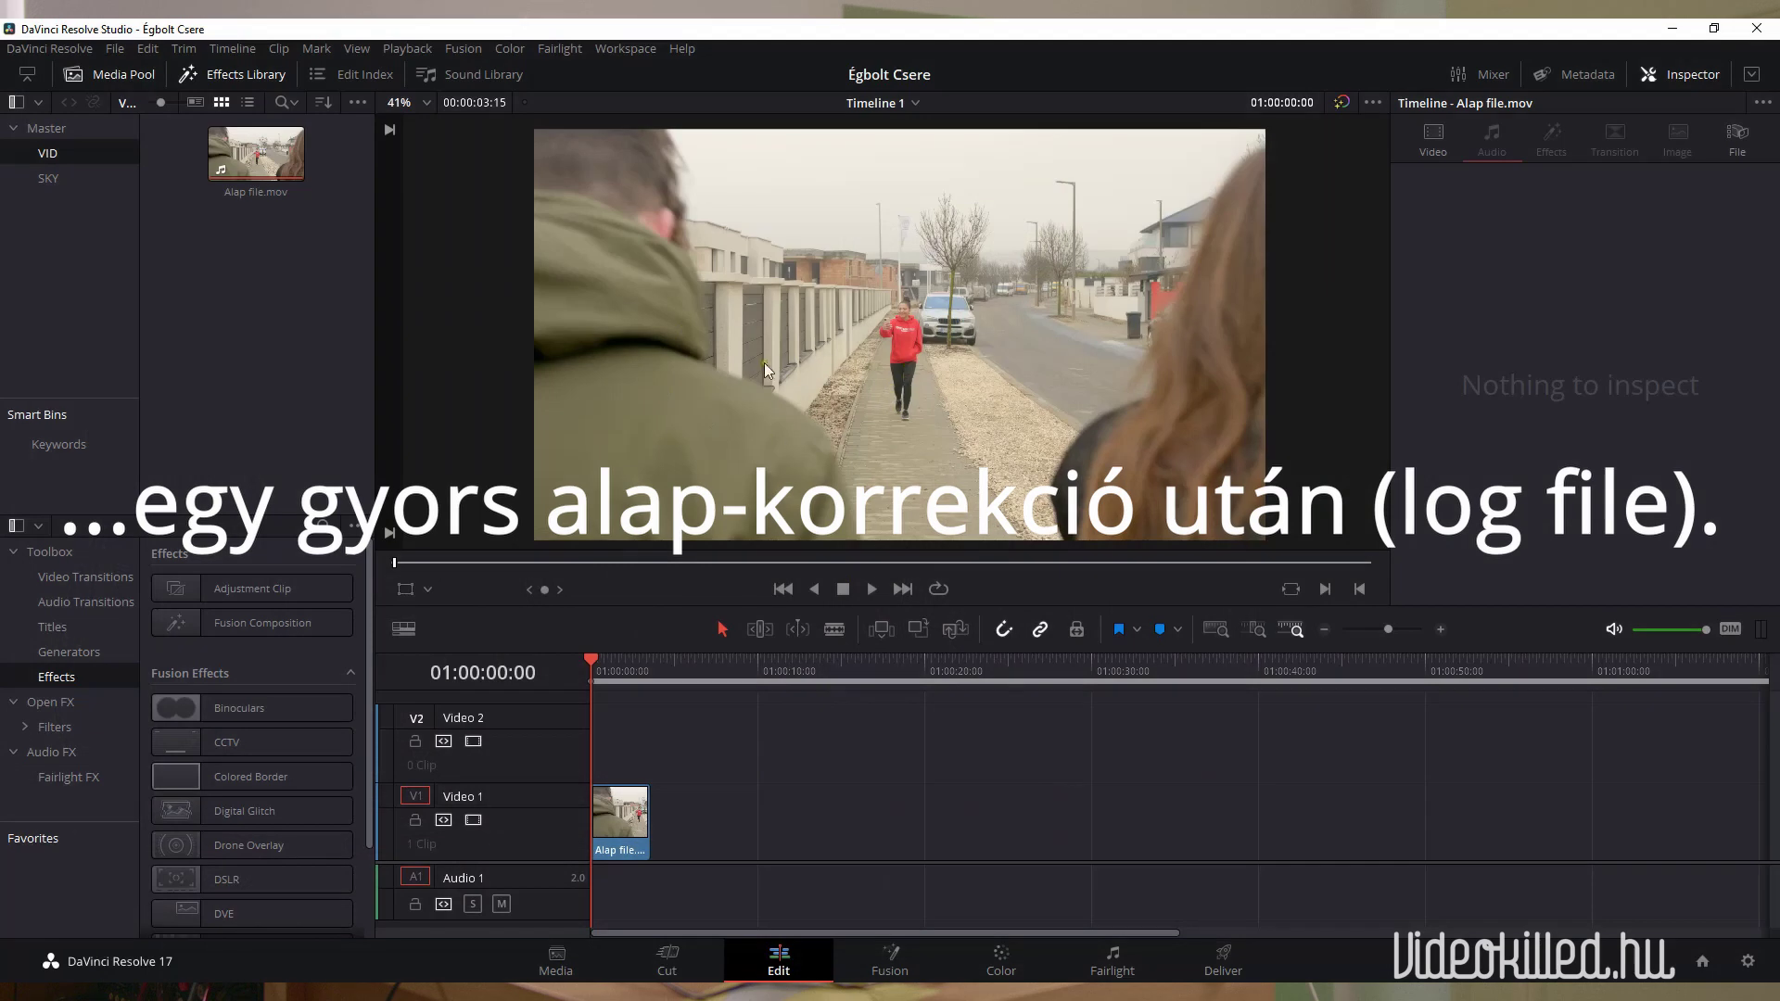
- Play the street clip through once and return to its start
{"action": "key", "text": "space"}
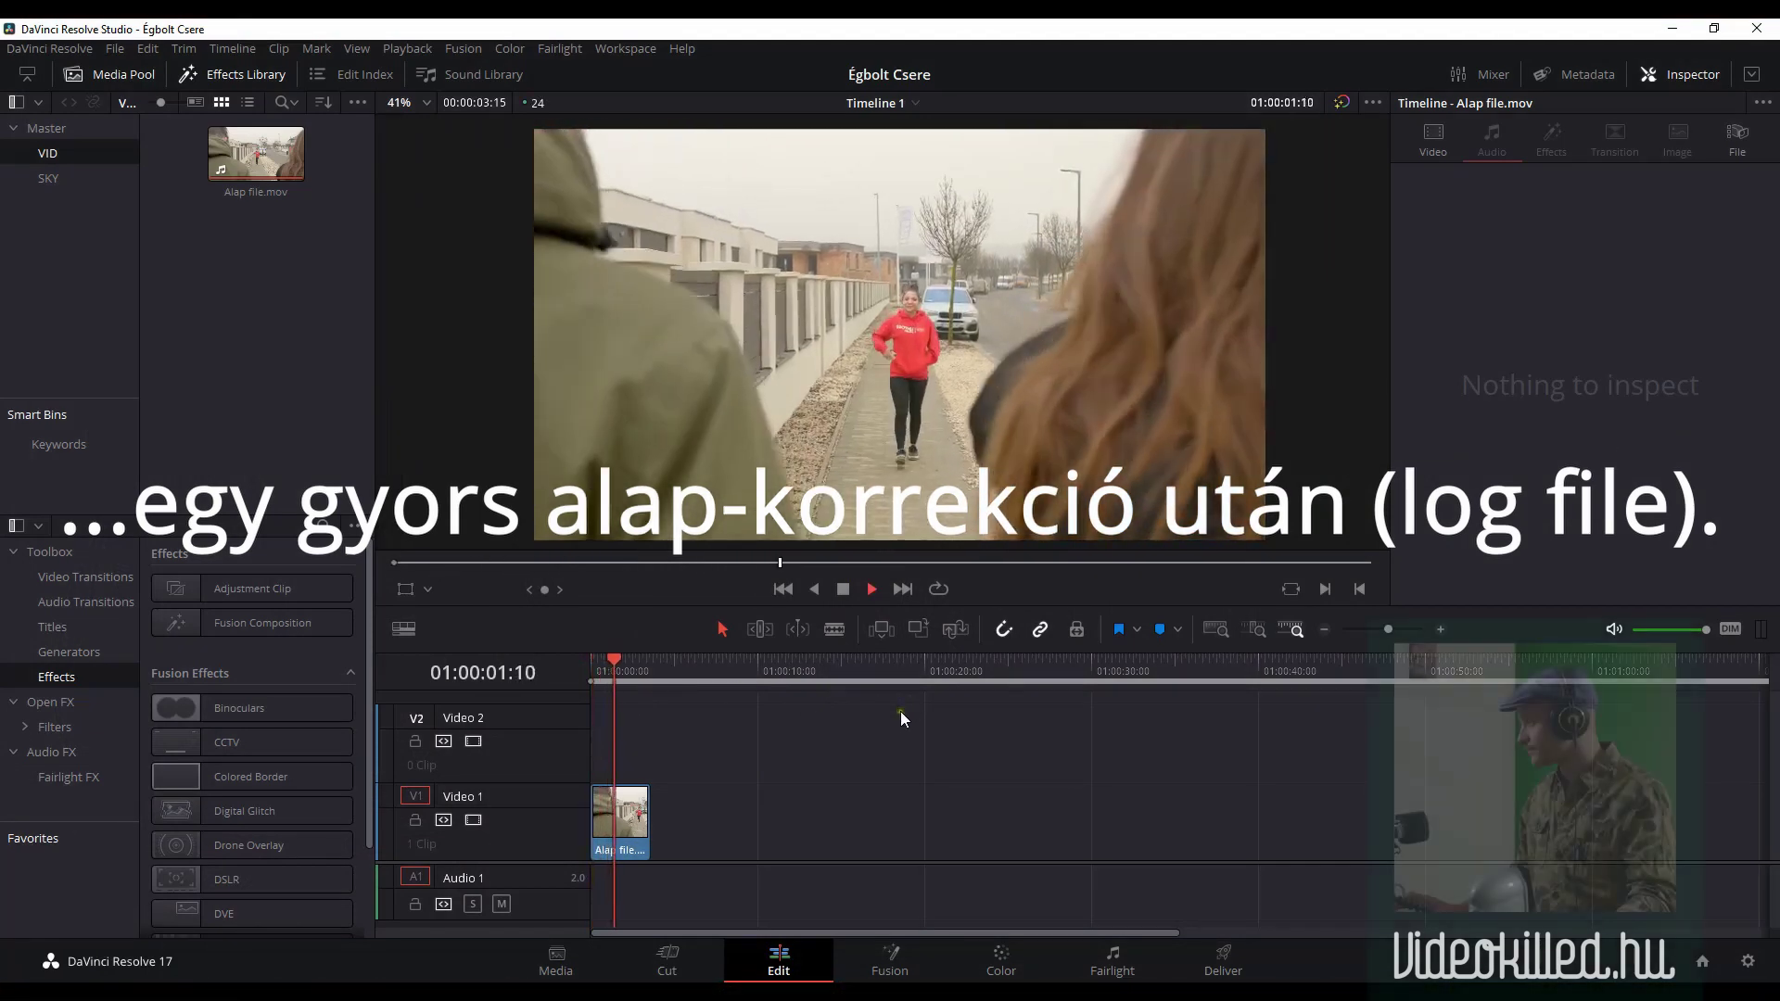
{"action": "key", "text": "space"}
{"action": "left_click", "coordinate": [593, 674]}
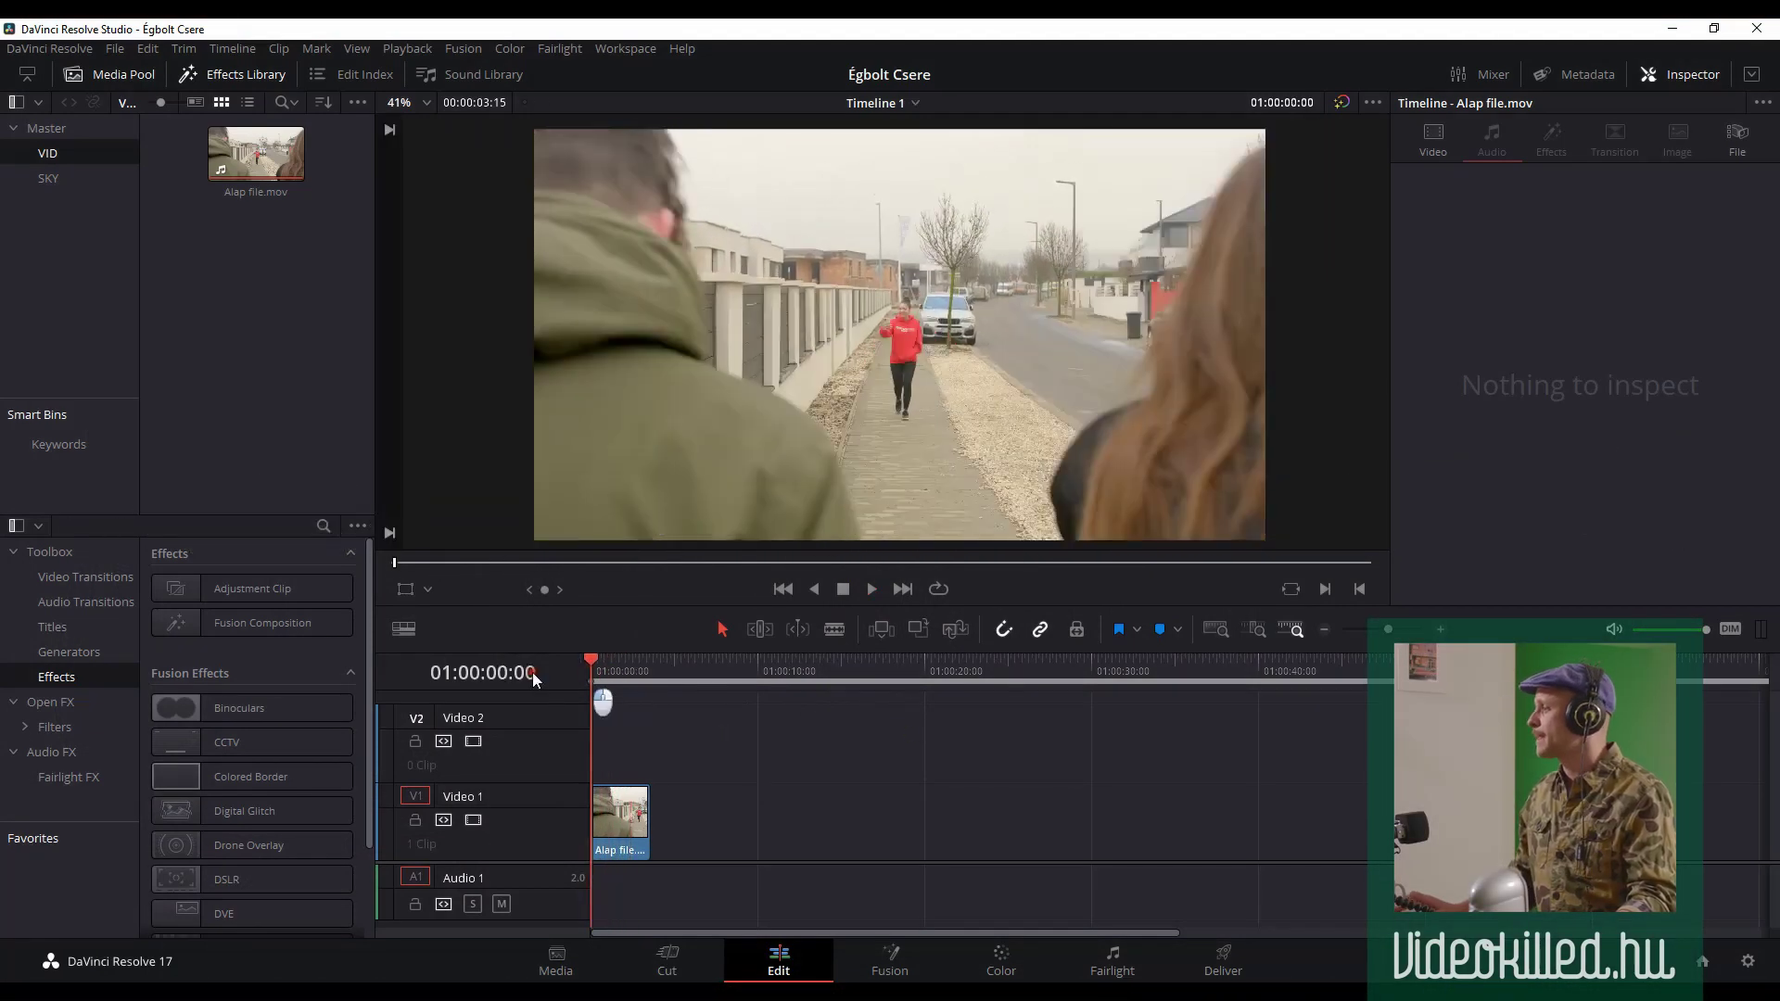
- On the Color page, show the video scopes beside the footage to check levels, then close them
{"action": "left_click", "coordinate": [1001, 961]}
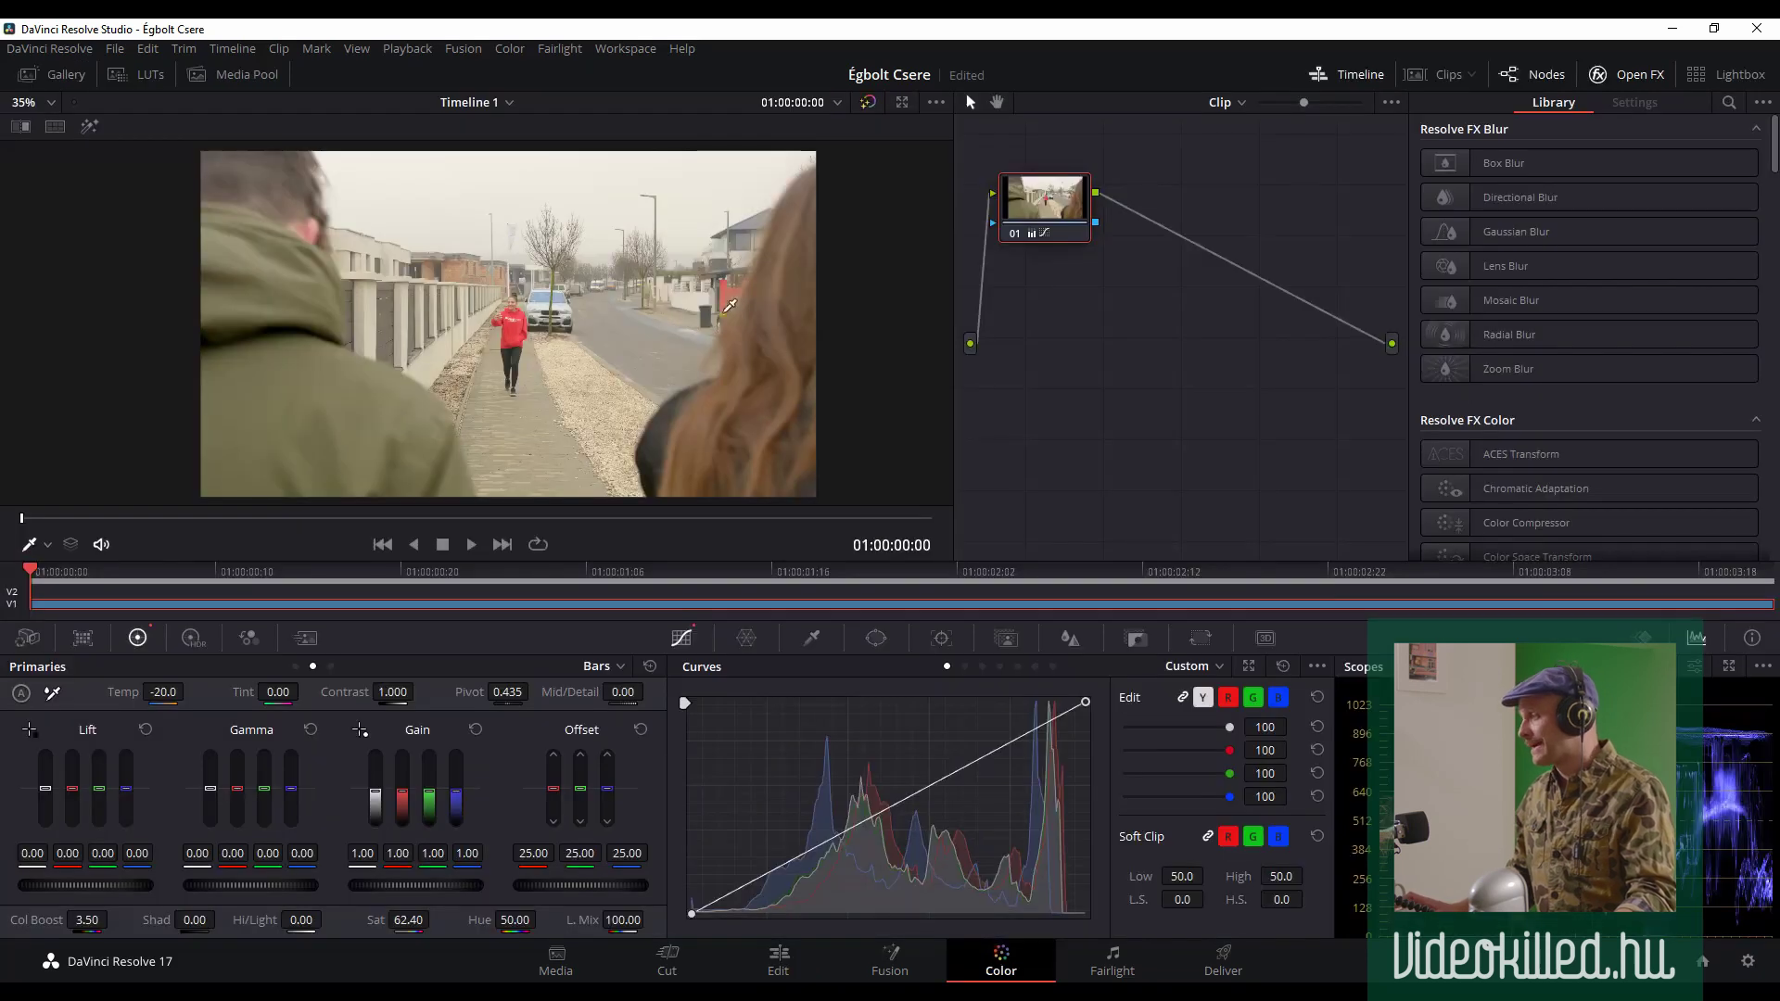
{"action": "right_click", "coordinate": [632, 298]}
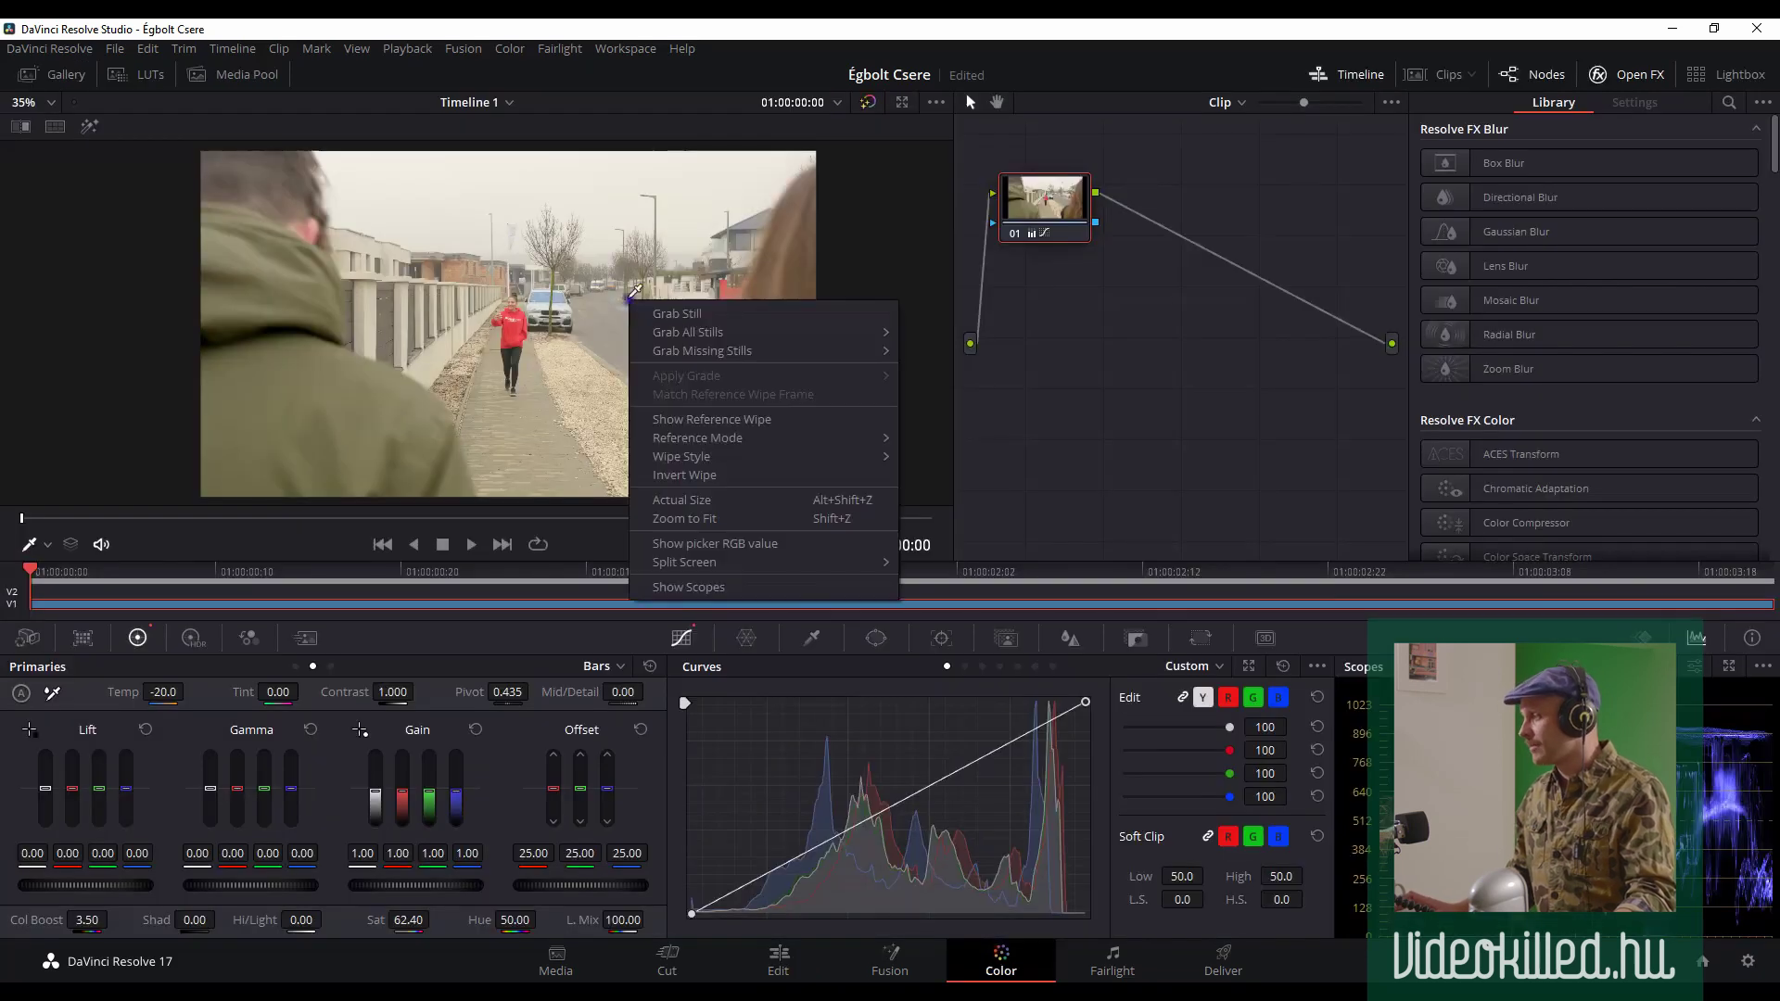
{"action": "left_click", "coordinate": [741, 587]}
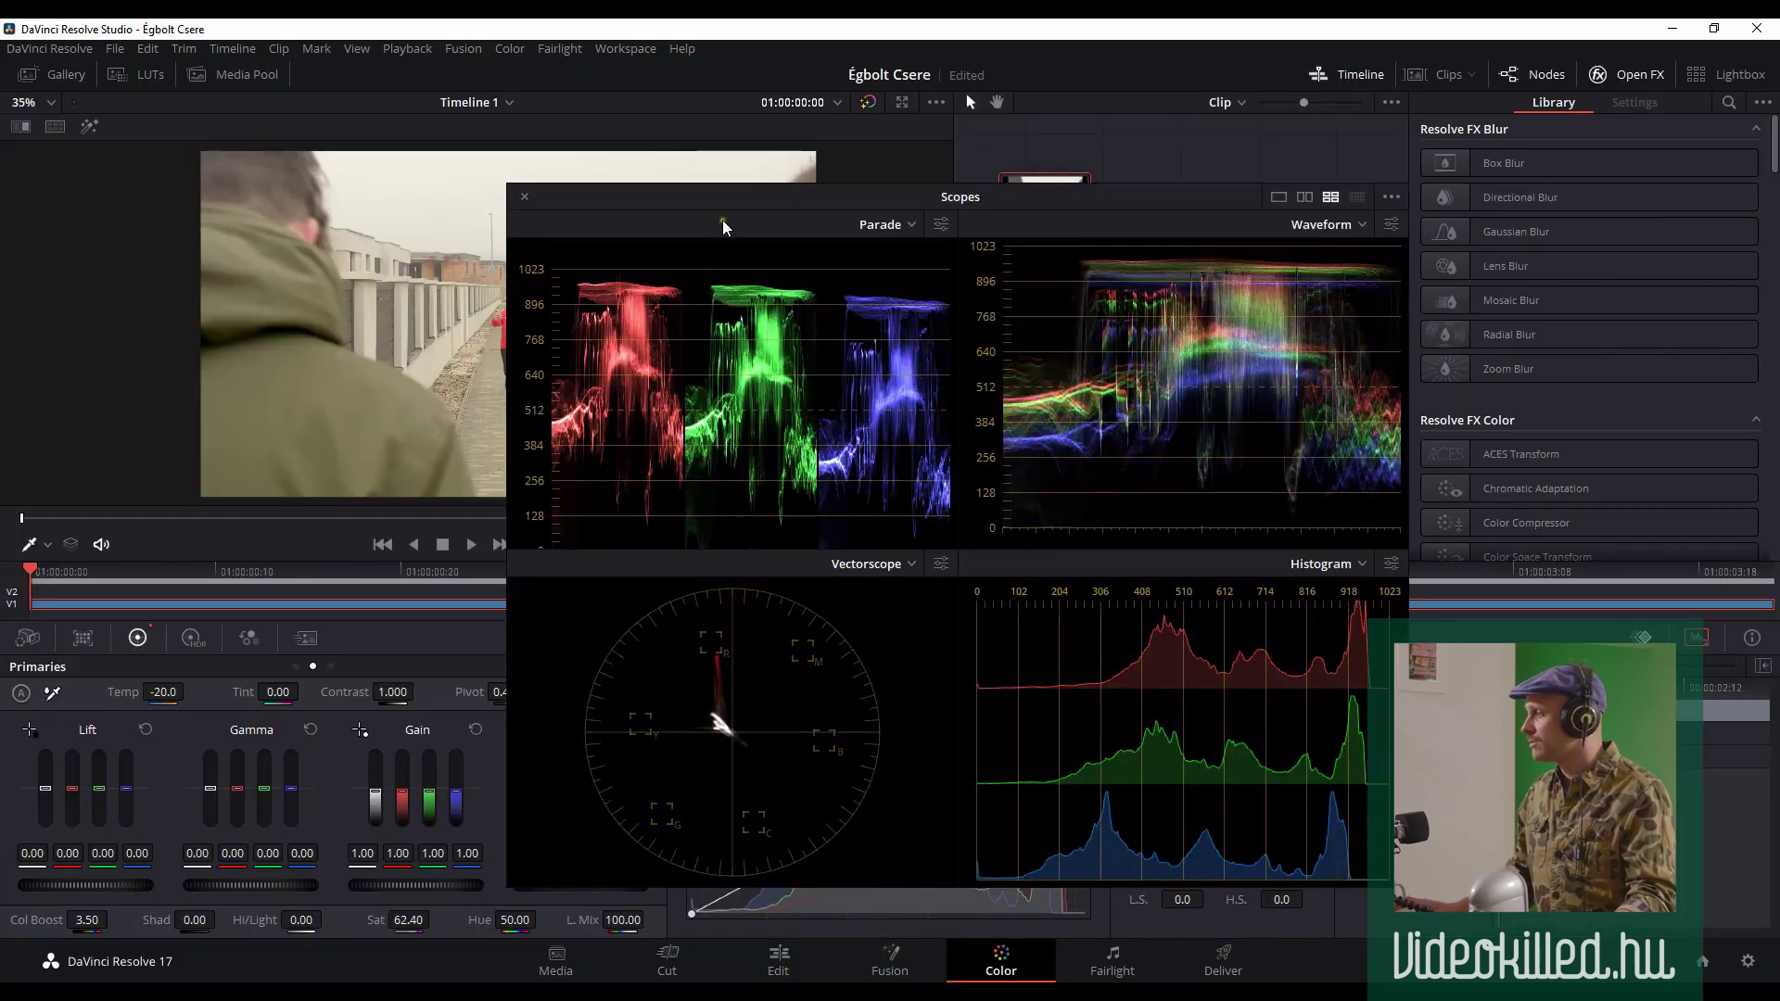
{"action": "left_click_drag", "start_coordinate": [699, 204], "coordinate": [1091, 177]}
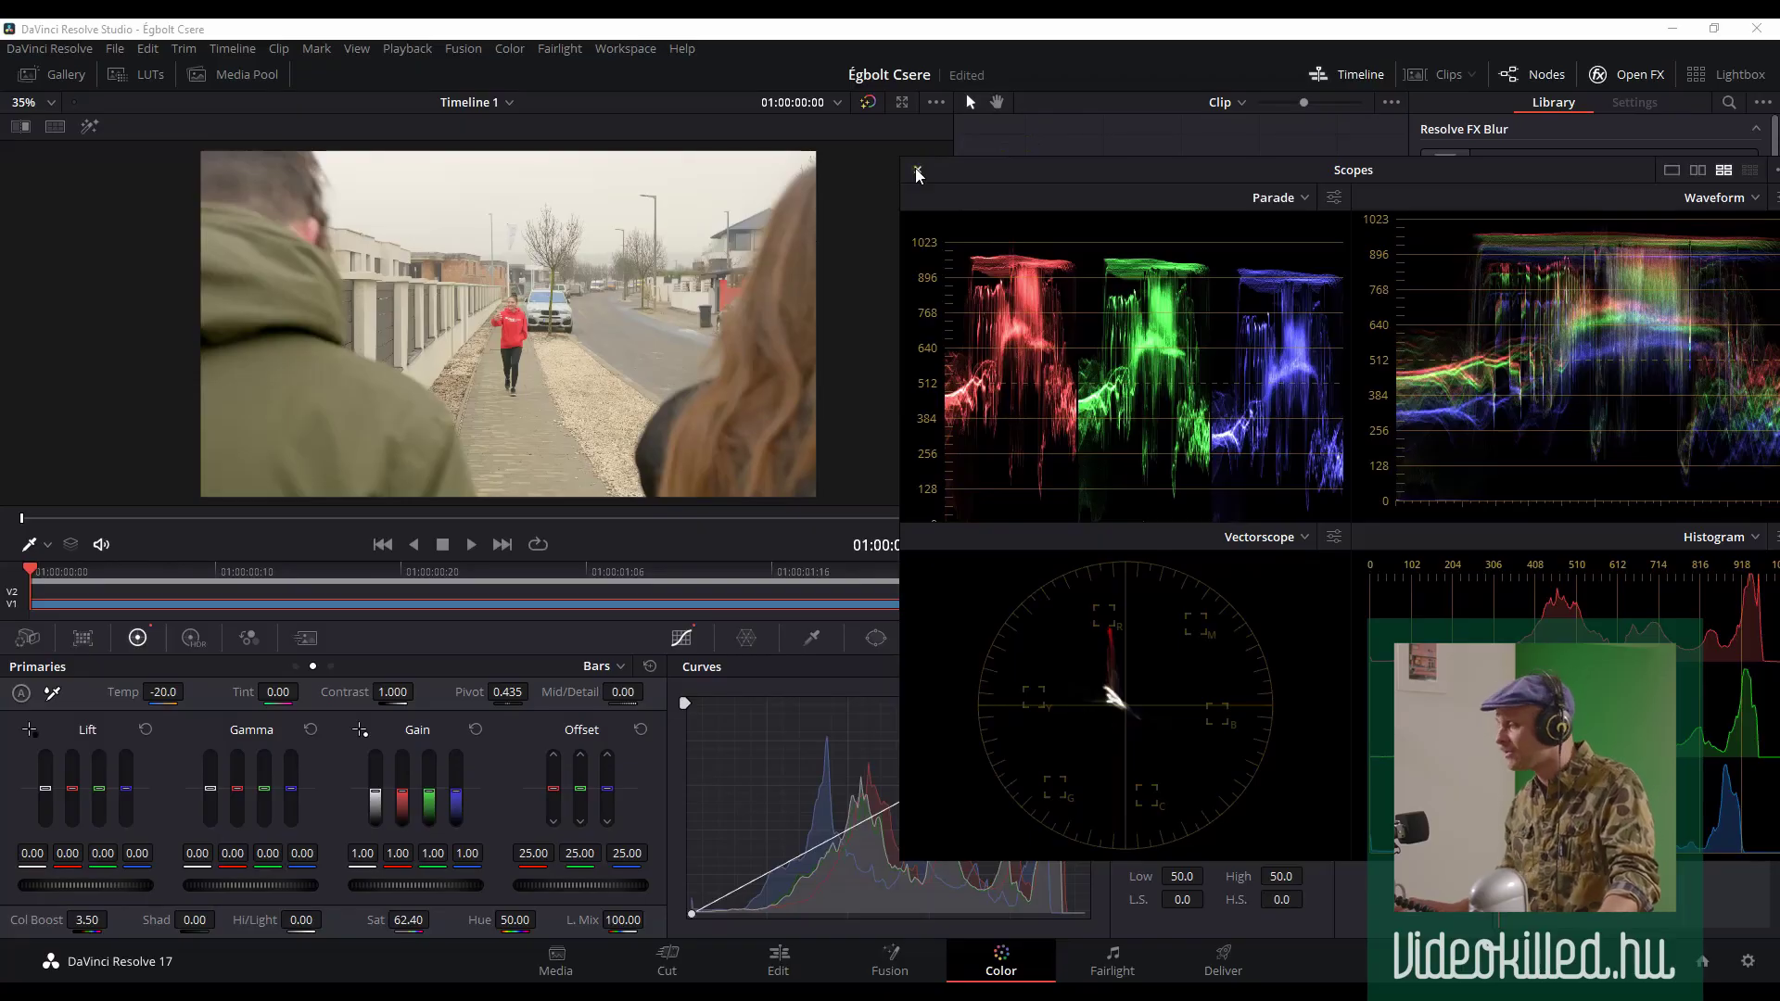
{"action": "left_click", "coordinate": [918, 173]}
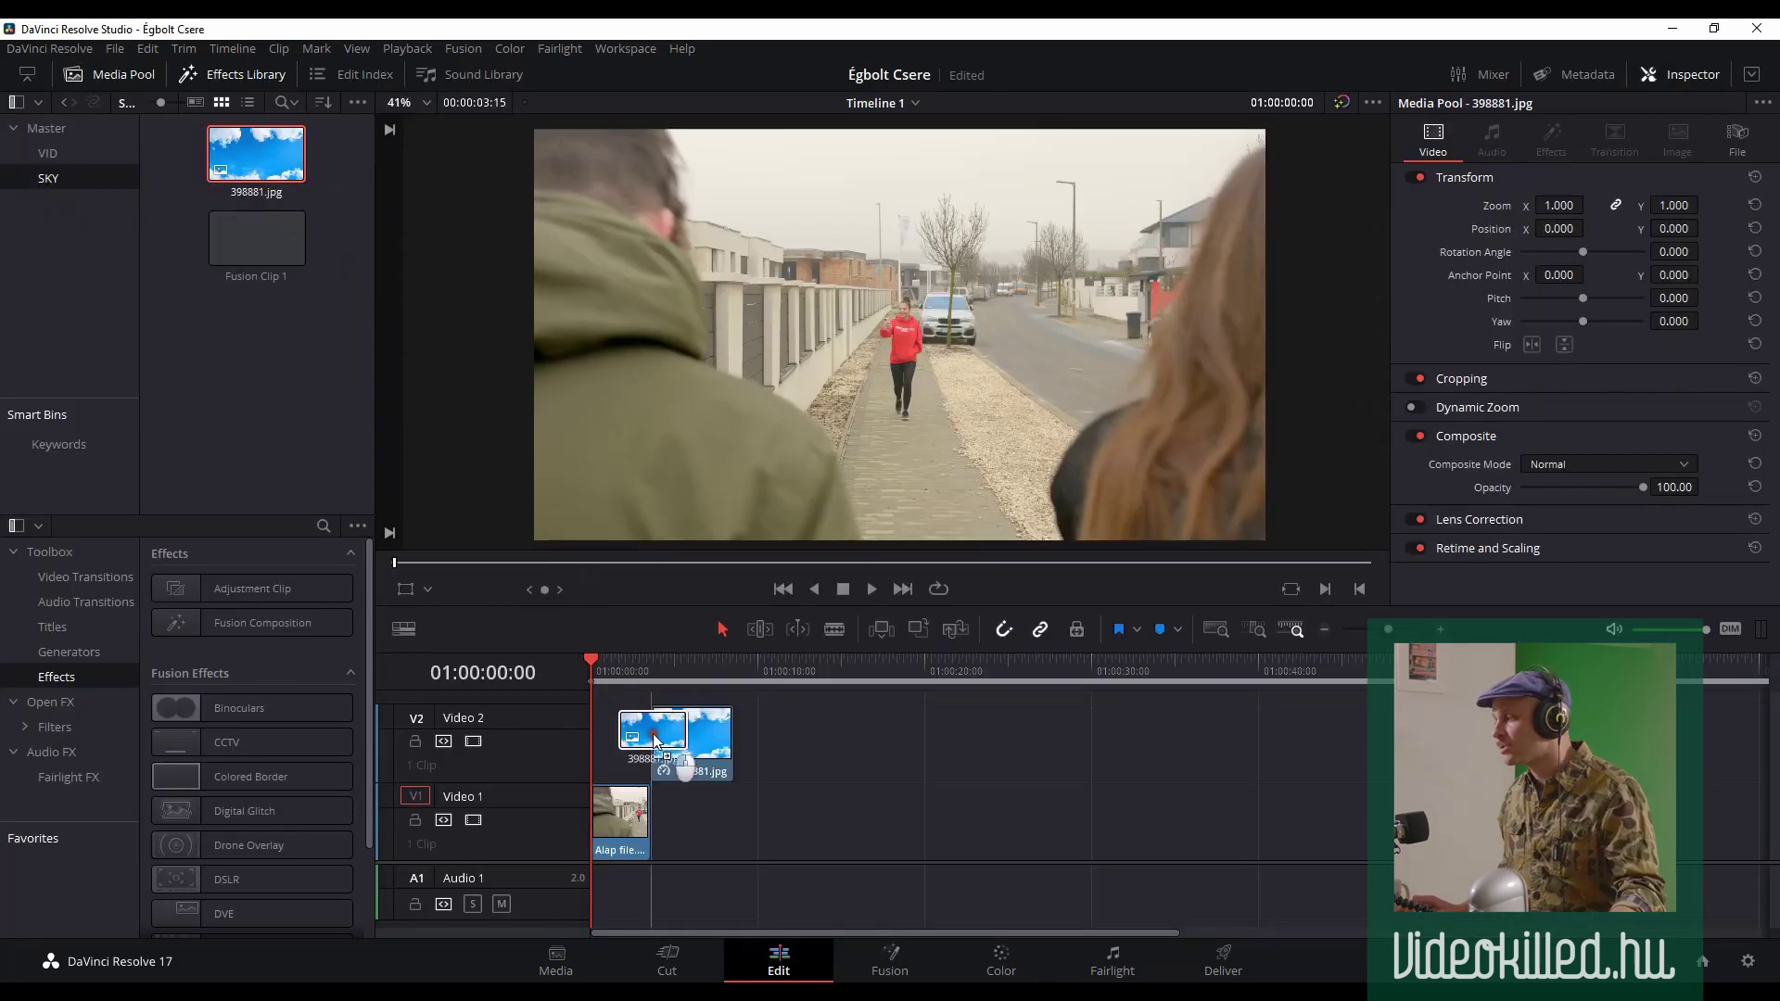
- Place the sky image on V2 at the timeline start, trimmed to the street clip's length
{"action": "left_click_drag", "start_coordinate": [617, 741], "coordinate": [700, 741]}
{"action": "left_click", "coordinate": [710, 663]}
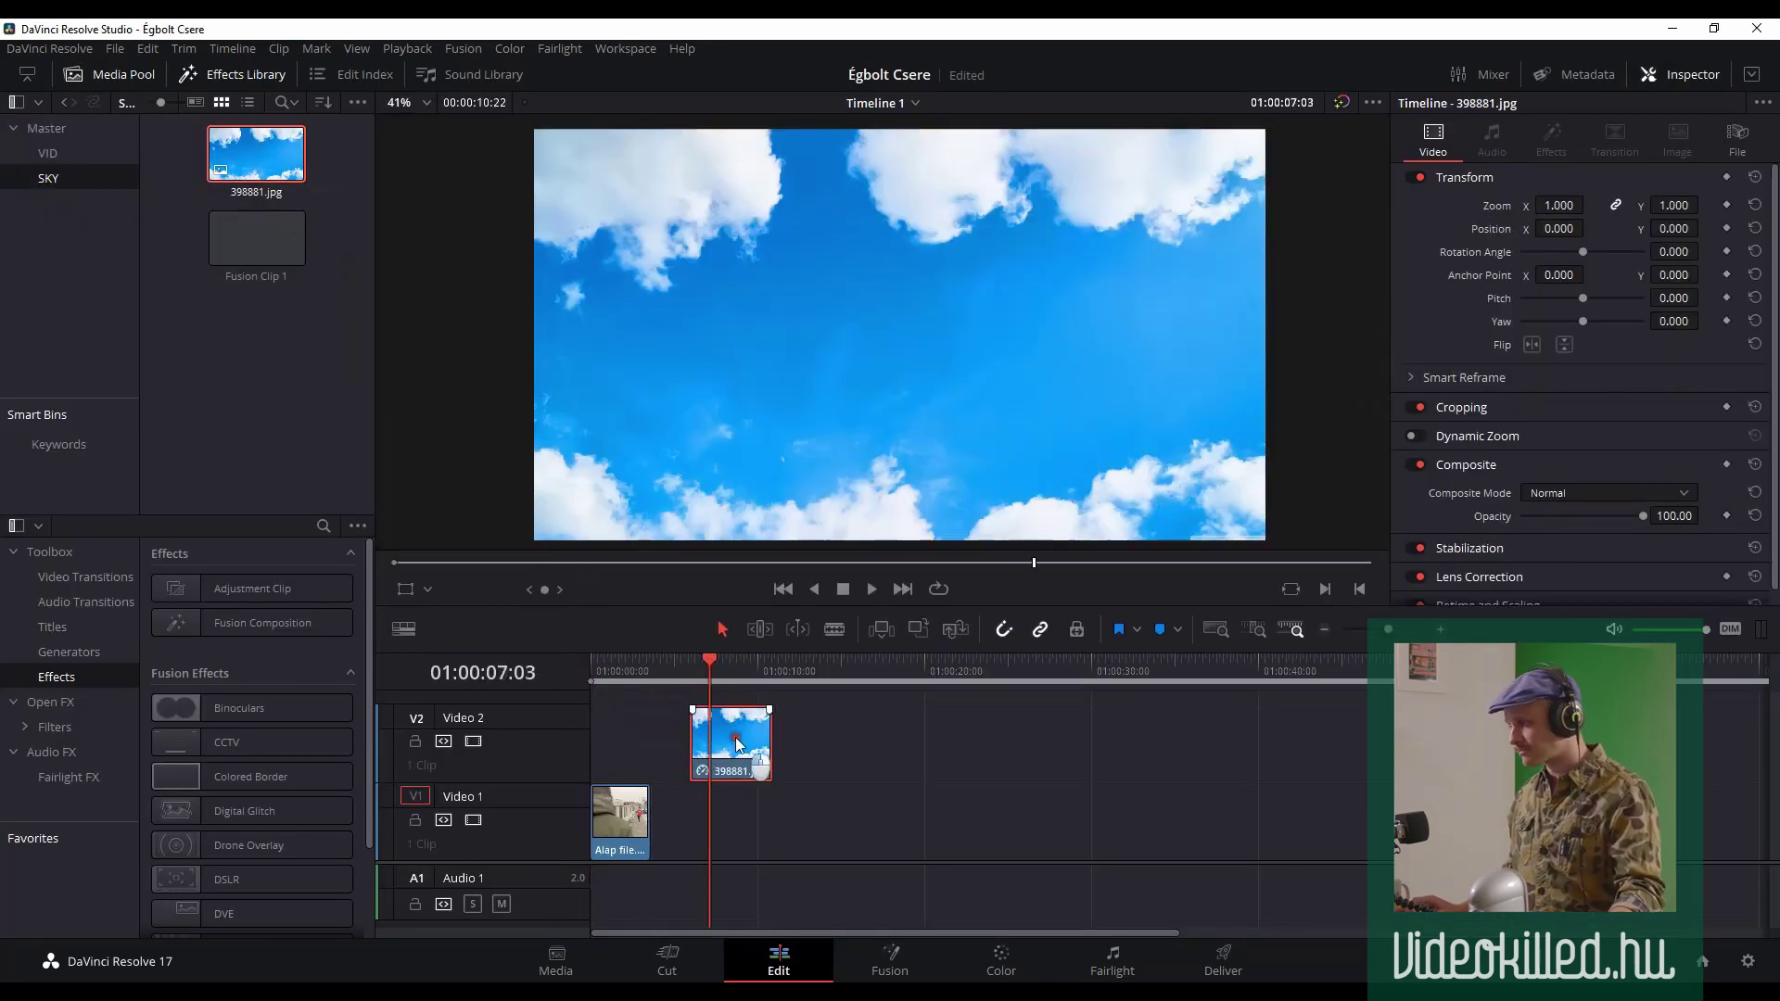
{"action": "mouse_move", "coordinate": [737, 744]}
{"action": "left_mouse_down"}
{"action": "mouse_move", "coordinate": [647, 708]}
{"action": "mouse_move", "coordinate": [649, 736]}
{"action": "left_mouse_up"}
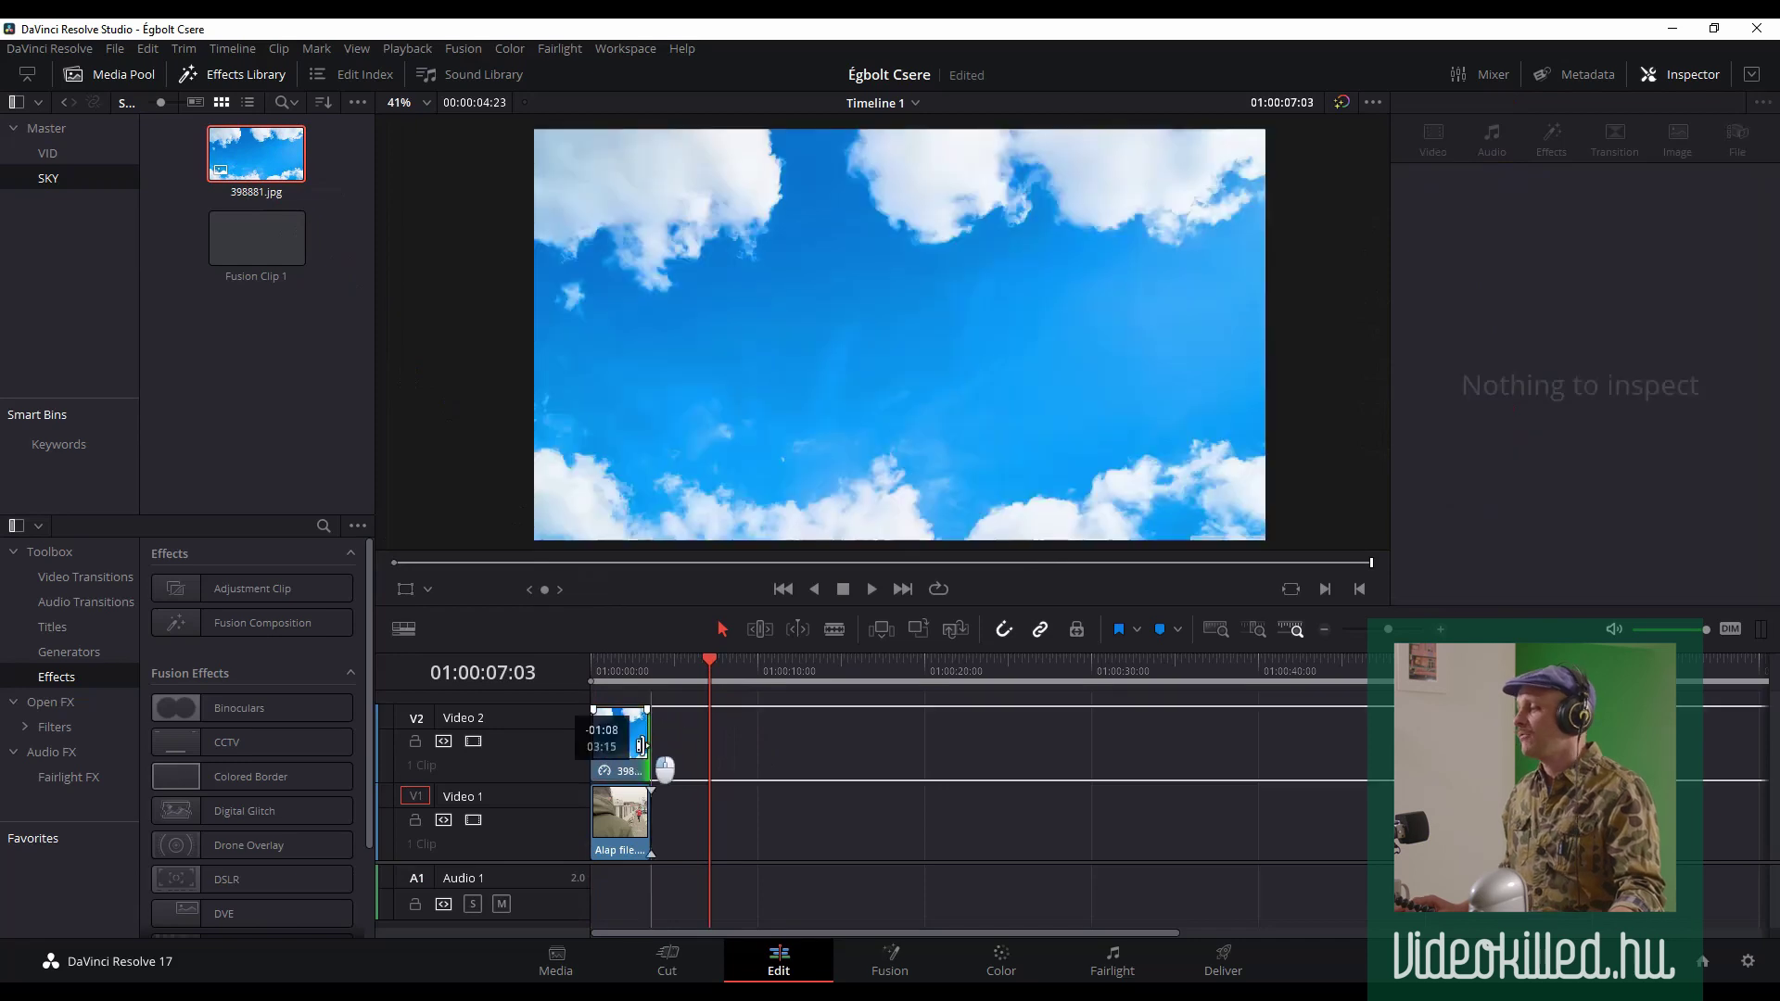
{"action": "left_click", "coordinate": [615, 669]}
{"action": "left_click_drag", "start_coordinate": [618, 674], "coordinate": [613, 675]}
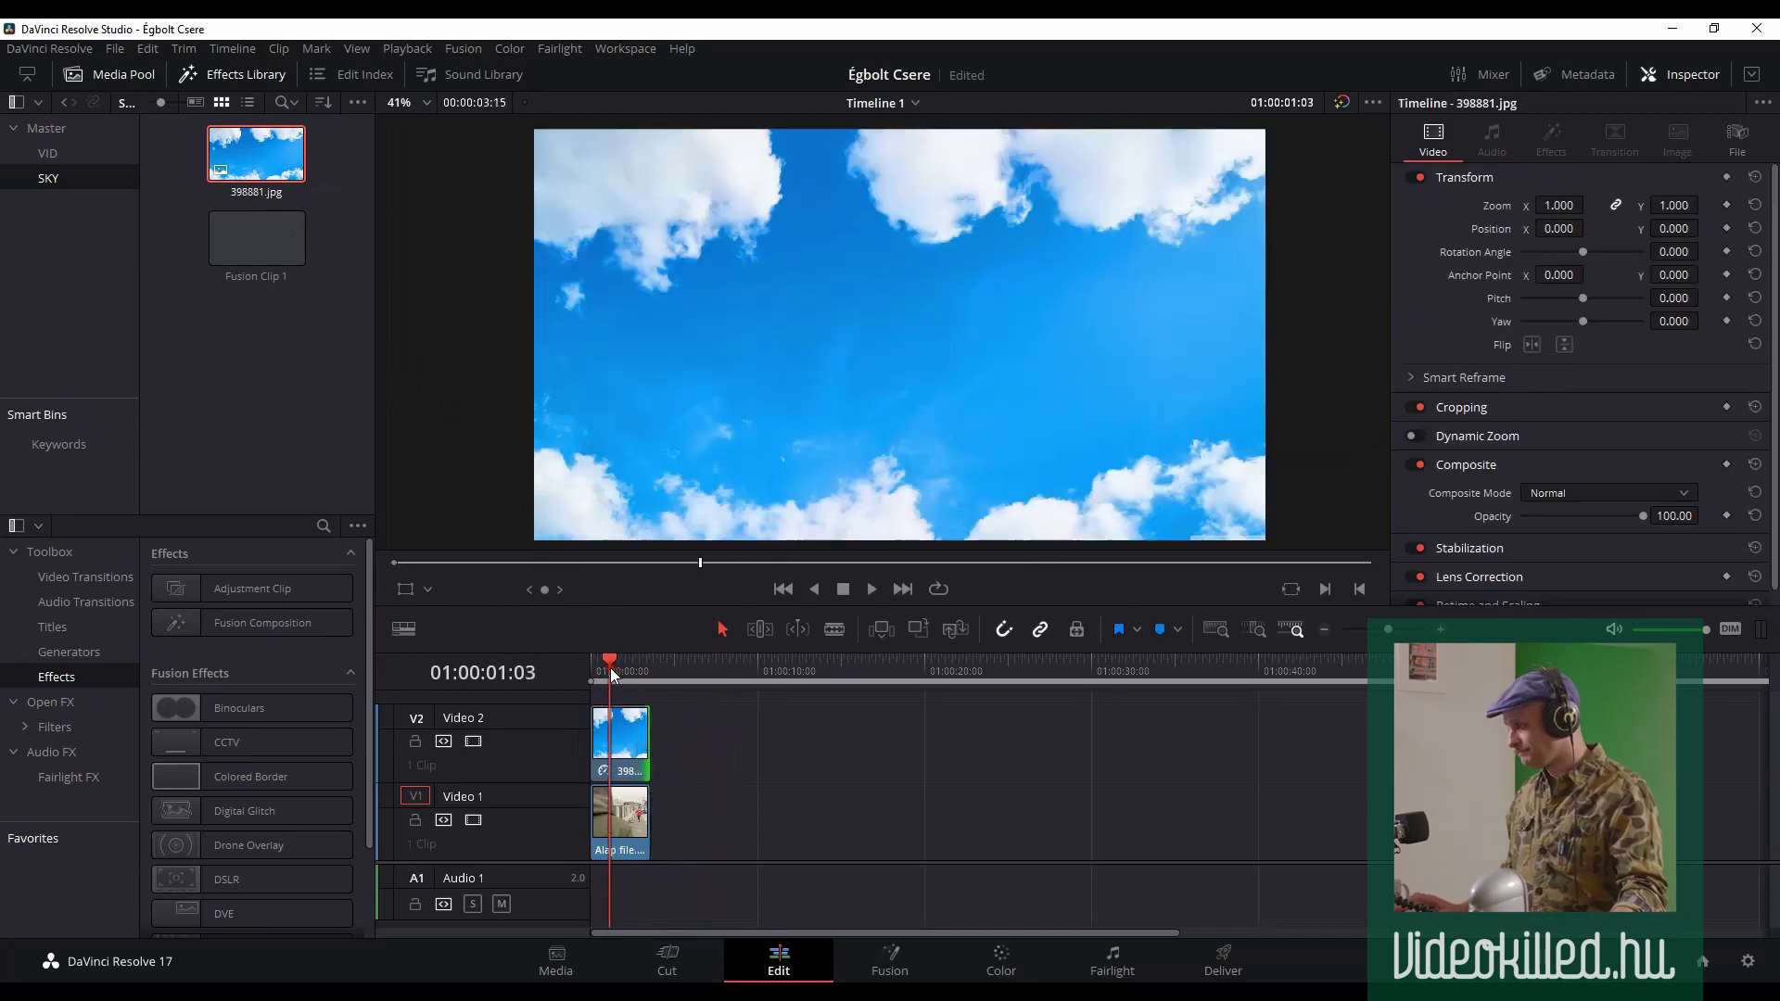
- Combine the street clip and sky image into a new Fusion clip
{"action": "left_click", "coordinate": [609, 824], "text": "ctrl"}
{"action": "right_click", "coordinate": [623, 830]}
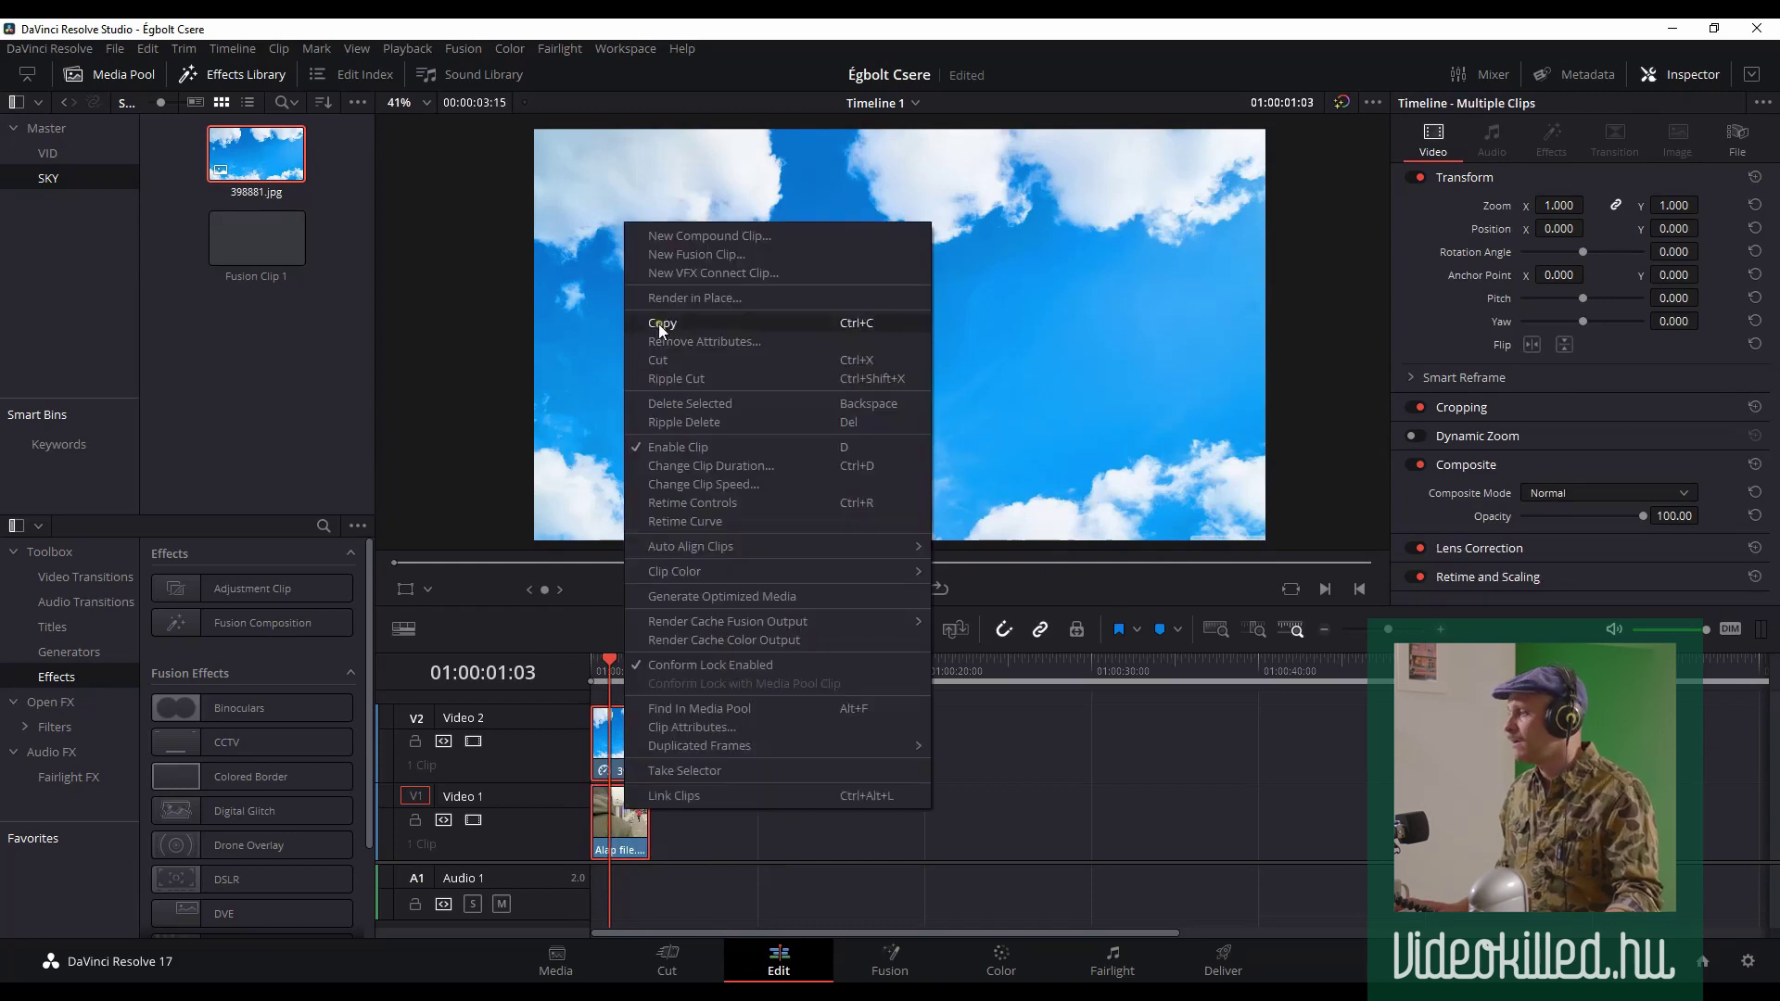
{"action": "left_click", "coordinate": [736, 254]}
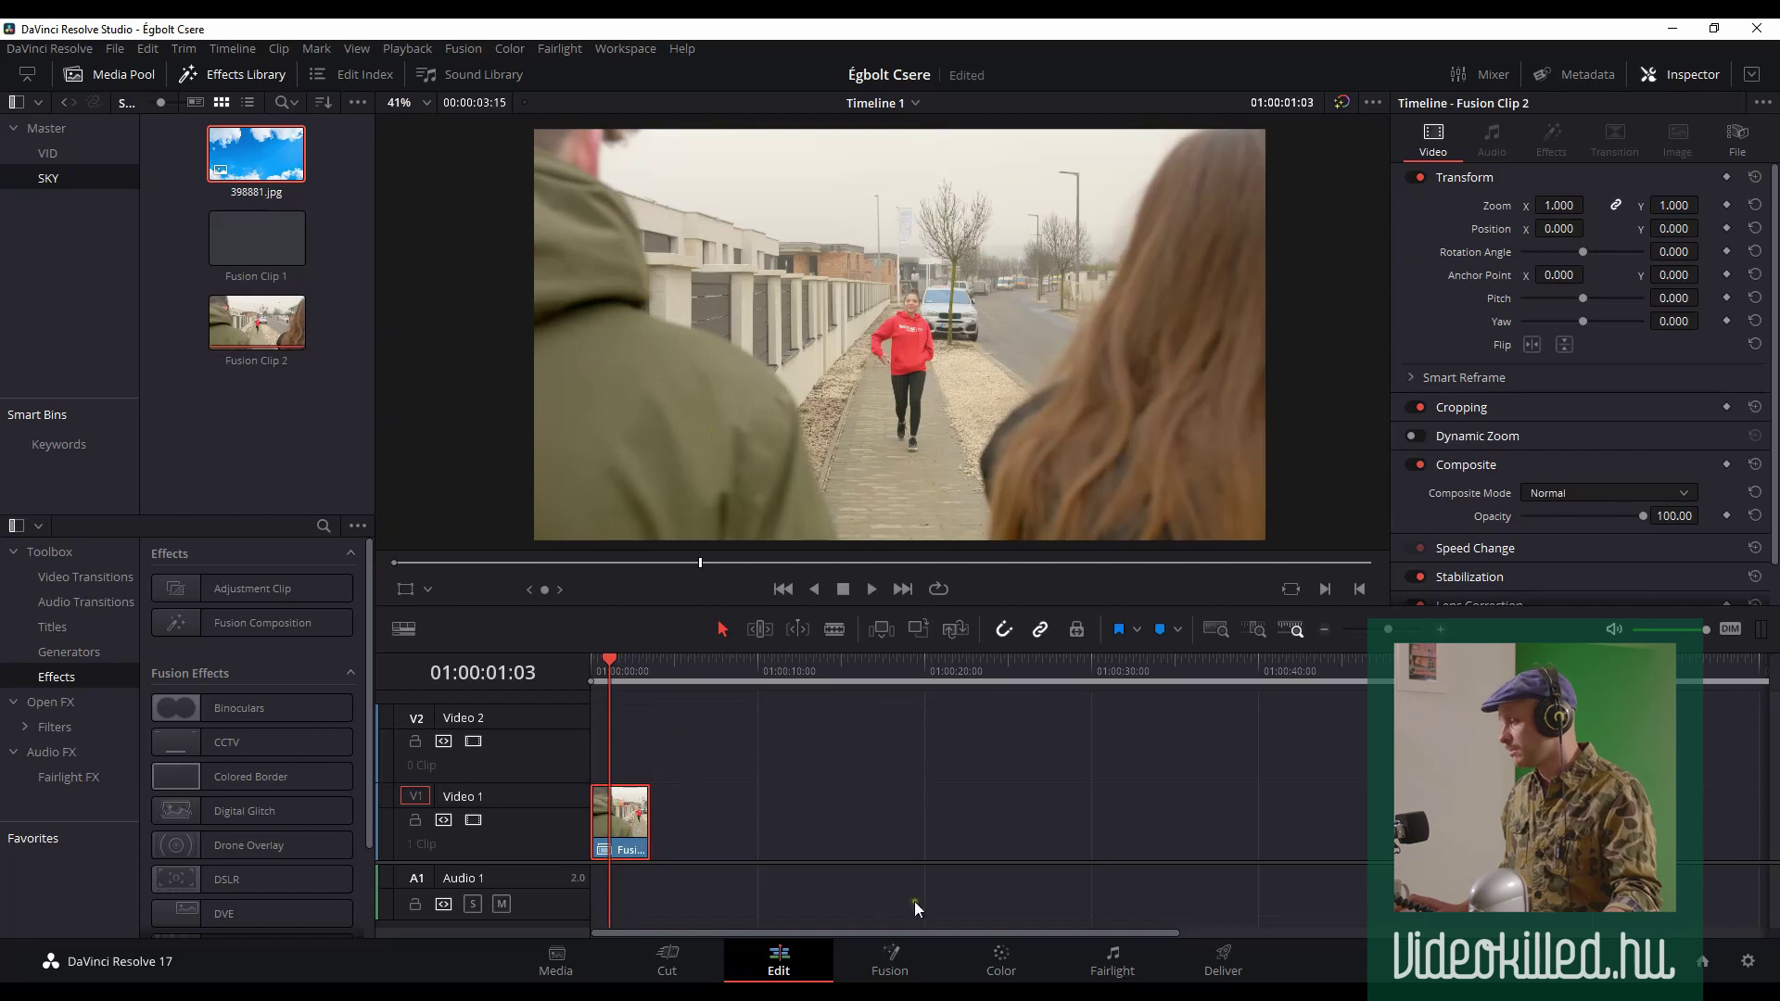
- In Fusion, move Merge1 right and lift MediaIn1 and MediaIn2 away from it
{"action": "left_click", "coordinate": [889, 973]}
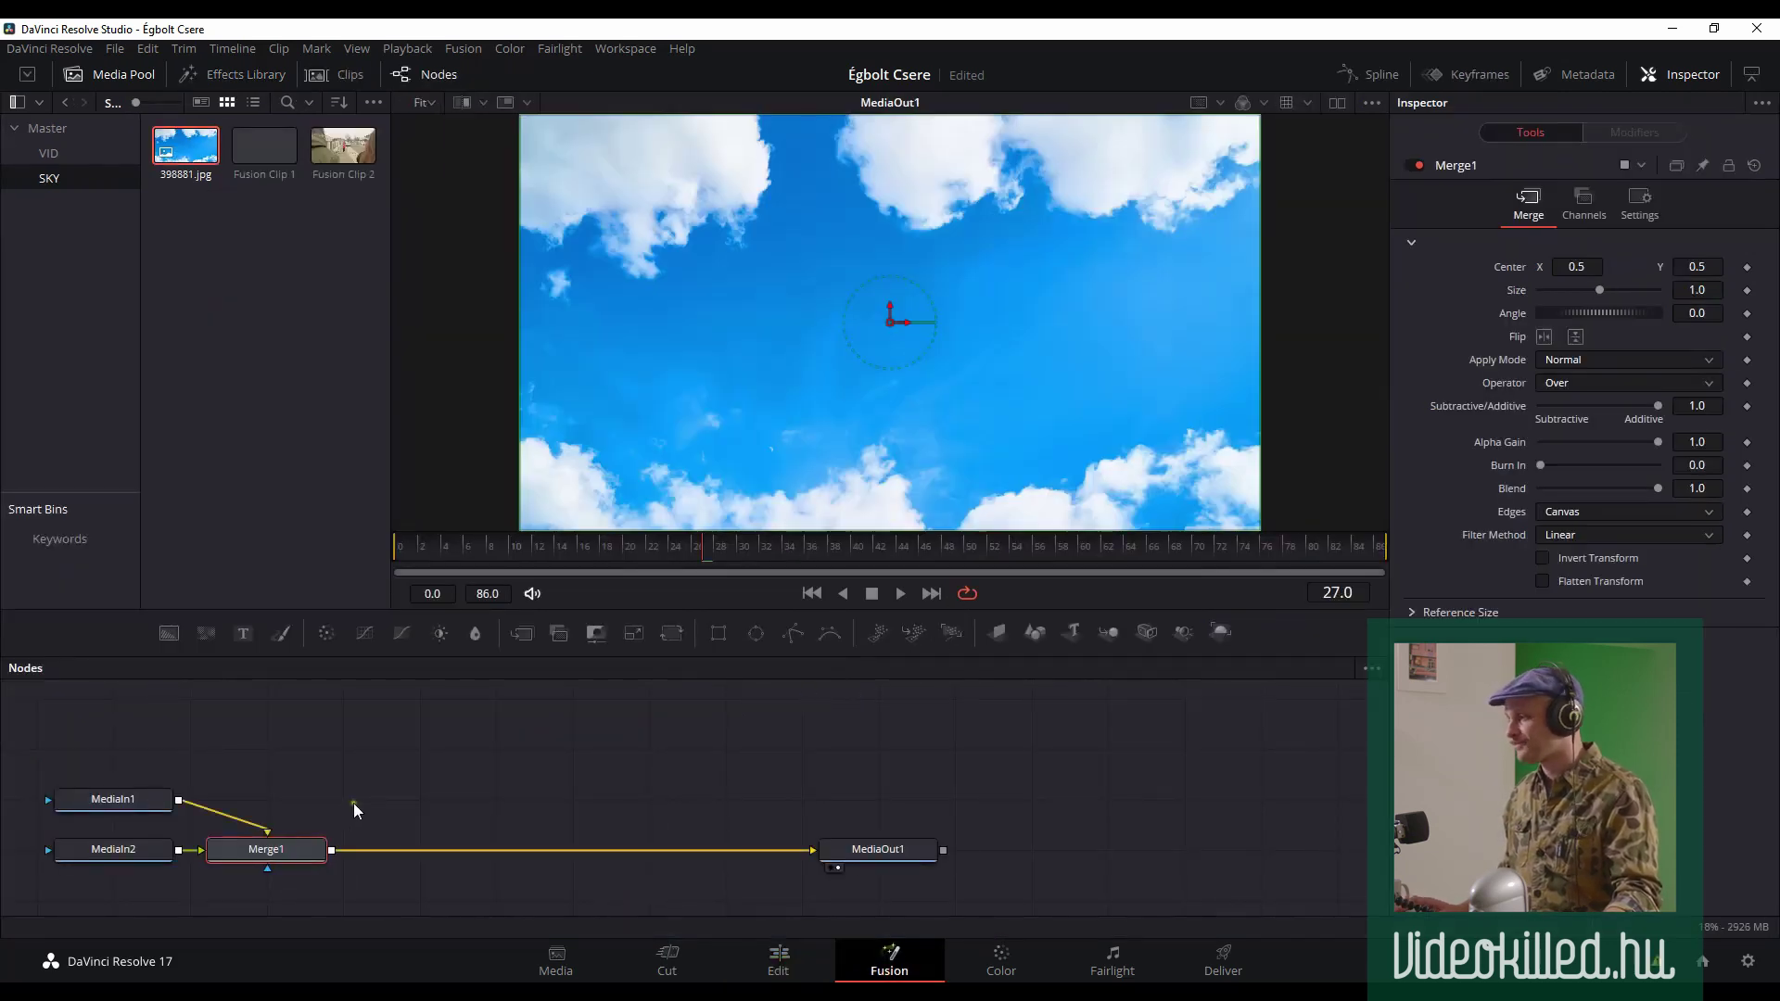
{"action": "mouse_move", "coordinate": [293, 860]}
{"action": "left_mouse_down"}
{"action": "mouse_move", "coordinate": [563, 854]}
{"action": "mouse_move", "coordinate": [471, 821]}
{"action": "mouse_move", "coordinate": [458, 851]}
{"action": "left_mouse_up"}
{"action": "left_click_drag", "start_coordinate": [121, 800], "coordinate": [173, 759]}
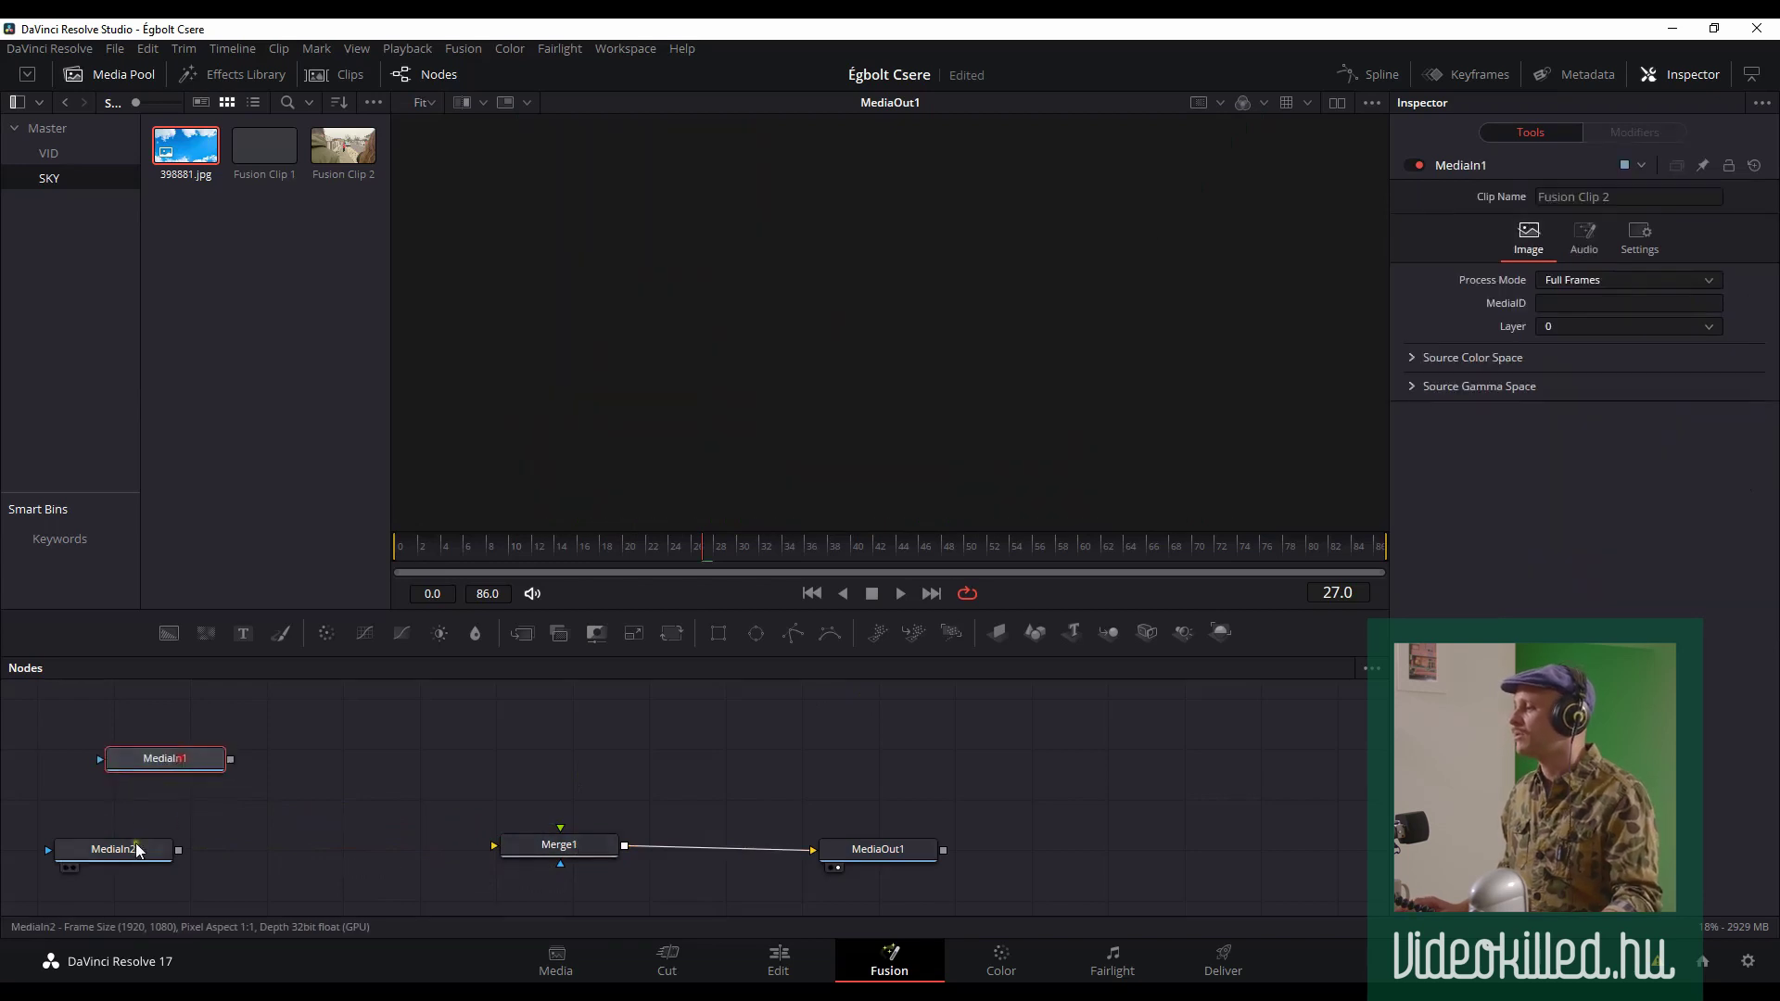
{"action": "left_click_drag", "start_coordinate": [140, 851], "coordinate": [196, 804]}
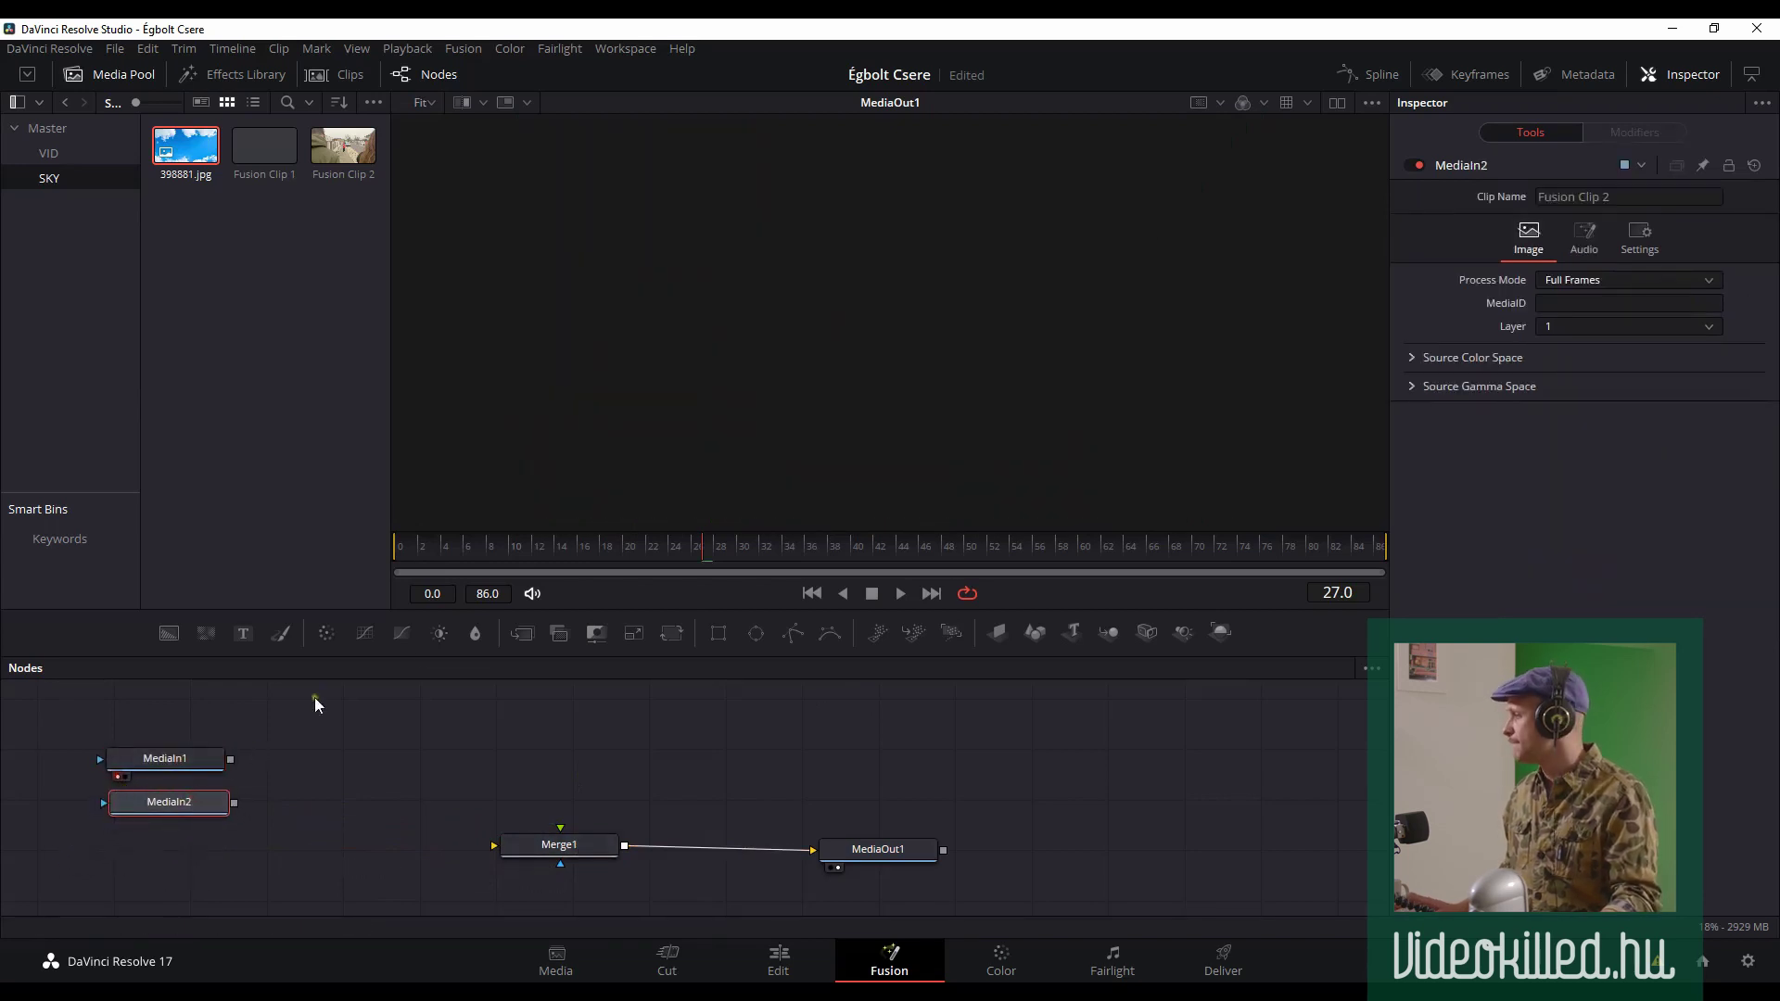
- Show the MediaIn1 street footage and MediaIn2 sky side by side in dual viewers
{"action": "left_click", "coordinate": [1336, 105]}
{"action": "left_click", "coordinate": [1338, 106]}
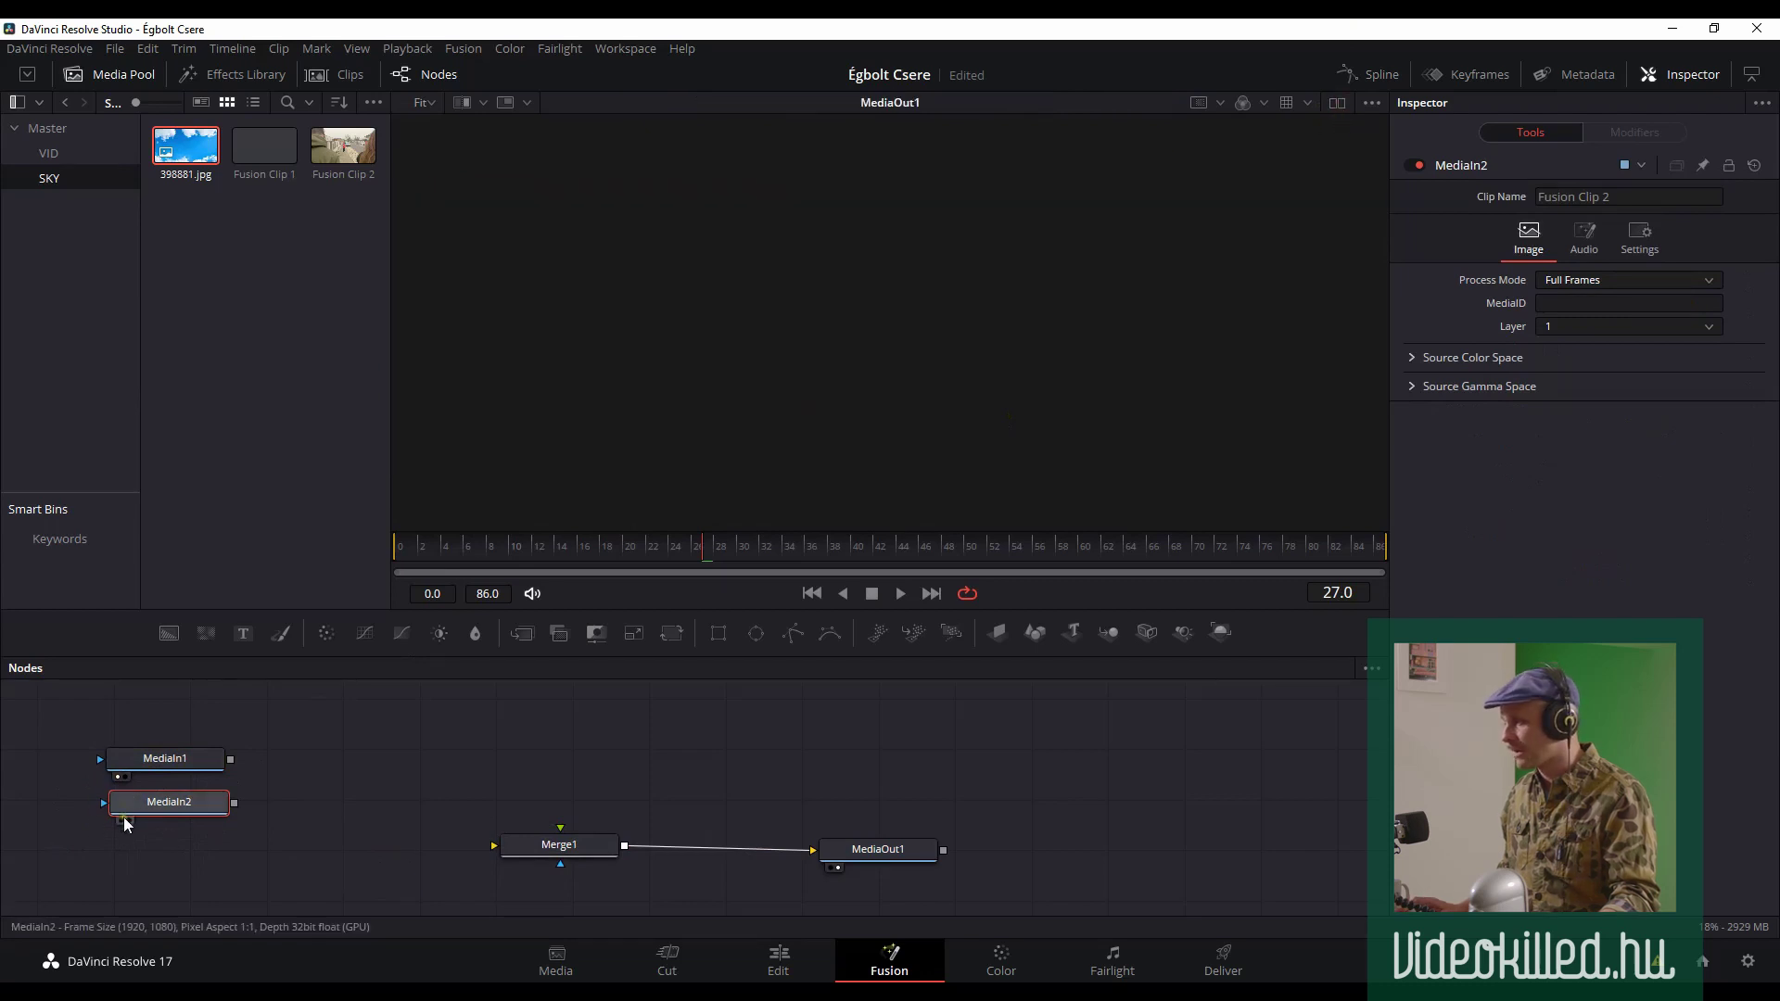
{"action": "left_click", "coordinate": [126, 822]}
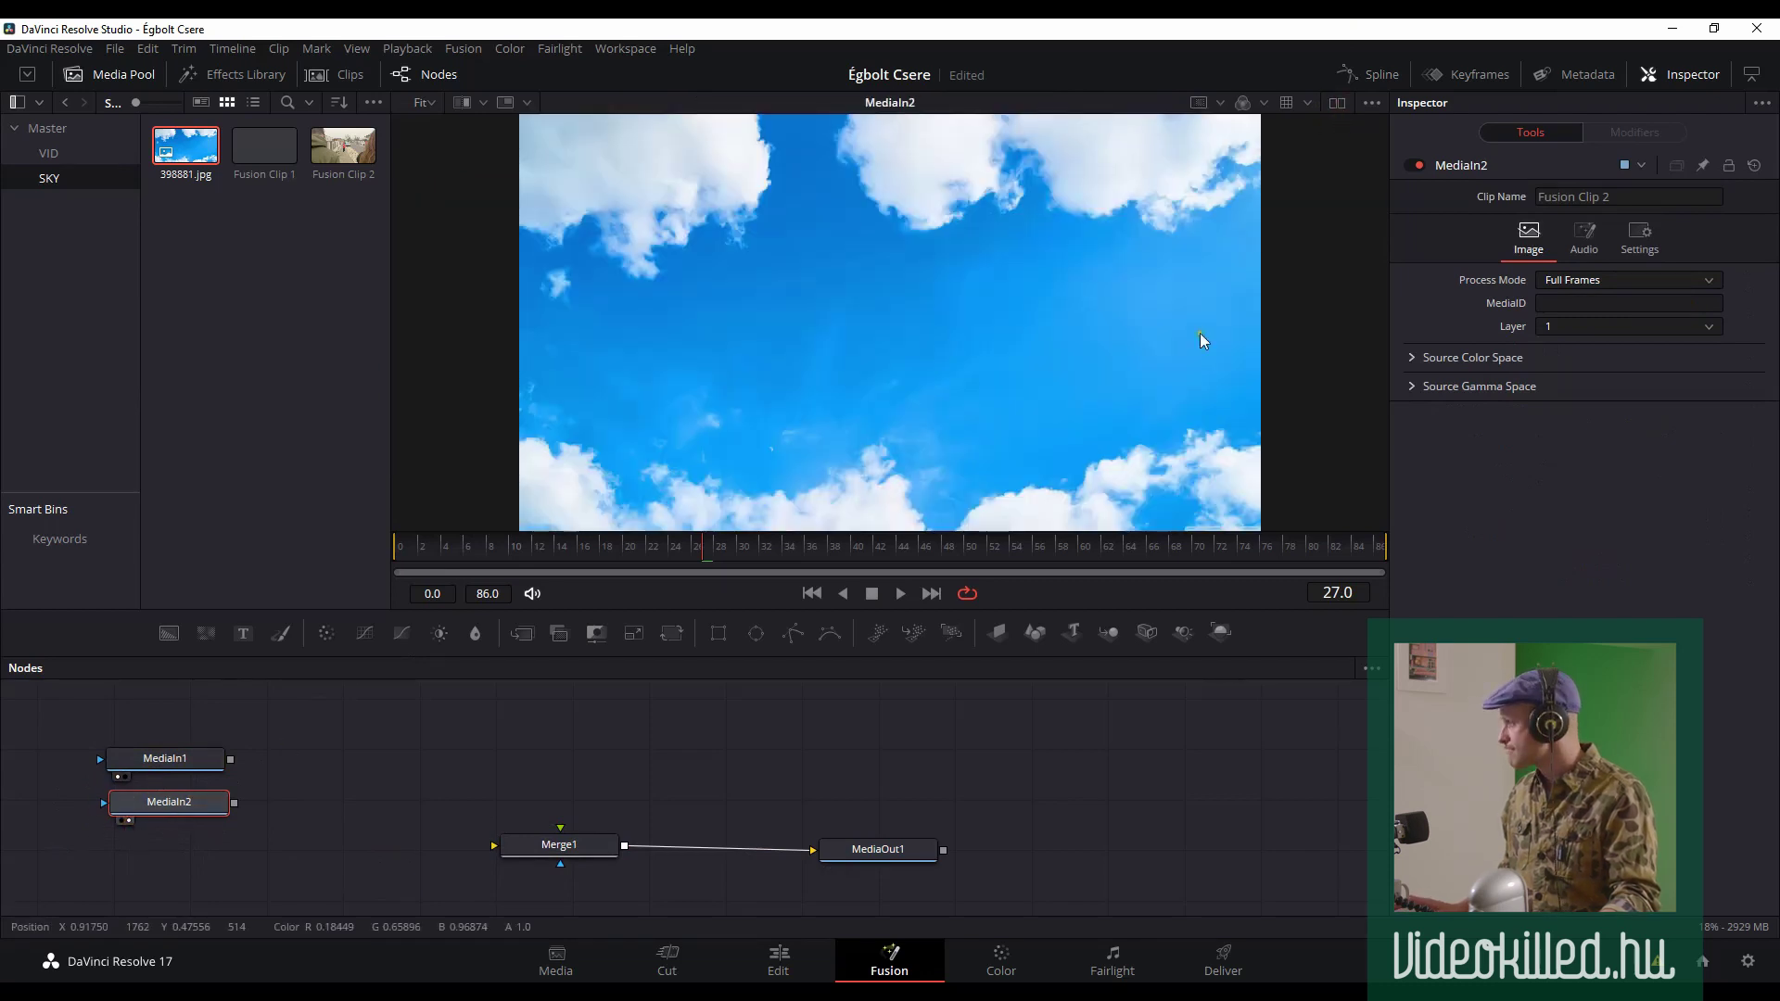
{"action": "left_click", "coordinate": [1336, 103]}
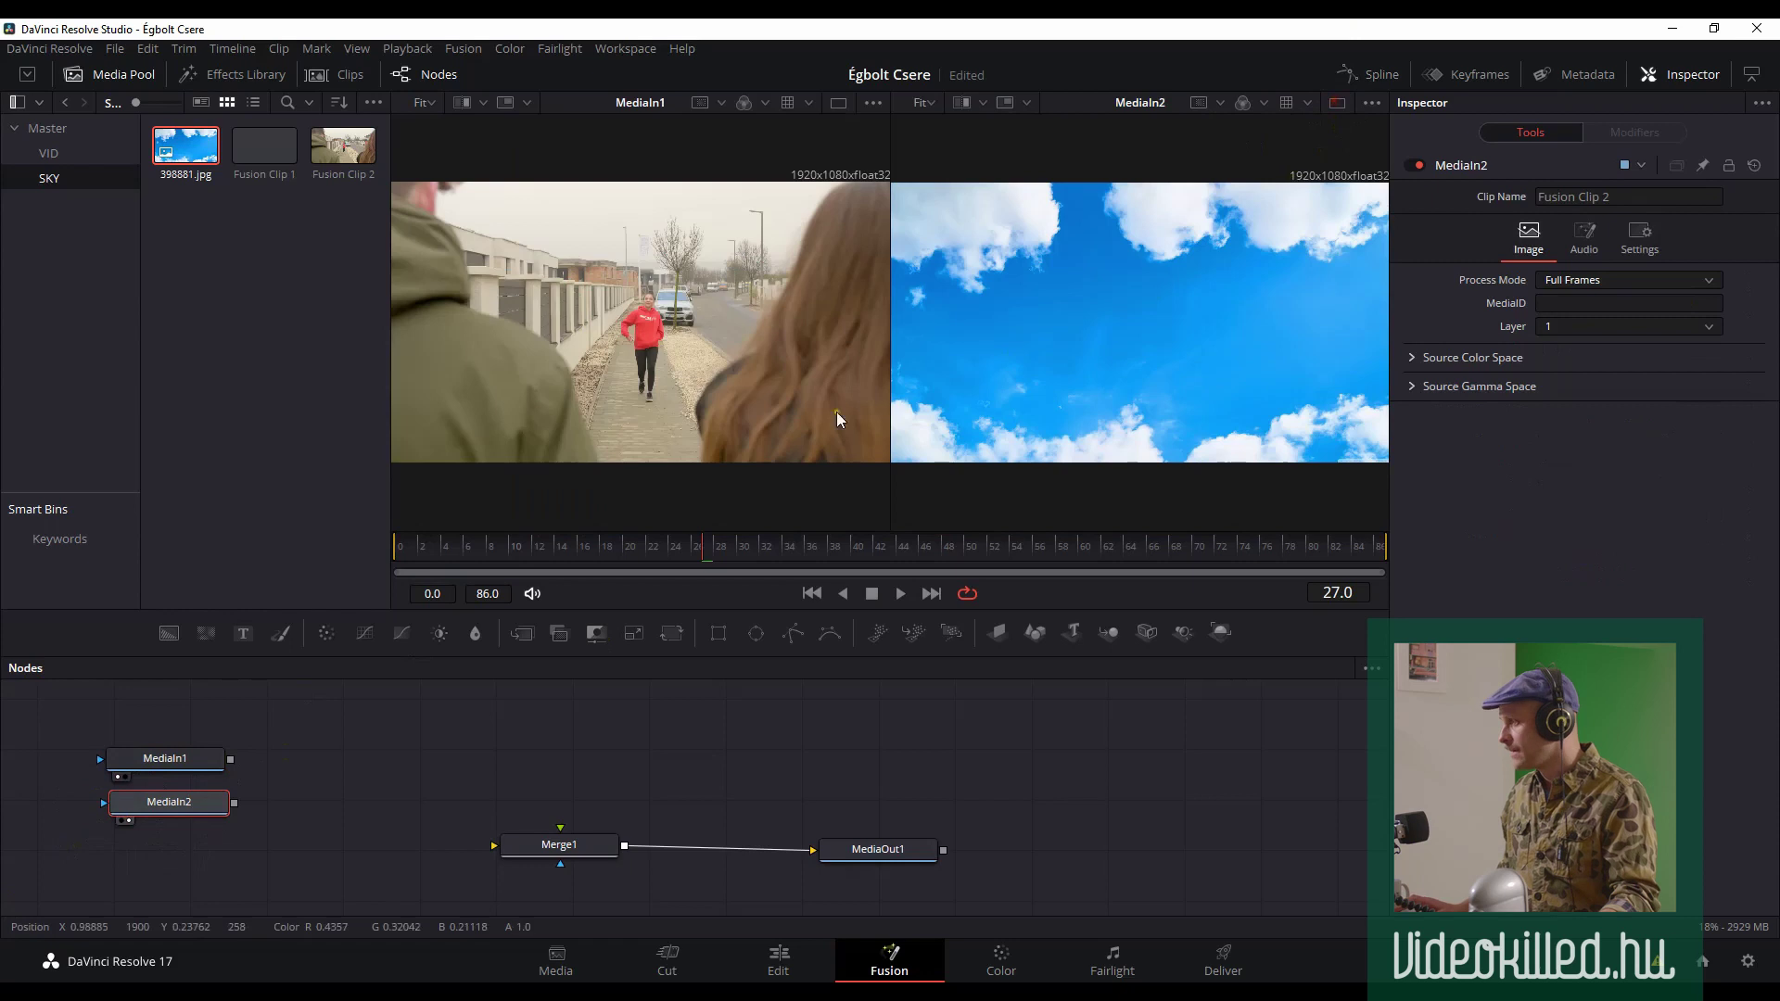
{"action": "left_click", "coordinate": [1337, 103]}
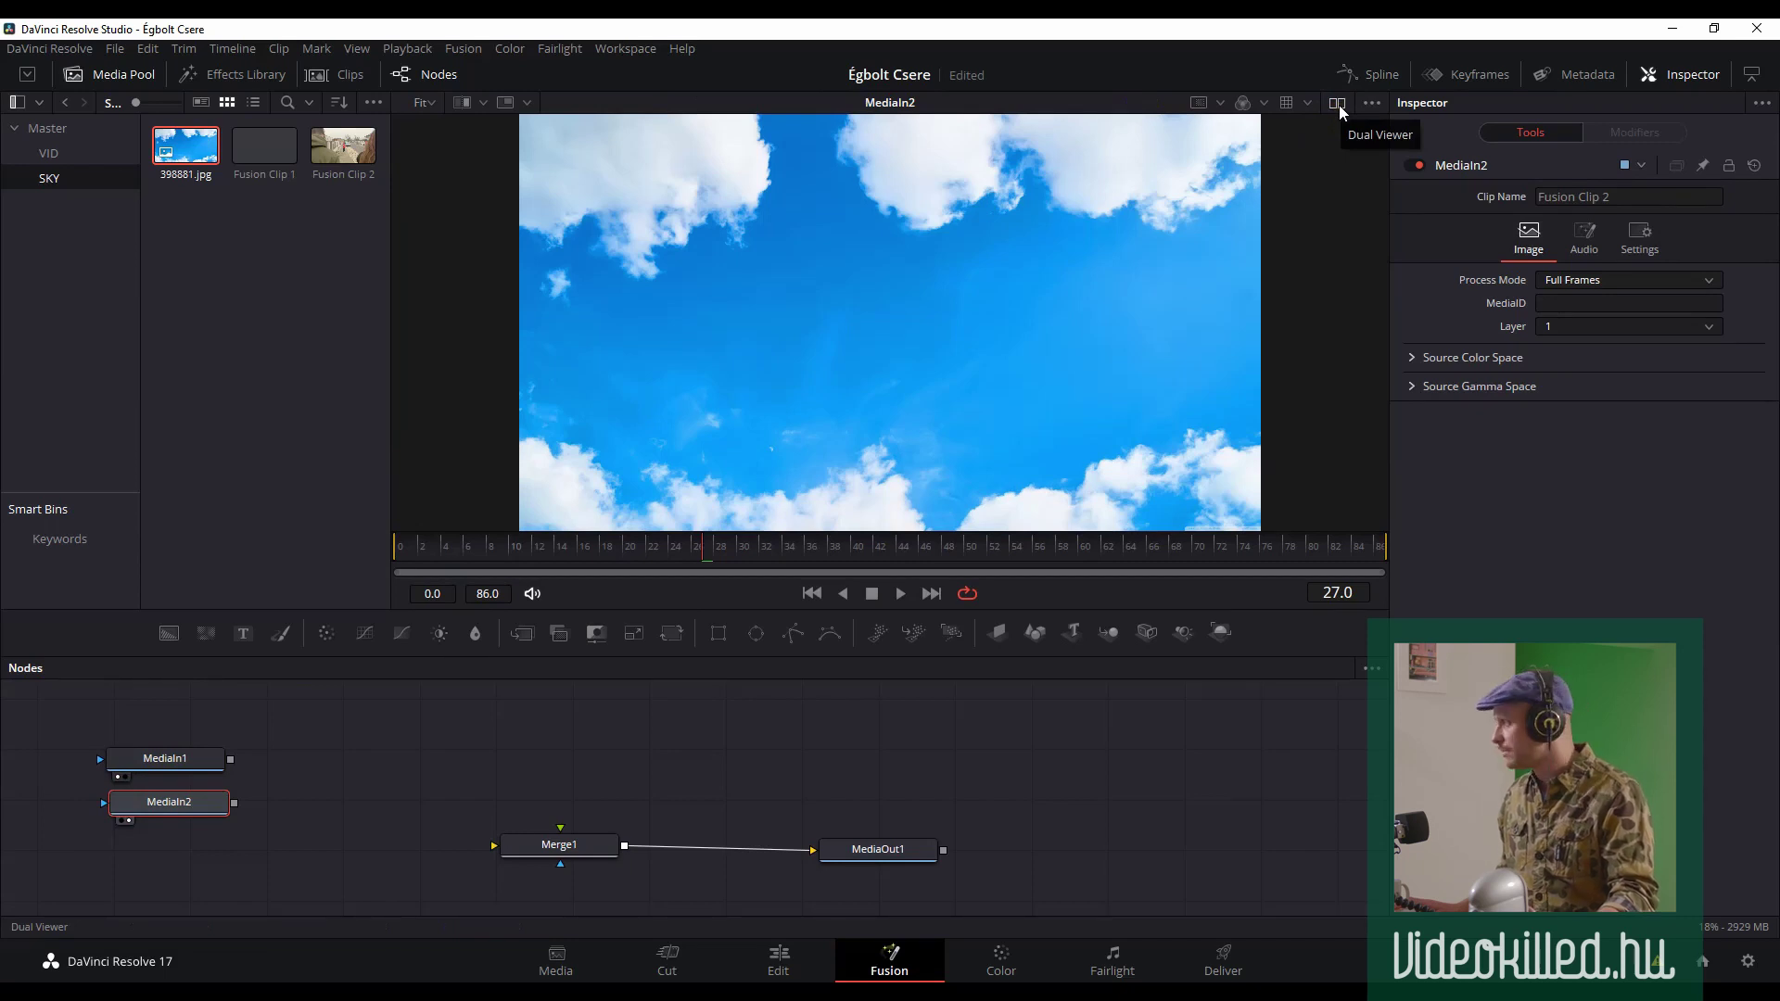
{"action": "left_click", "coordinate": [1337, 103]}
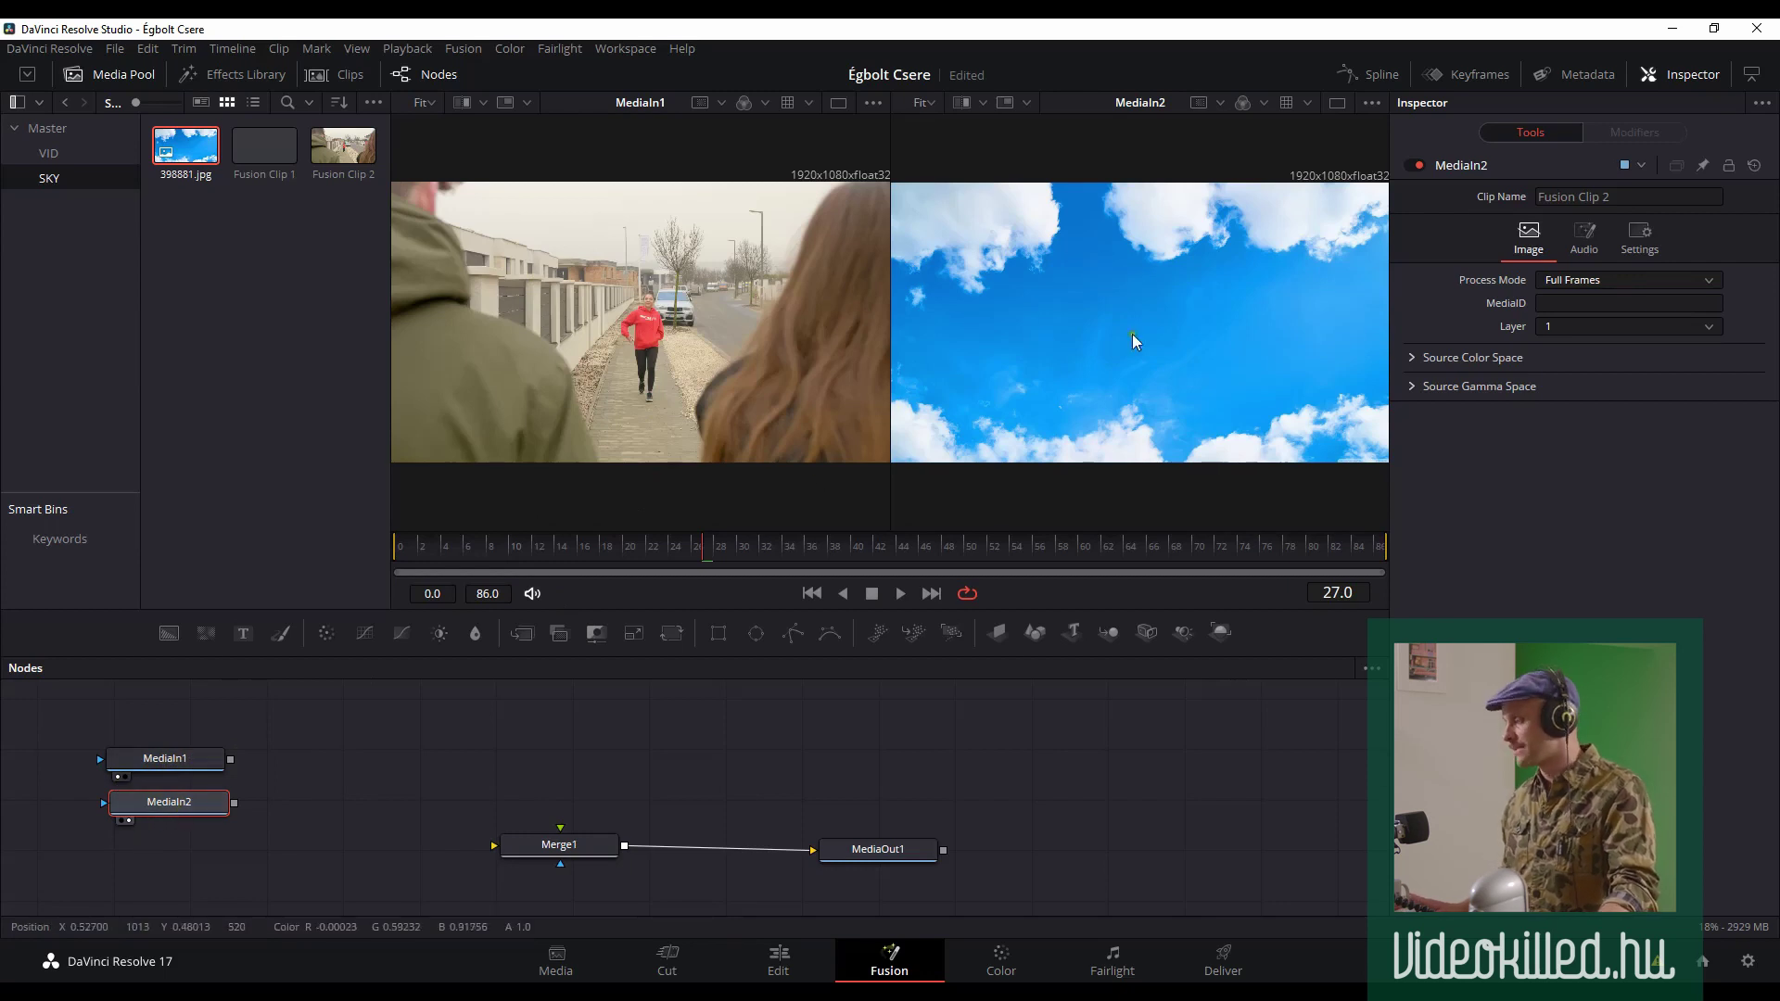
- Rename the MediaIn1 node to 'Videó'
{"action": "left_click", "coordinate": [166, 766]}
{"action": "right_click", "coordinate": [155, 766]}
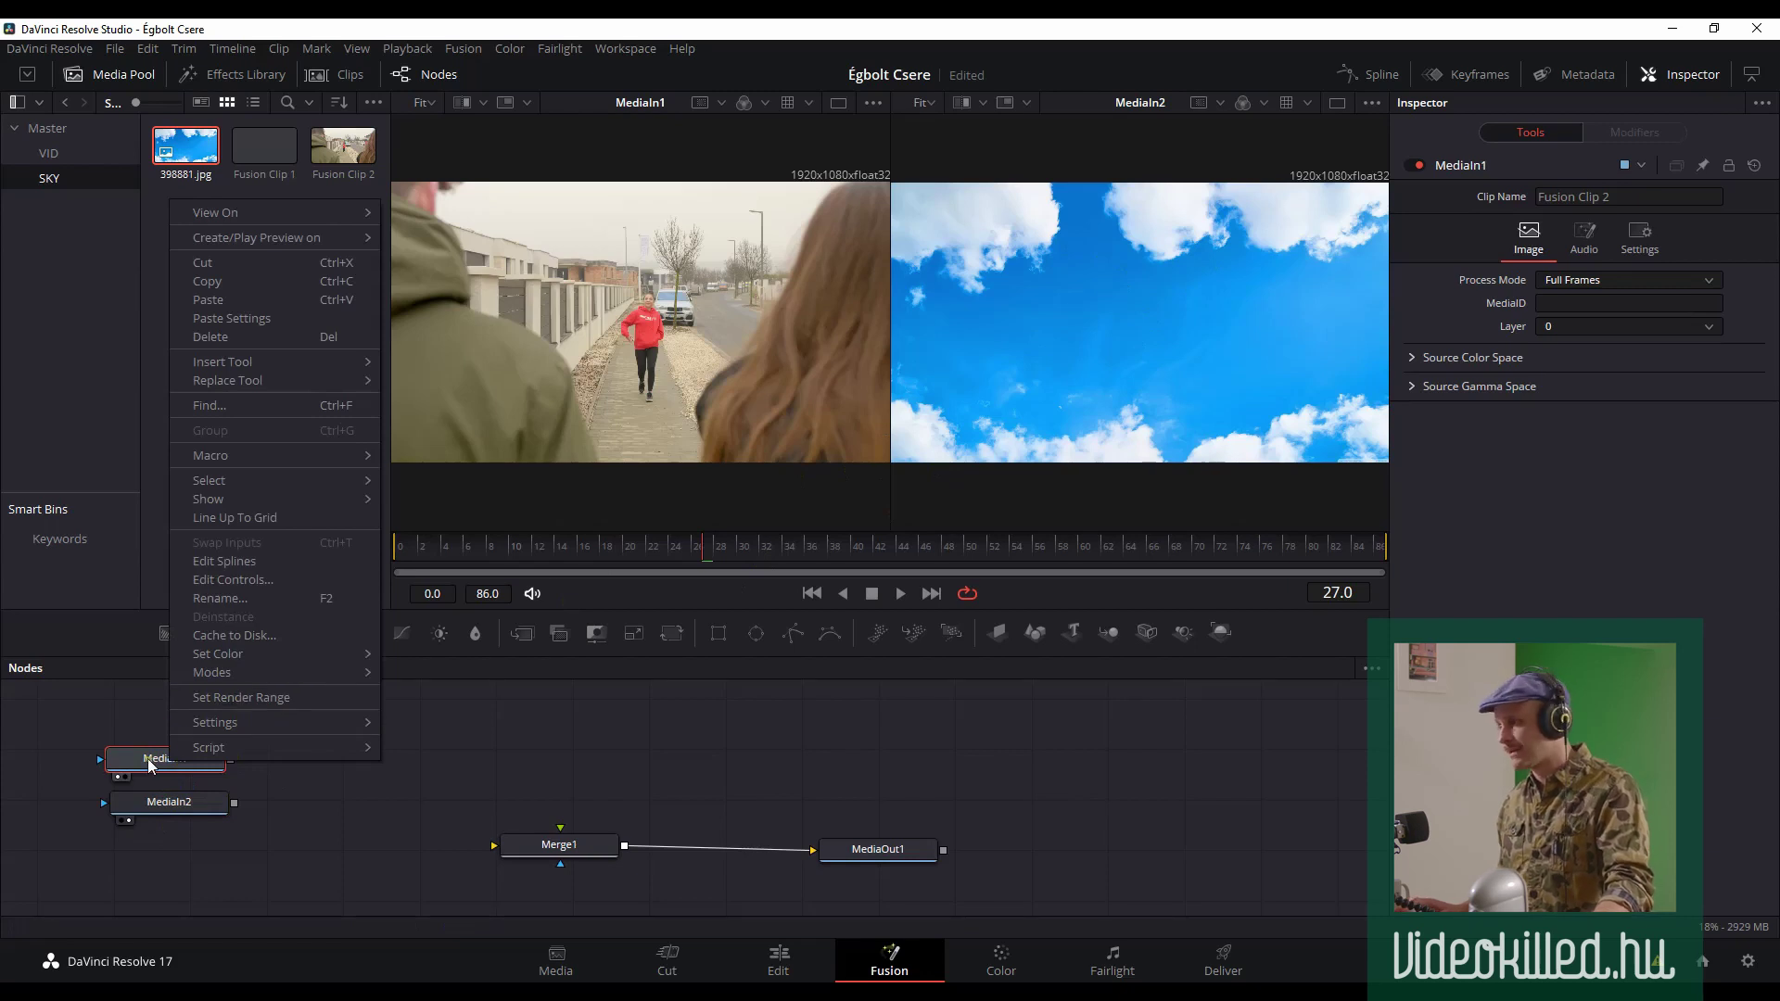
{"action": "left_click", "coordinate": [223, 598]}
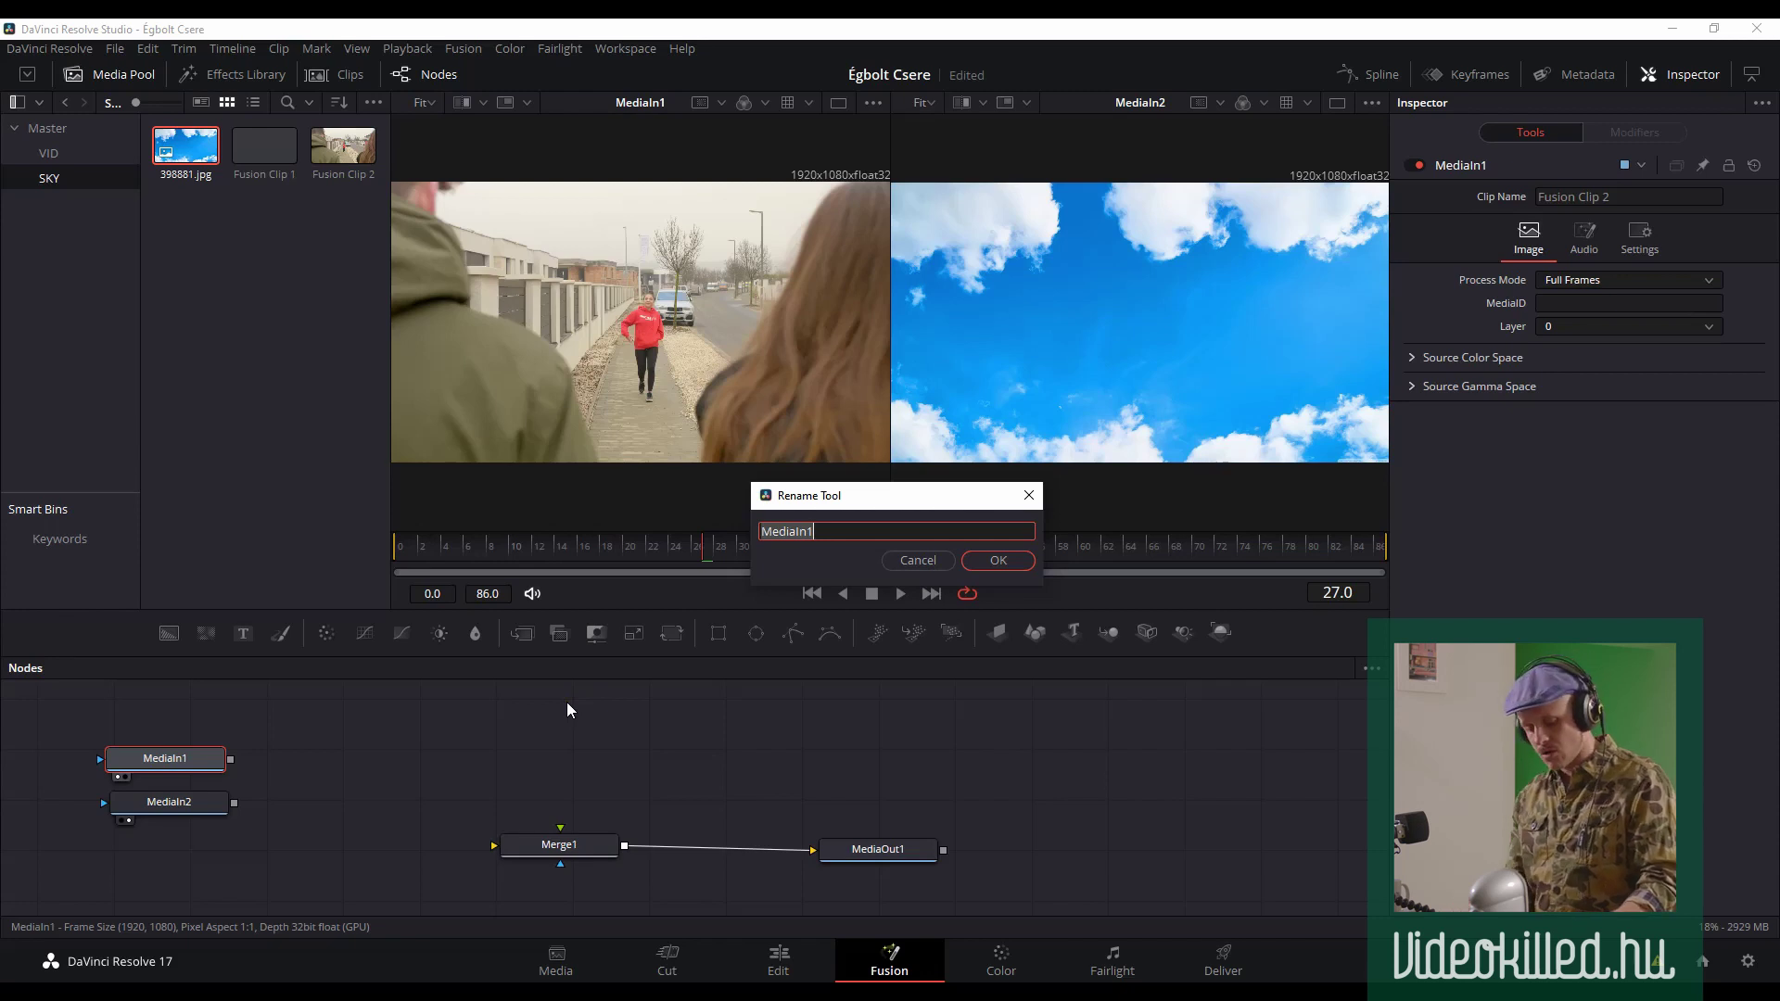
{"action": "type", "text": "Videó"}
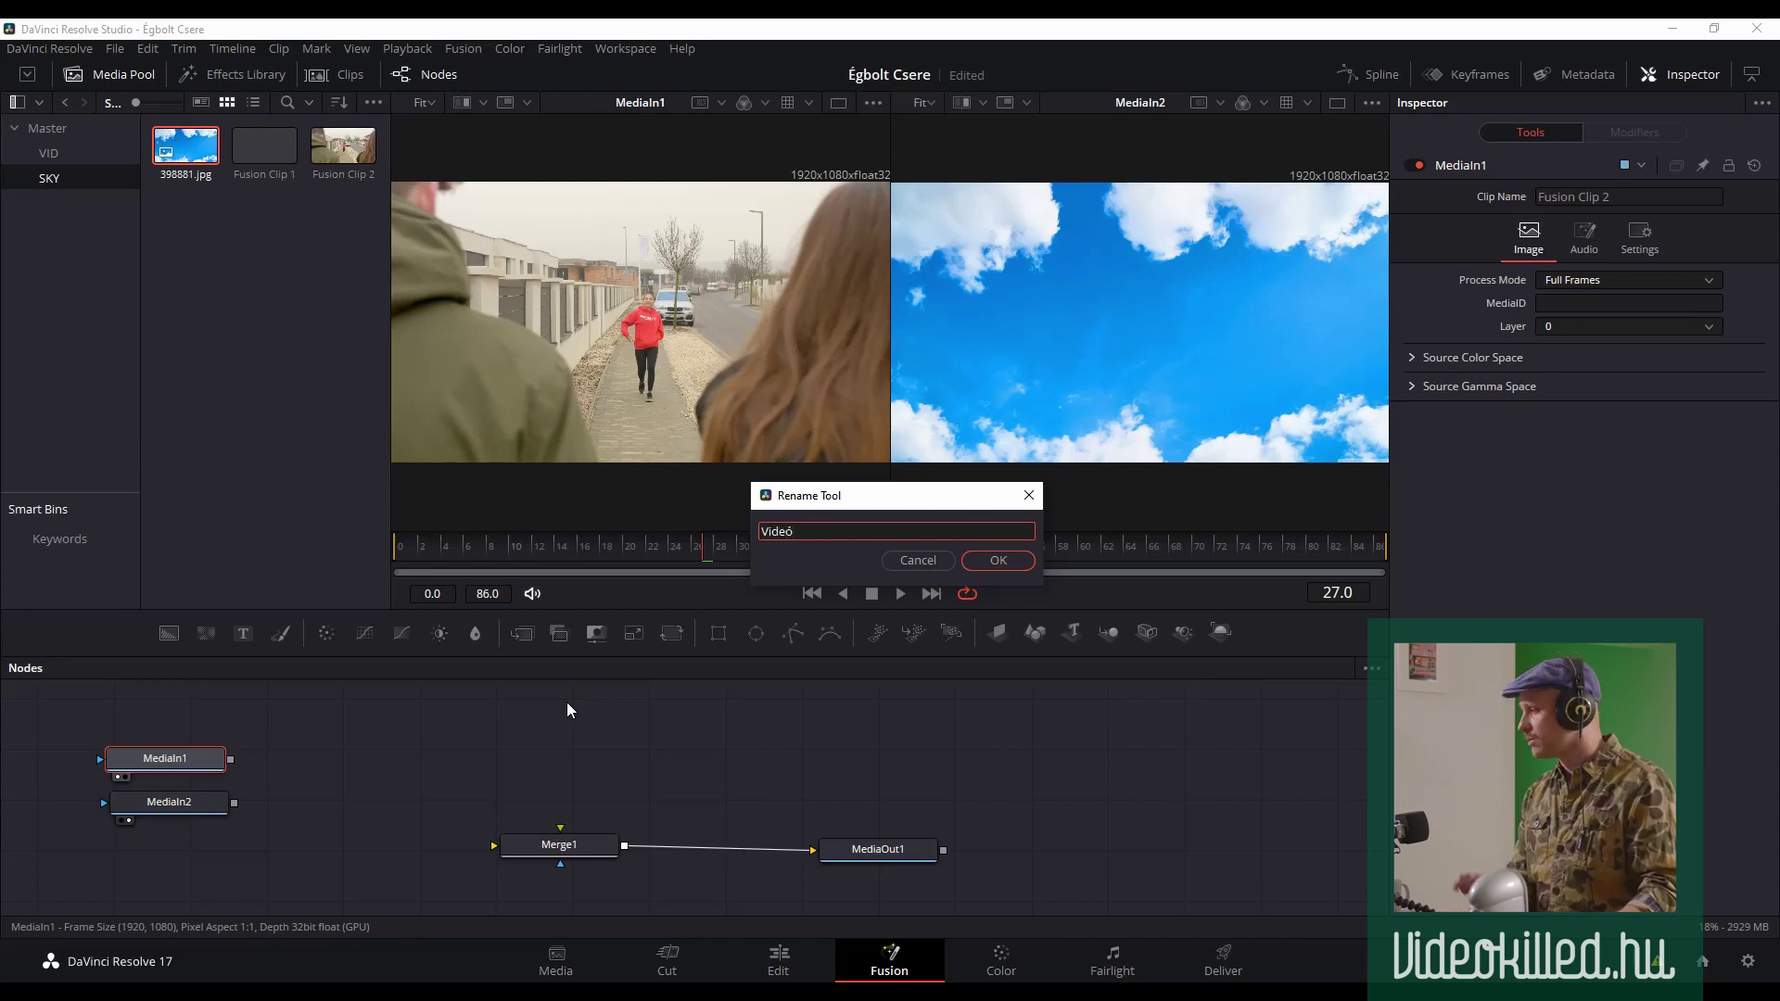
{"action": "key", "text": "Return"}
- Rename the MediaIn2 node to 'Égbolt' with F2
{"action": "left_click", "coordinate": [181, 805]}
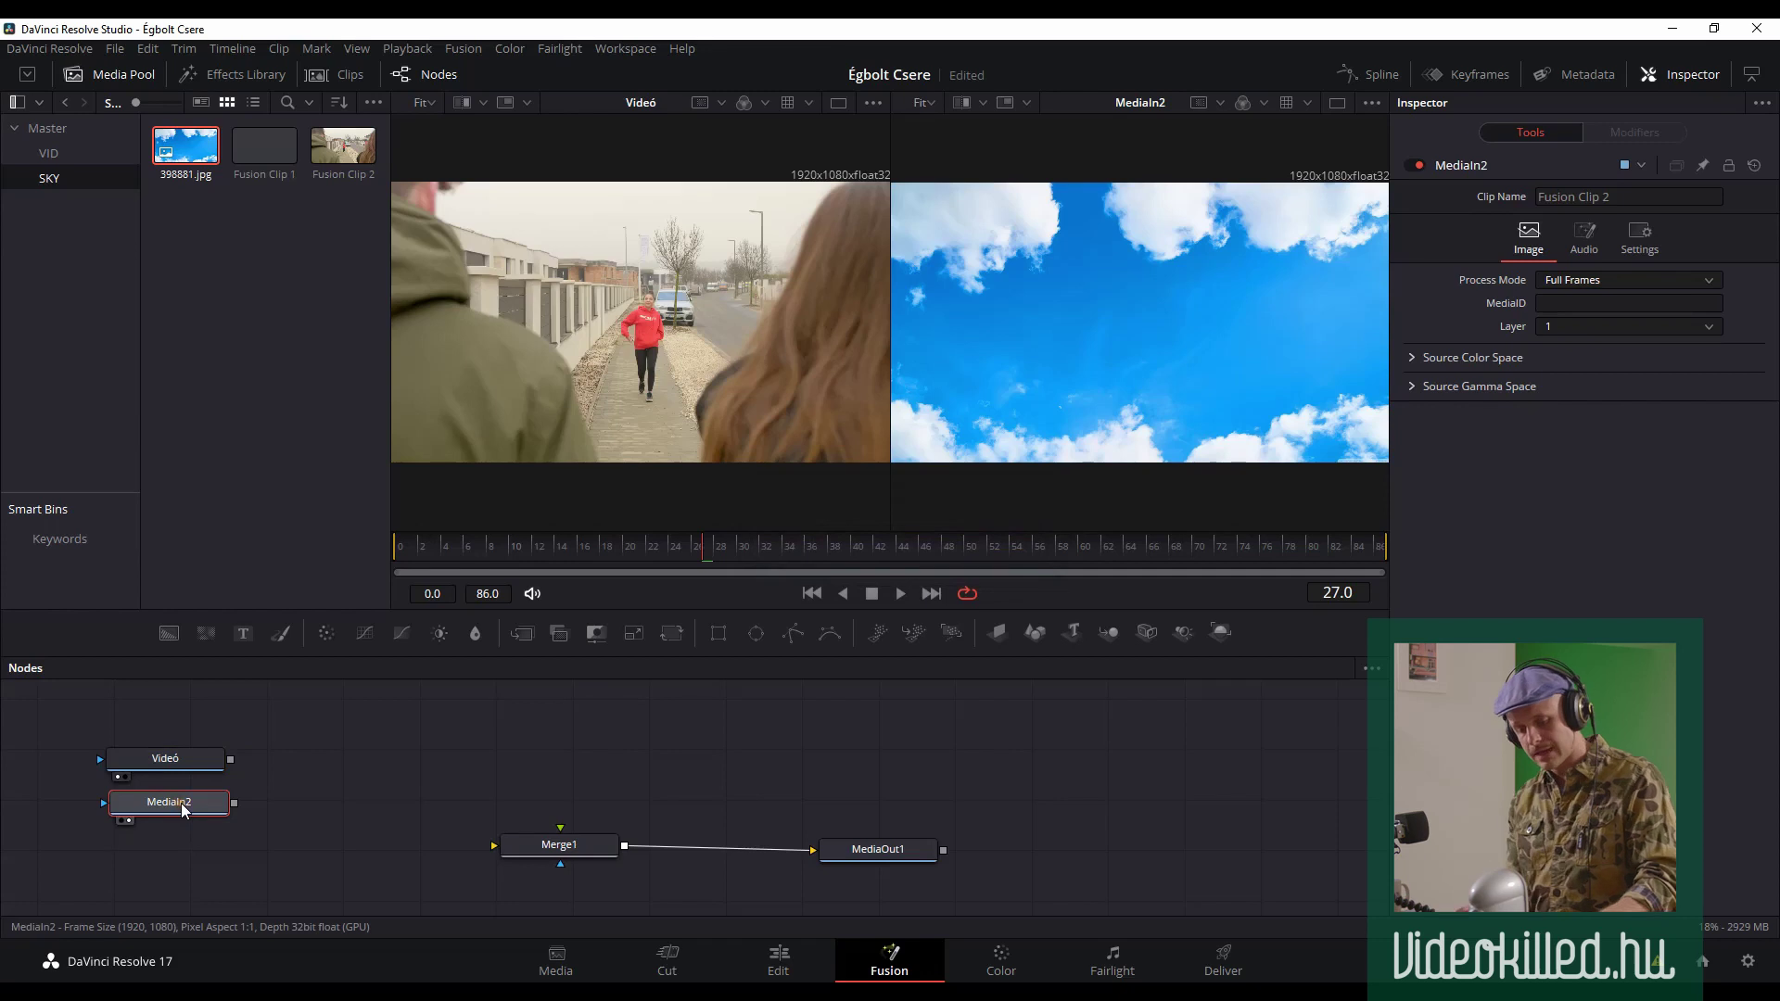
{"action": "key", "text": "F2"}
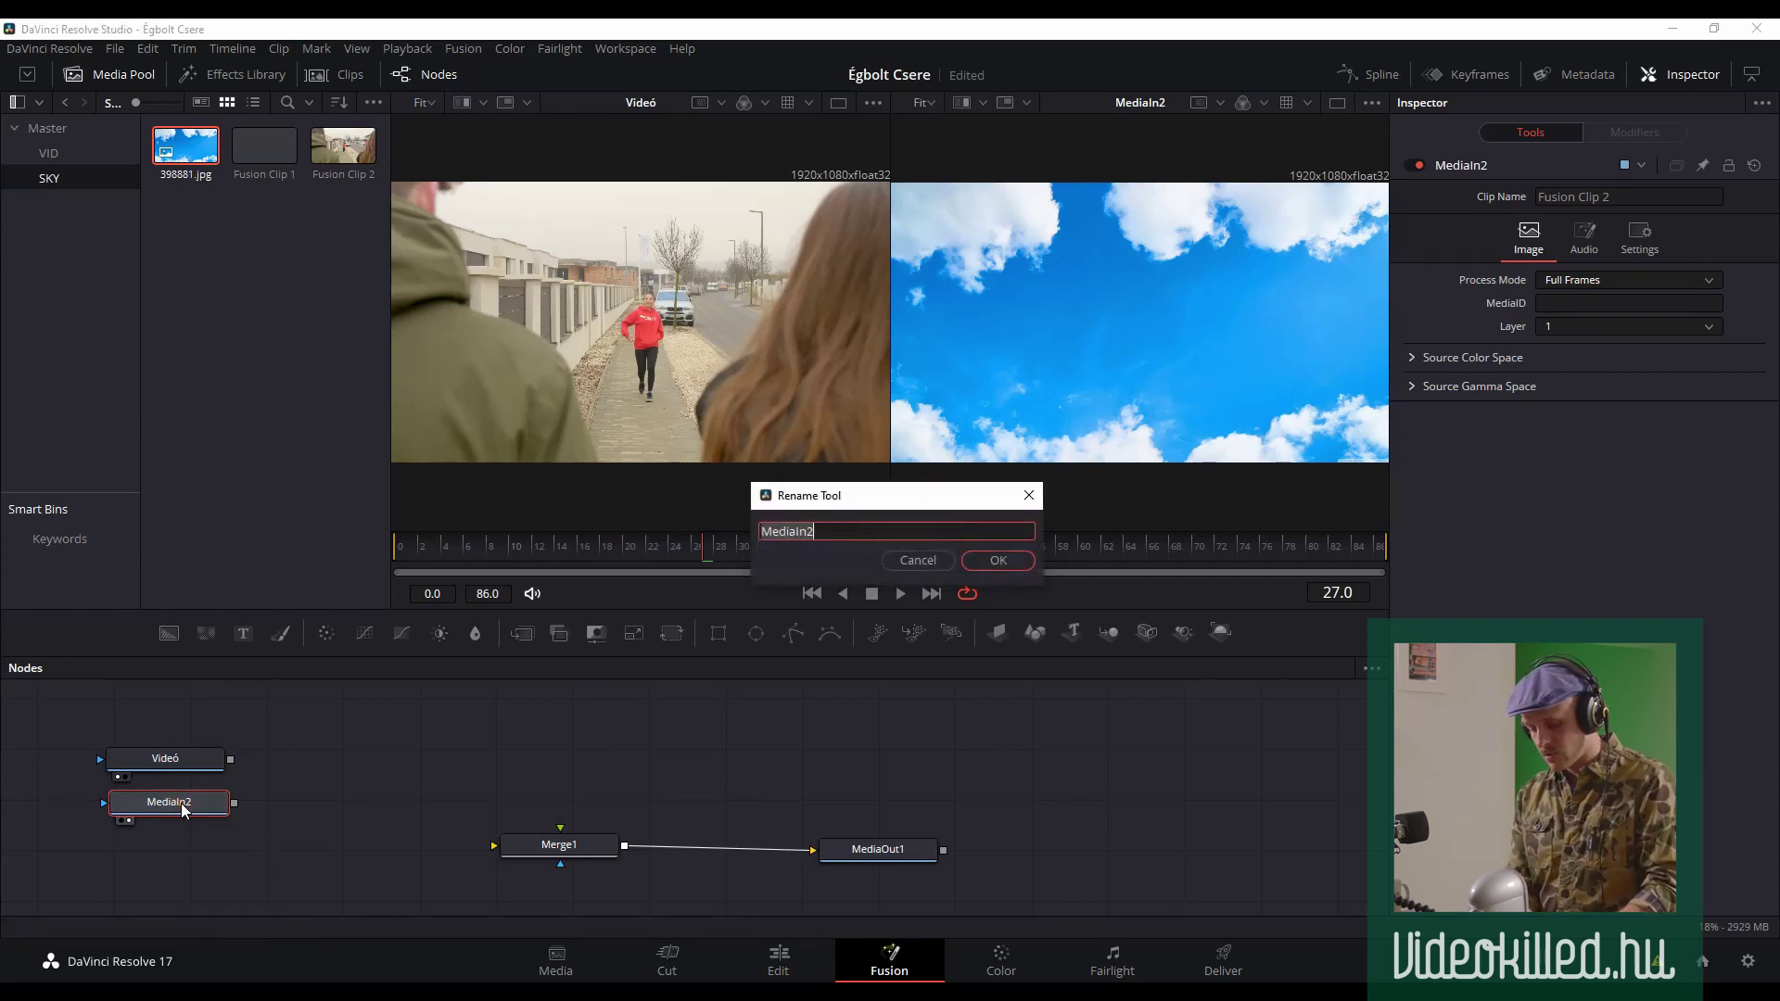
{"action": "type", "text": "Égbolt"}
{"action": "key", "text": "Return"}
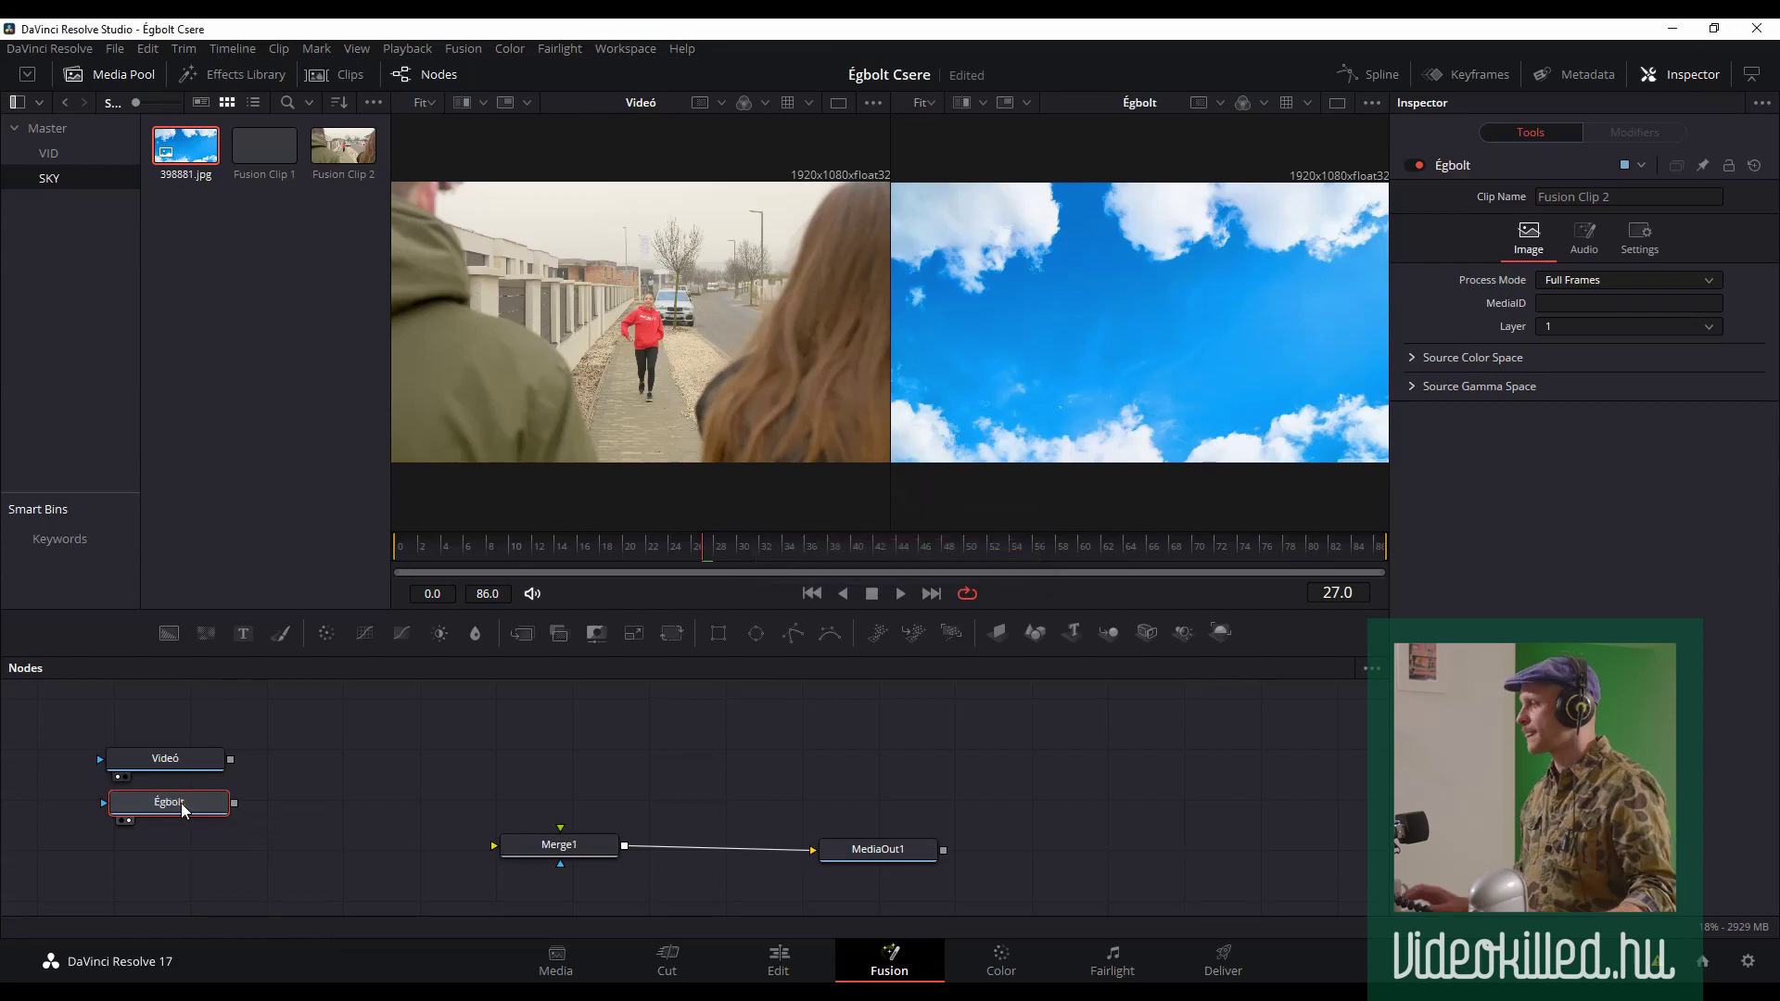
- Move Merge1 closer and wire Videó and Égbolt outputs into its inputs
{"action": "mouse_move", "coordinate": [560, 846]}
{"action": "left_mouse_down"}
{"action": "mouse_move", "coordinate": [570, 799]}
{"action": "mouse_move", "coordinate": [534, 848]}
{"action": "left_mouse_up"}
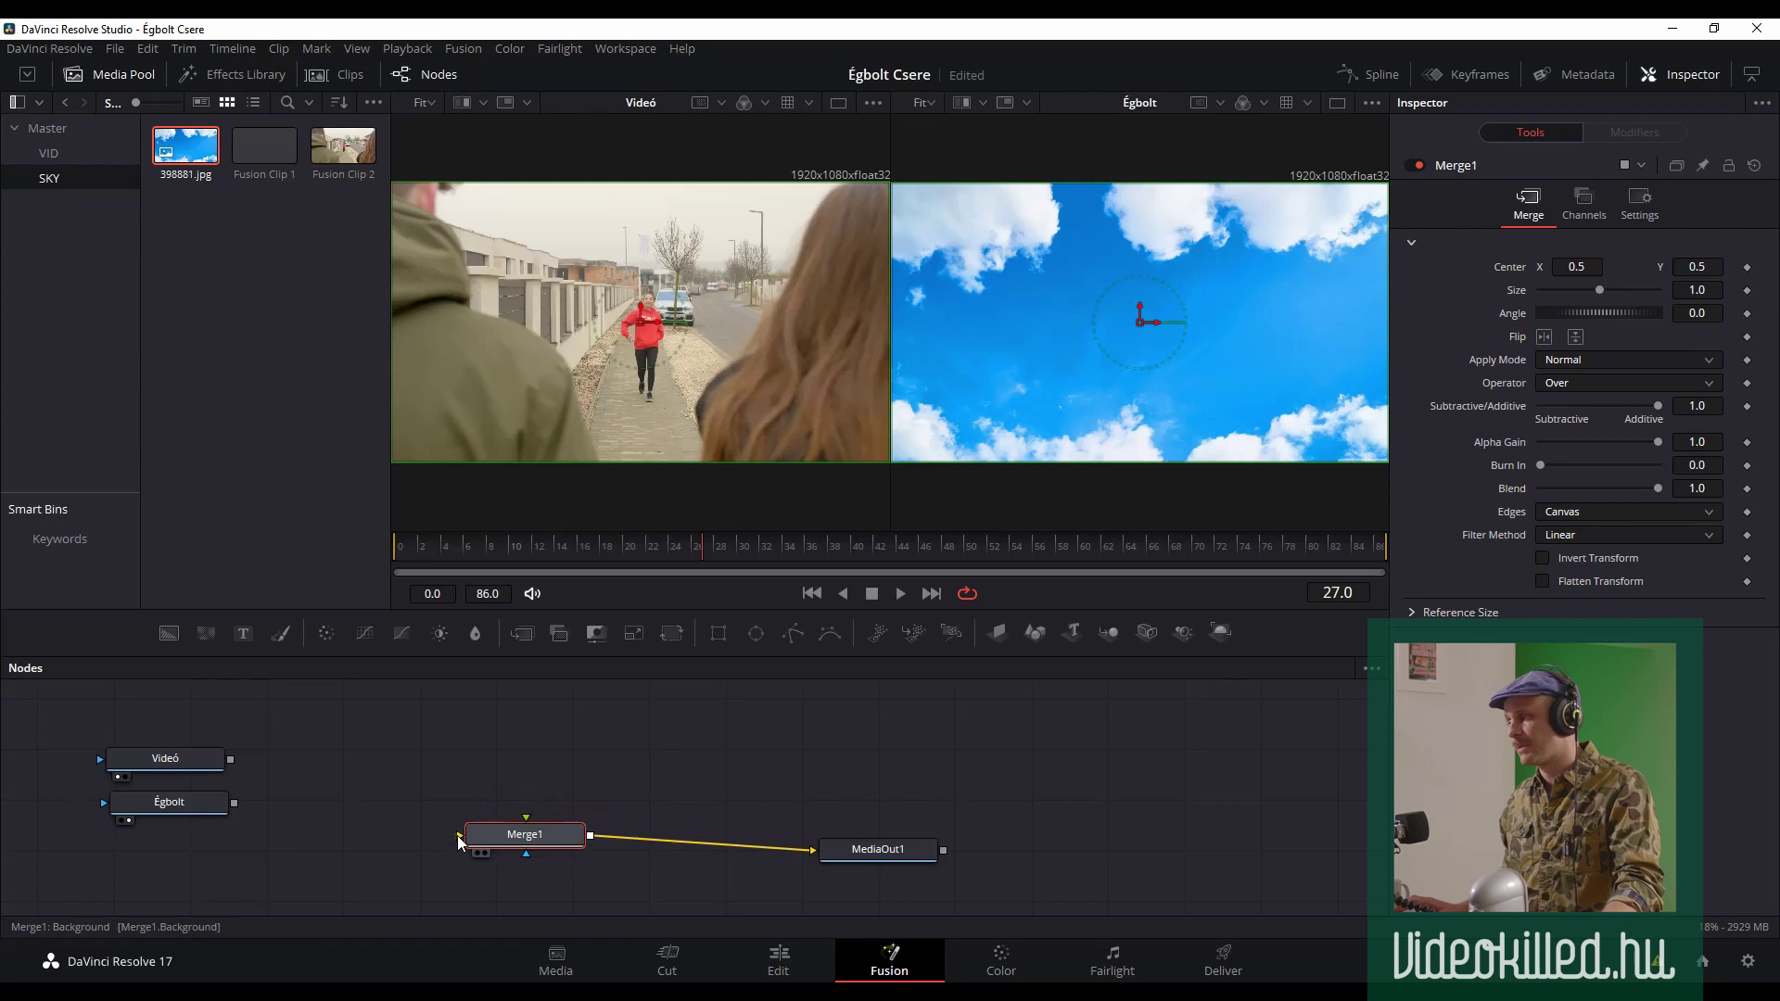
{"action": "left_click", "coordinate": [231, 761]}
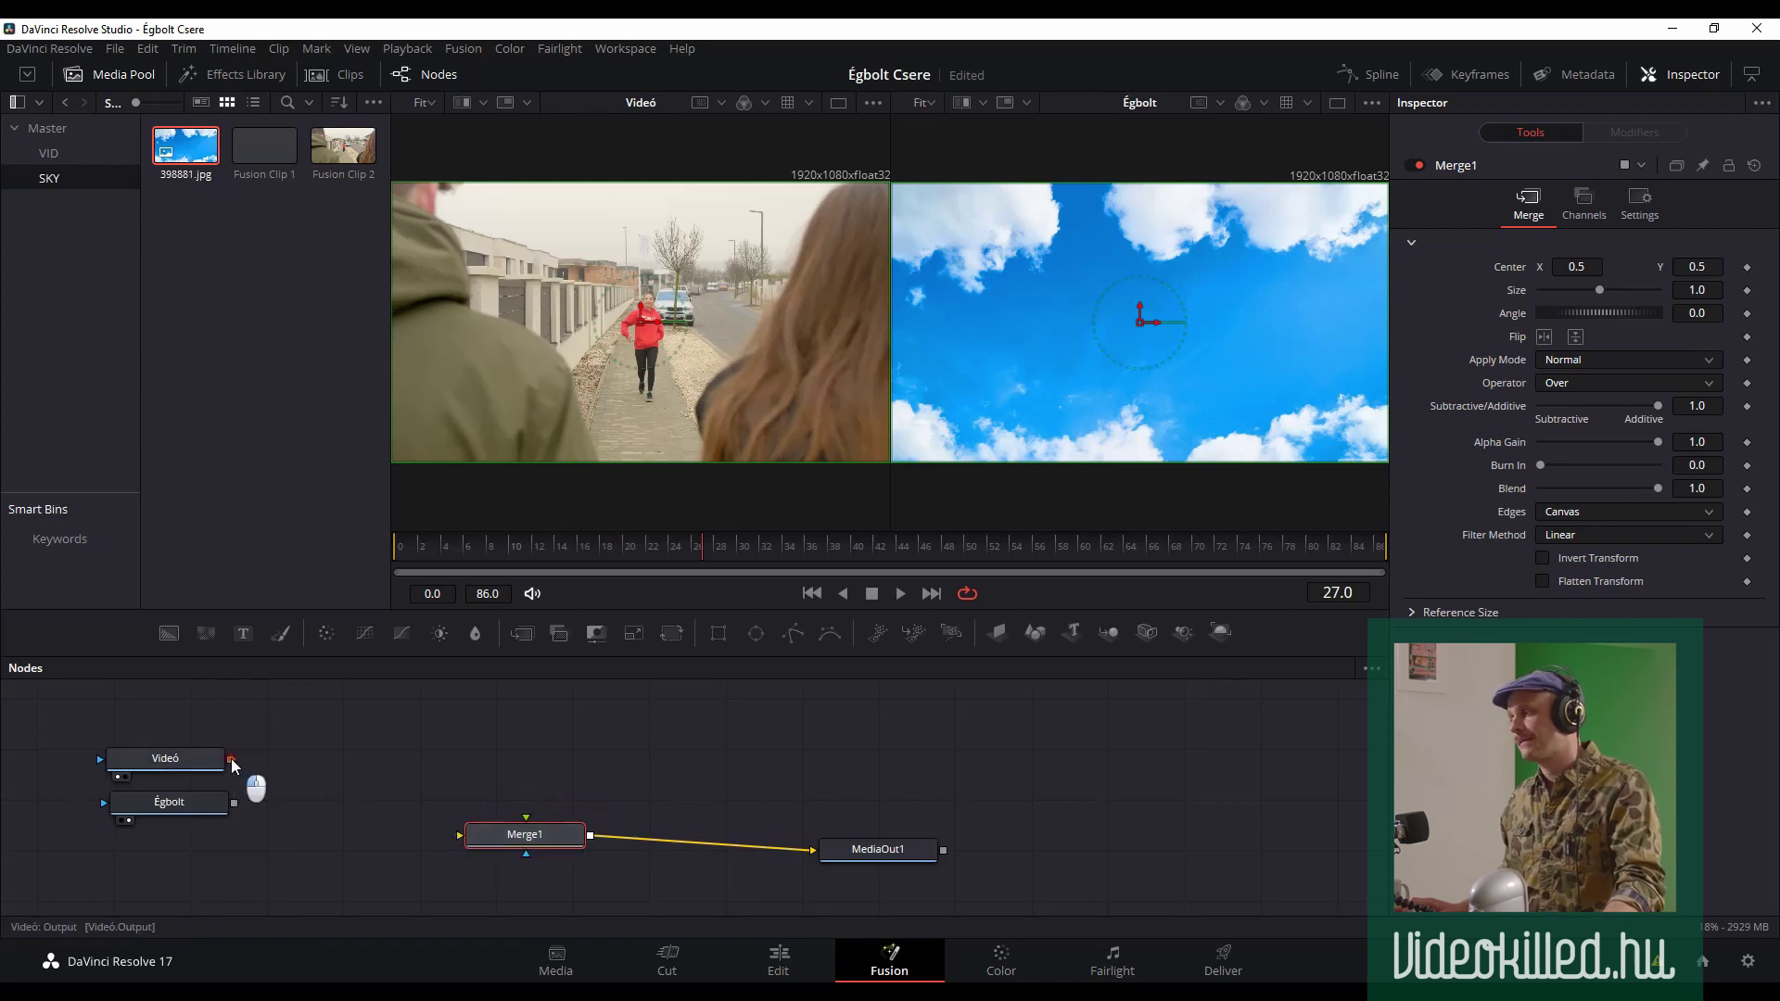
{"action": "left_click_drag", "start_coordinate": [232, 761], "coordinate": [527, 823]}
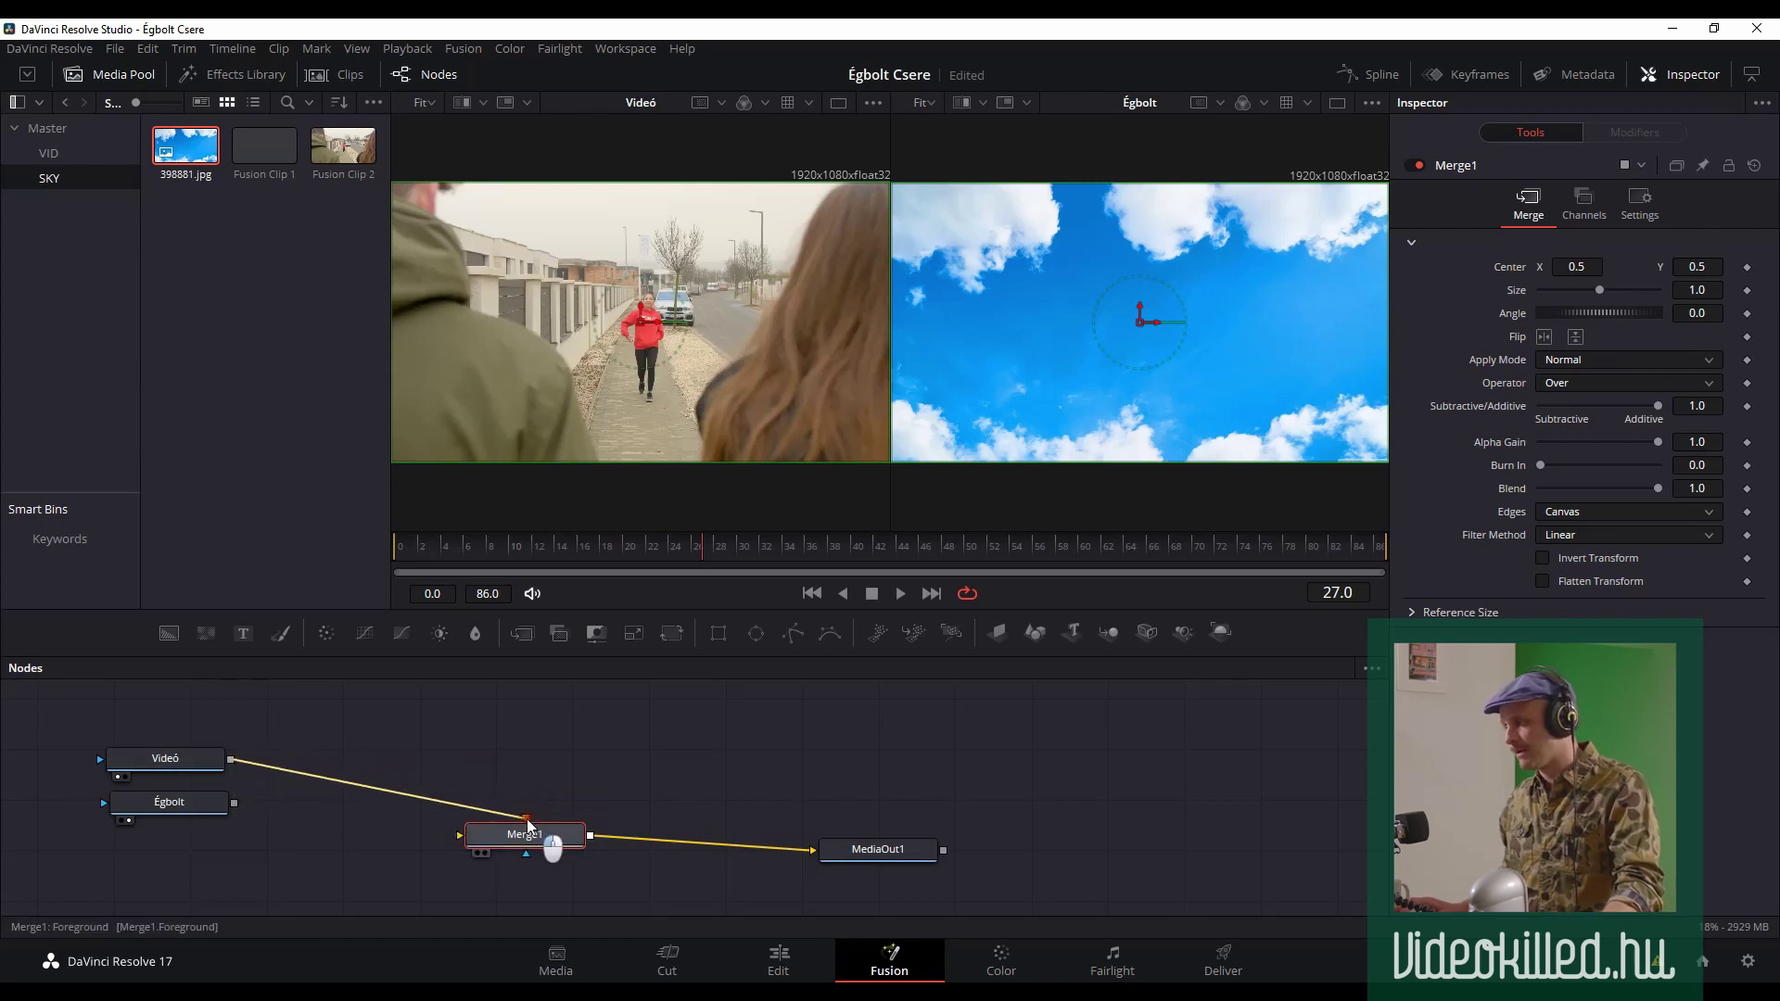
{"action": "left_click_drag", "start_coordinate": [234, 803], "coordinate": [534, 823]}
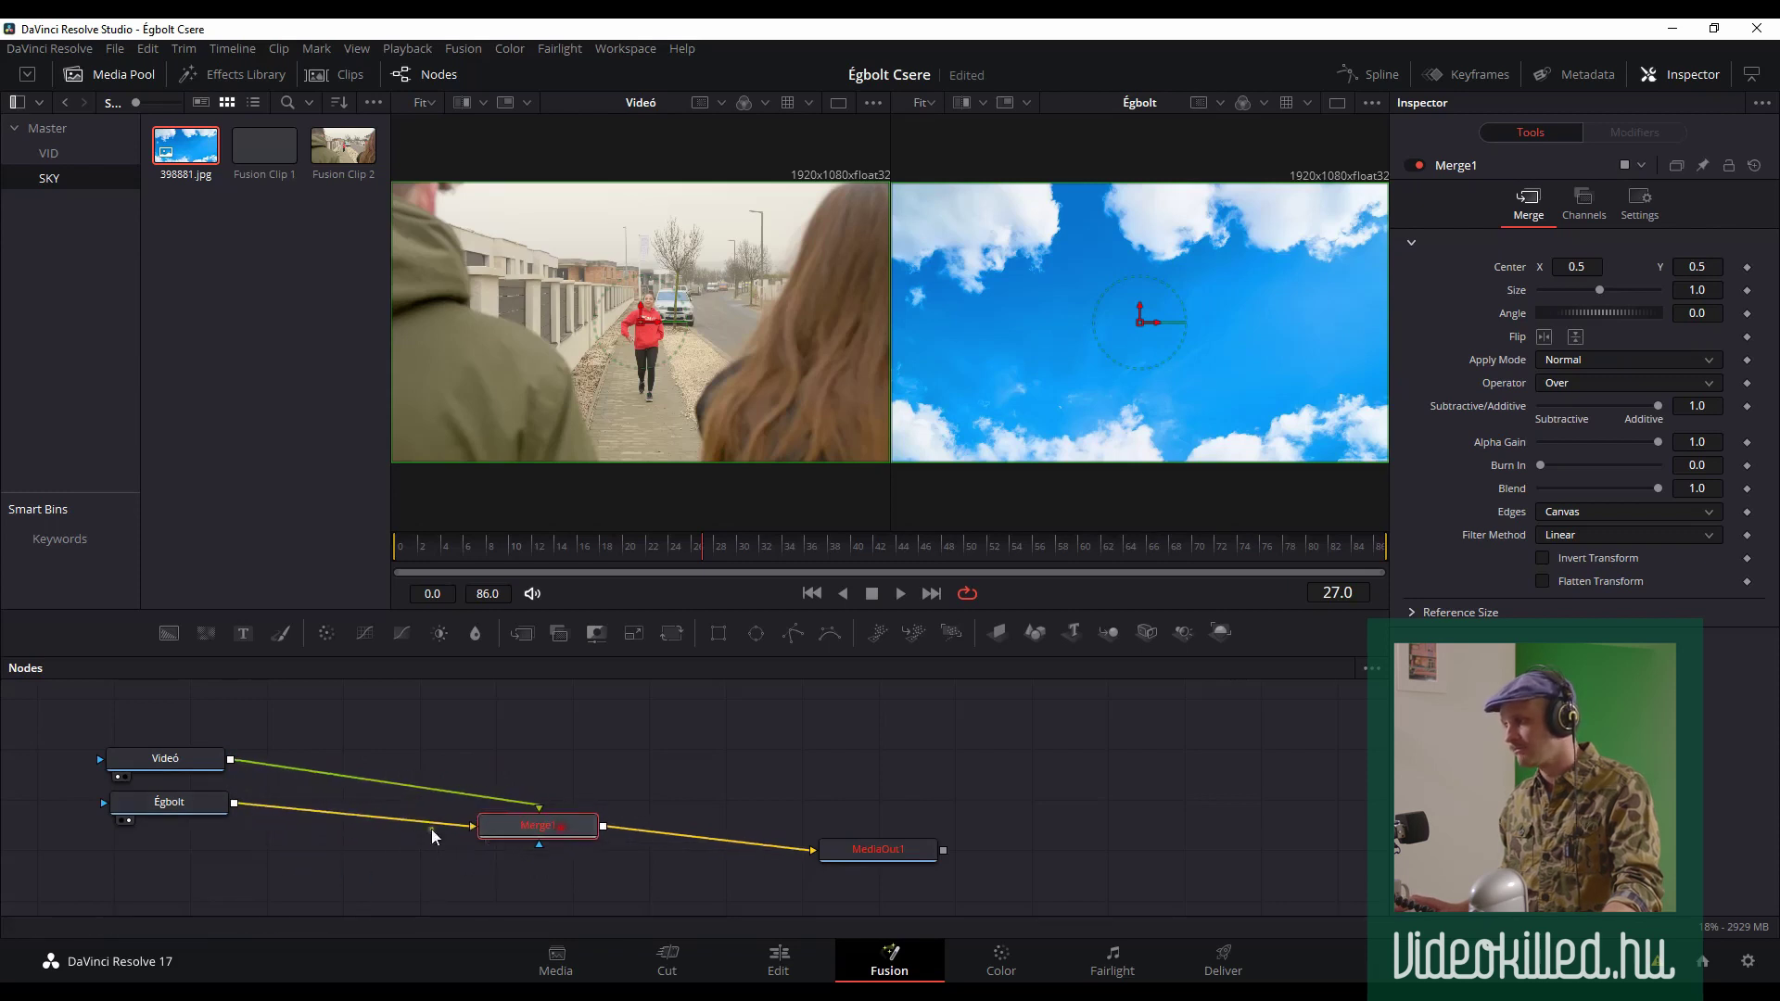
- Move Égbolt lower and Videó higher, then select the Videó node
{"action": "left_click_drag", "start_coordinate": [172, 803], "coordinate": [173, 838]}
{"action": "left_click_drag", "start_coordinate": [187, 762], "coordinate": [203, 749]}
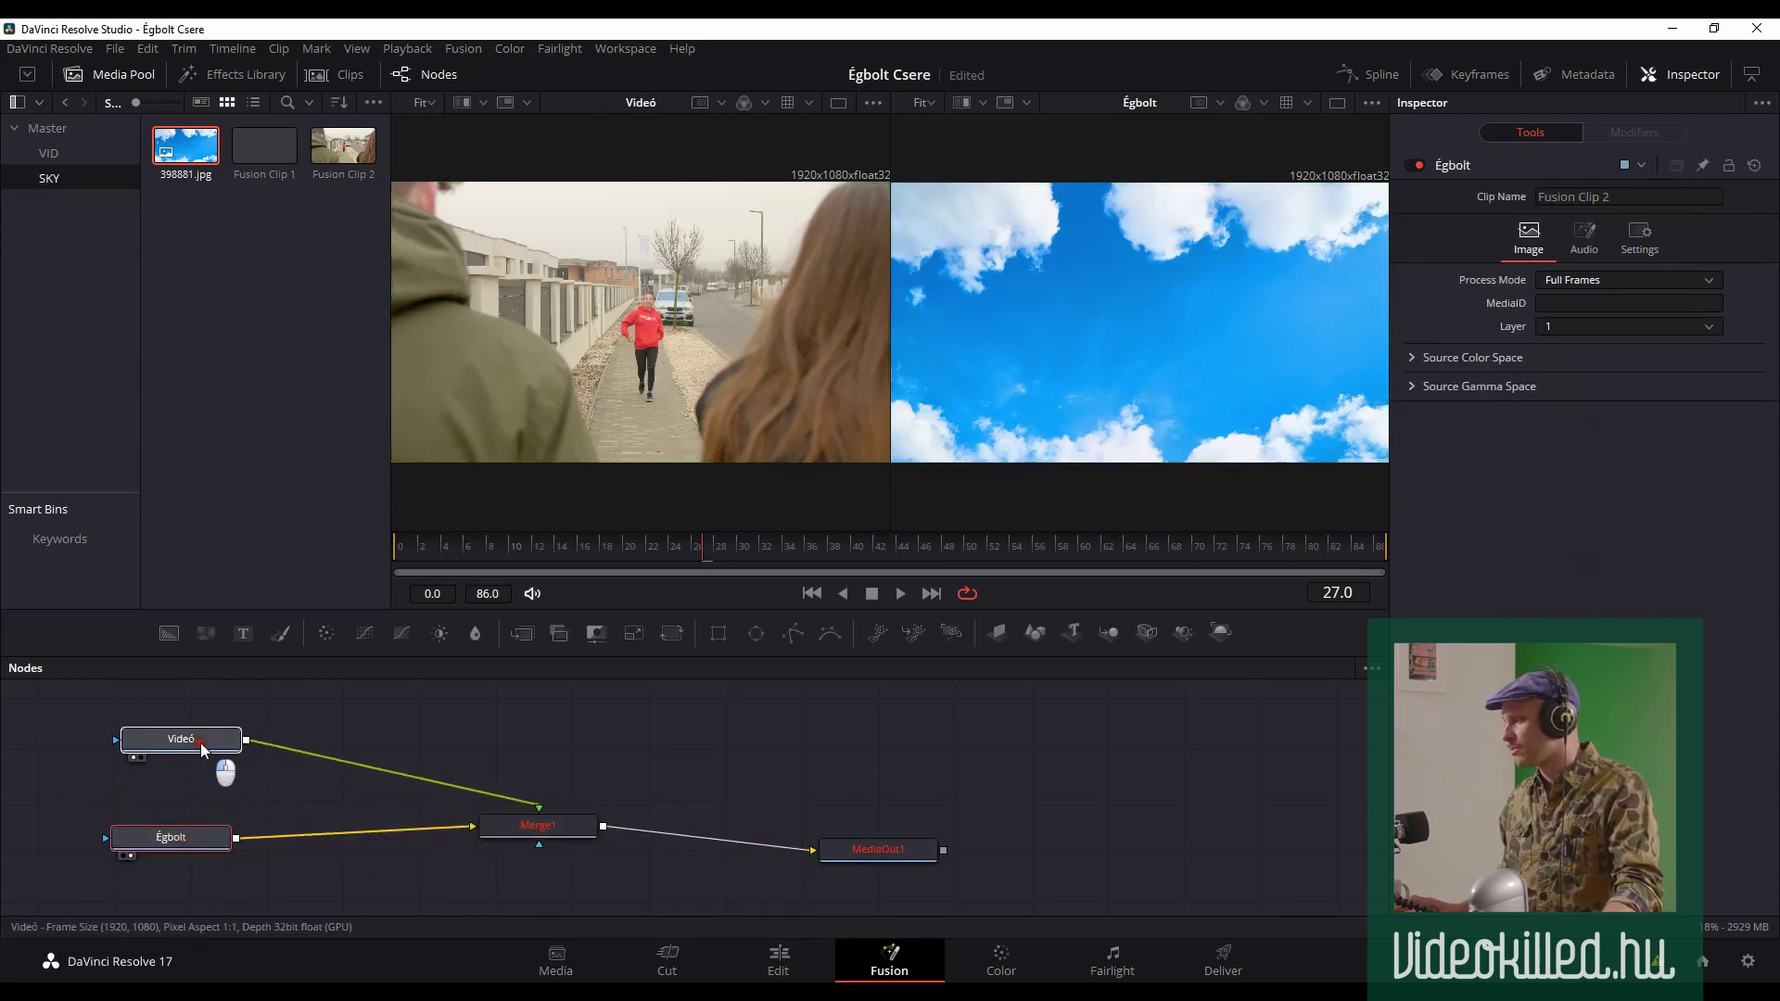
{"action": "left_click", "coordinate": [203, 749]}
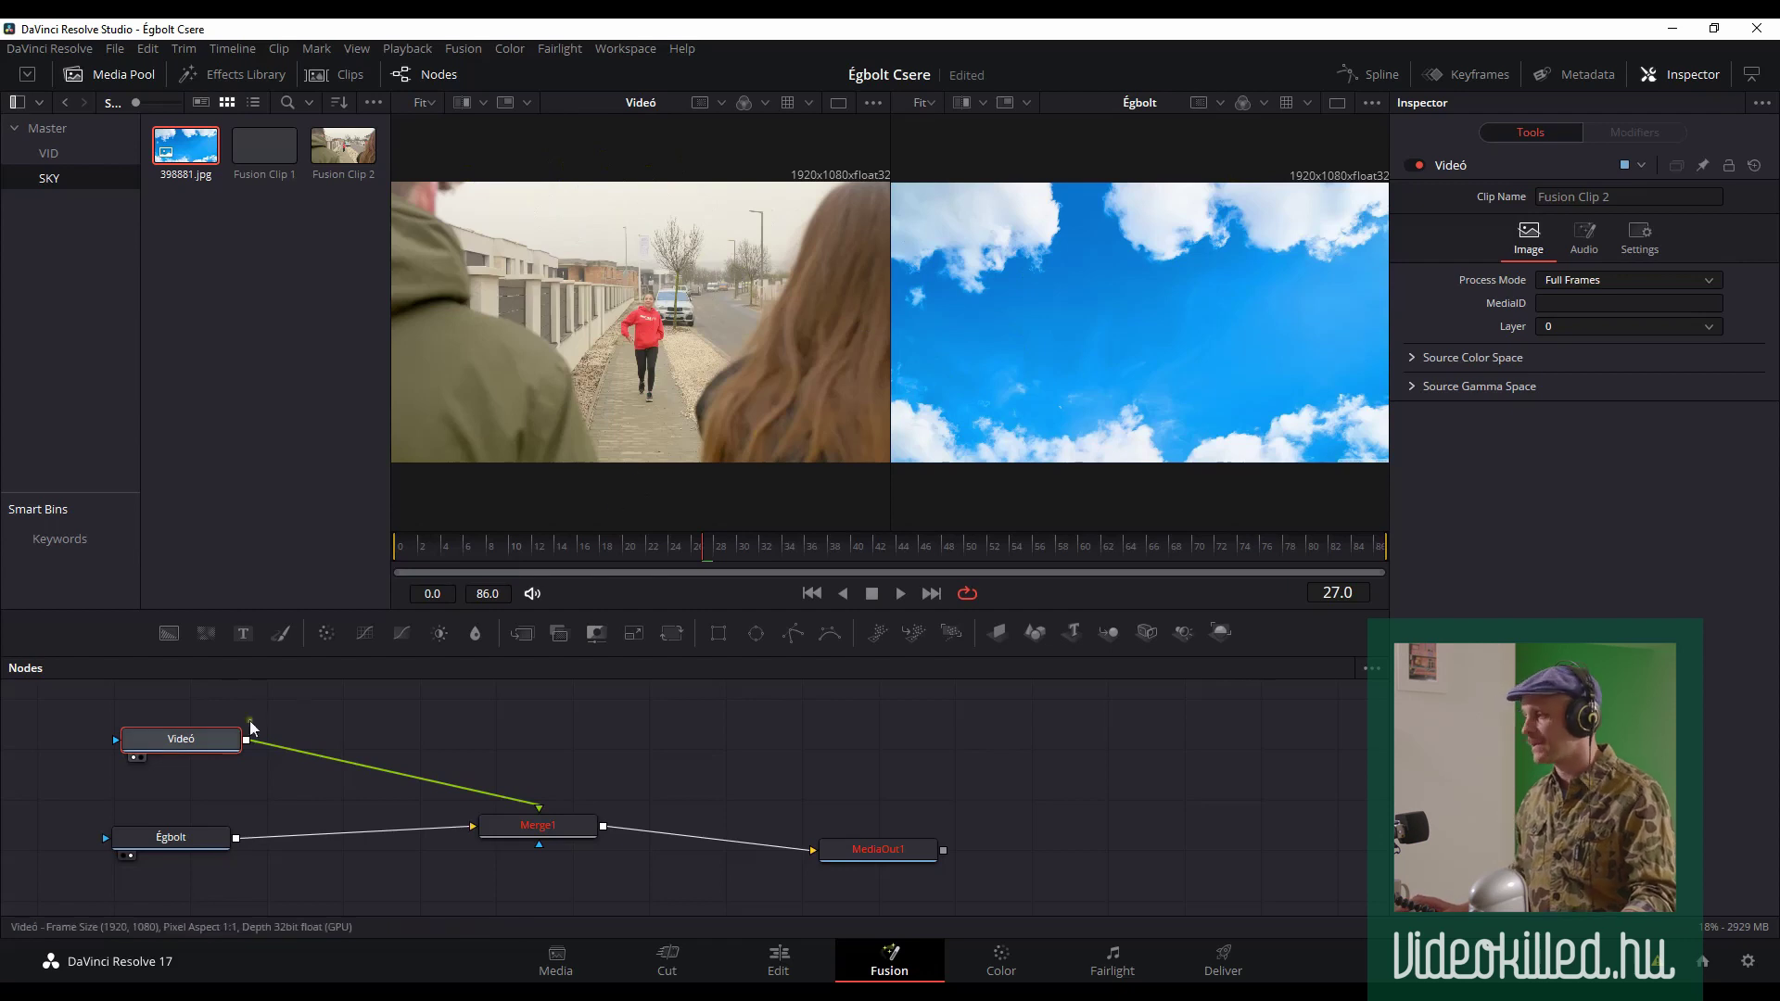
{"action": "mouse_move", "coordinate": [198, 740]}
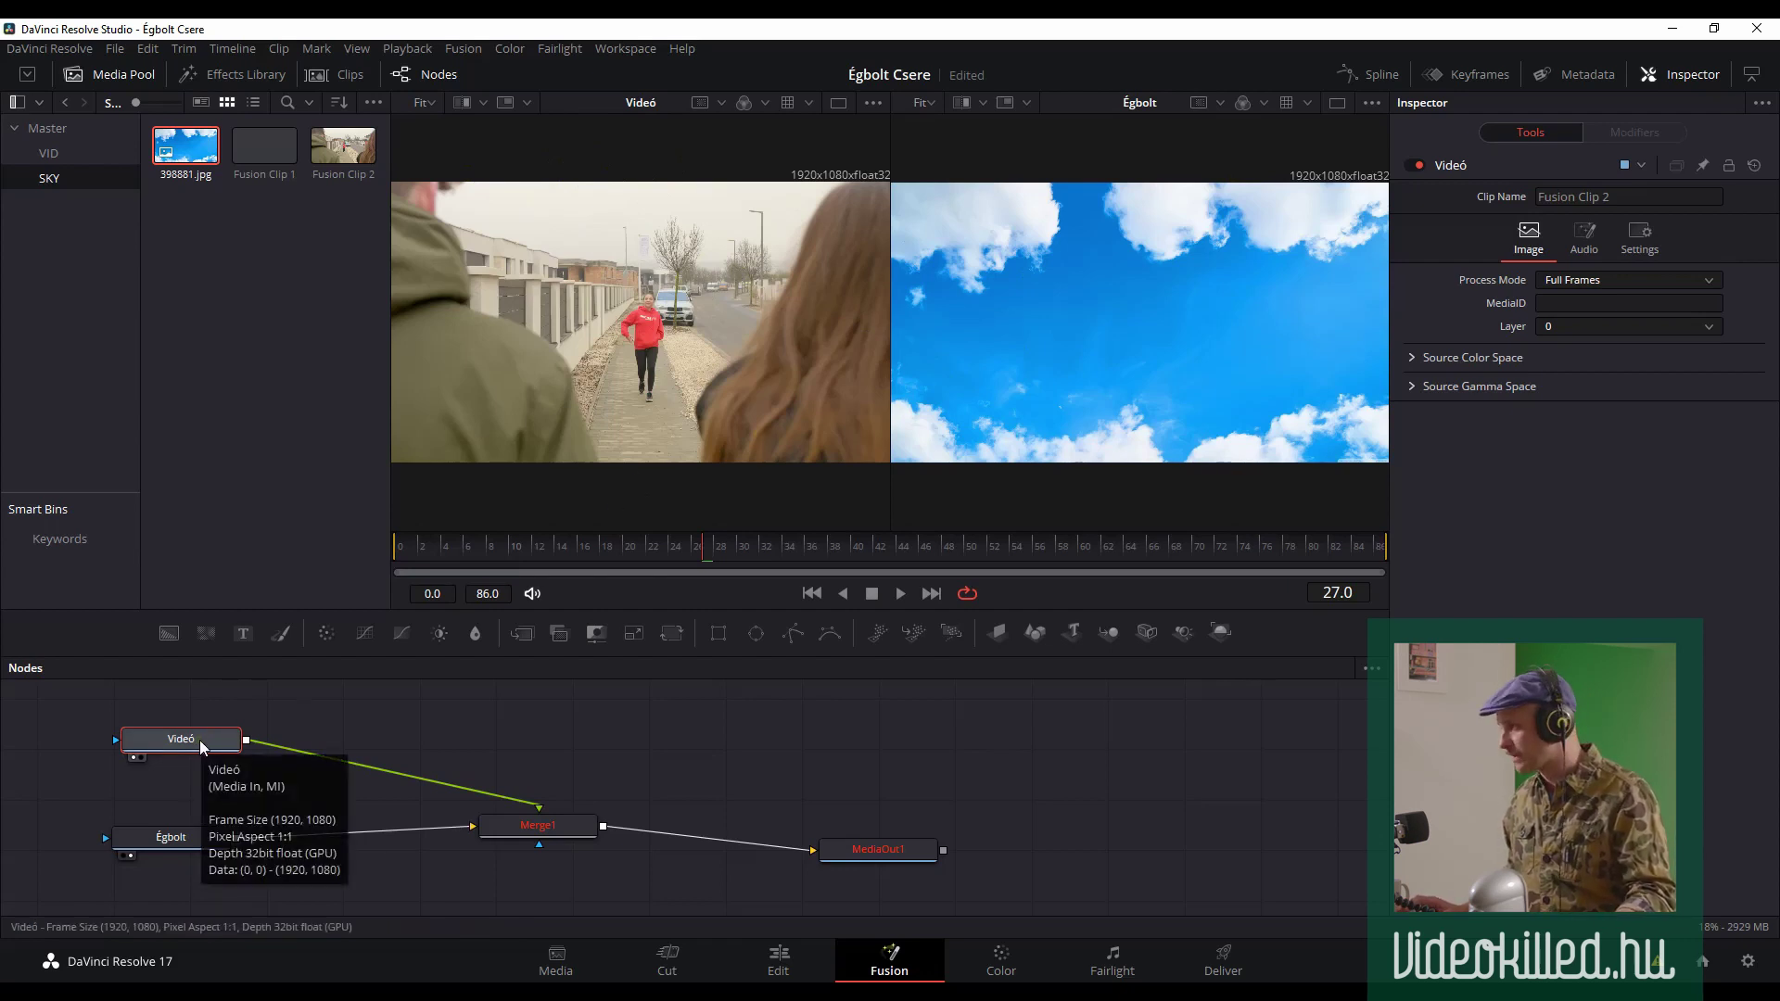
- Insert a Luma Keyer after Videó with low threshold 0.611, then select Merge1
{"action": "key", "text": "shift+space"}
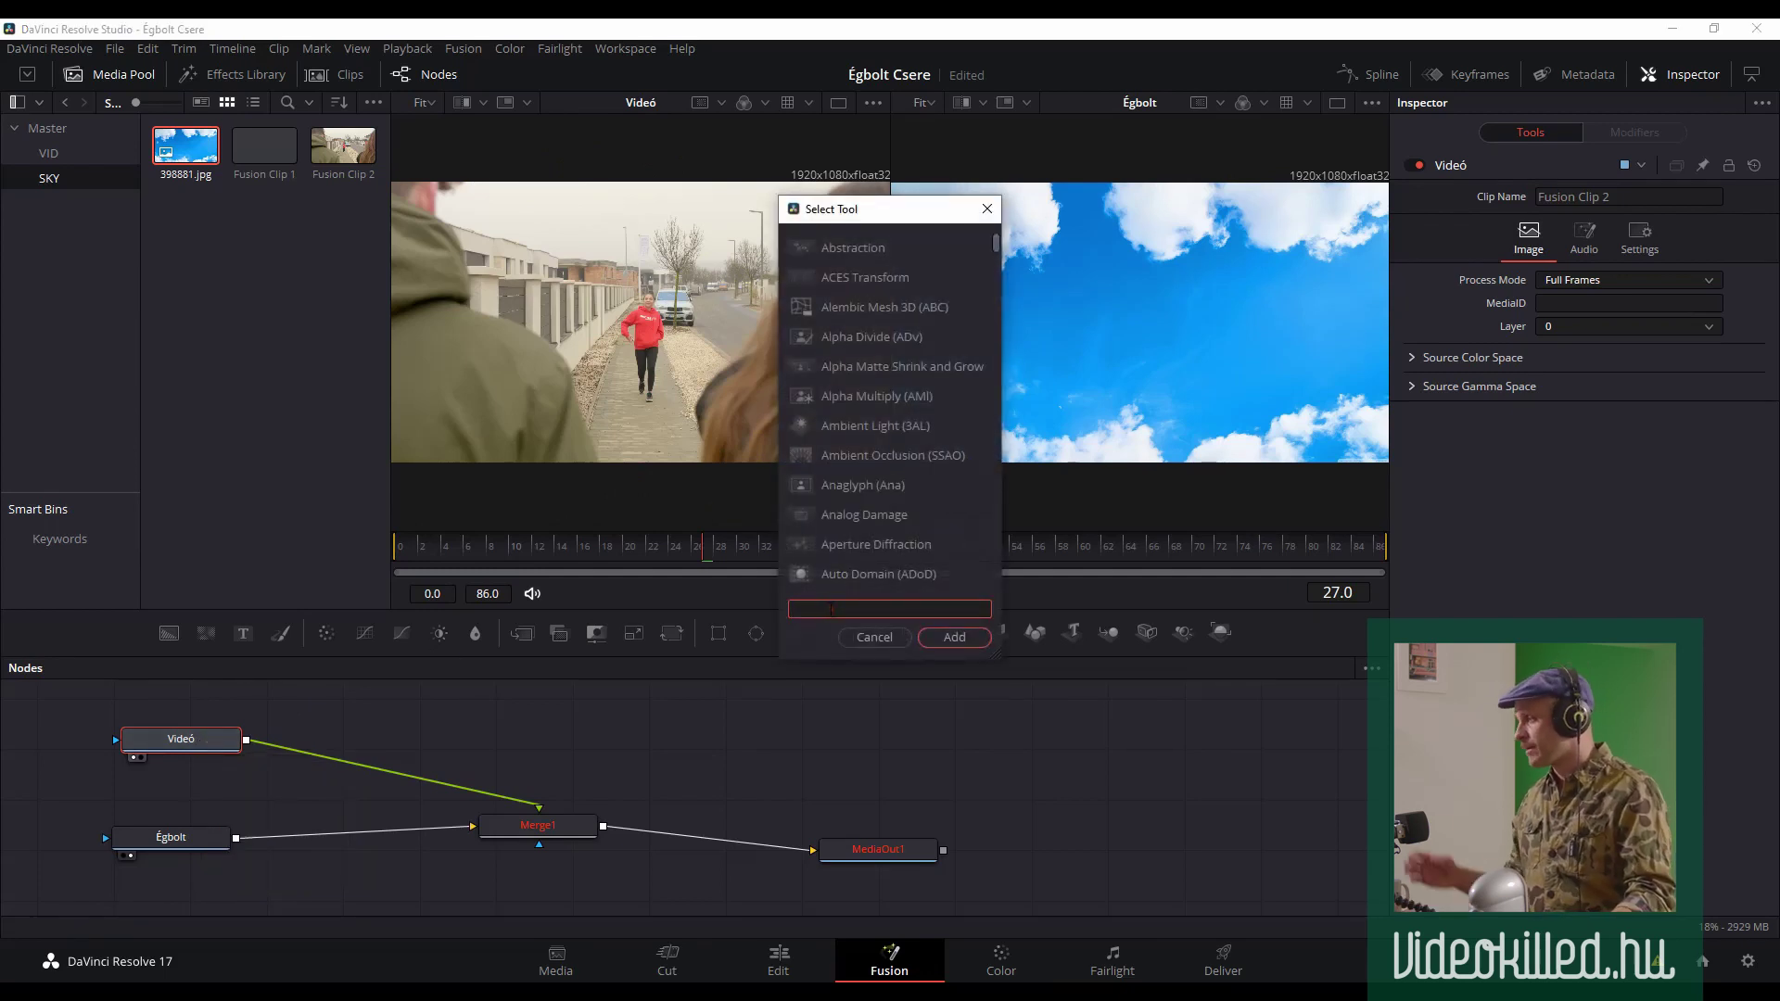
{"action": "type", "text": "luma"}
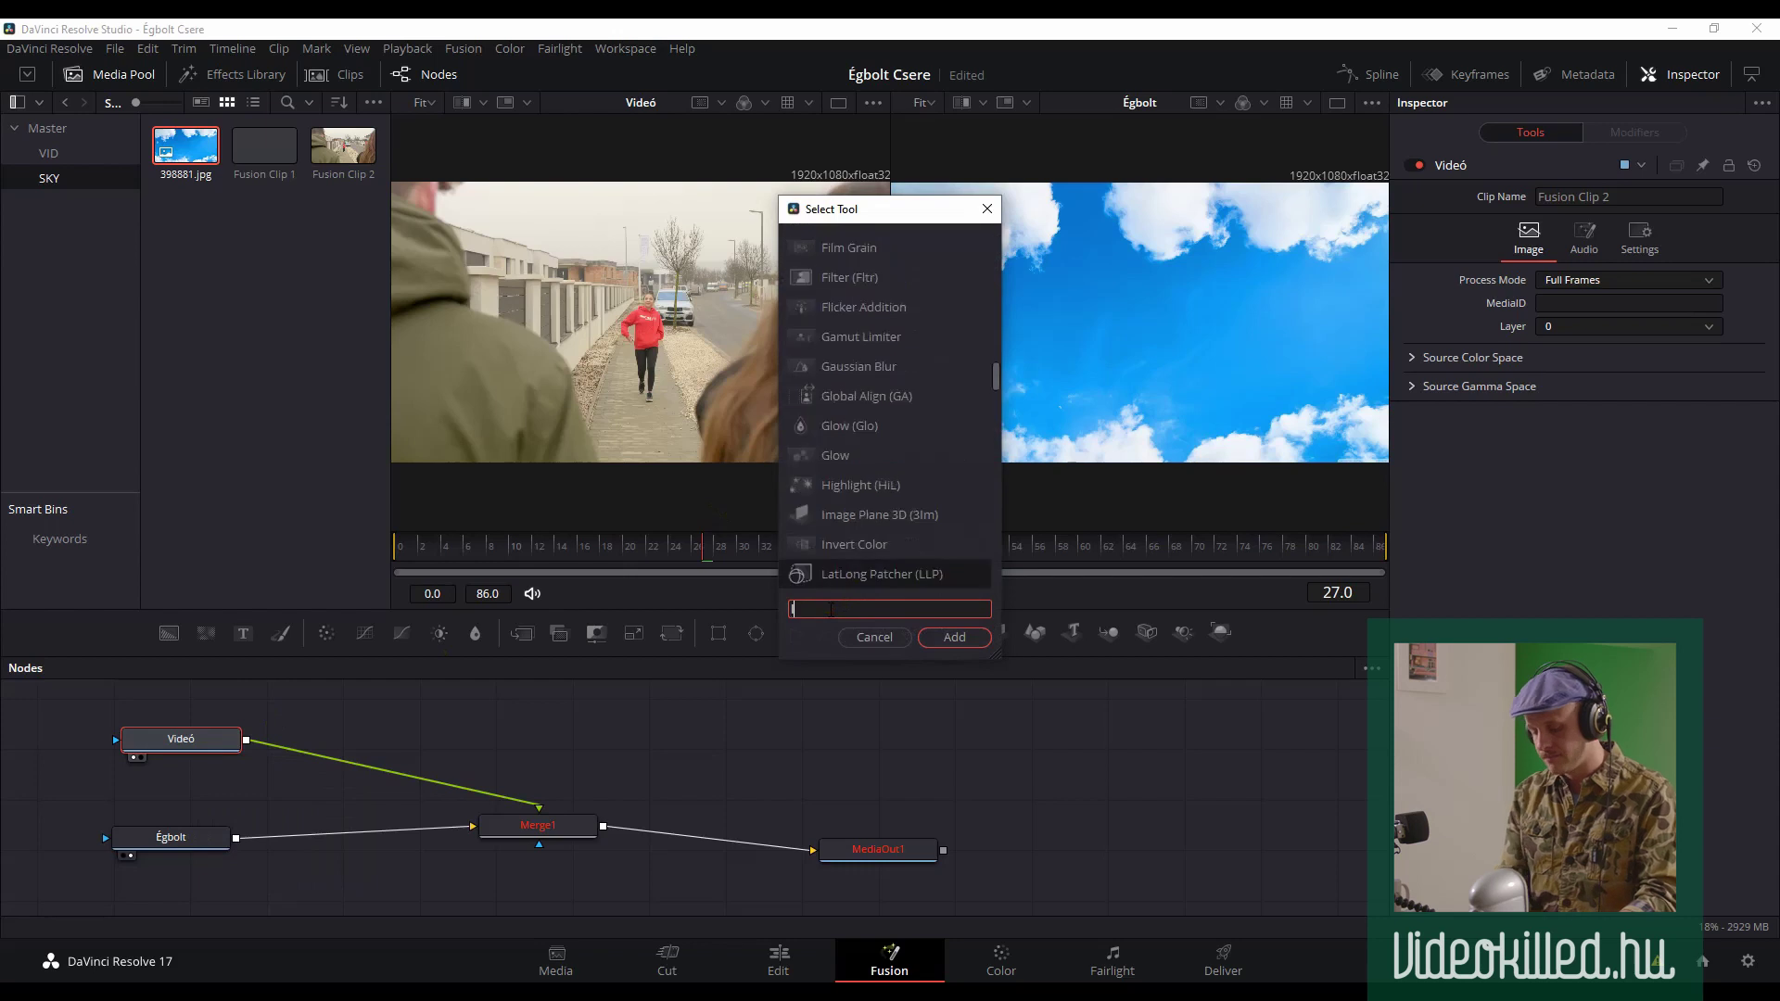
{"action": "left_click", "coordinate": [864, 252]}
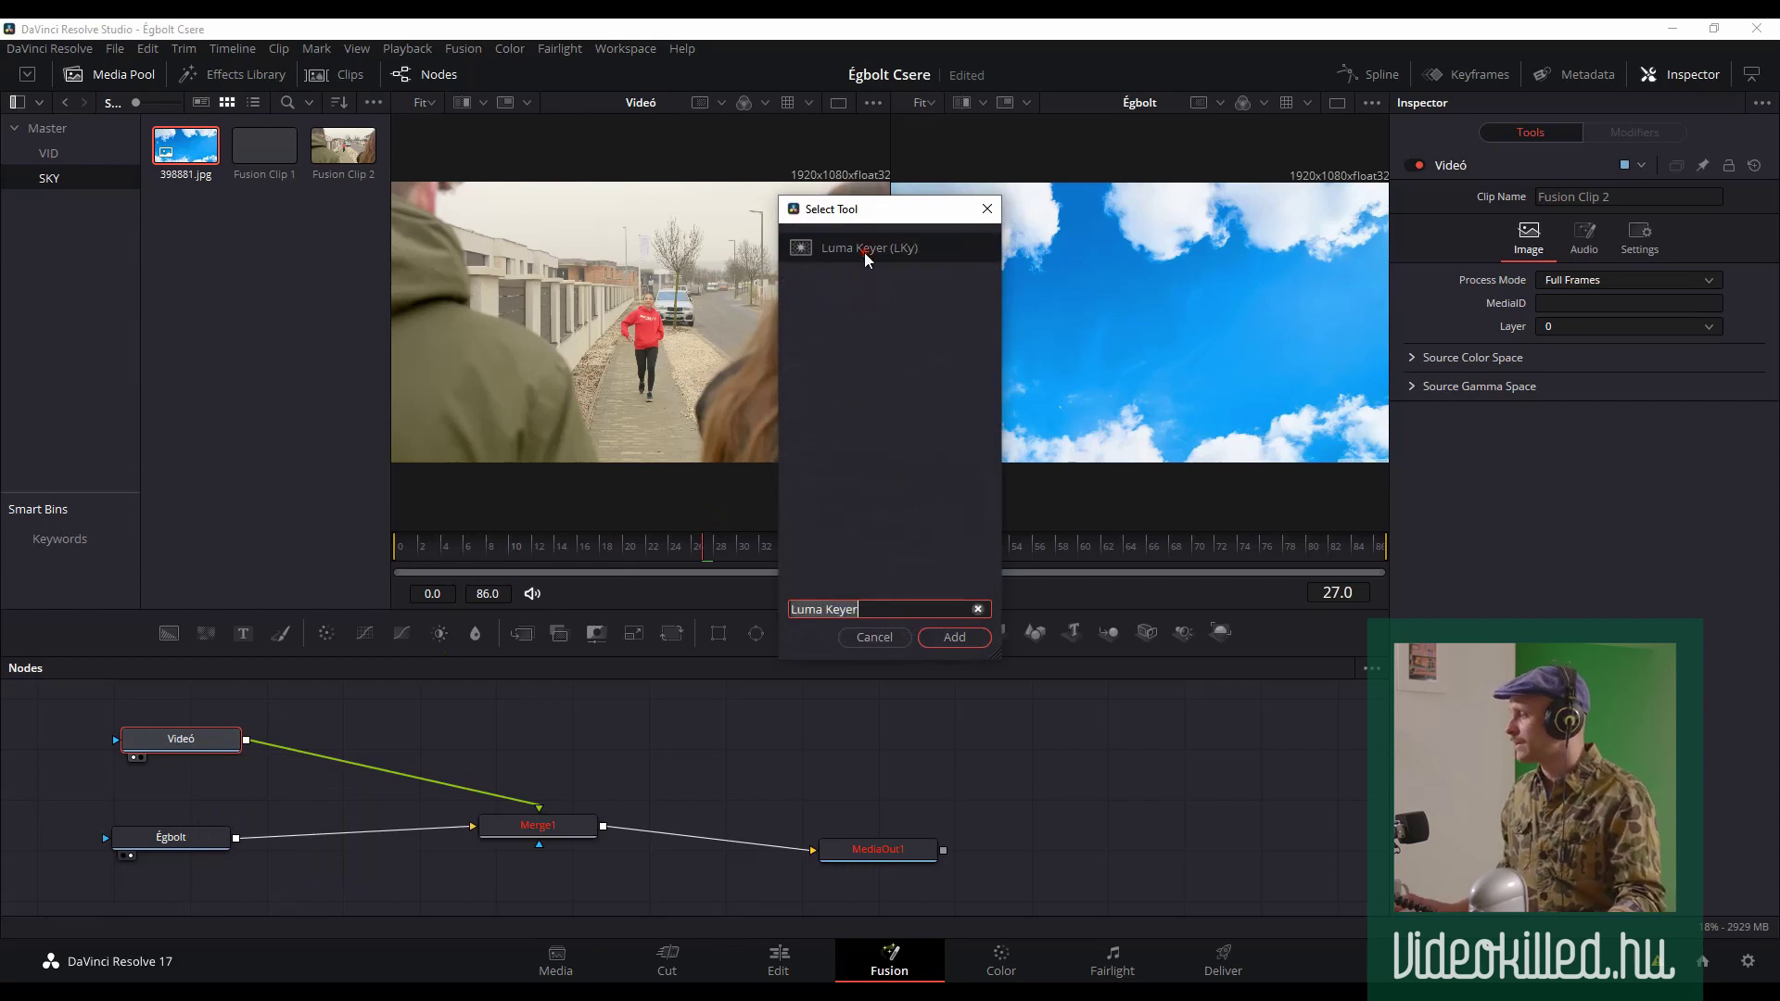
{"action": "left_click", "coordinate": [953, 638]}
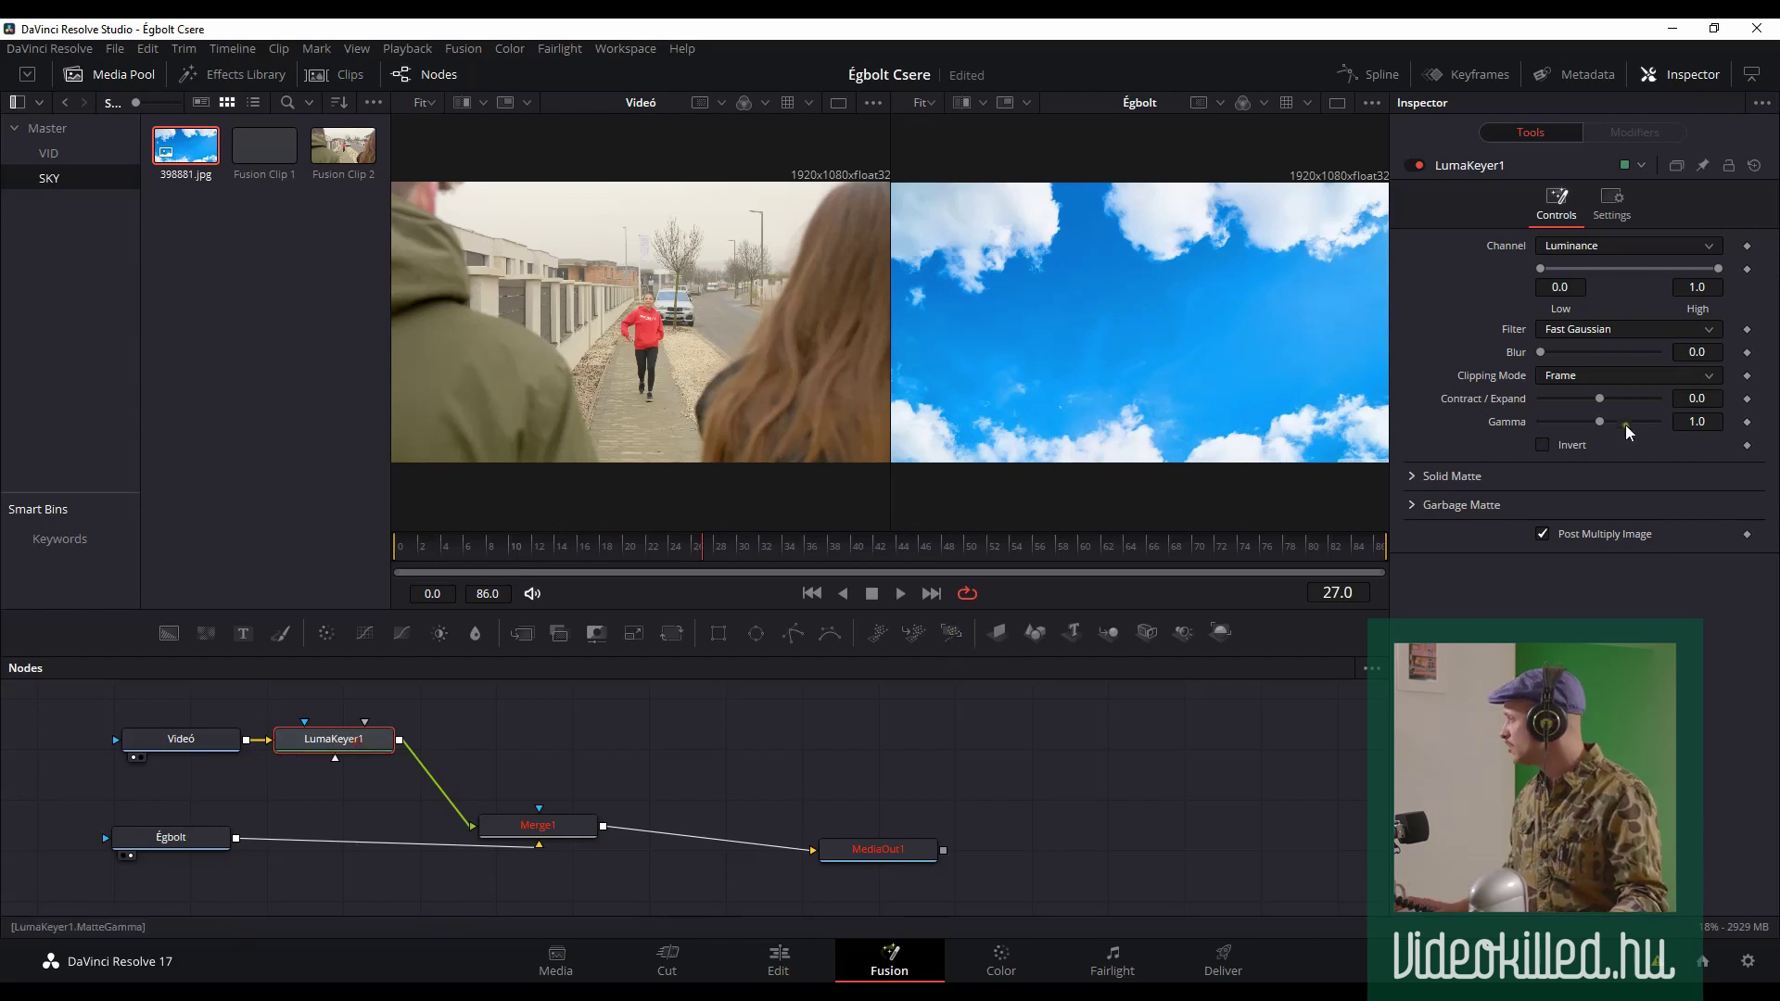
{"action": "left_click_drag", "start_coordinate": [1539, 267], "coordinate": [1640, 269]}
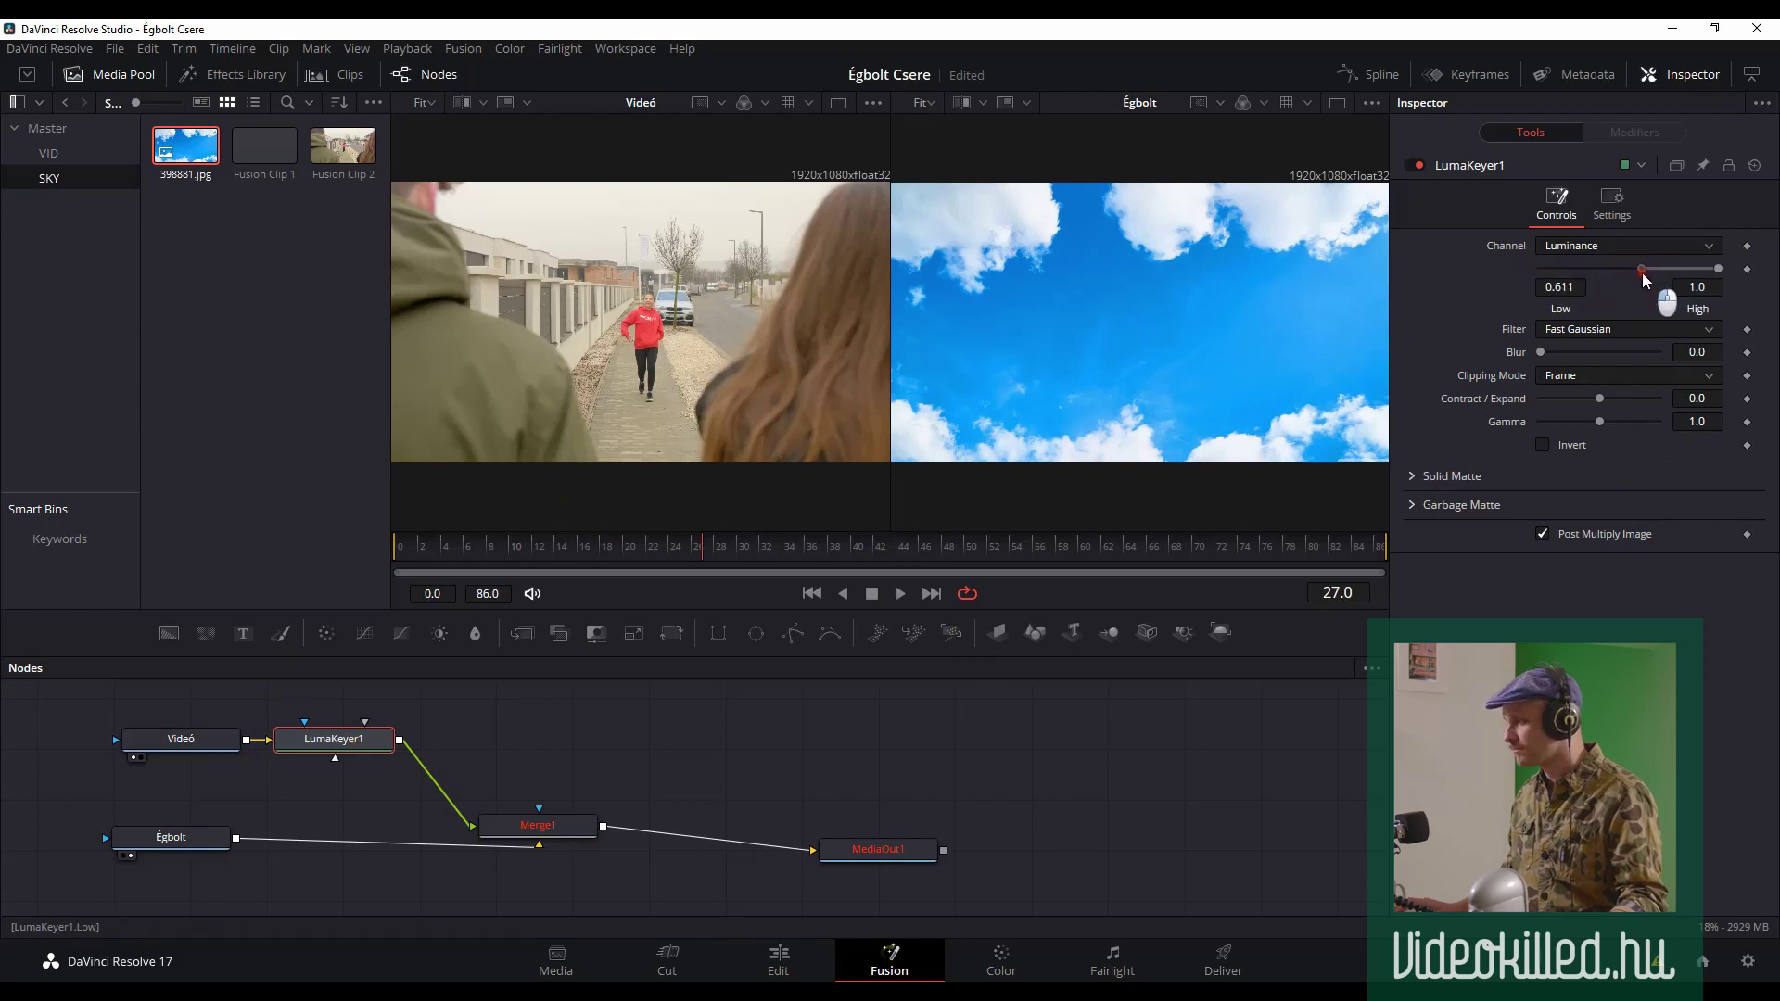
{"action": "left_click_drag", "start_coordinate": [218, 742], "coordinate": [193, 741]}
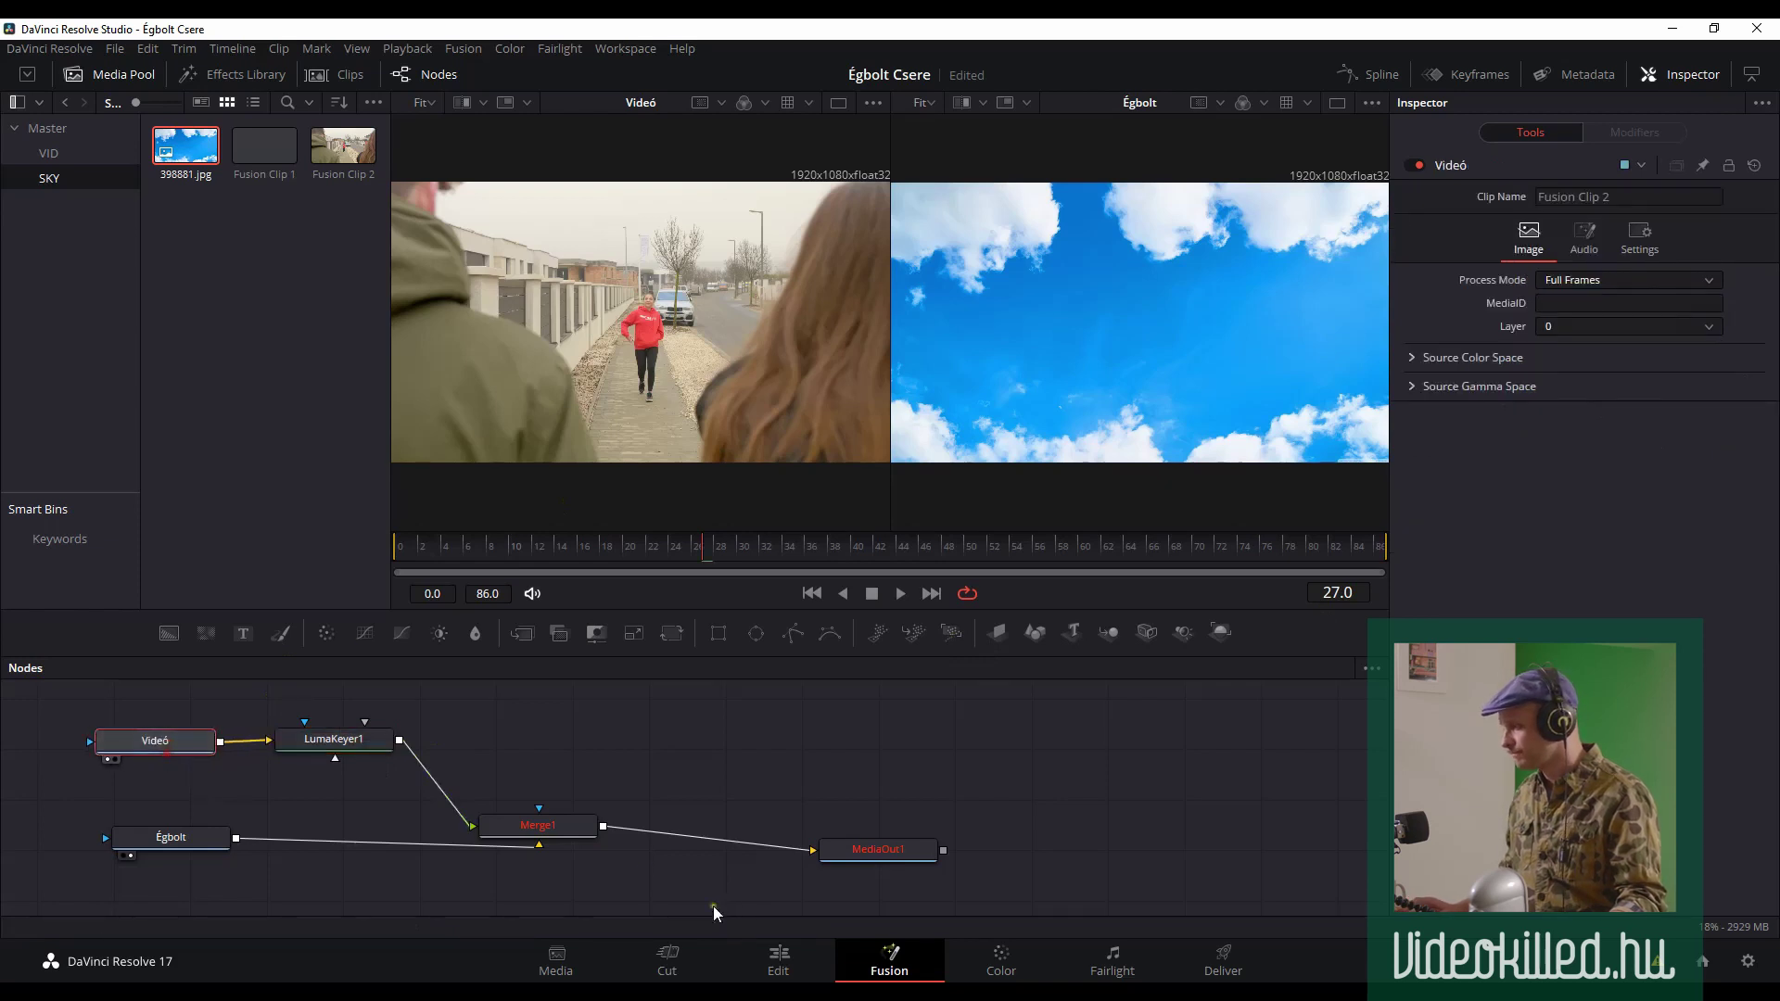
{"action": "left_click", "coordinate": [573, 829]}
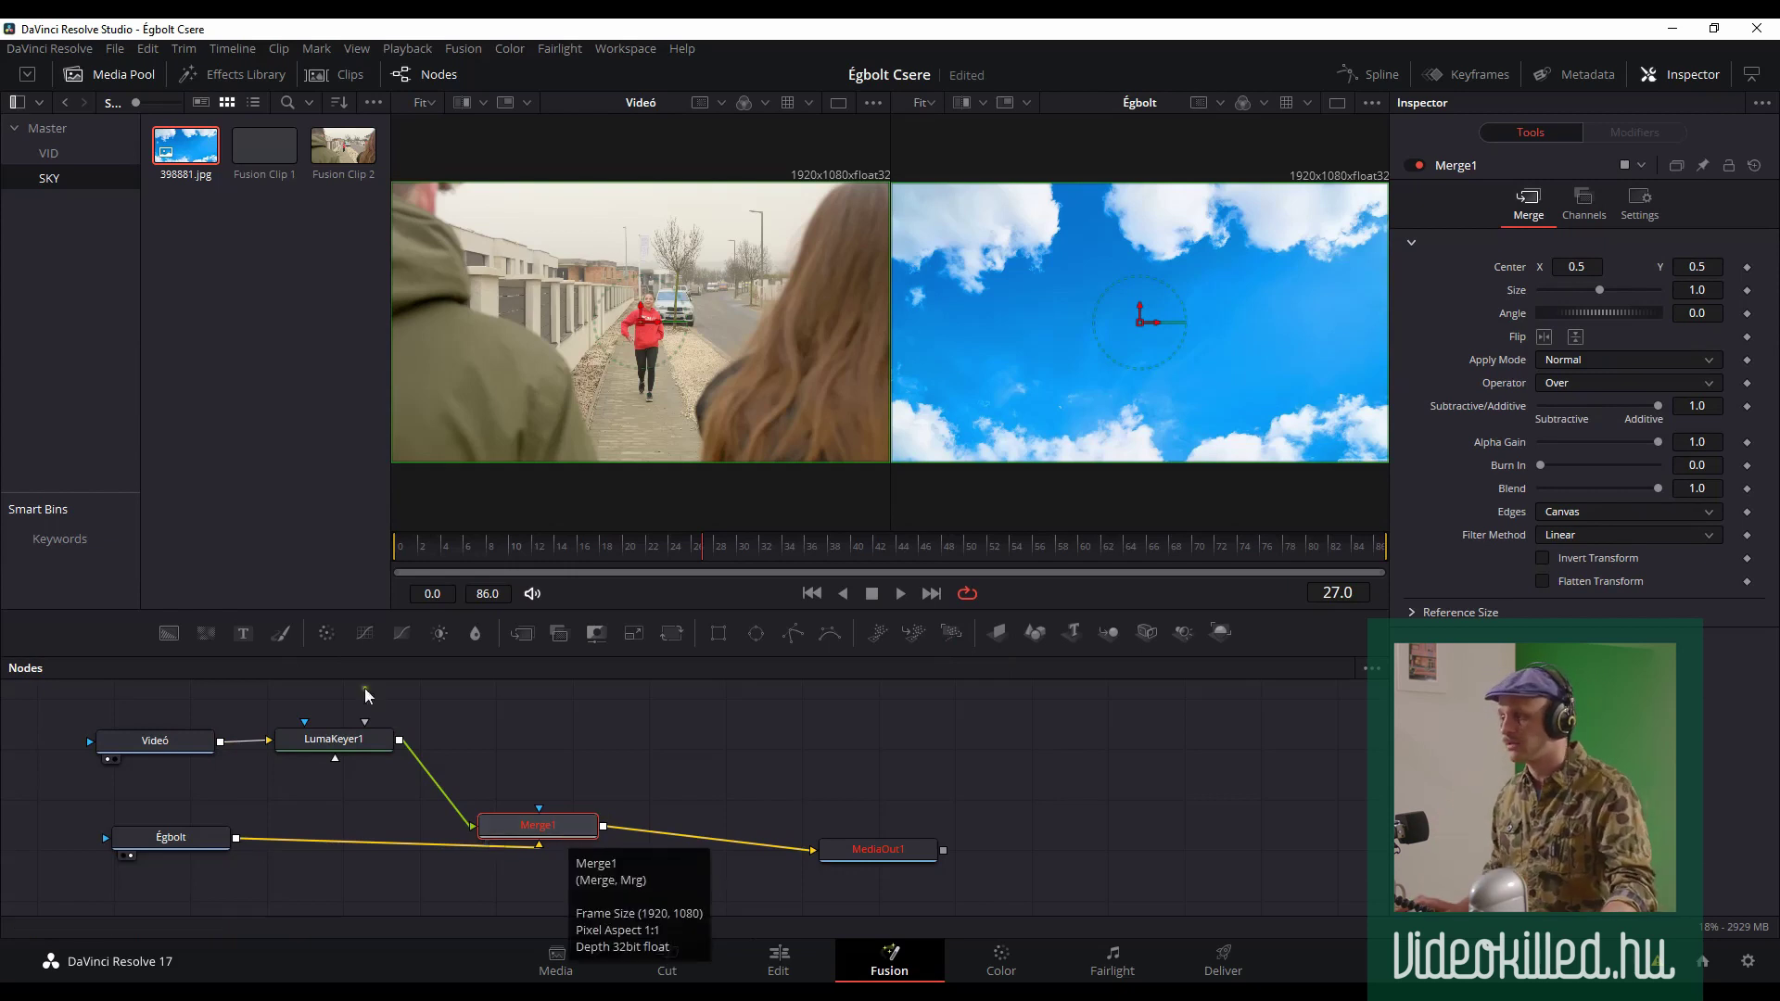
- Show Merge1's composite alone in a single large viewer and save the project with Ctrl+S
{"action": "left_click", "coordinate": [499, 845]}
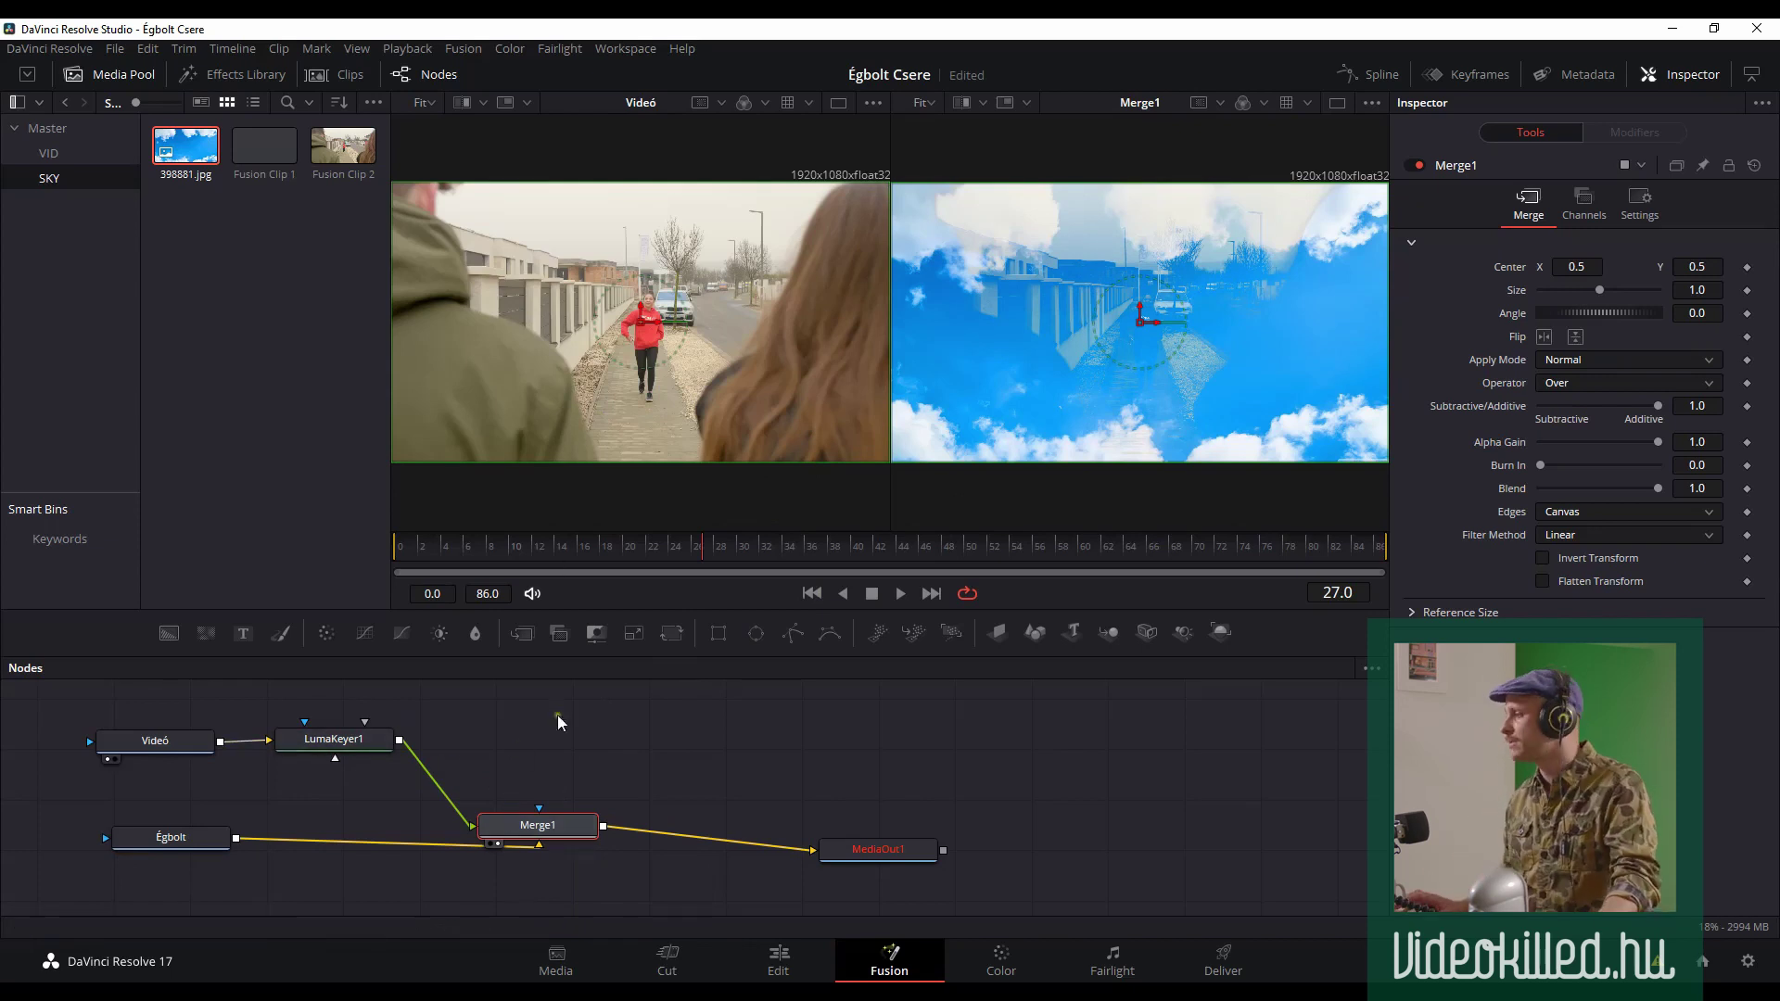
{"action": "left_click", "coordinate": [1337, 102]}
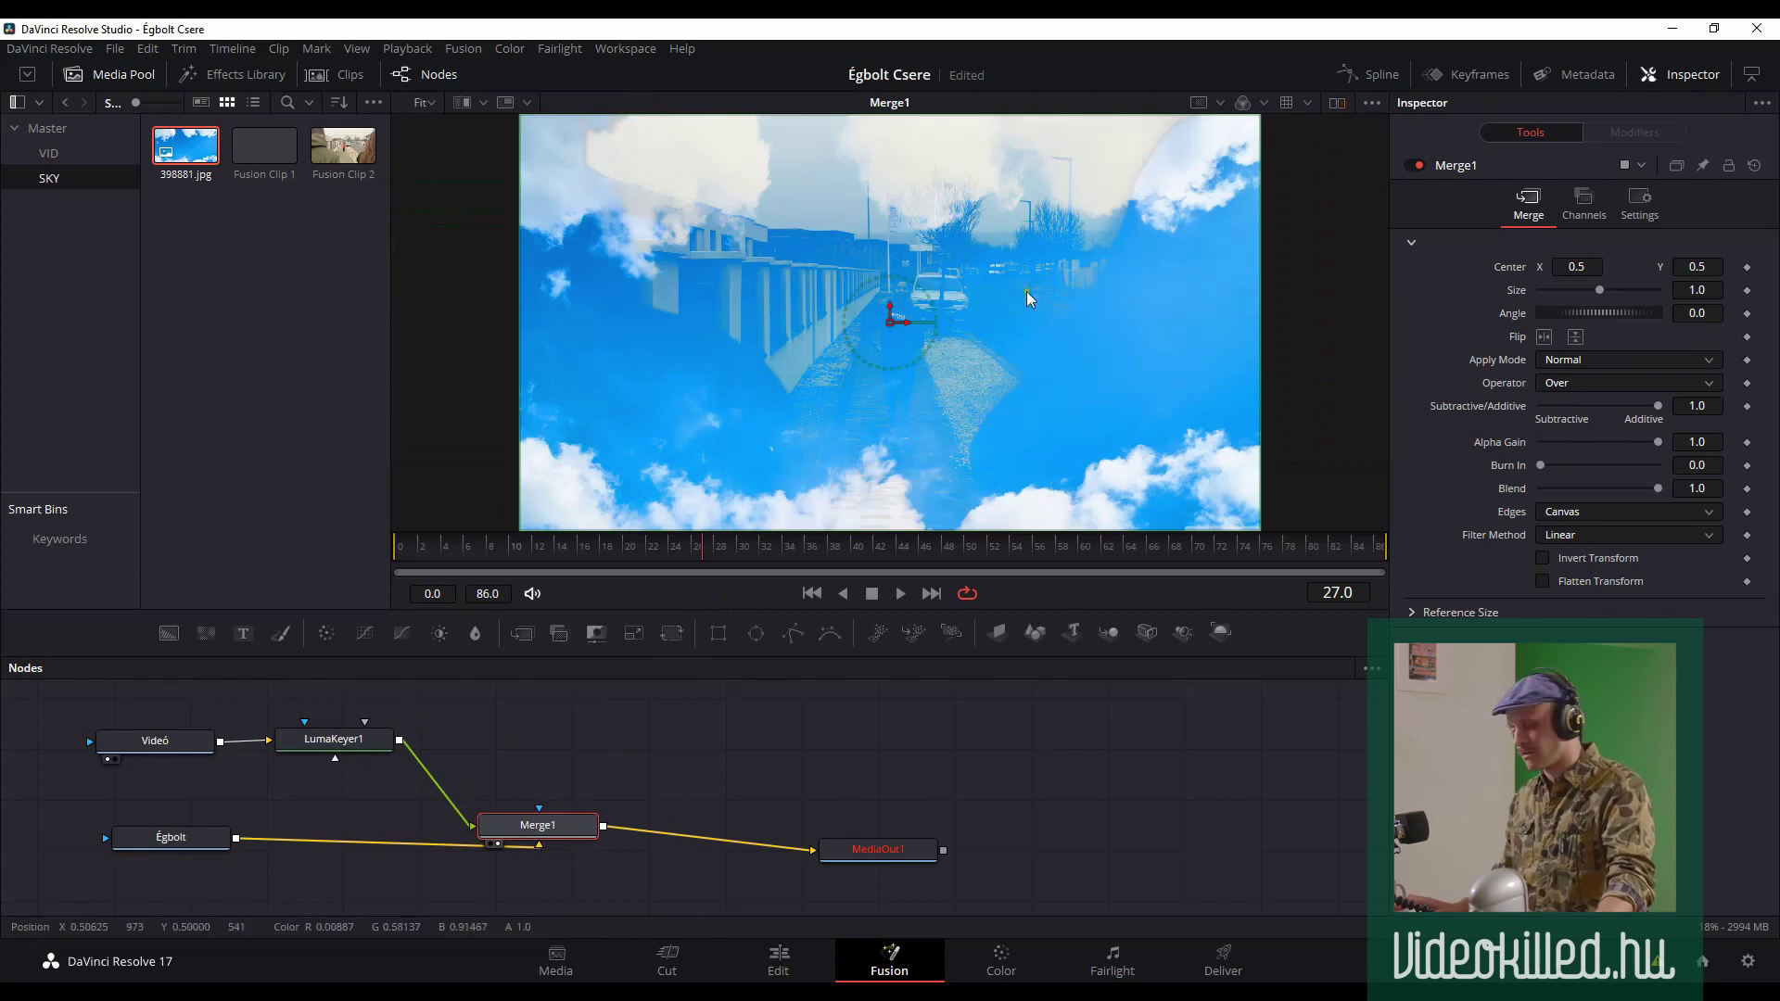
{"action": "key", "text": "ctrl+s"}
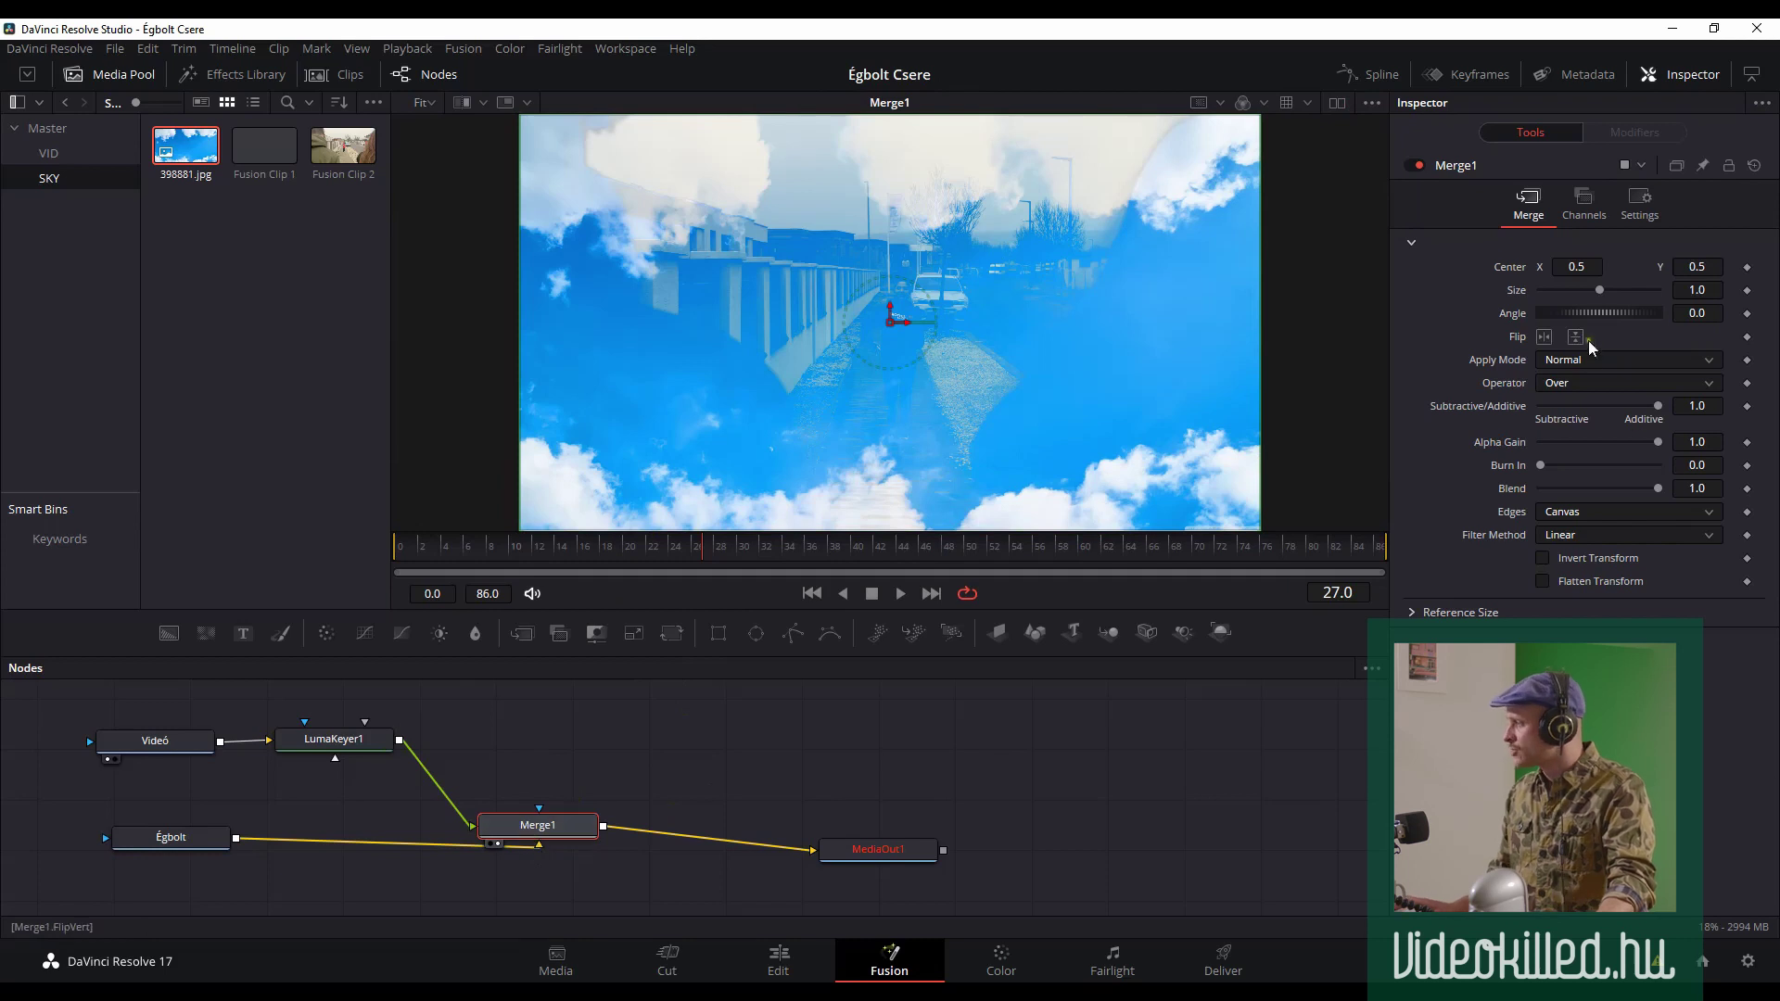
- Invert LumaKeyer1's matte, raise its low threshold to 0.867 and set blur to 10
{"action": "left_click", "coordinate": [315, 741]}
{"action": "mouse_move", "coordinate": [1641, 268]}
{"action": "left_mouse_down"}
{"action": "mouse_move", "coordinate": [1669, 270]}
{"action": "mouse_move", "coordinate": [1643, 291]}
{"action": "left_mouse_up"}
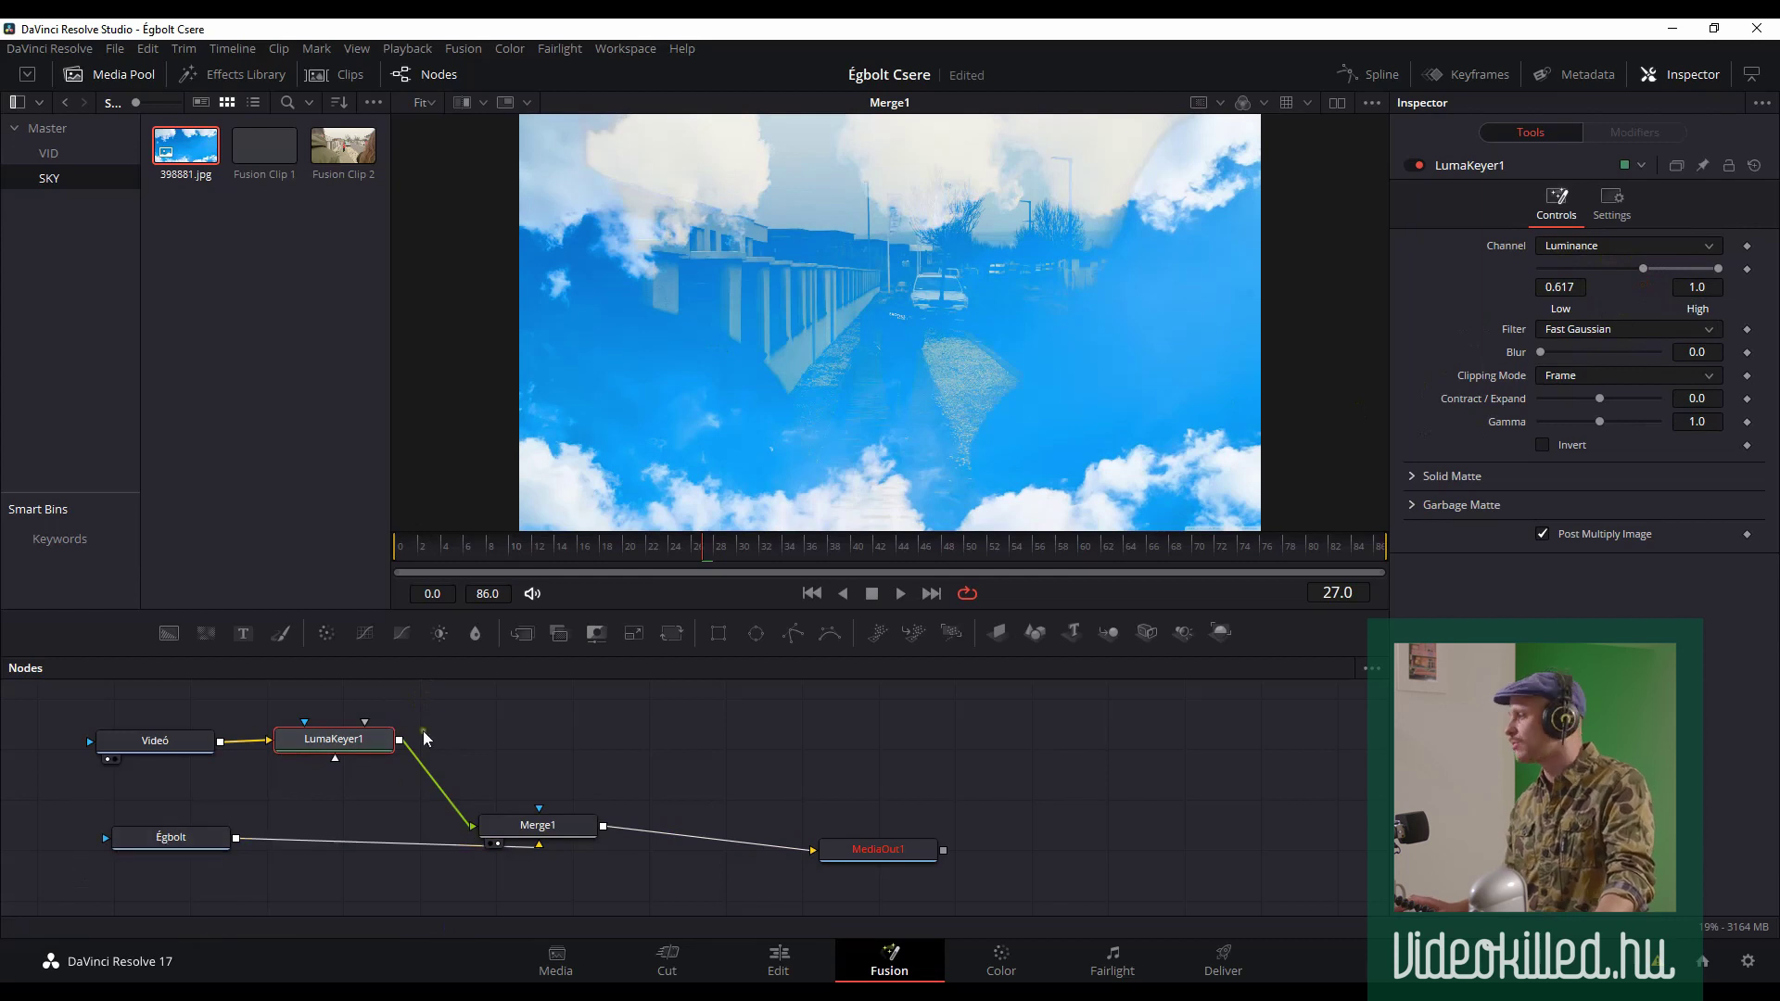
{"action": "left_click", "coordinate": [1543, 445]}
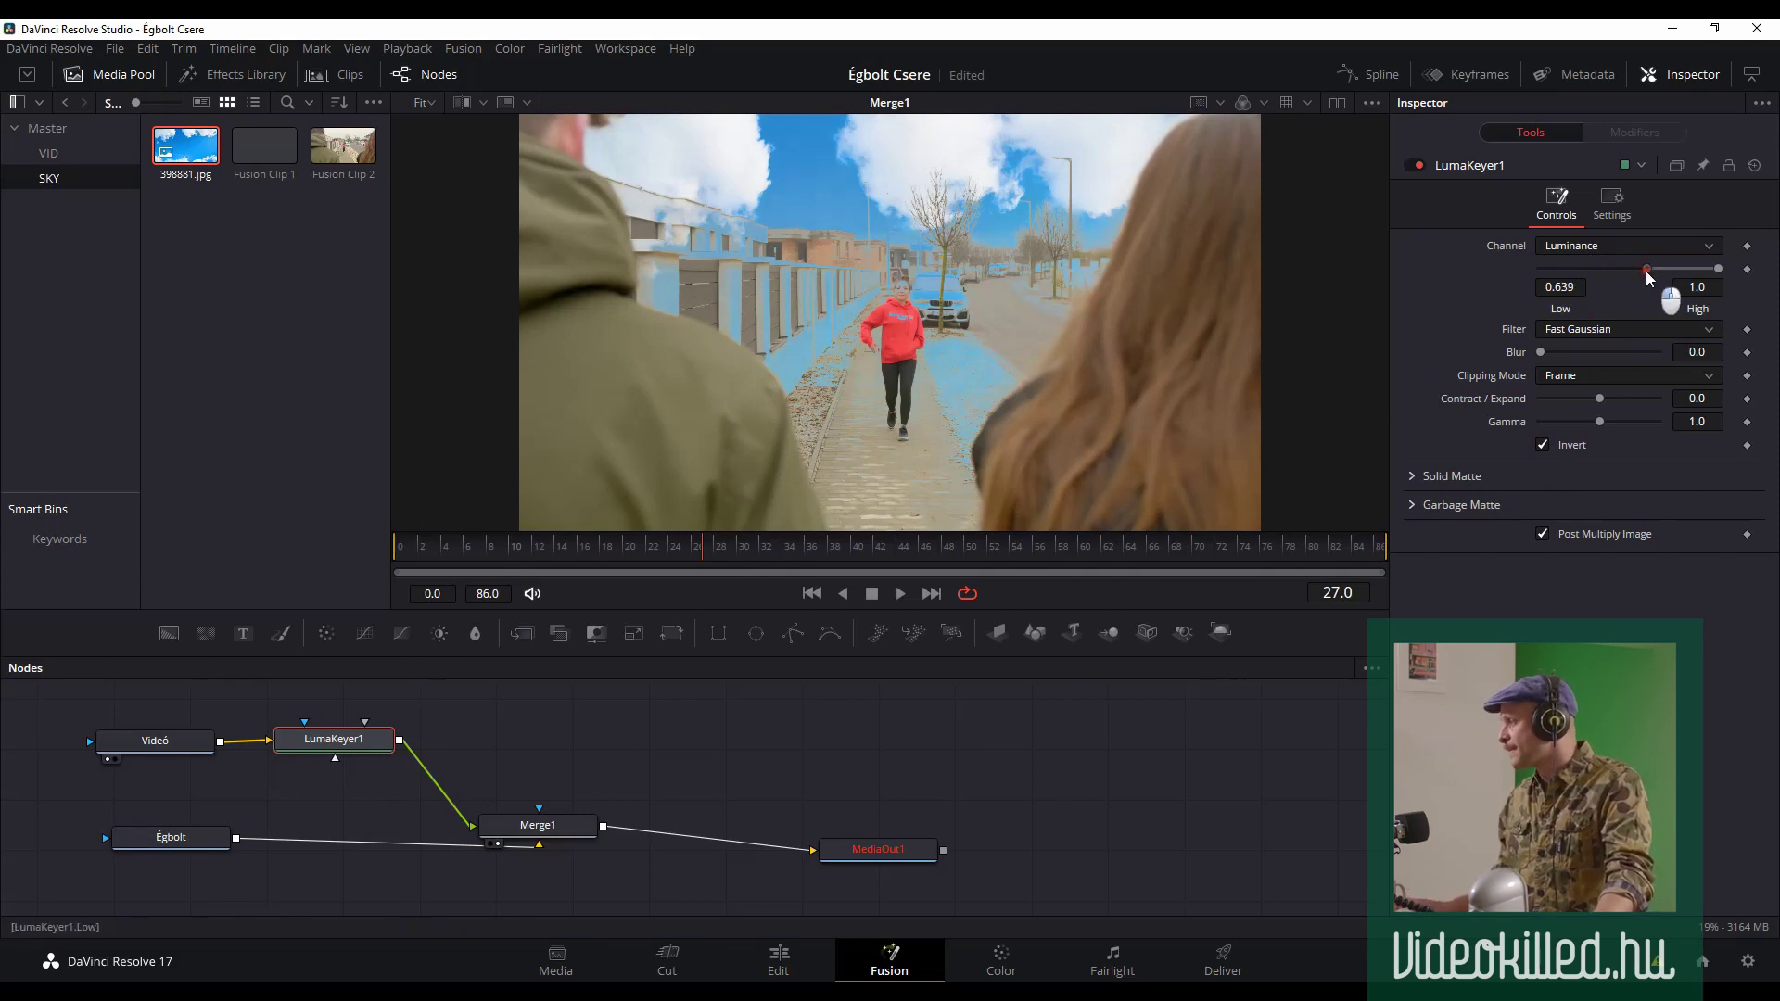
{"action": "left_click_drag", "start_coordinate": [1656, 276], "coordinate": [1683, 276]}
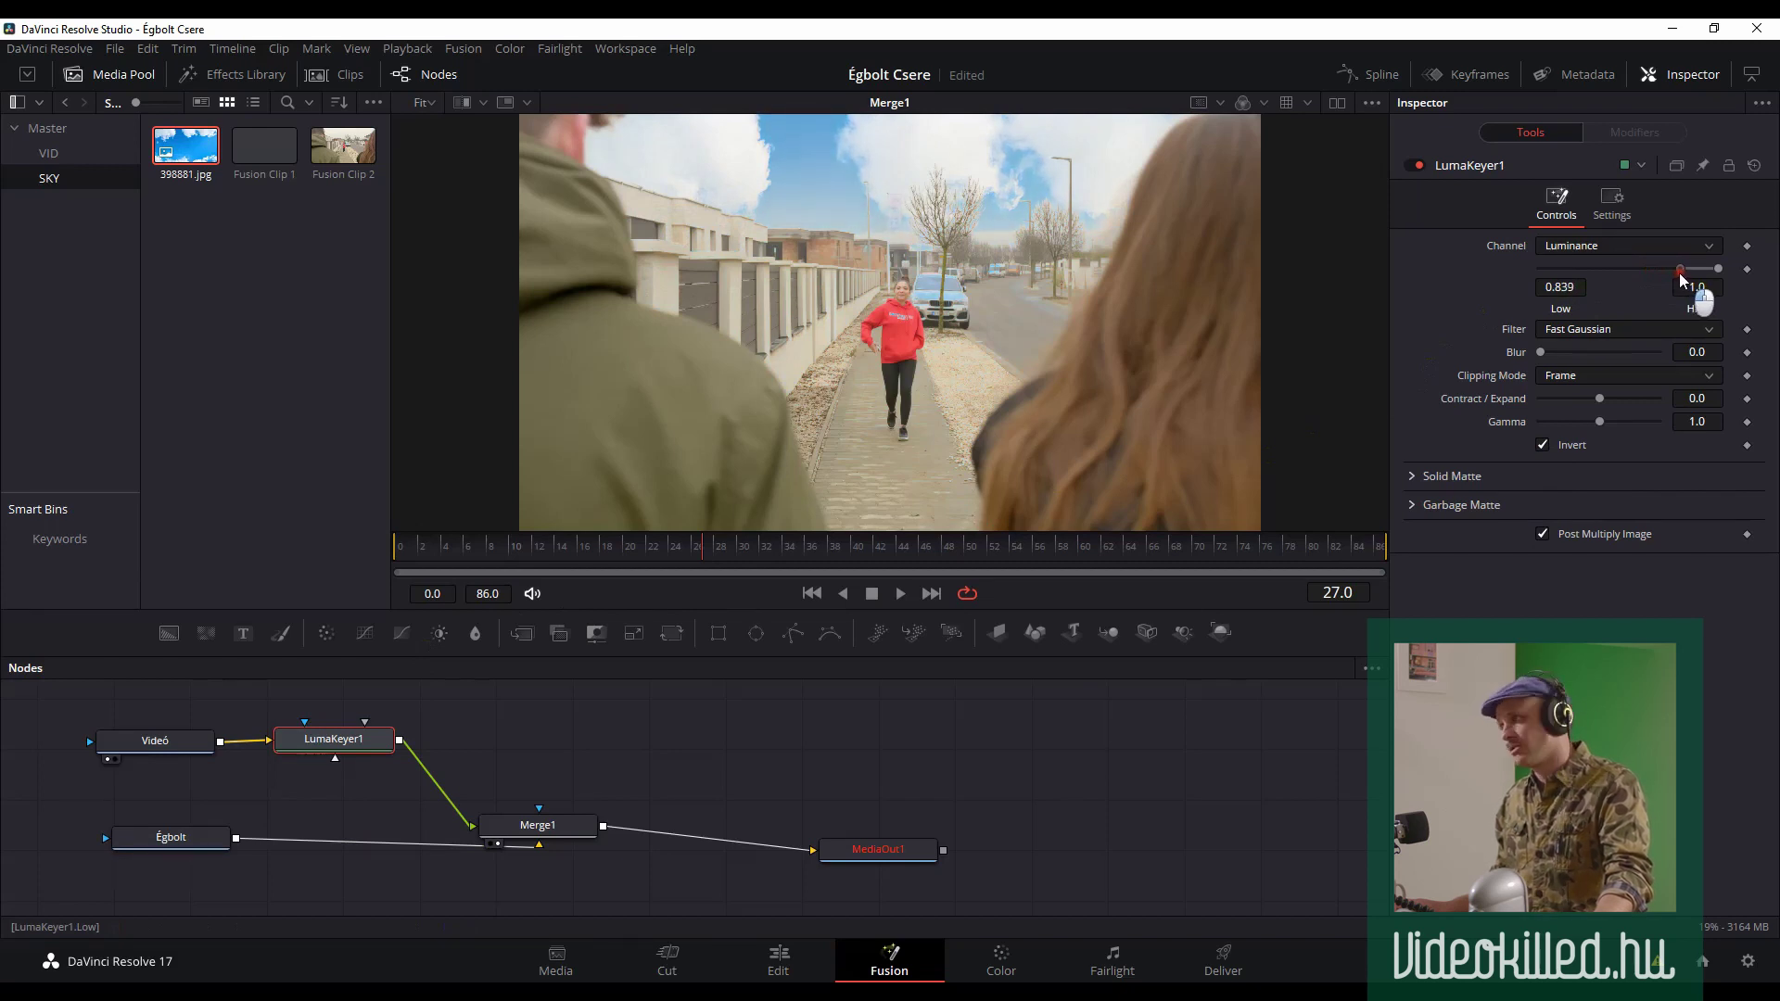
{"action": "left_click_drag", "start_coordinate": [1681, 275], "coordinate": [1683, 276]}
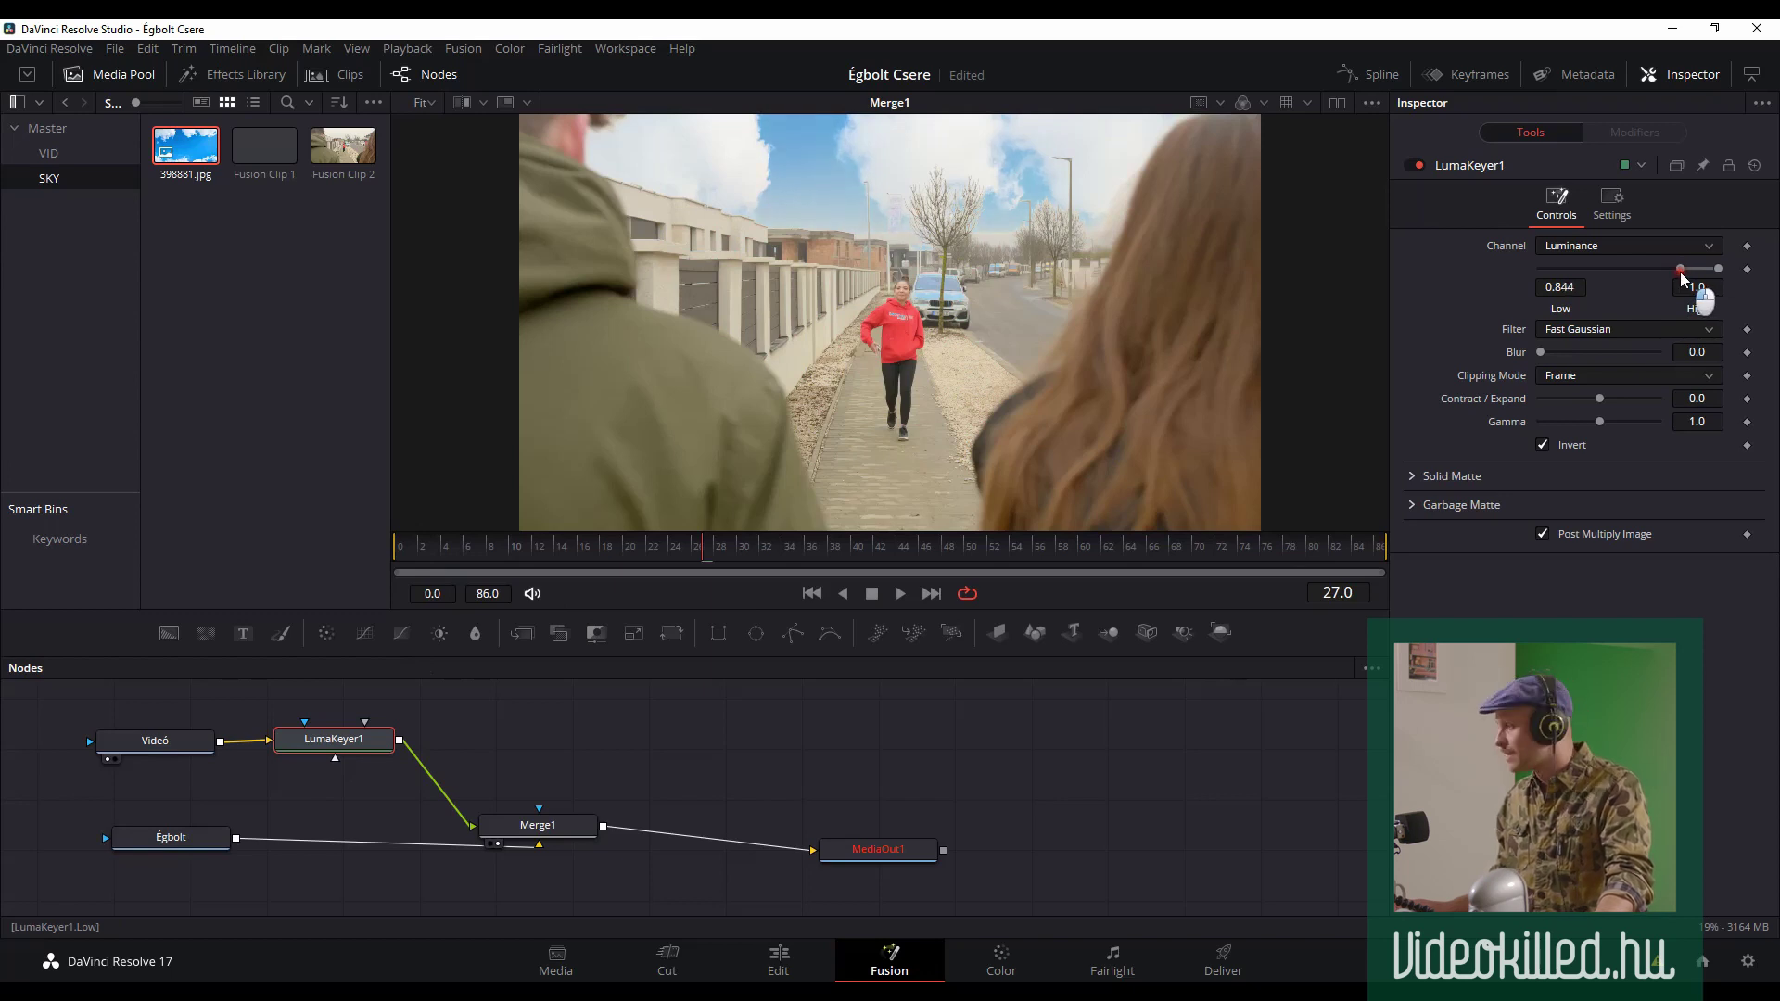
{"action": "left_click_drag", "start_coordinate": [1540, 352], "coordinate": [1658, 353]}
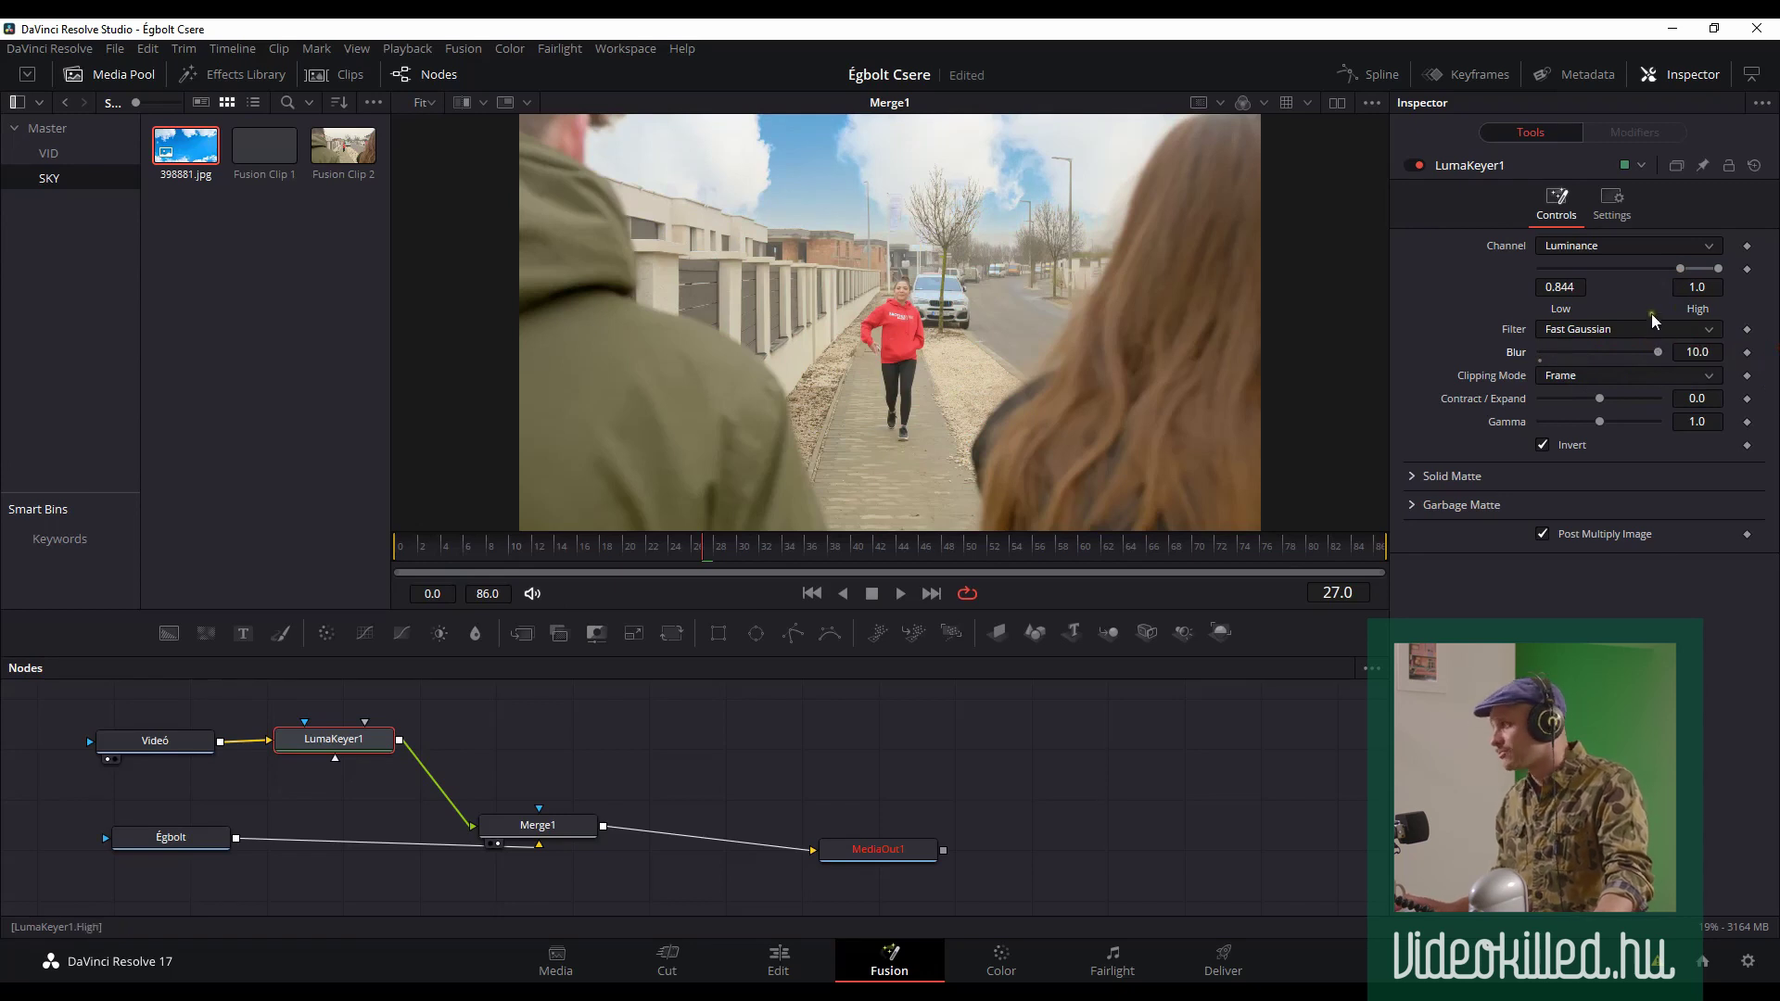
{"action": "left_click_drag", "start_coordinate": [1680, 269], "coordinate": [1685, 269]}
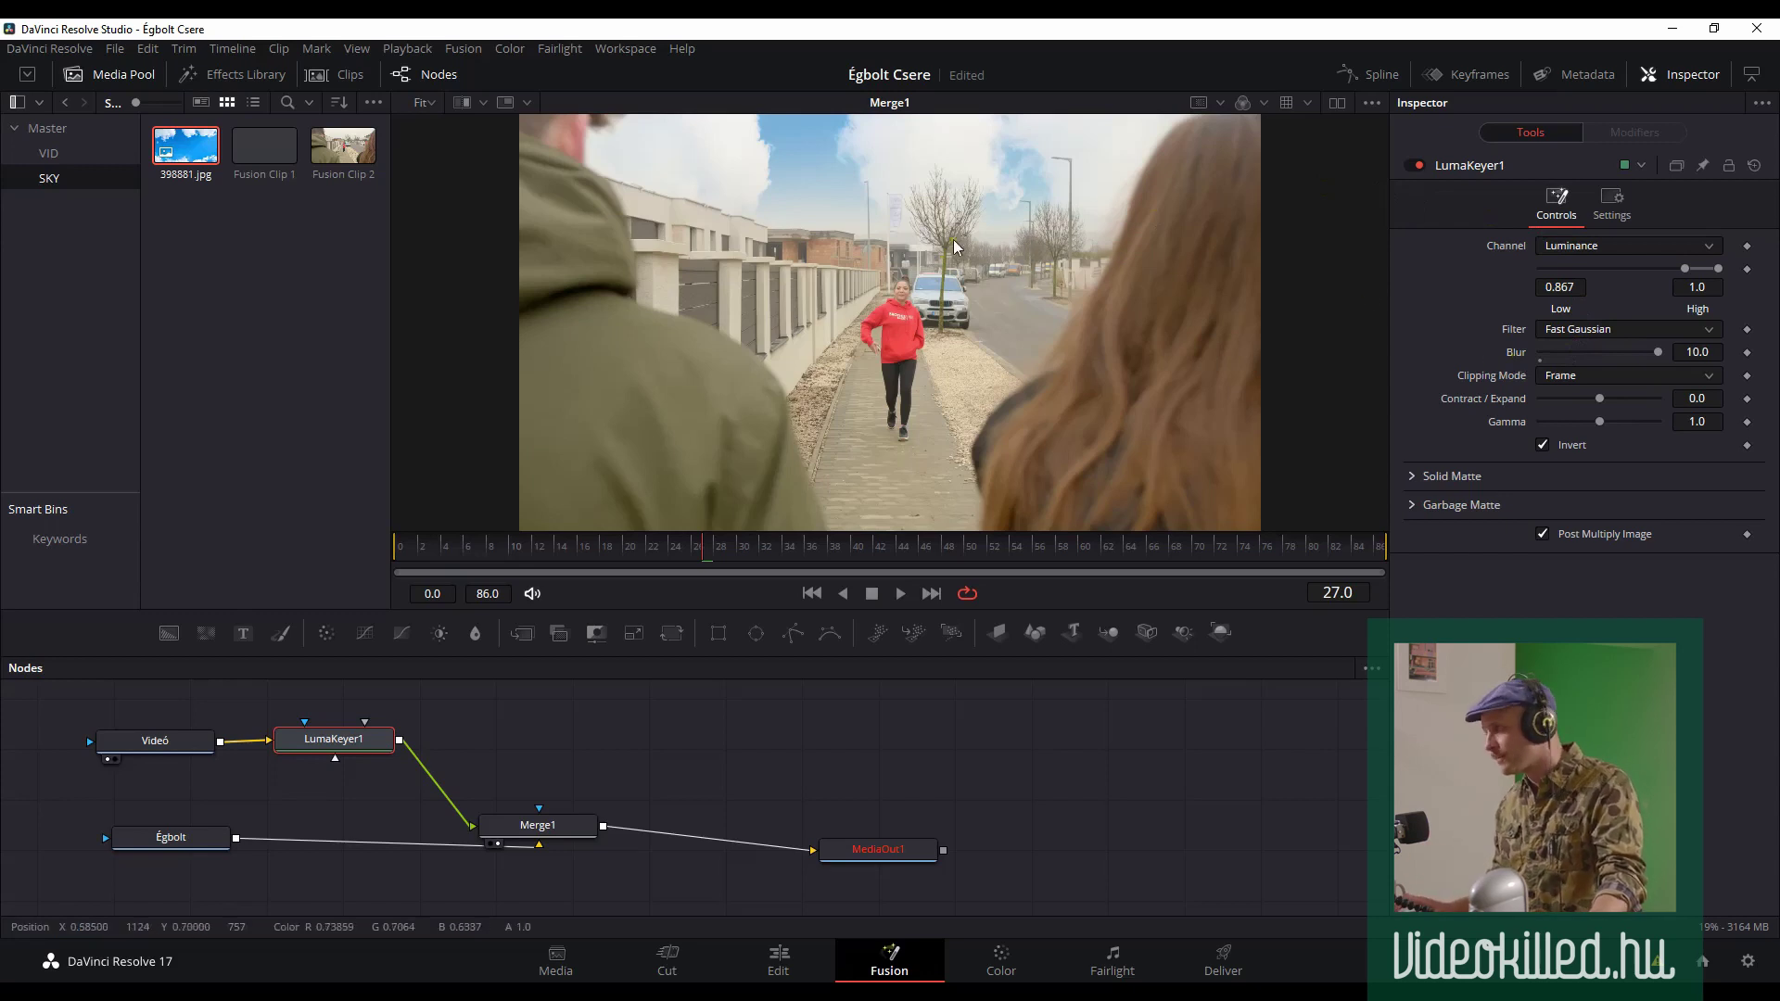
- Flip the viewer between the original Videó footage and the Merge1 composite, then play the composite
{"action": "scroll", "coordinate": [873, 255], "scroll_direction": "up", "scroll_amount": 2}
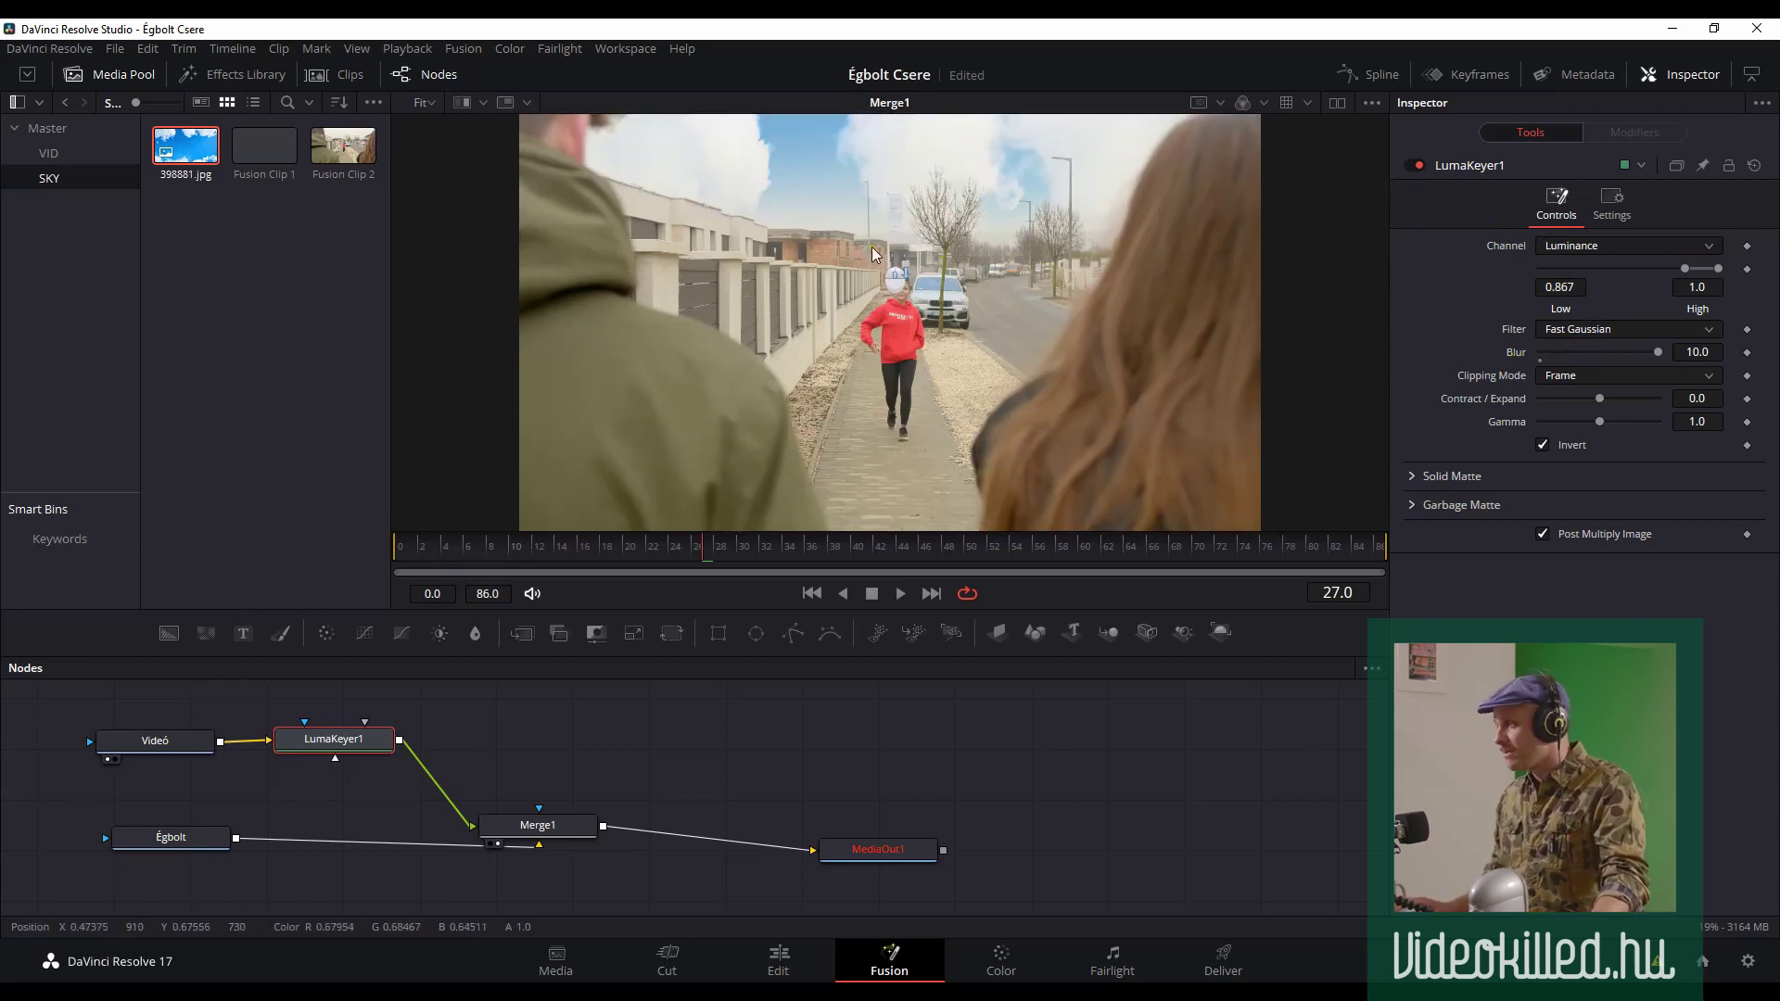
{"action": "scroll", "coordinate": [862, 241], "scroll_direction": "down", "scroll_amount": 1}
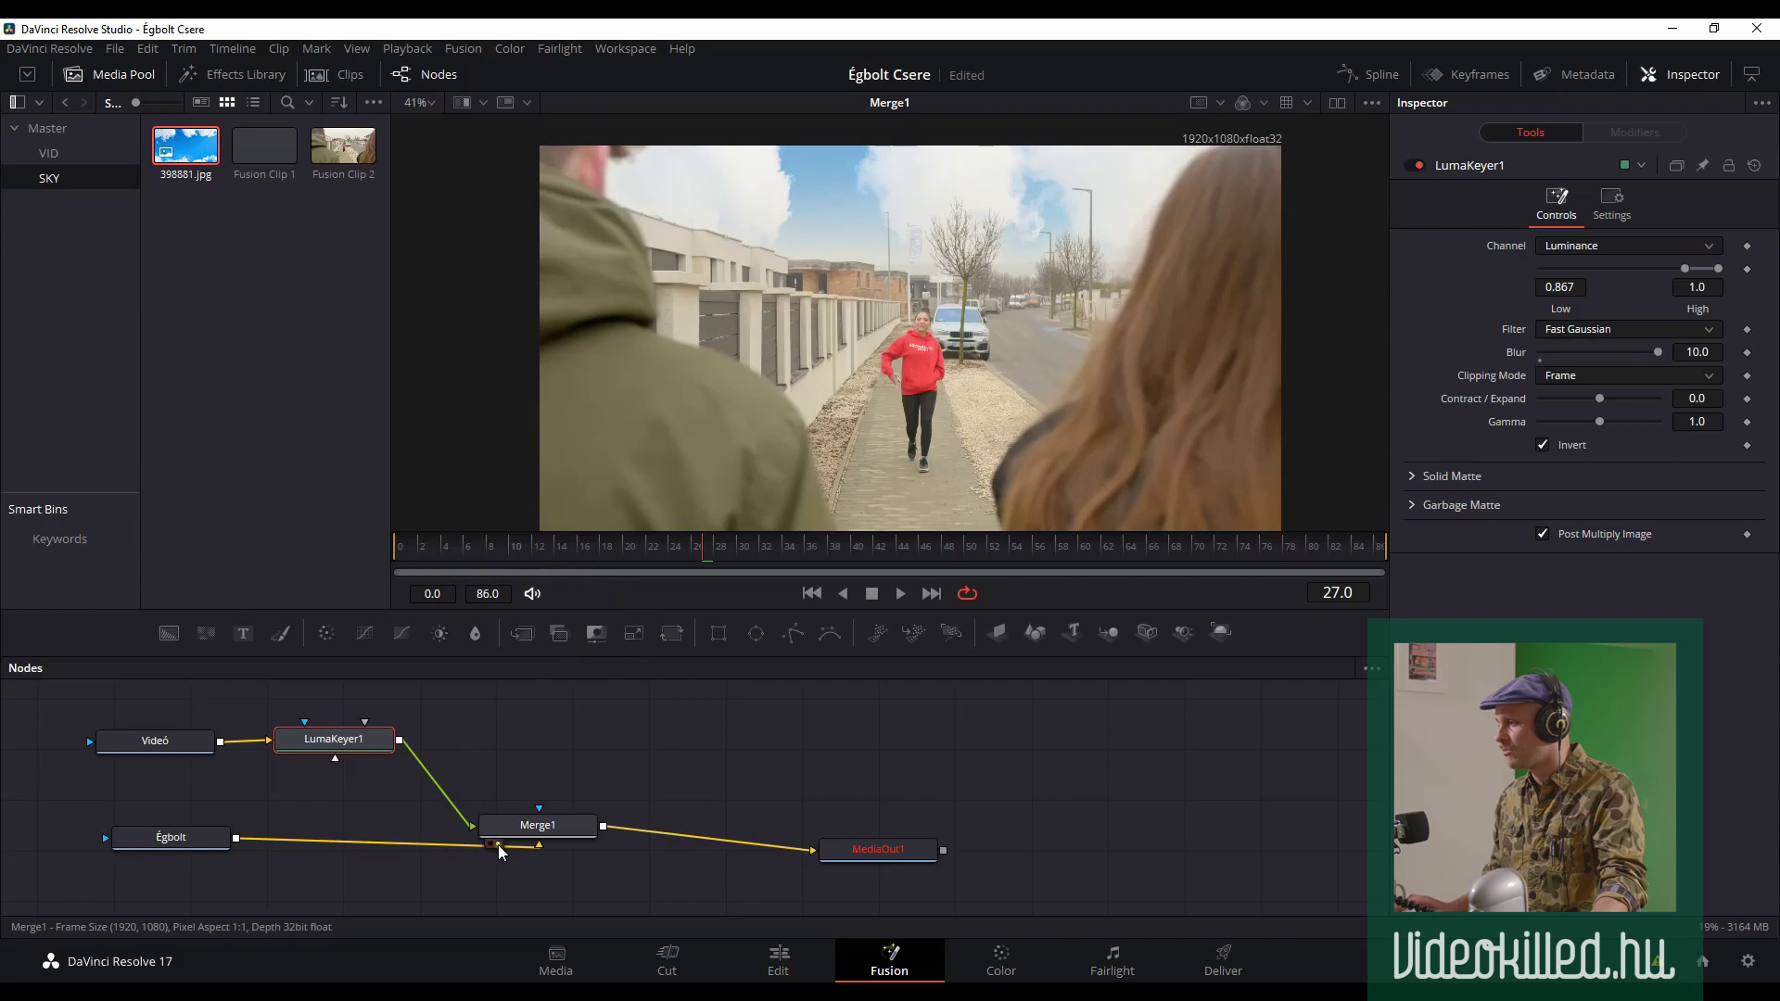
{"action": "left_click", "coordinate": [114, 759]}
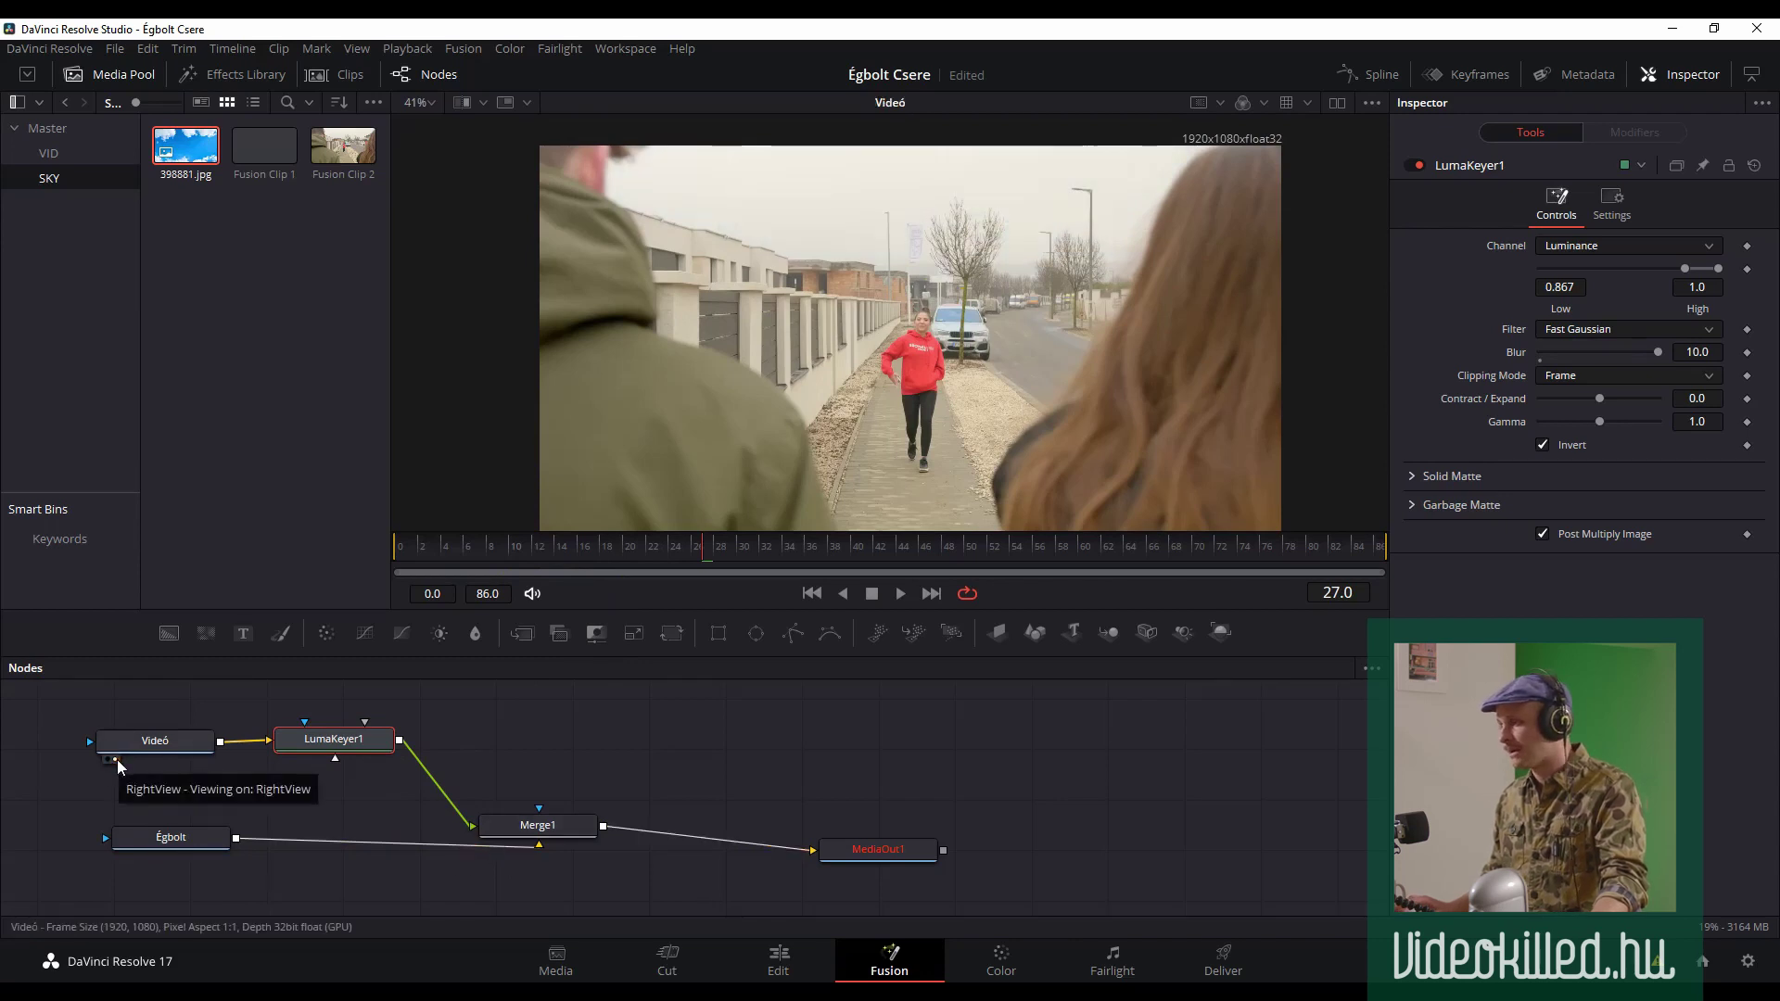
{"action": "left_click", "coordinate": [498, 844]}
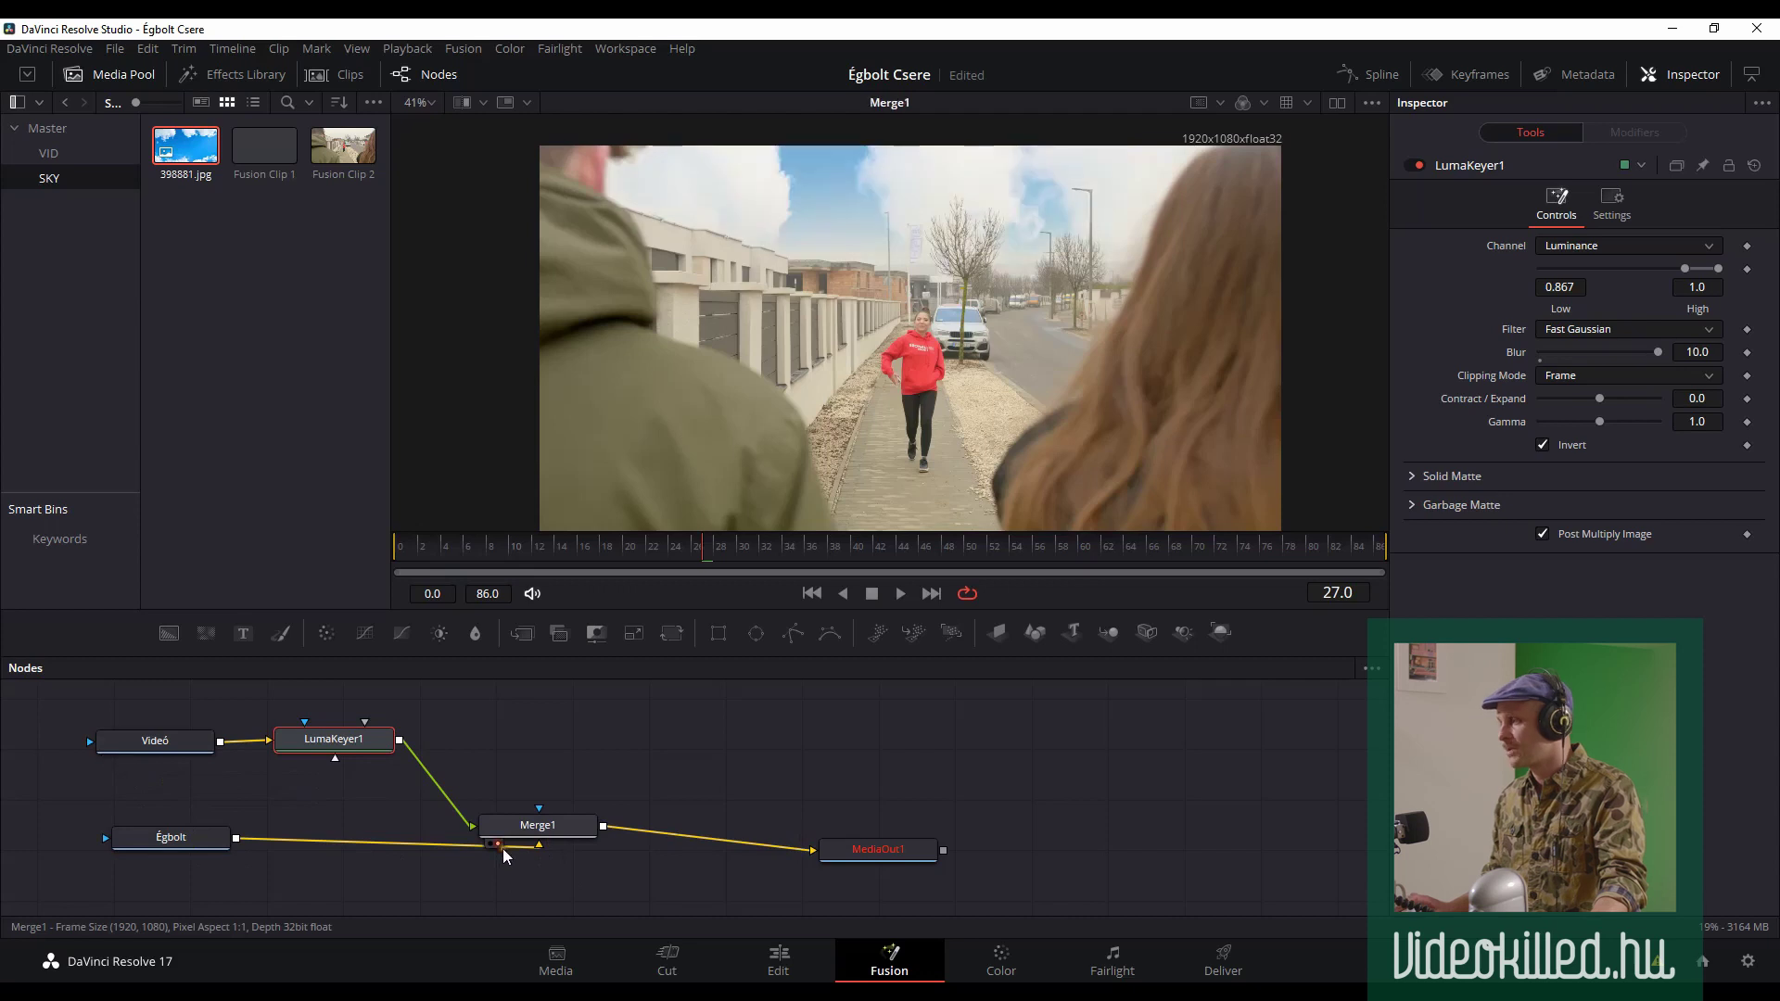
{"action": "left_click", "coordinate": [114, 758]}
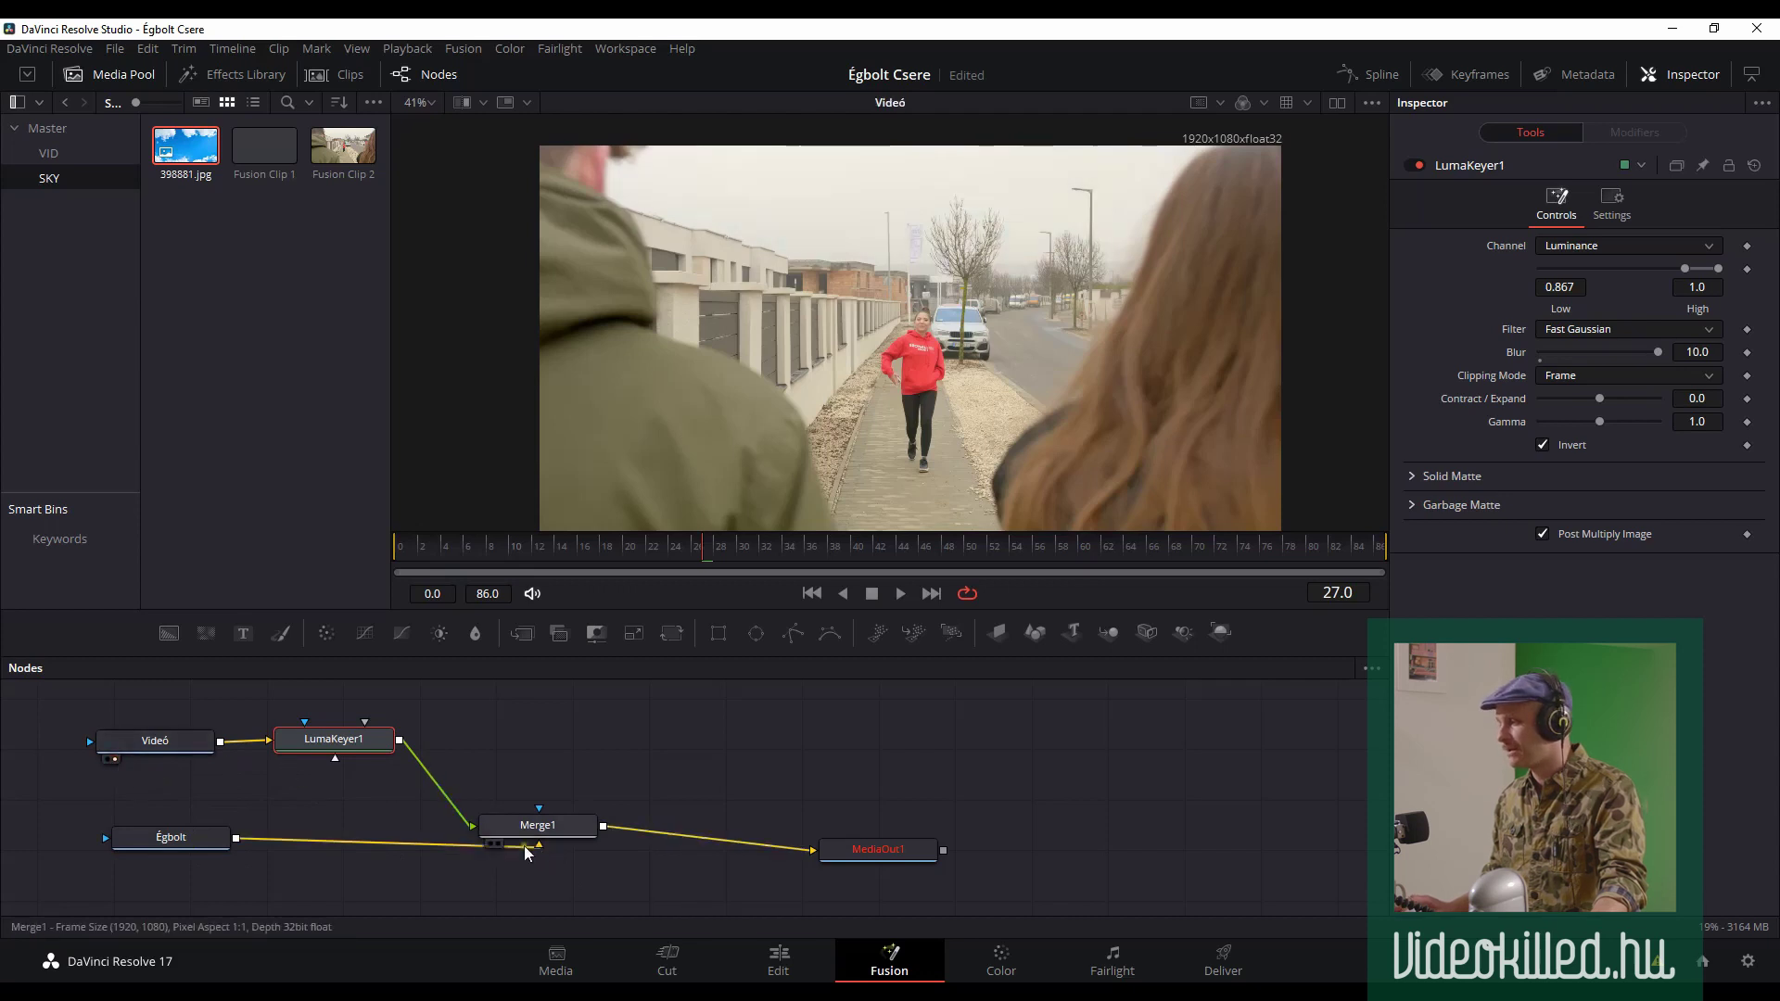
{"action": "left_click", "coordinate": [497, 844]}
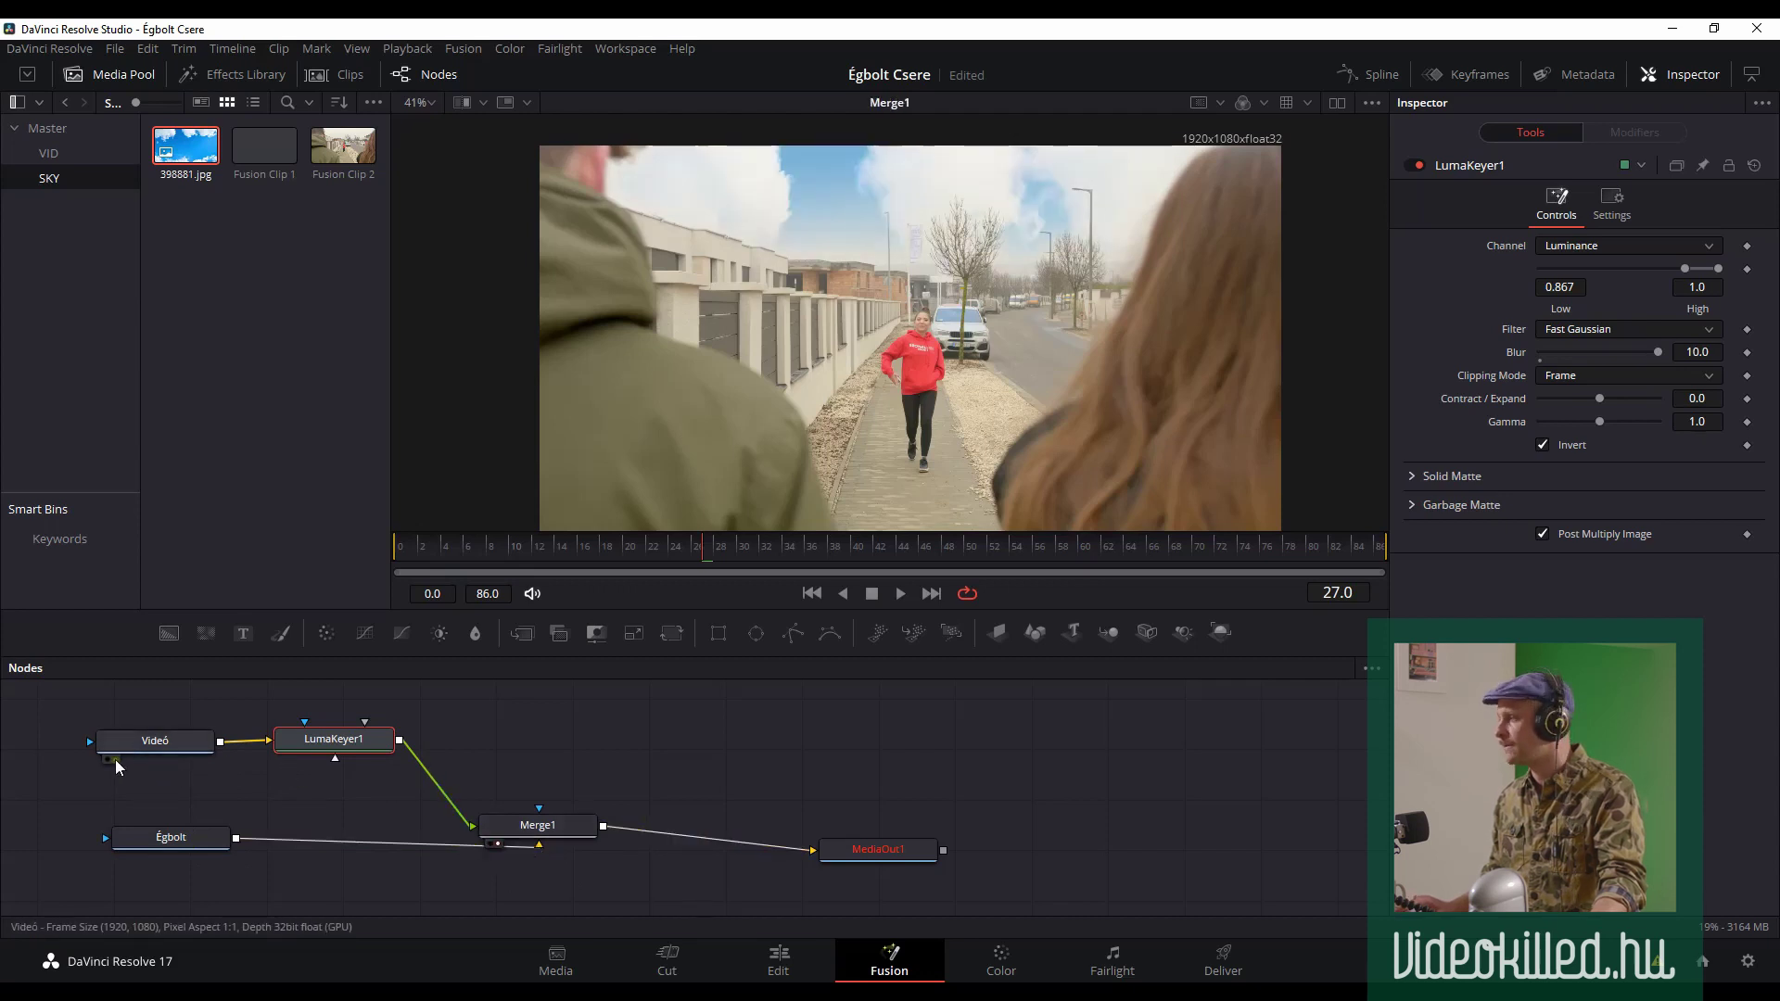
{"action": "left_click", "coordinate": [114, 758]}
{"action": "left_click", "coordinate": [497, 843]}
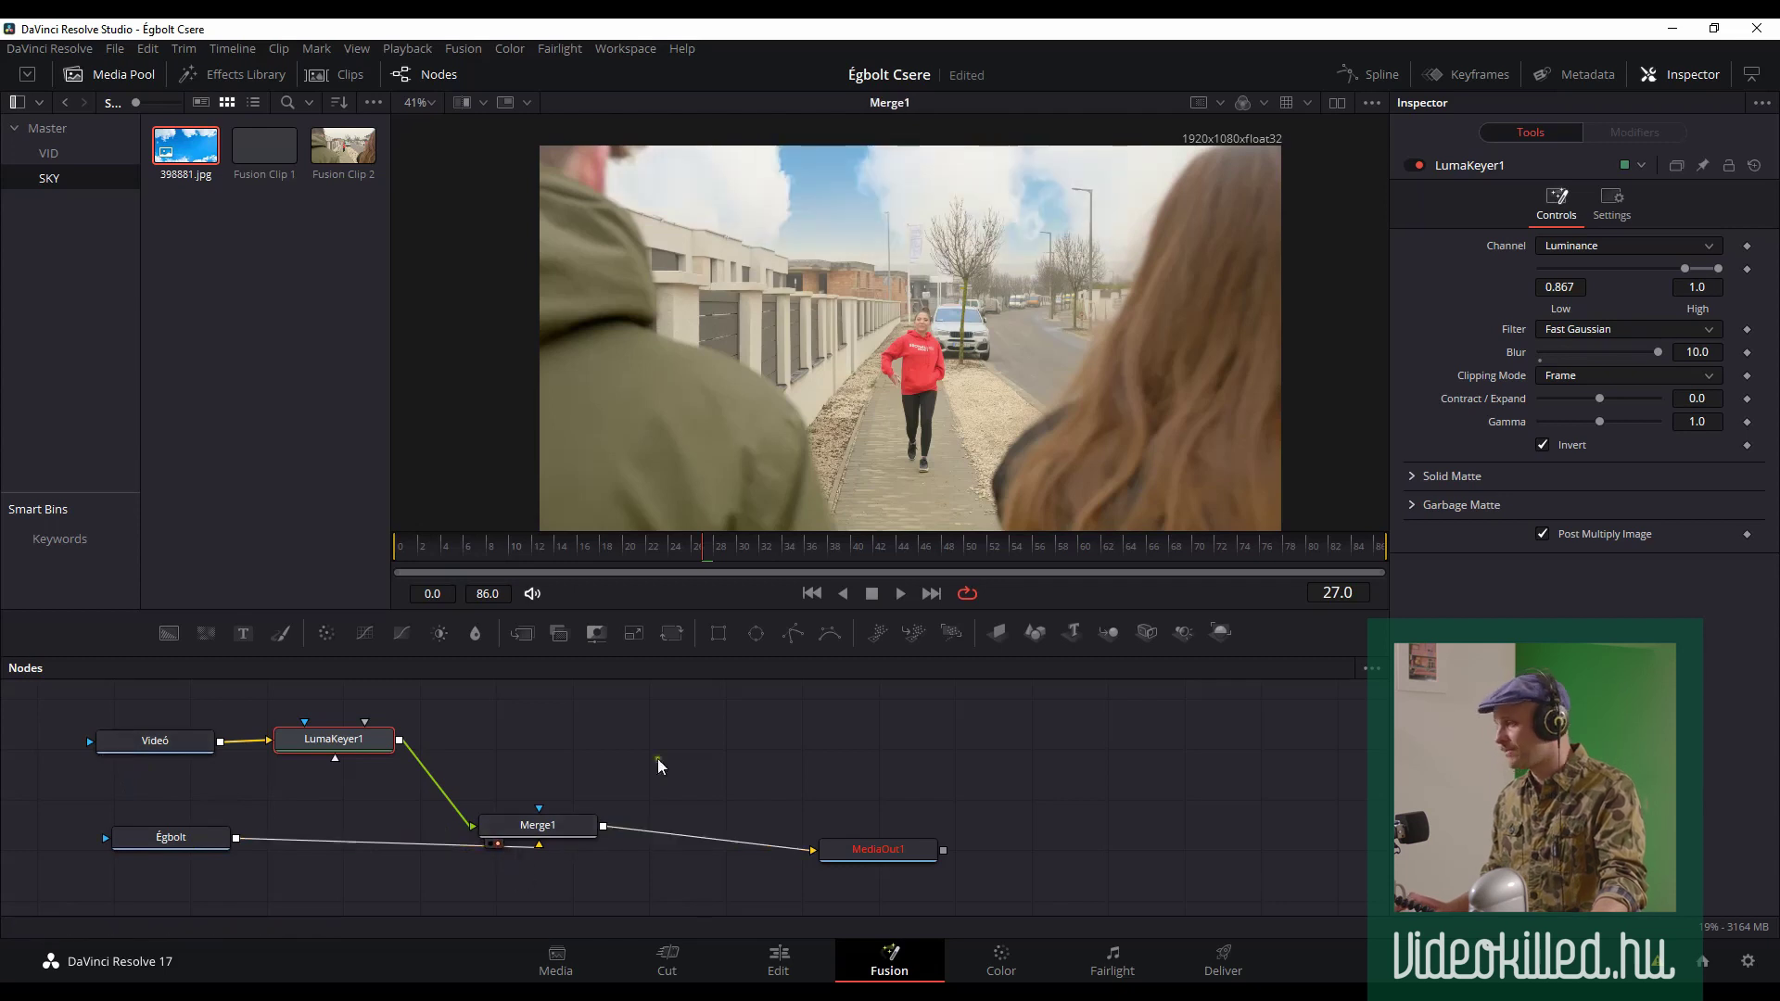
{"action": "key", "text": "space"}
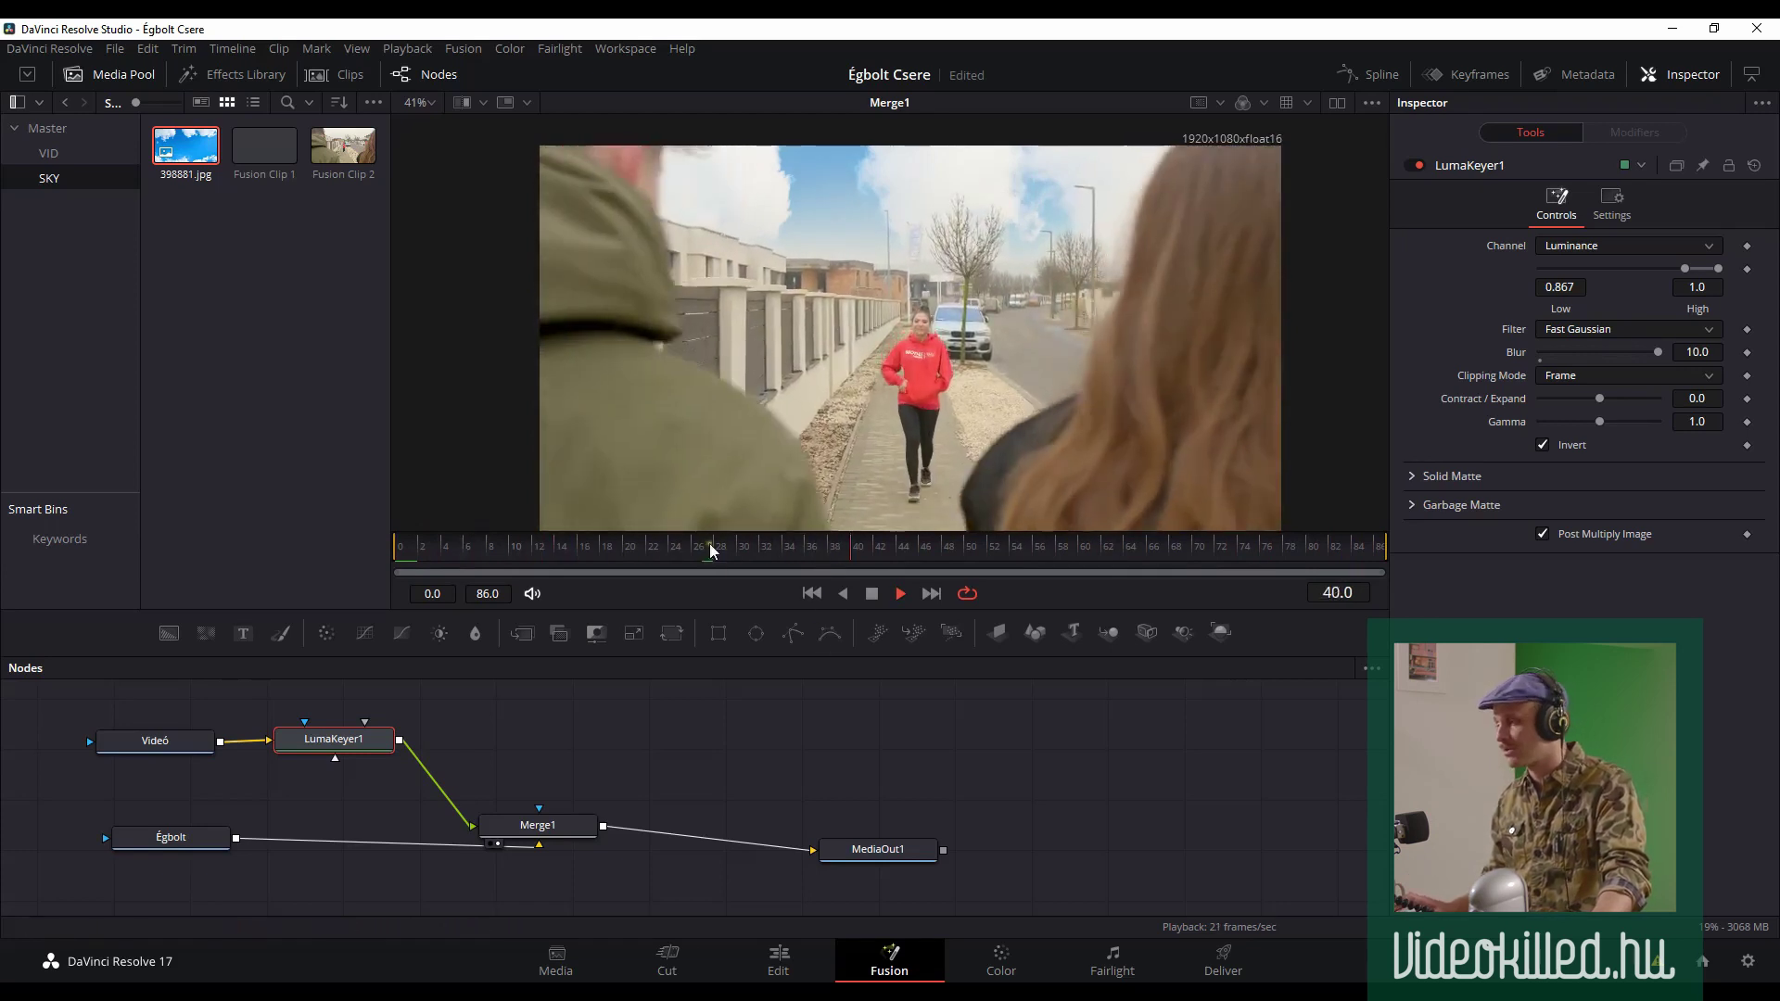
- Stop playback and select the Égbolt sky node
{"action": "key", "text": "space"}
{"action": "left_click", "coordinate": [181, 842]}
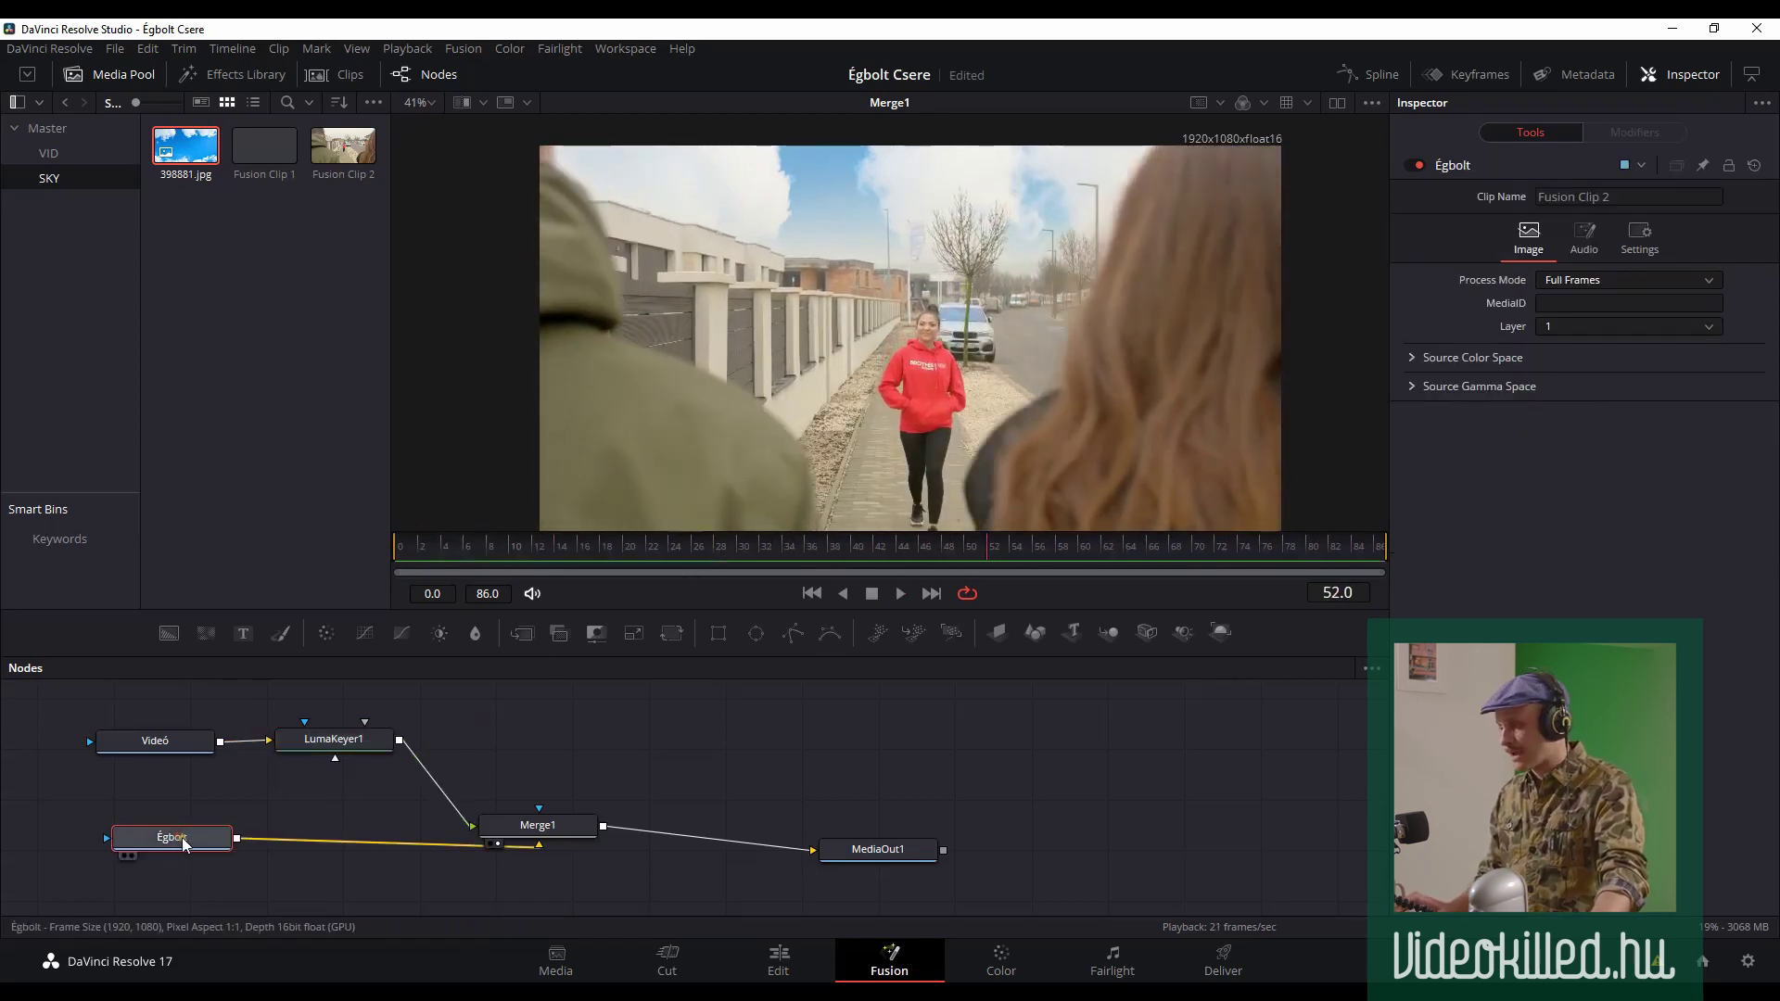
{"action": "right_click", "coordinate": [174, 841]}
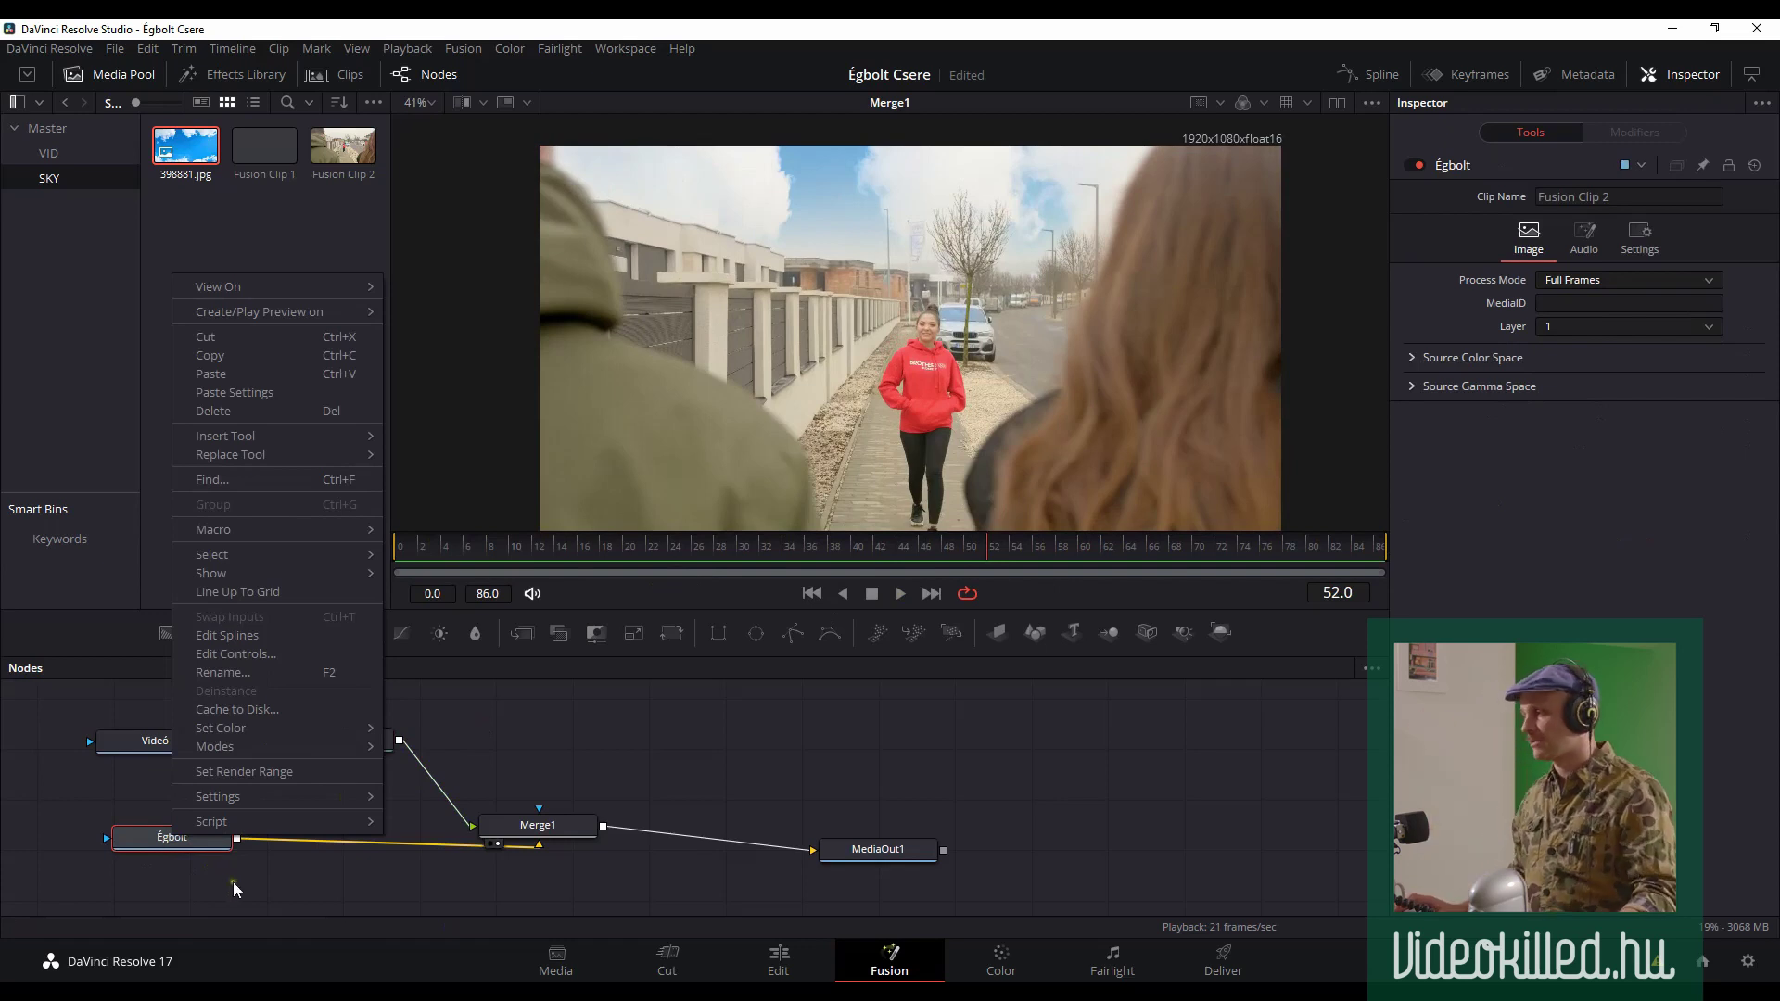
{"action": "left_click", "coordinate": [152, 839]}
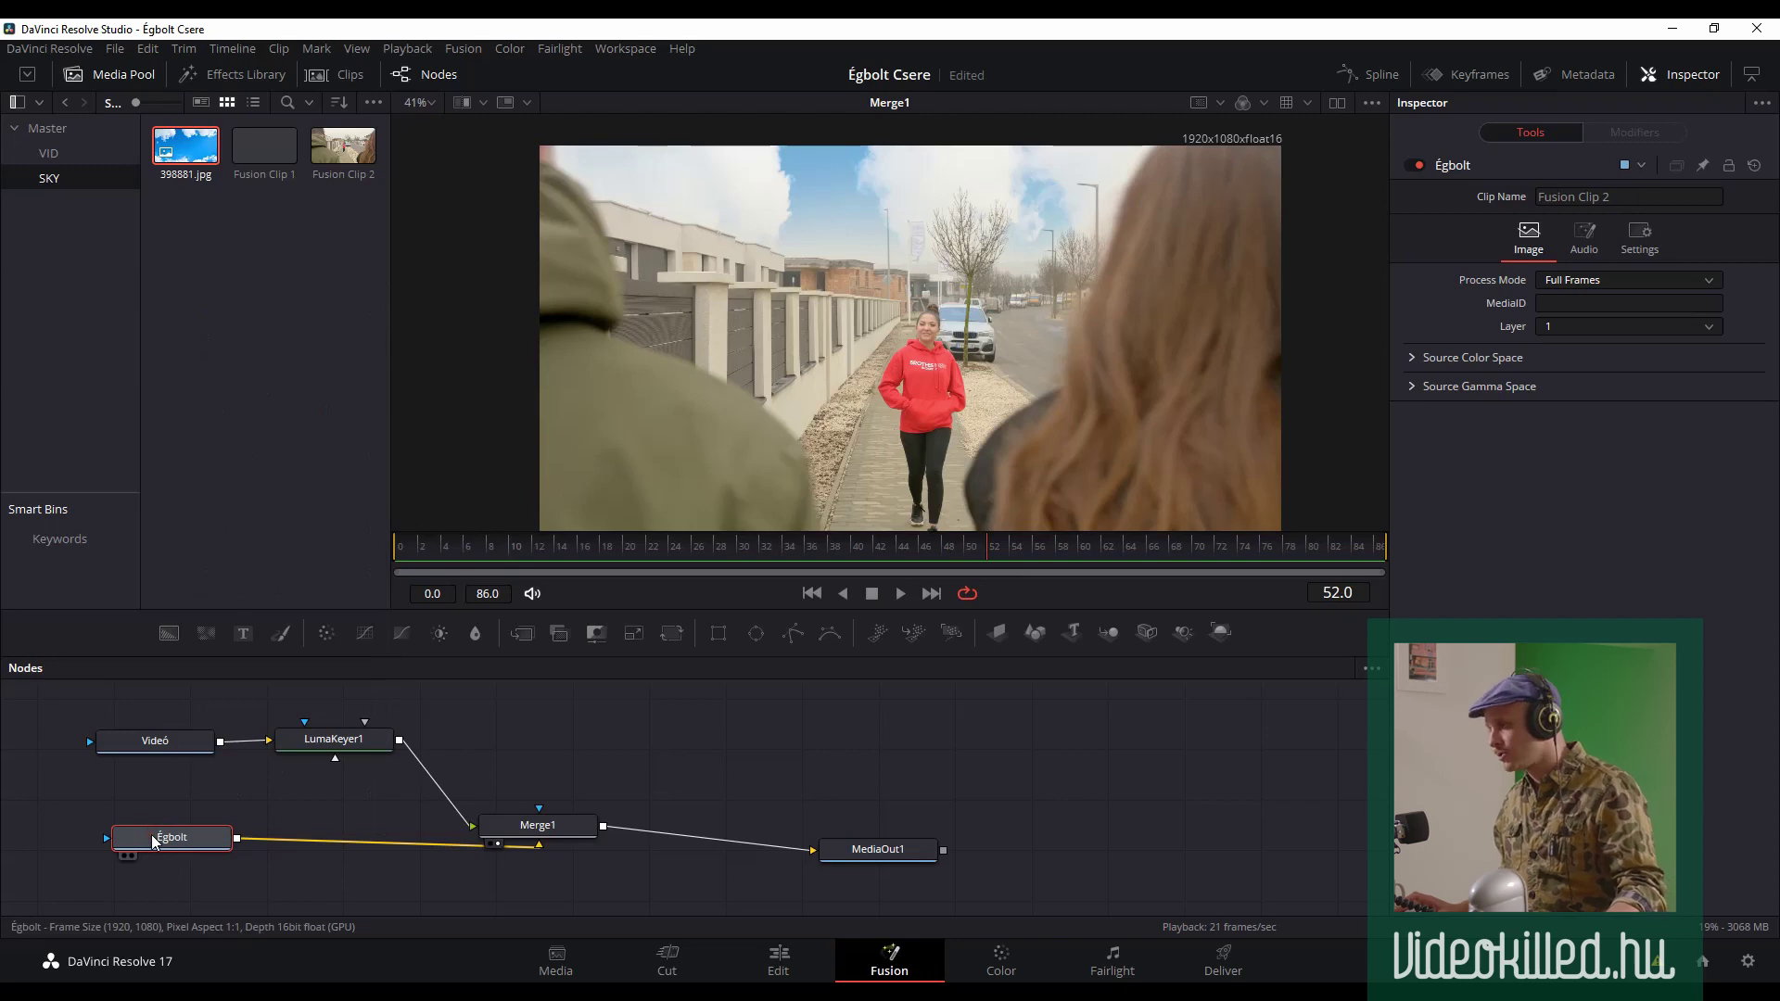
- Search 'tran' and insert a Transform node after Égbolt
{"action": "key", "text": "shift+space"}
{"action": "type", "text": "Luma Keyer"}
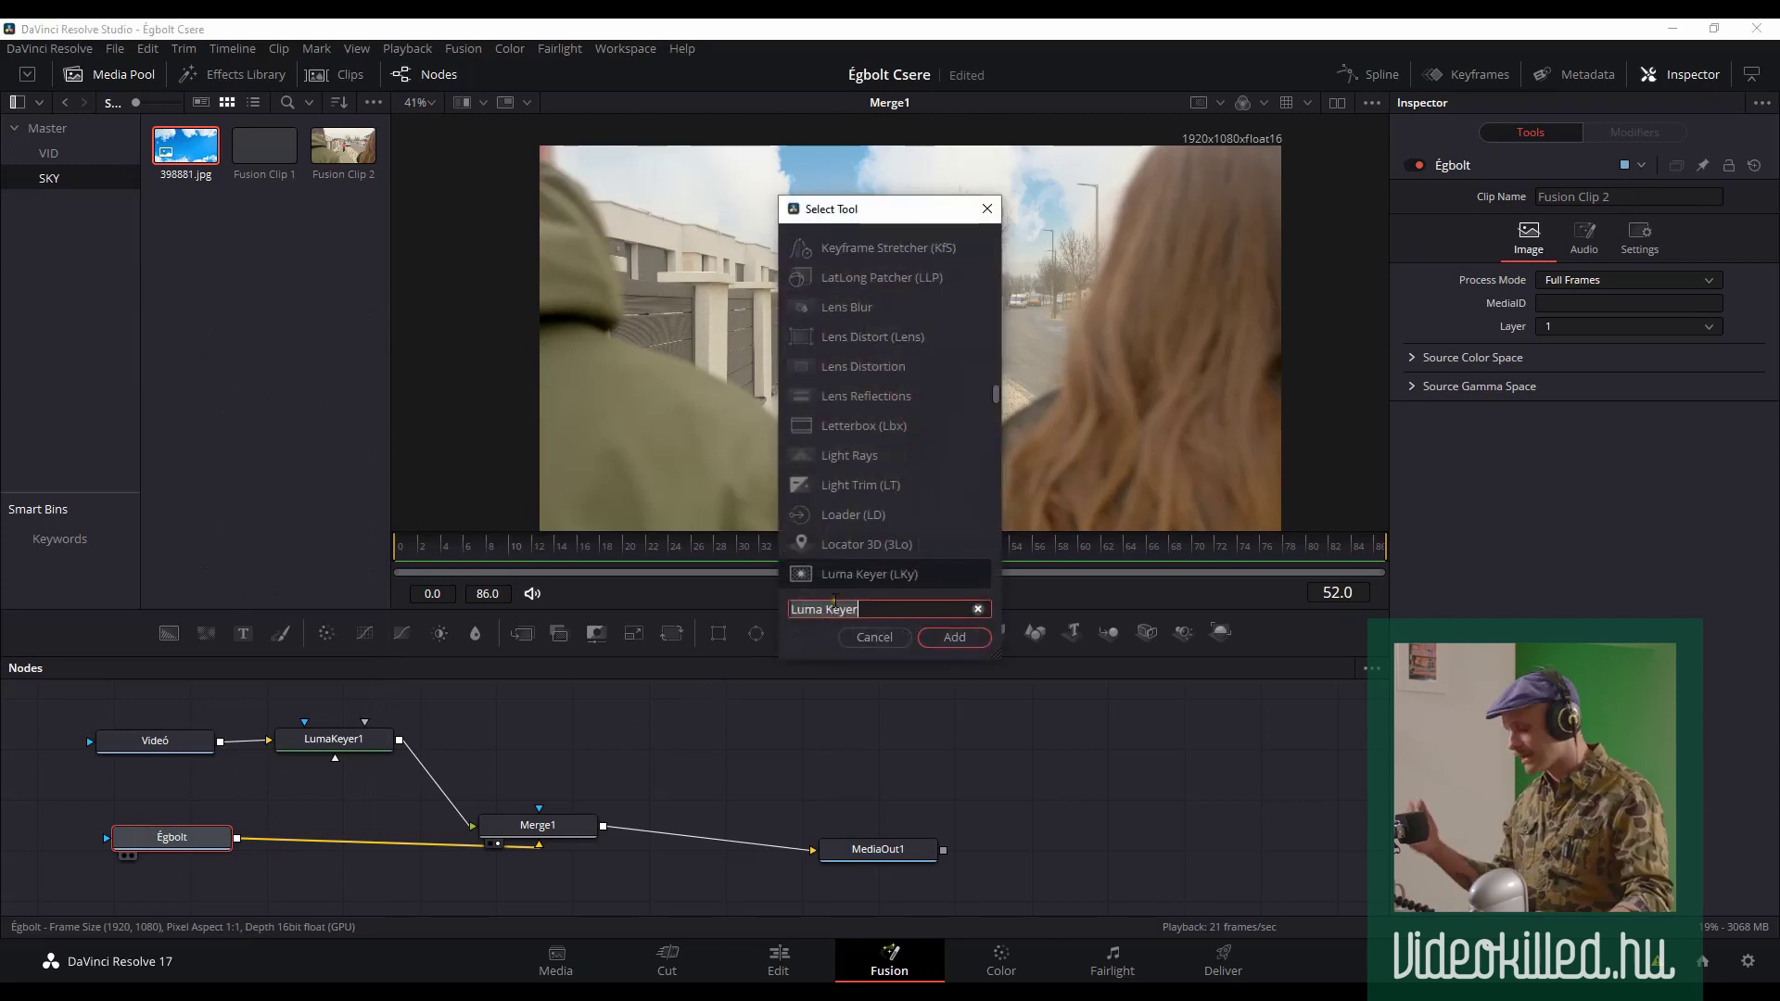
{"action": "key", "text": "ctrl+a"}
{"action": "type", "text": "tran"}
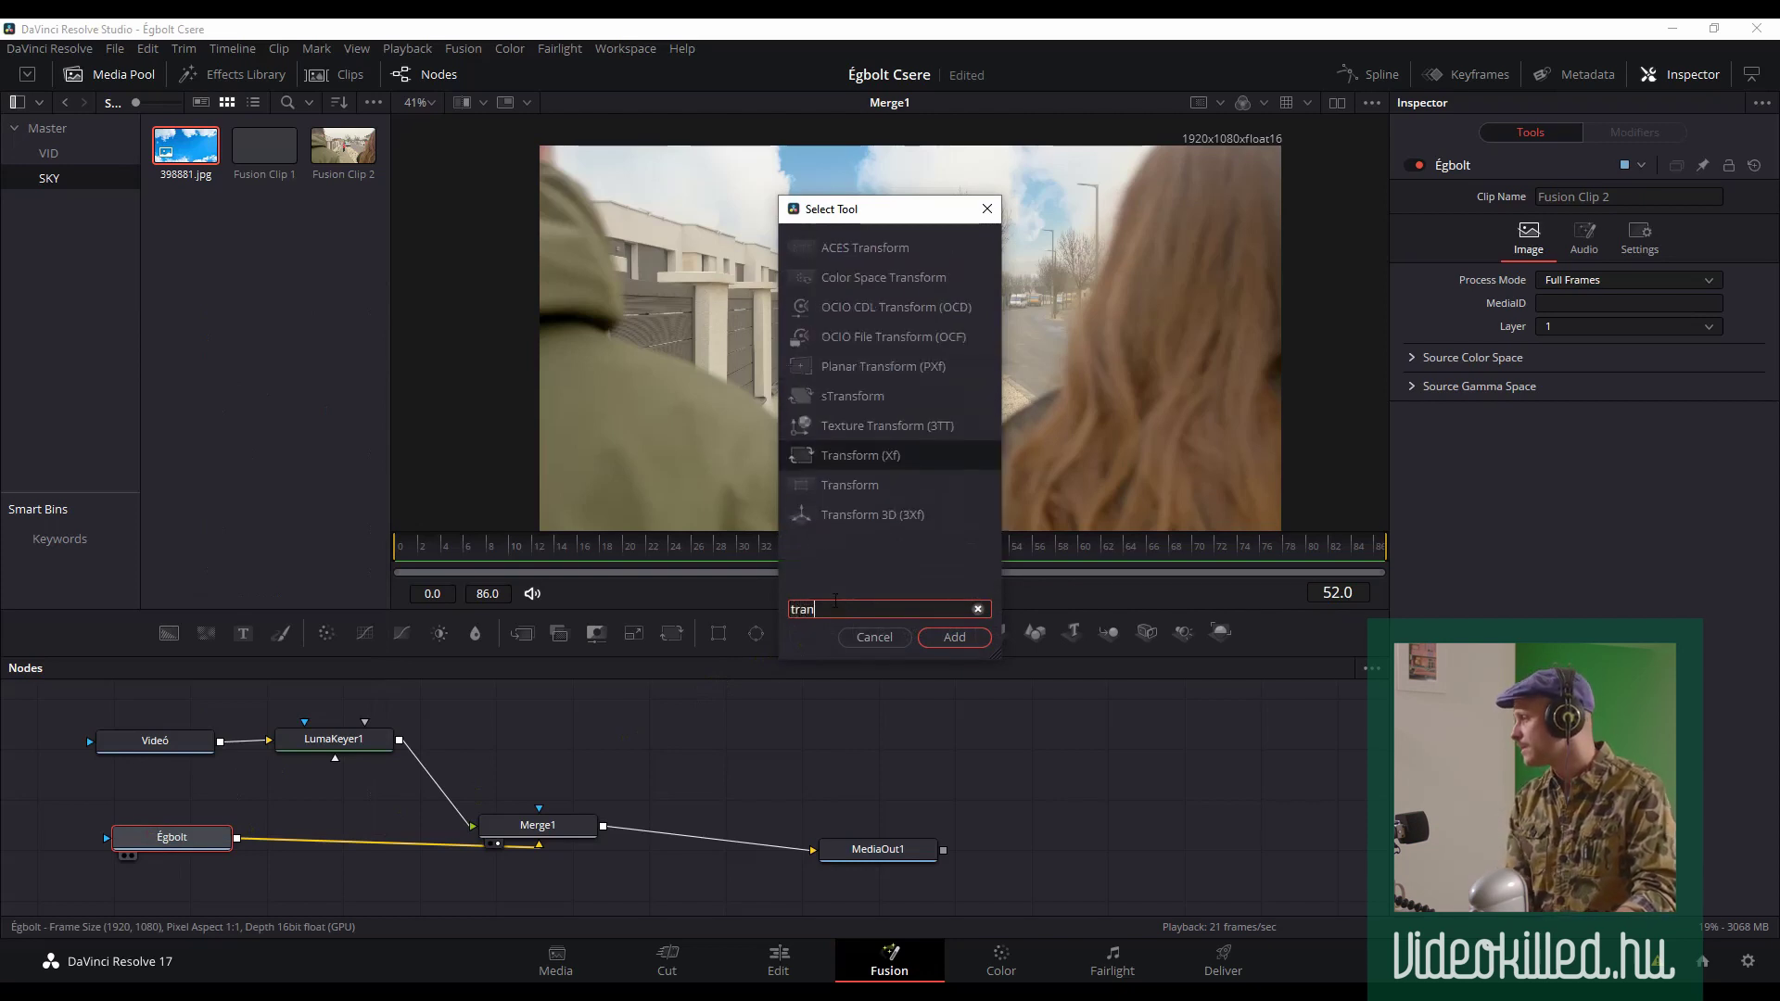
{"action": "left_click", "coordinate": [883, 454]}
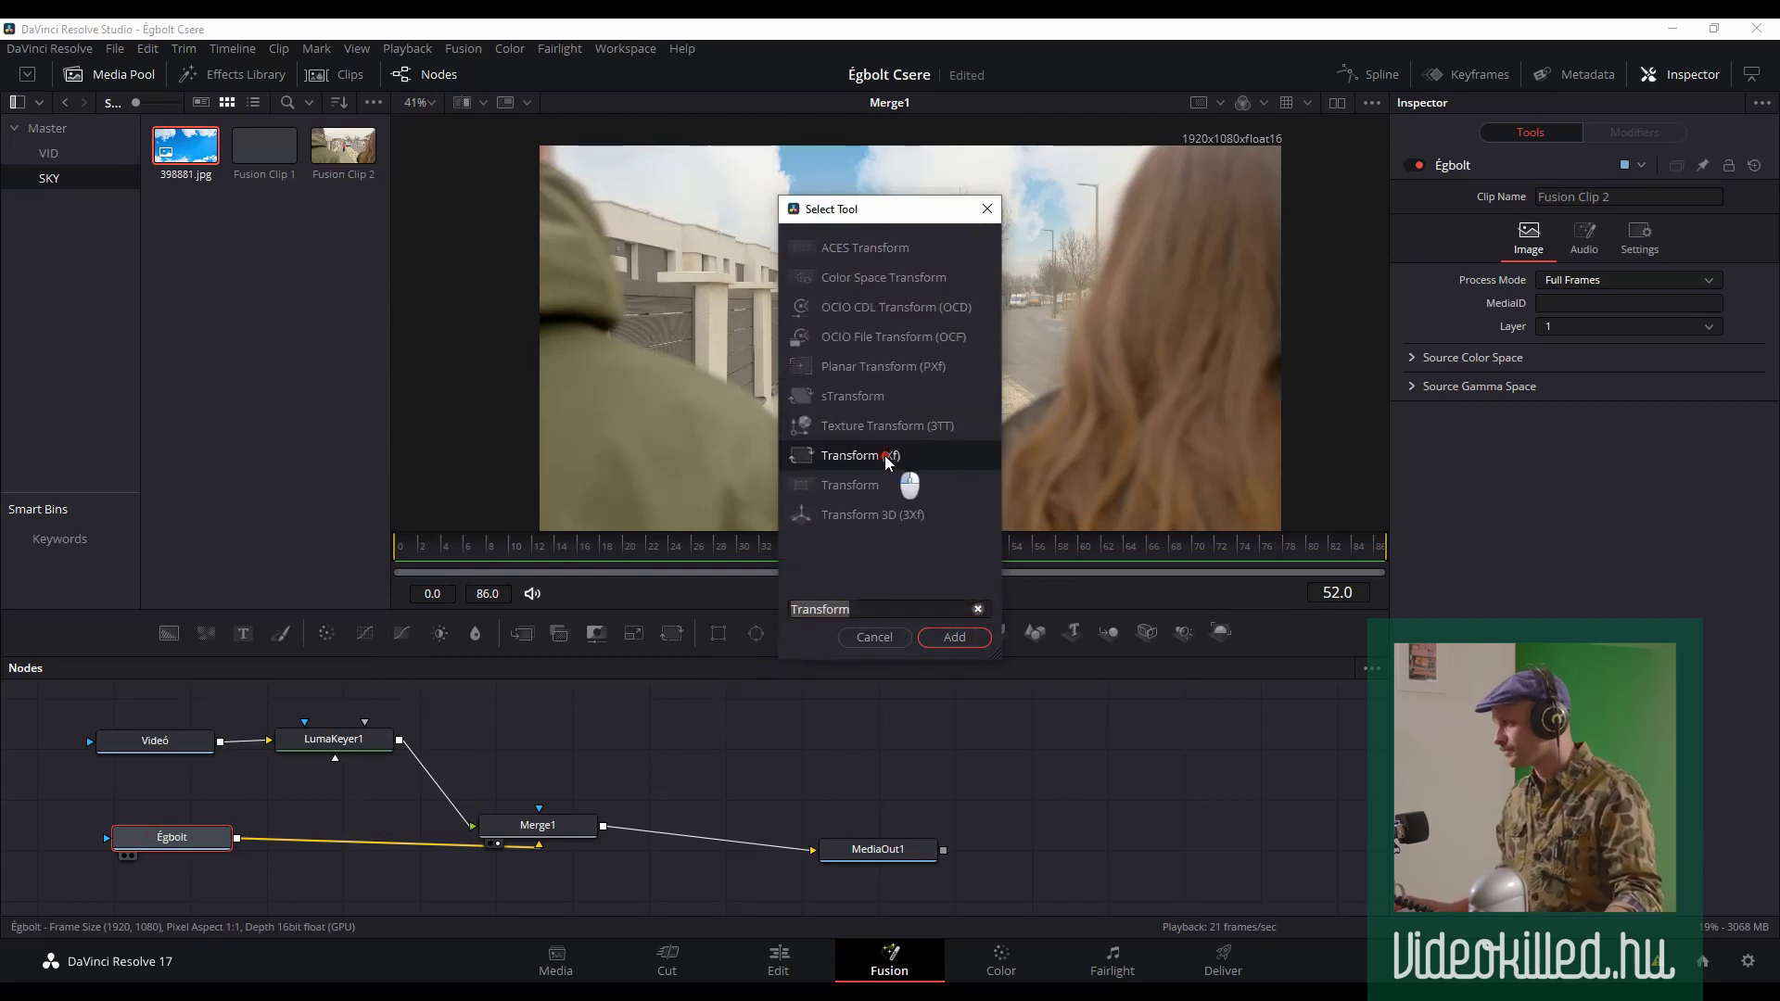
{"action": "left_click", "coordinate": [955, 638]}
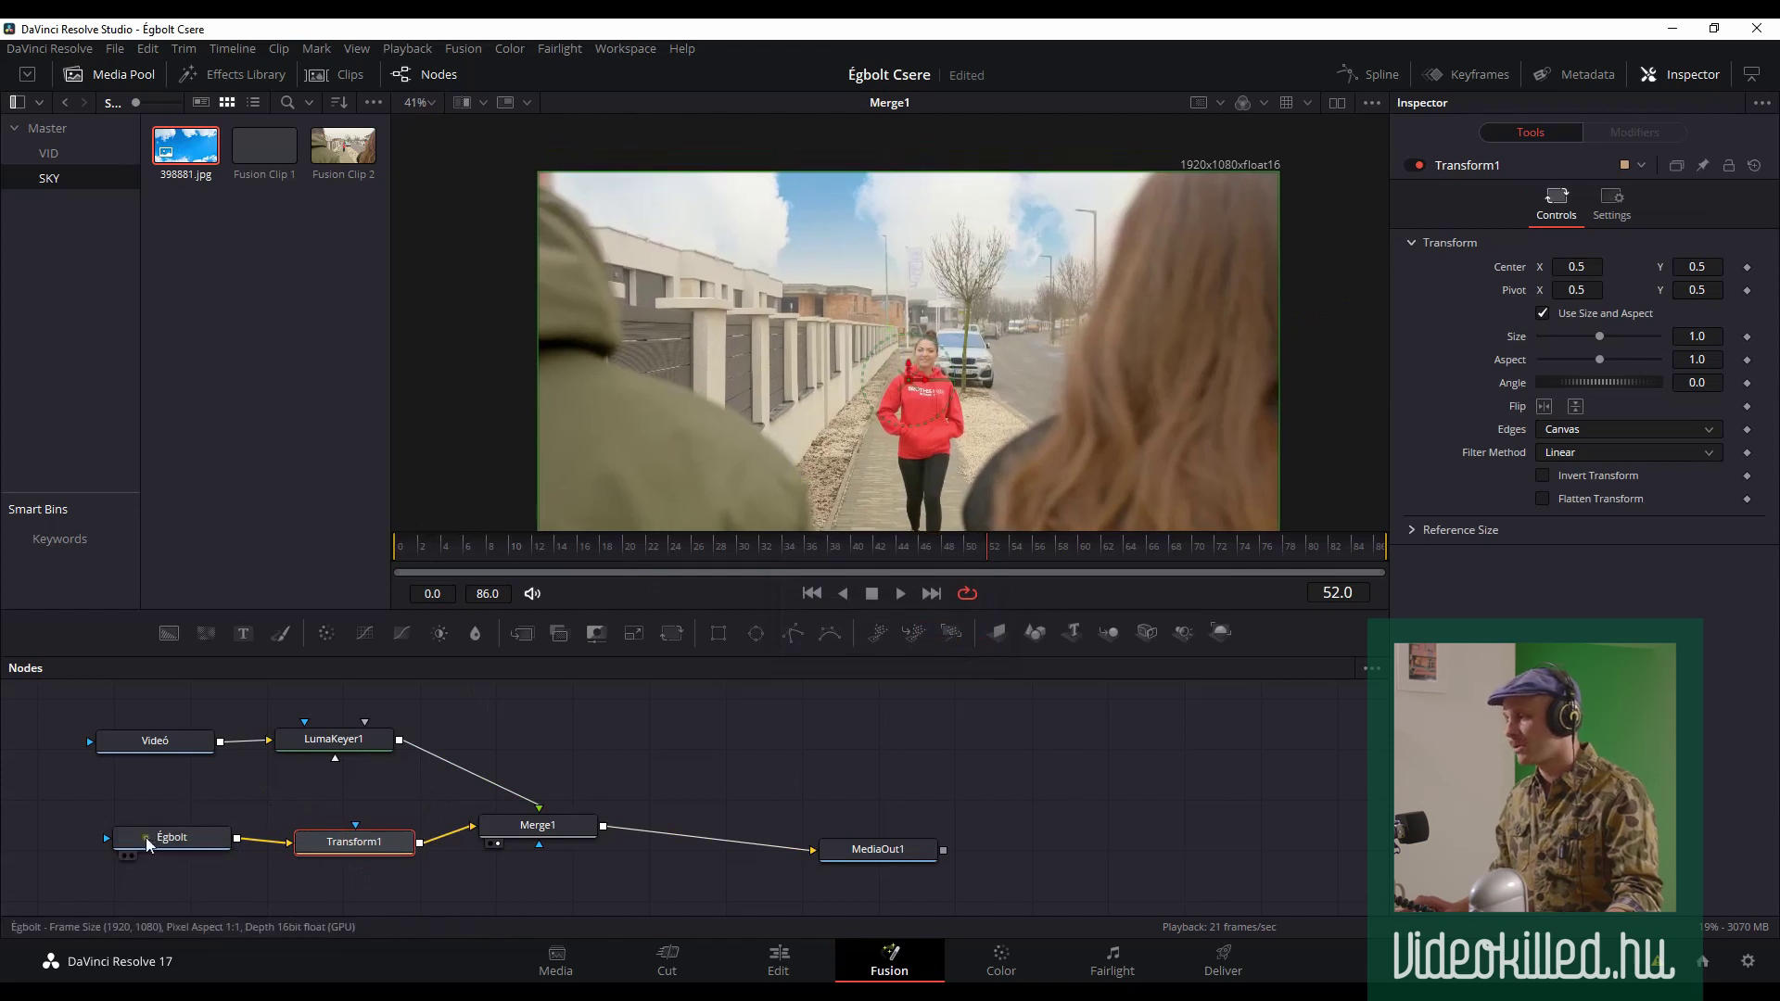
- Select Transform1 and scale the sky image to size 1.547 with aspect 0.722
{"action": "left_click", "coordinate": [189, 840]}
{"action": "left_click", "coordinate": [347, 843]}
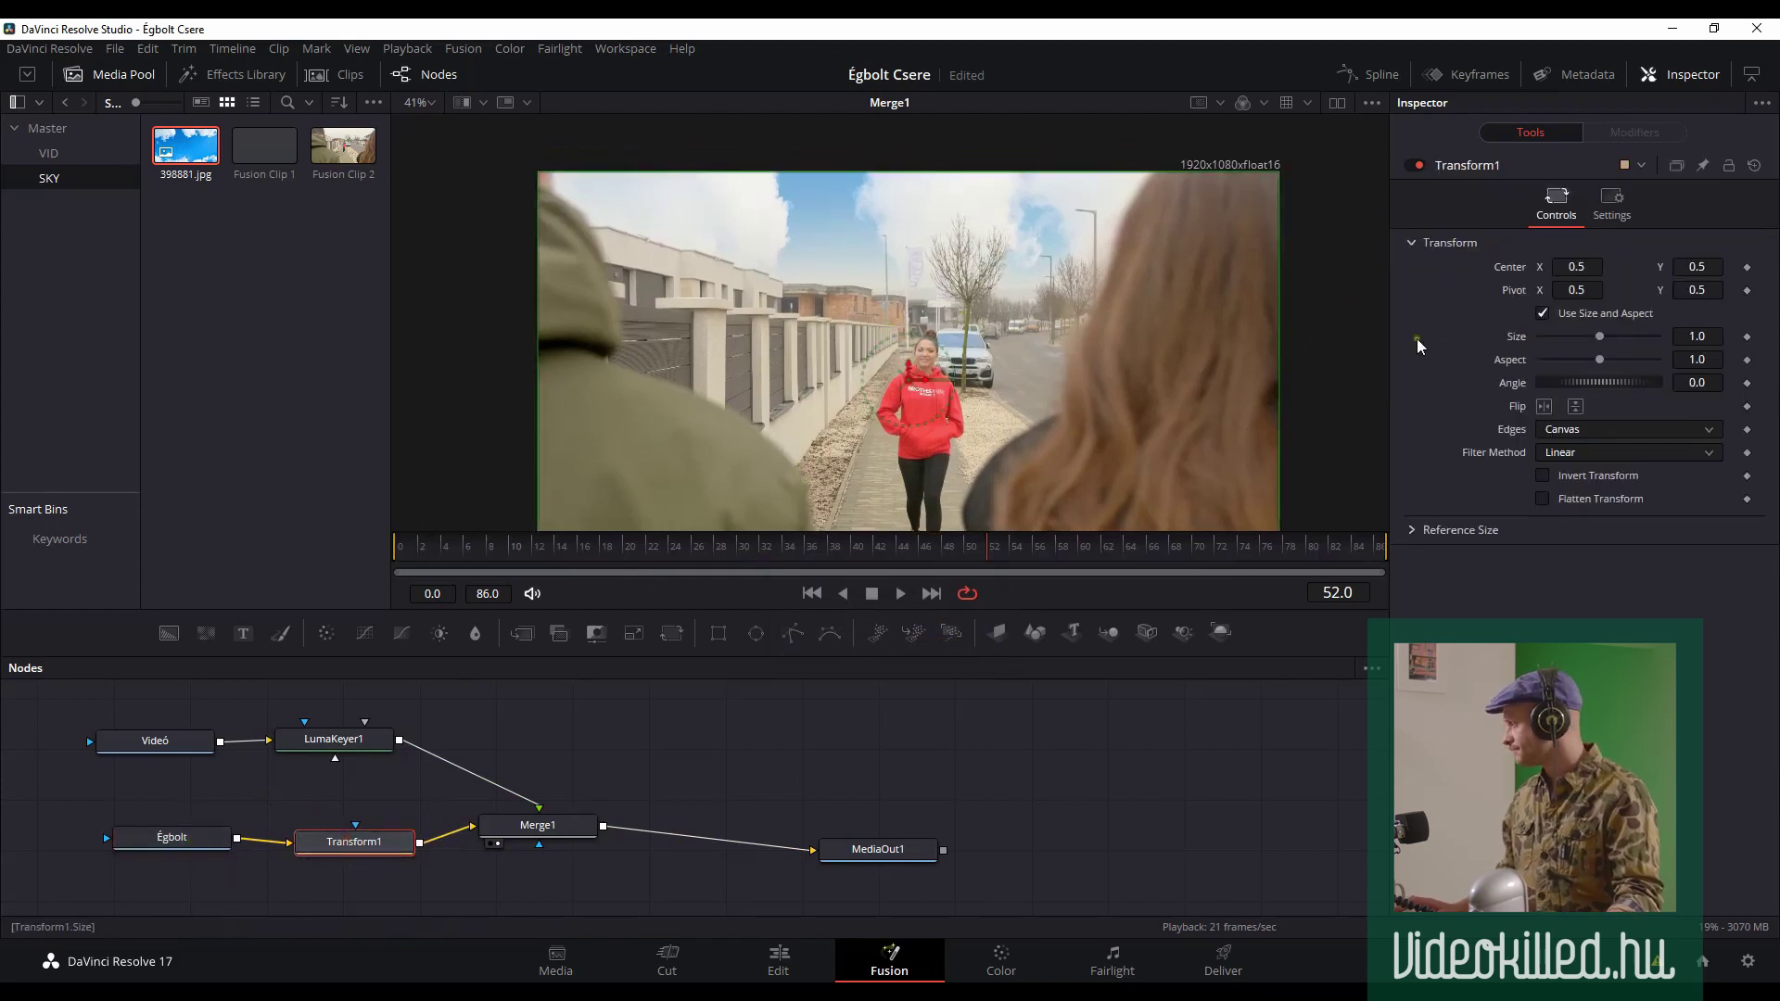
{"action": "left_click_drag", "start_coordinate": [1601, 337], "coordinate": [1605, 338]}
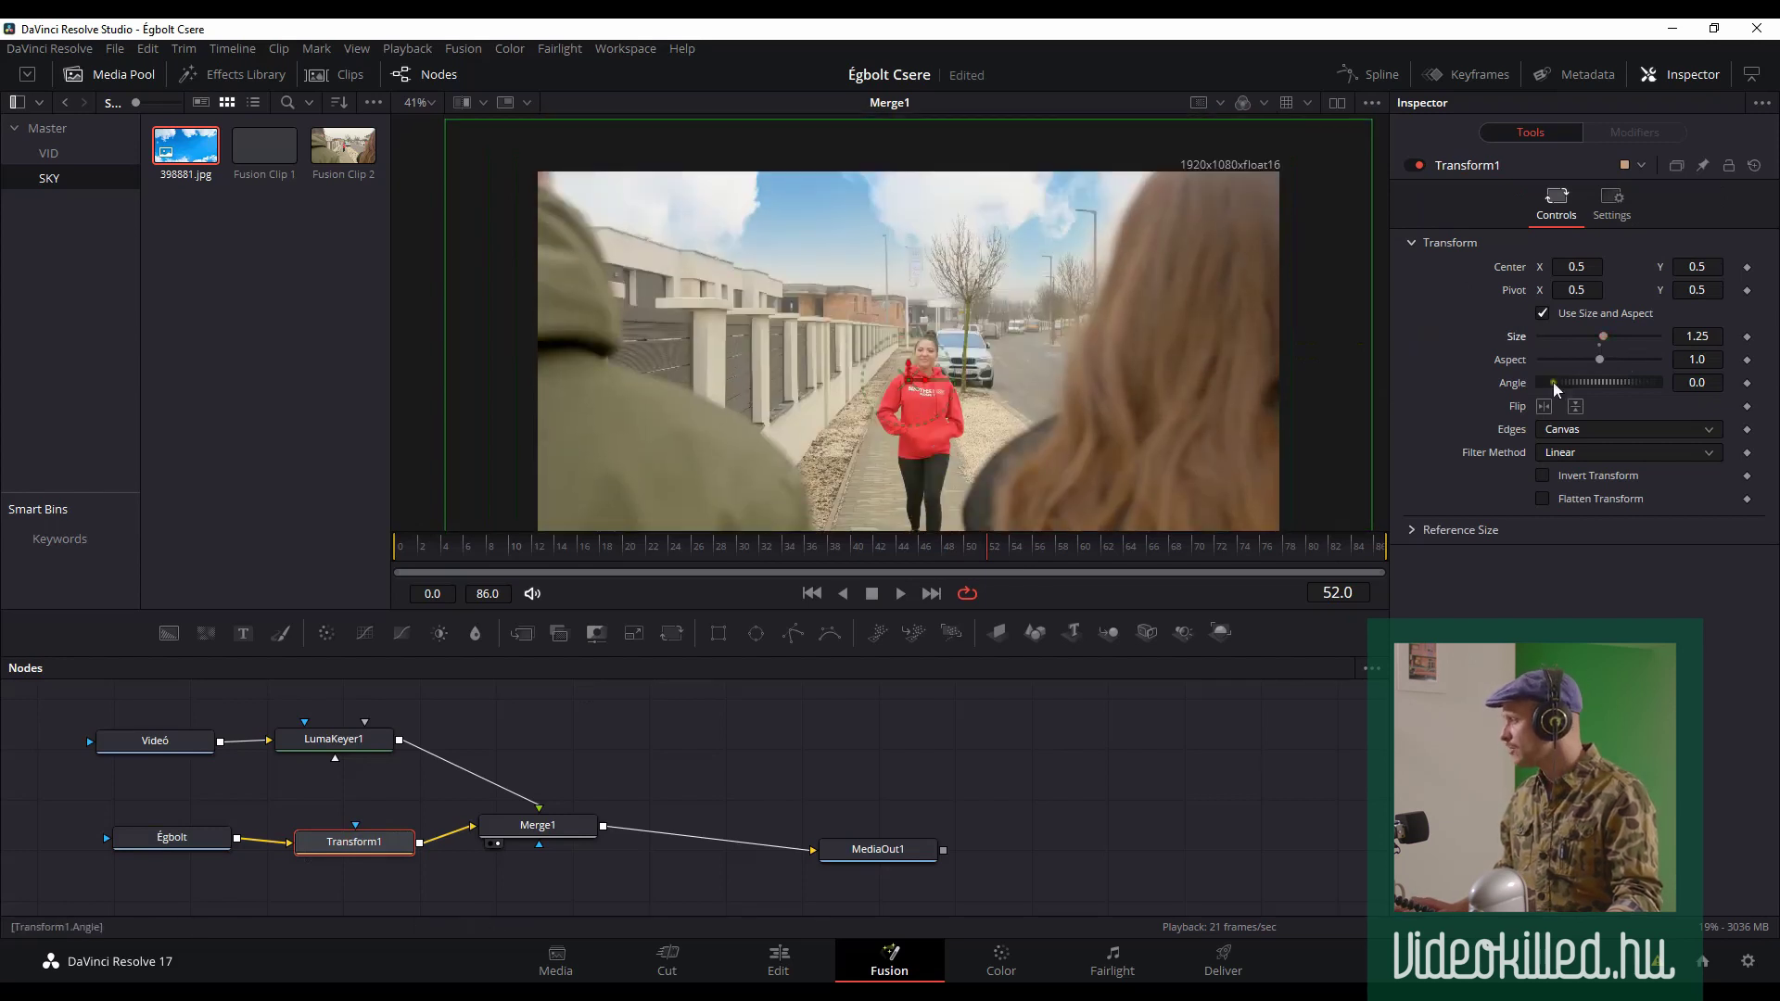
{"action": "left_click_drag", "start_coordinate": [1604, 337], "coordinate": [1599, 338]}
{"action": "left_click_drag", "start_coordinate": [1602, 337], "coordinate": [1607, 337]}
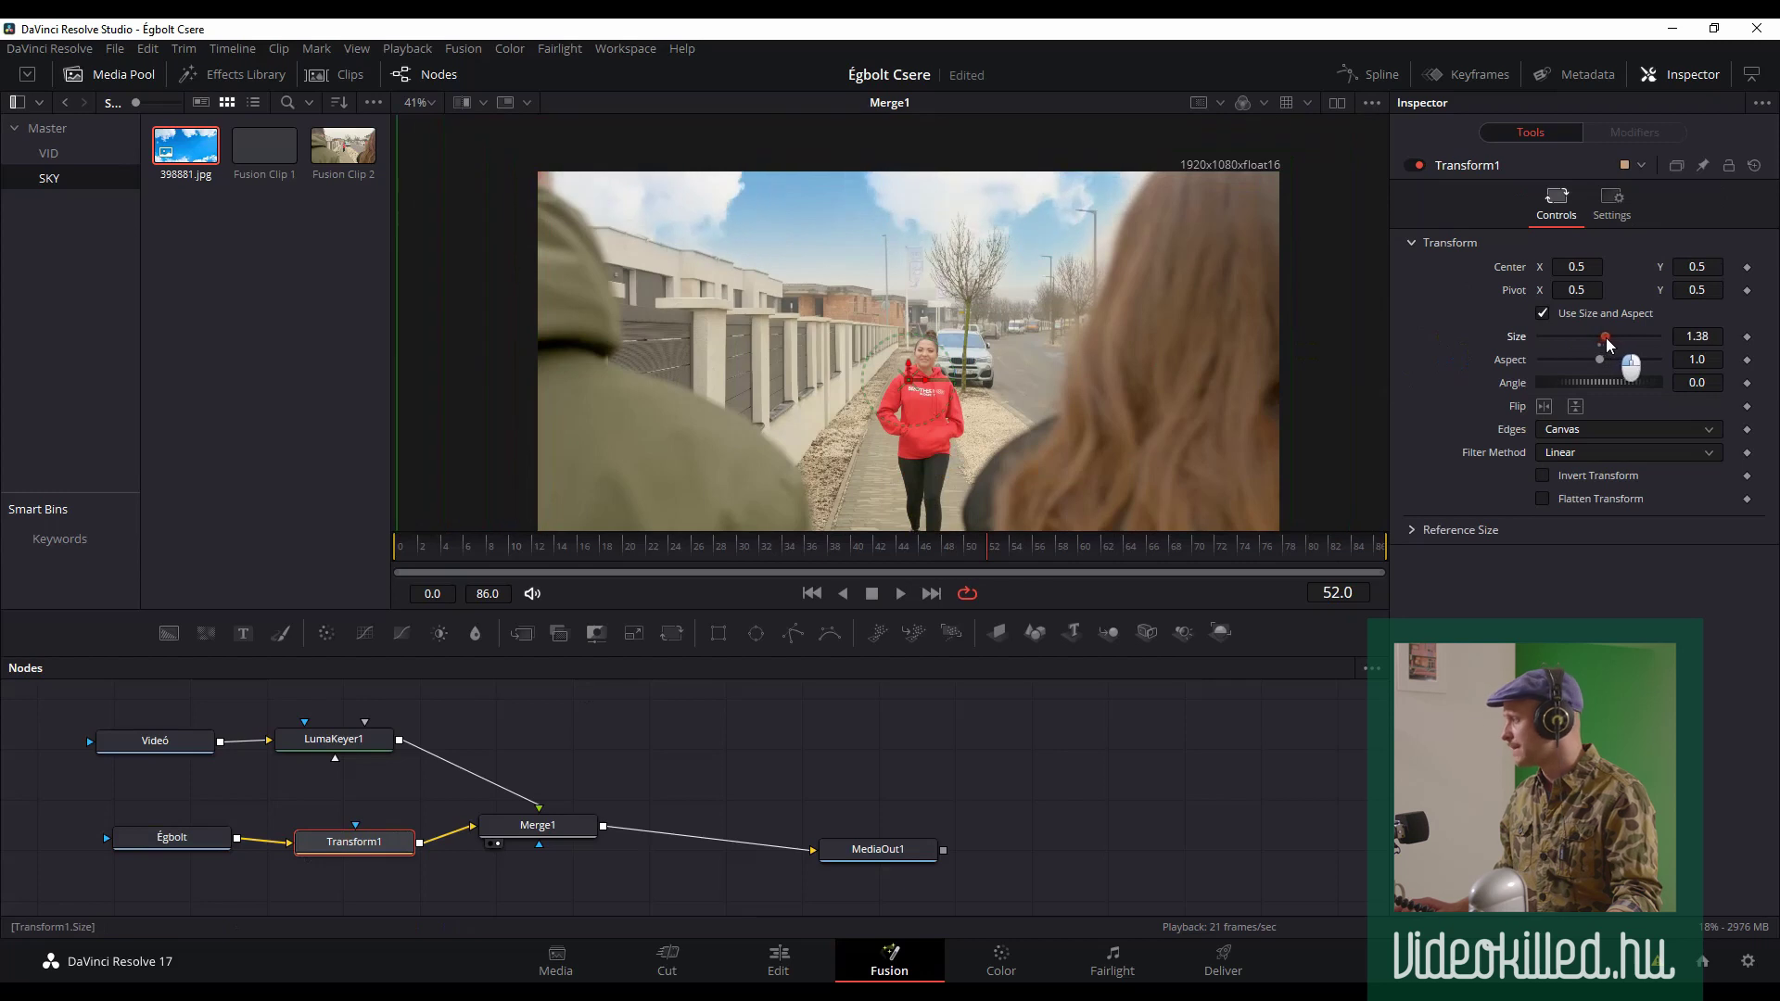
{"action": "left_click_drag", "start_coordinate": [1724, 288], "coordinate": [807, 268]}
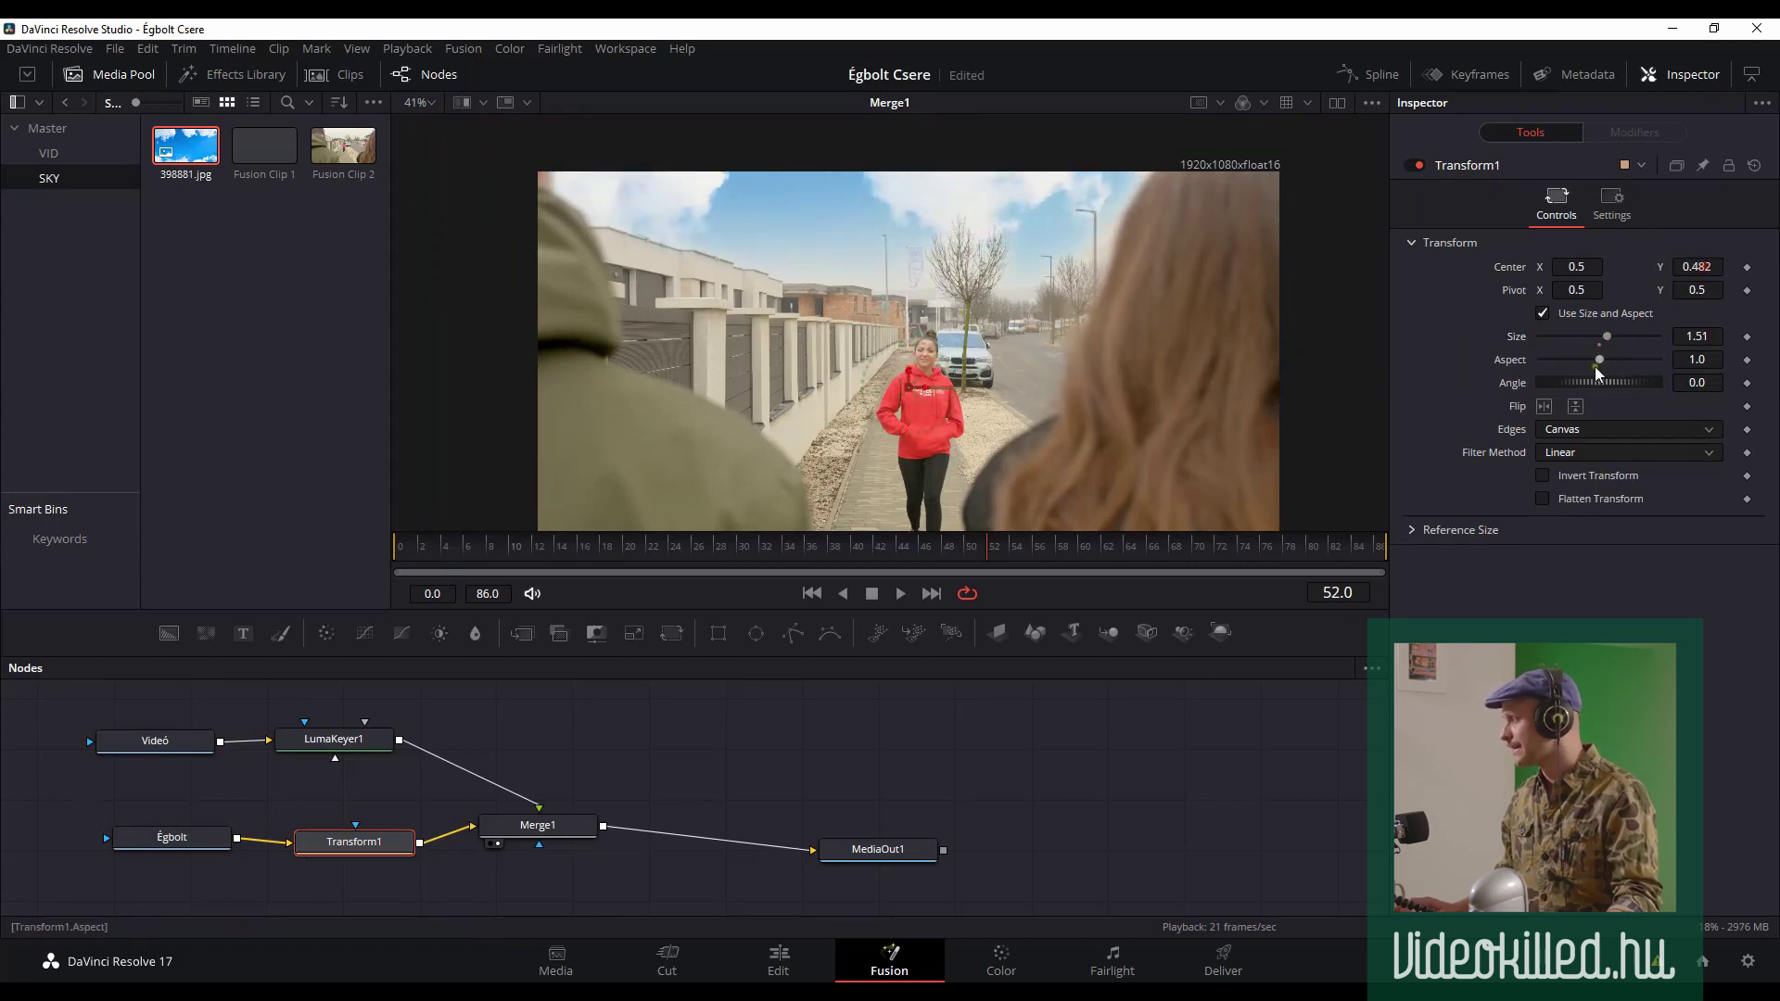
{"action": "left_click_drag", "start_coordinate": [1604, 367], "coordinate": [1586, 373]}
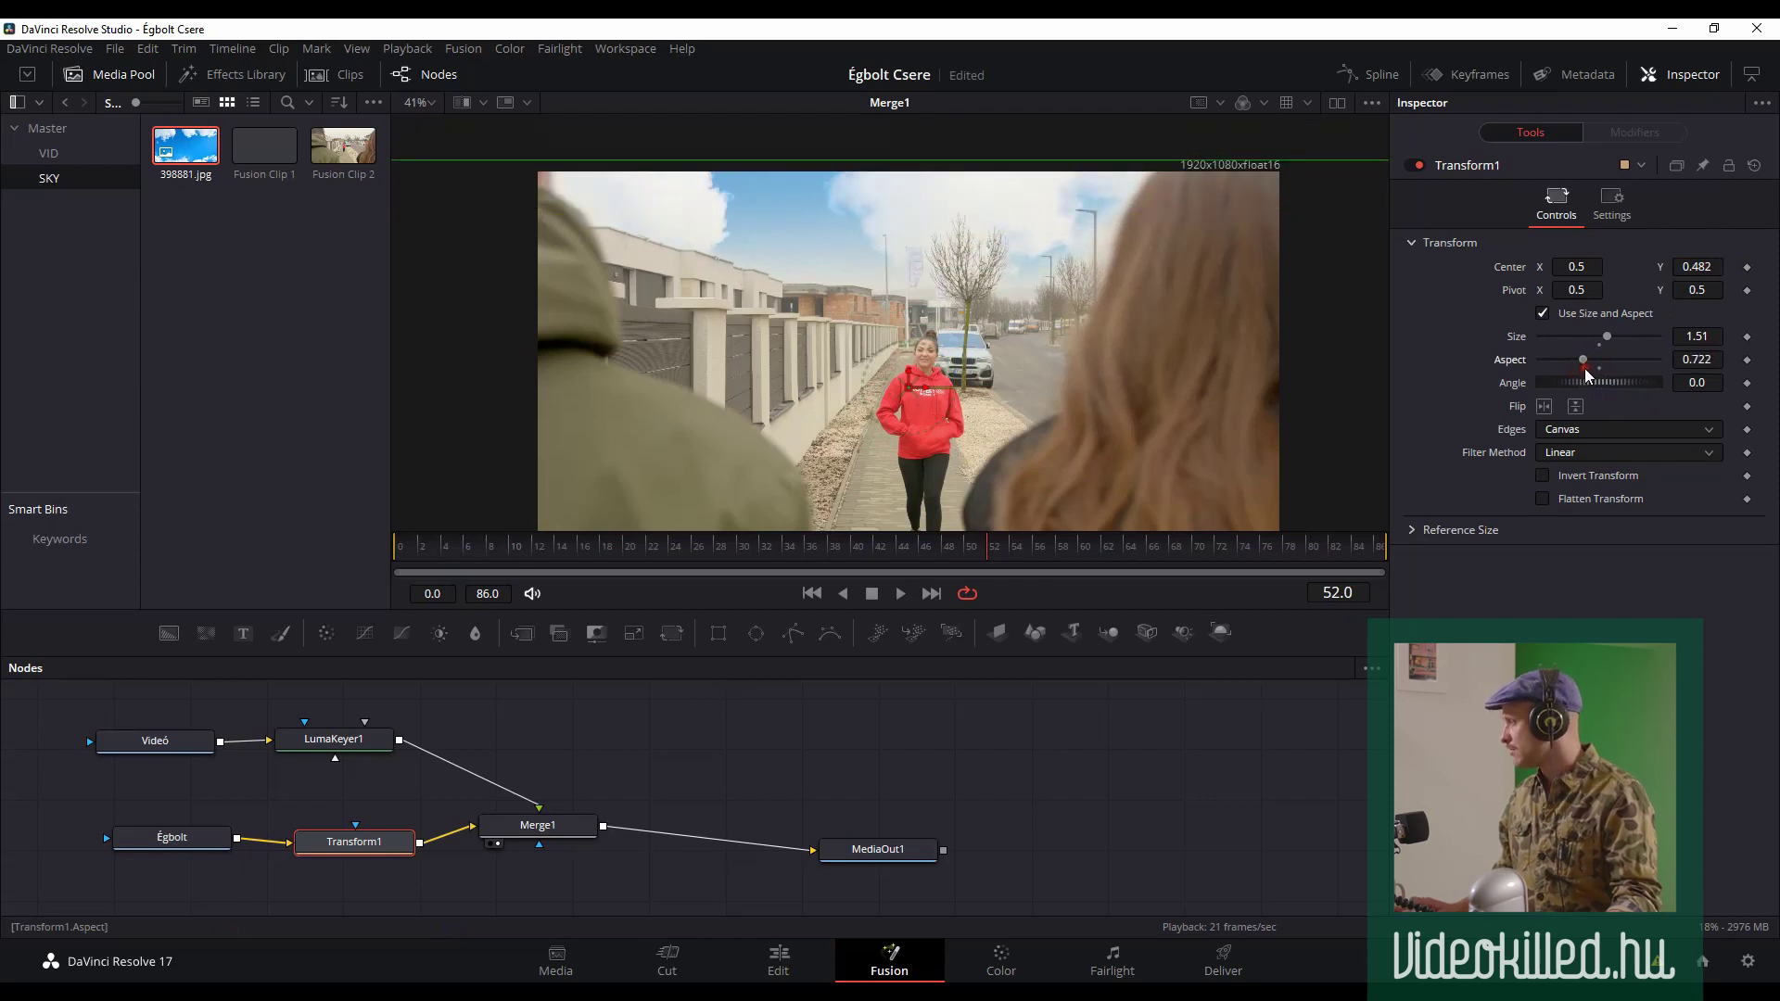
{"action": "type", "text": "1.547"}
{"action": "key", "text": "Return"}
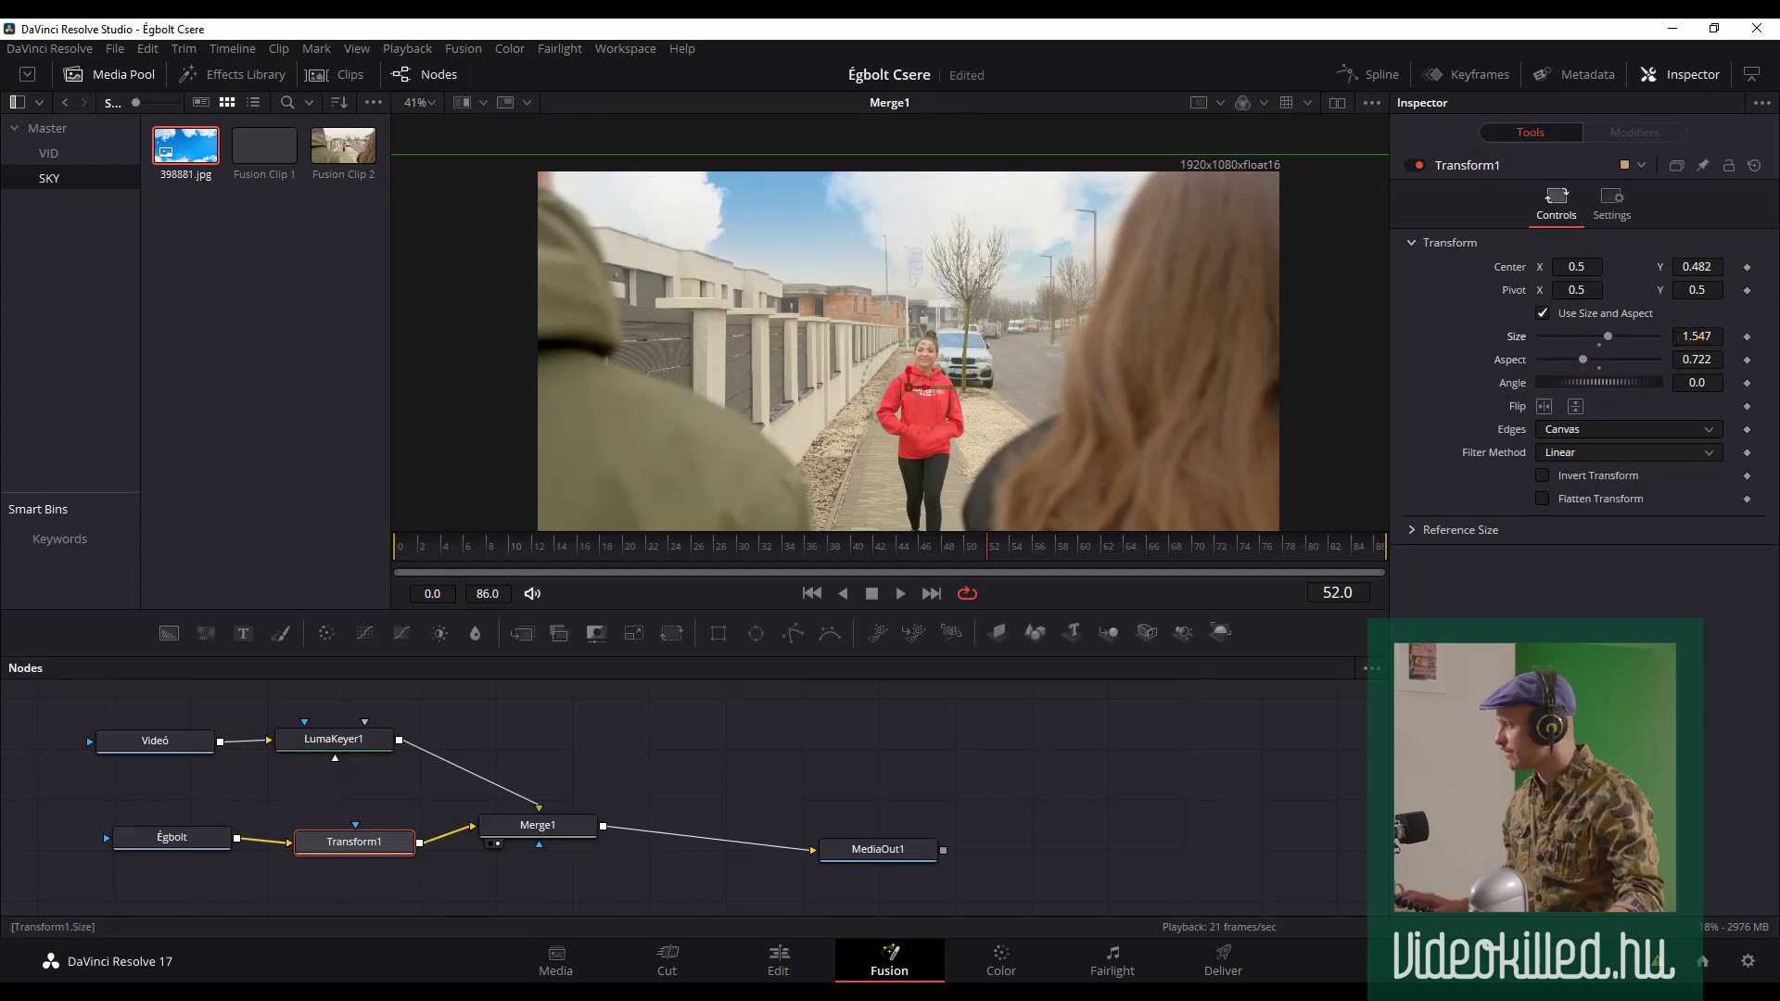
- Raise the sky image to center Y 0.594 and return the playhead to frame 0
{"action": "left_click_drag", "start_coordinate": [1706, 266], "coordinate": [936, 249]}
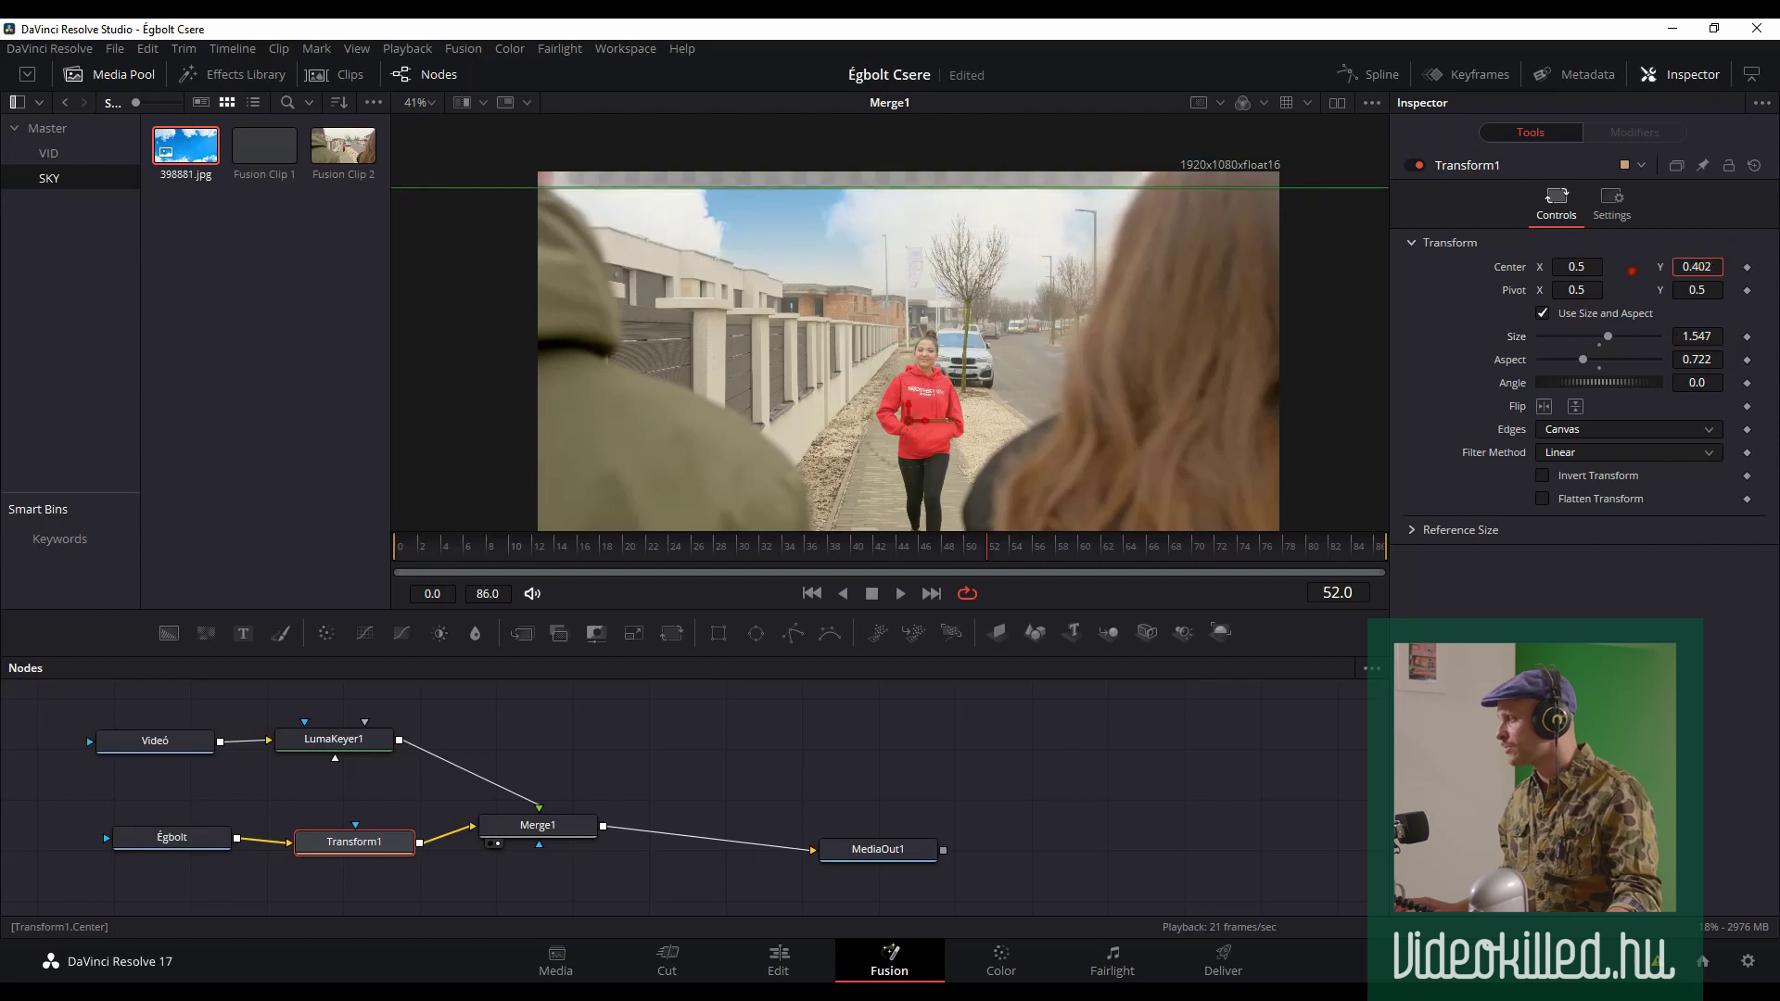
{"action": "scroll", "coordinate": [1689, 269], "scroll_direction": "down", "scroll_amount": 3}
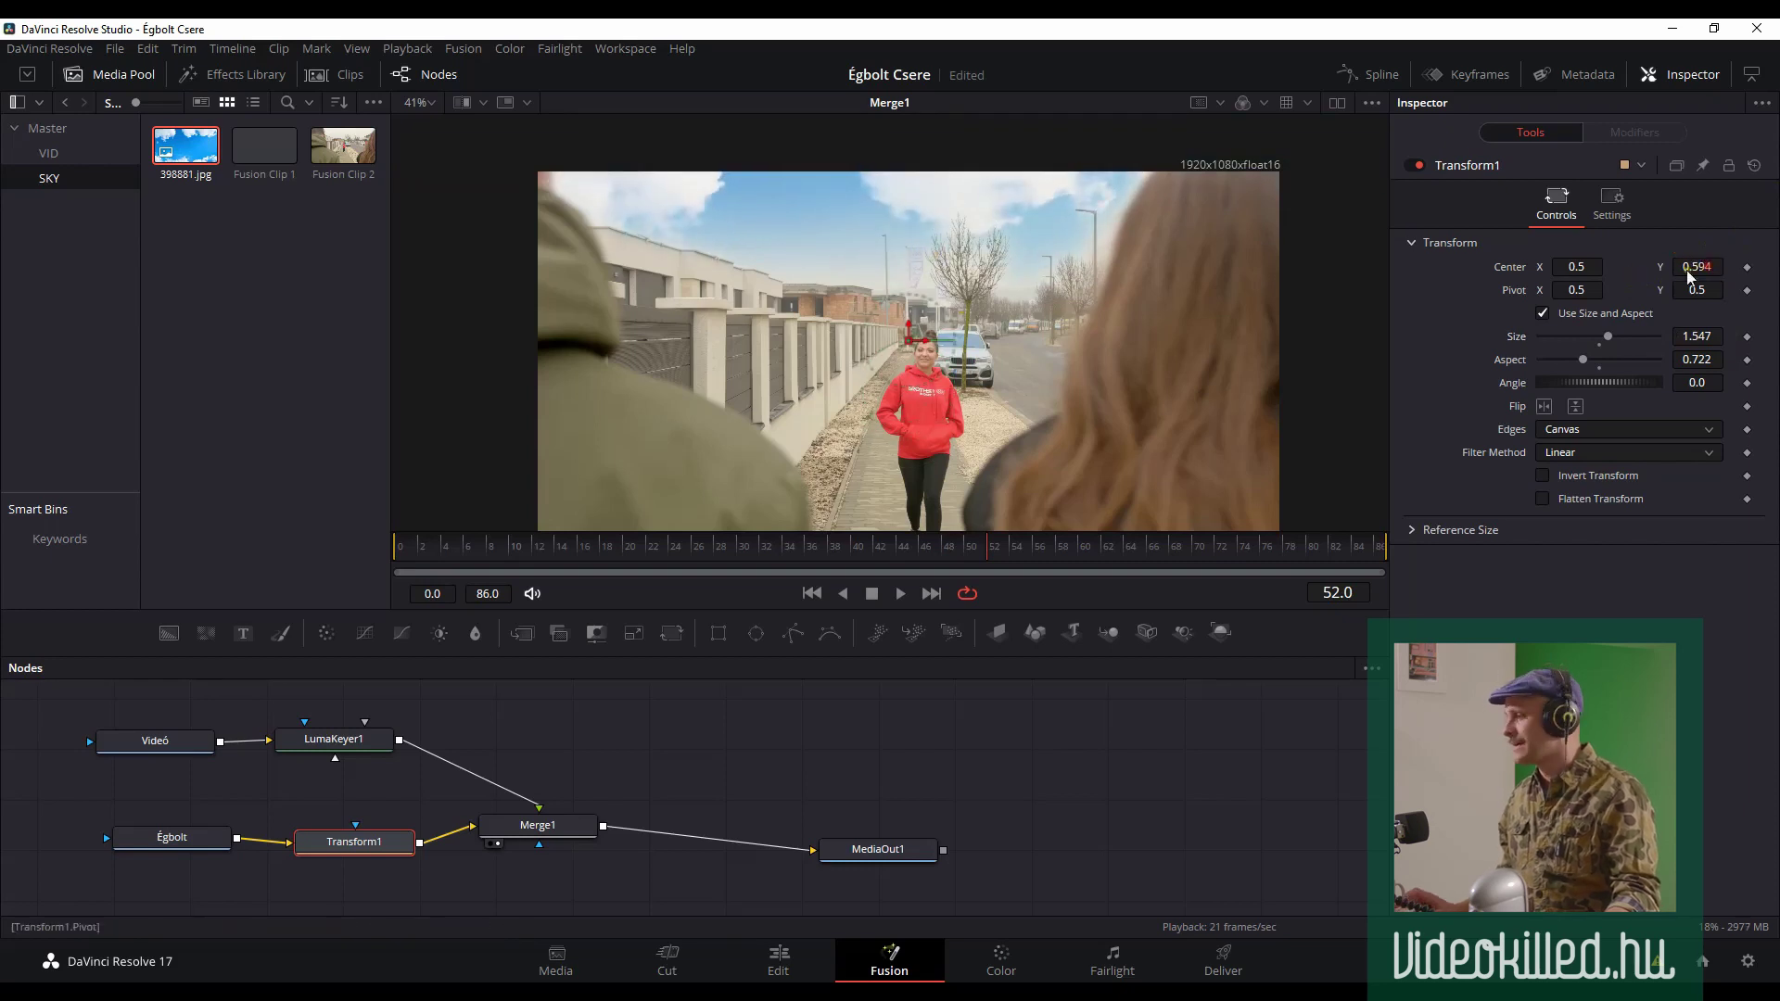
{"action": "left_click_drag", "start_coordinate": [608, 554], "coordinate": [367, 556]}
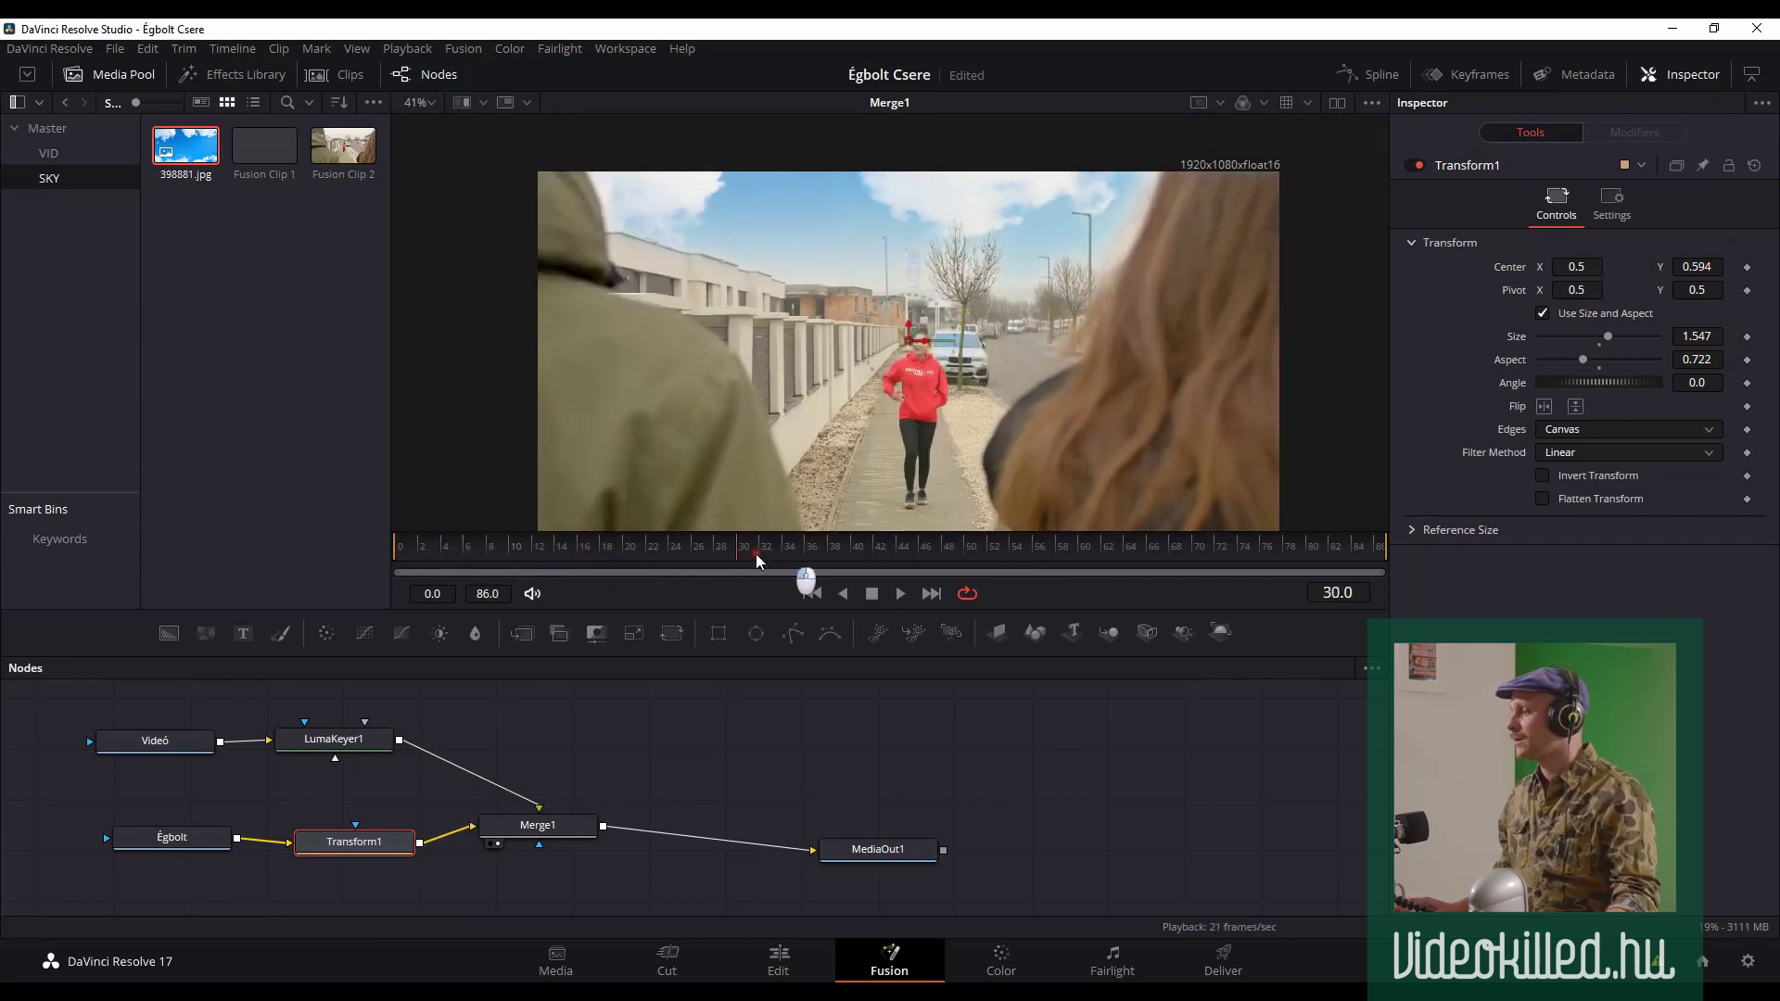
{"action": "left_click", "coordinate": [812, 593]}
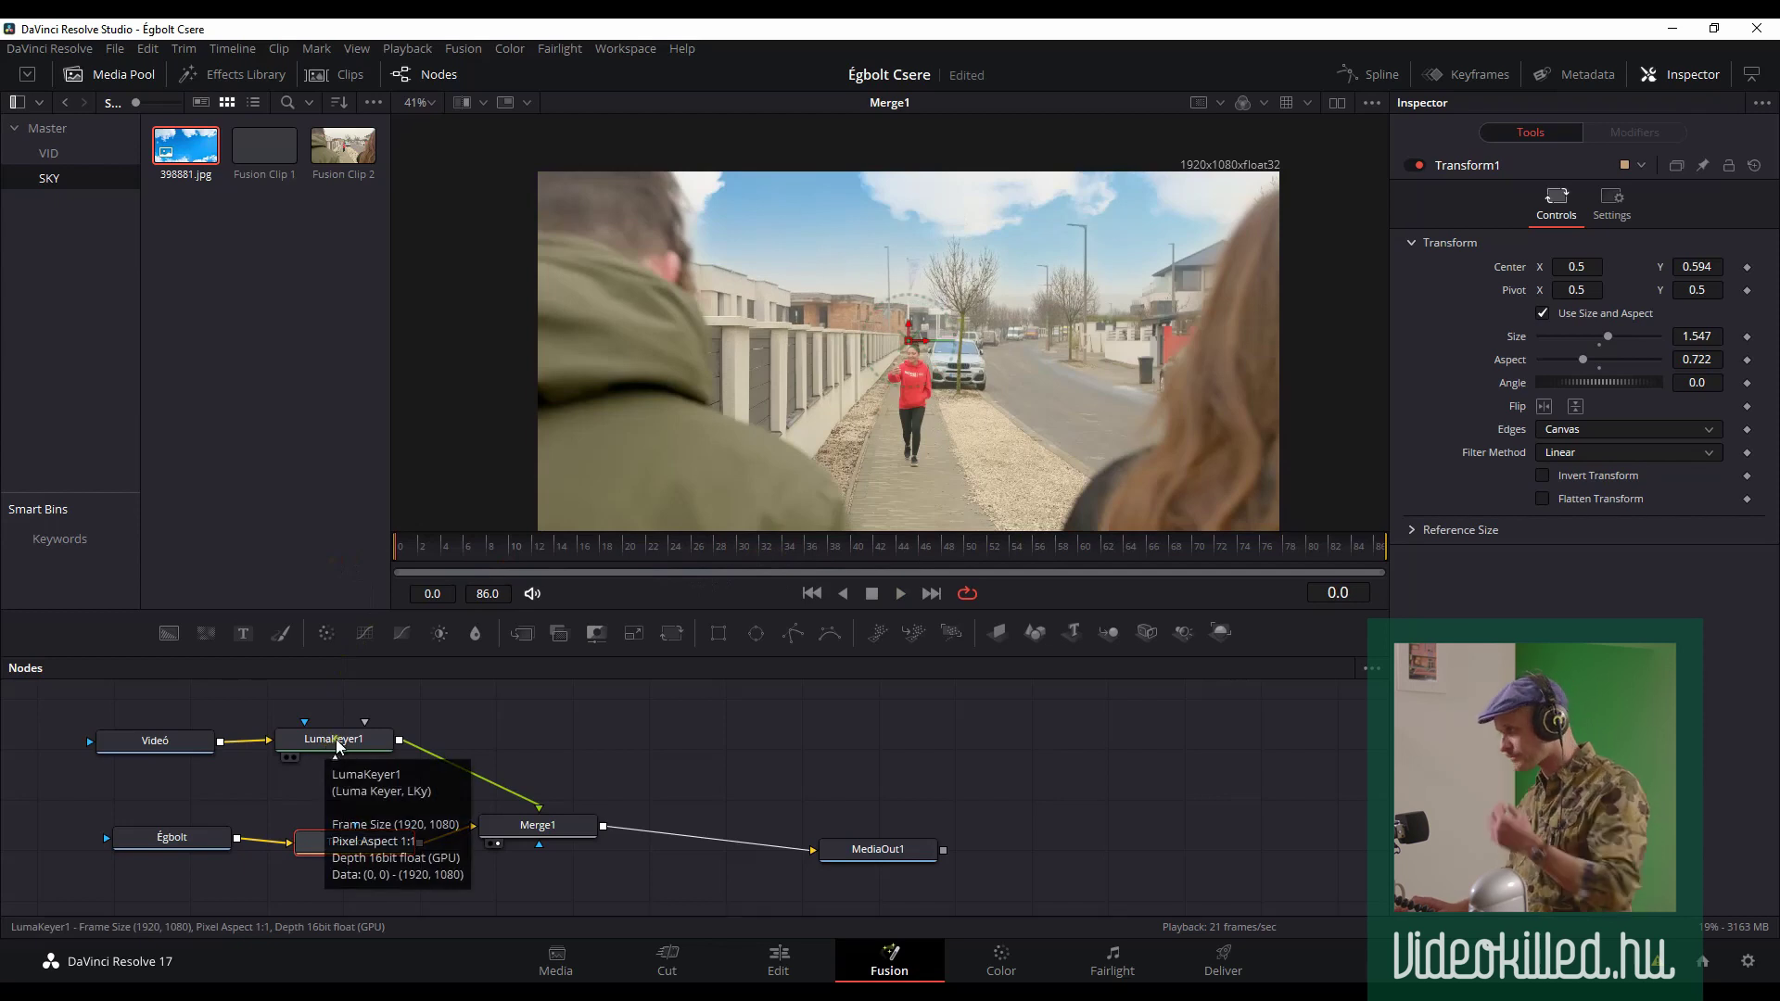
- Make room in the node graph and insert a Planar Tracker after the Vidéo footage
{"action": "left_click_drag", "start_coordinate": [337, 744], "coordinate": [416, 741]}
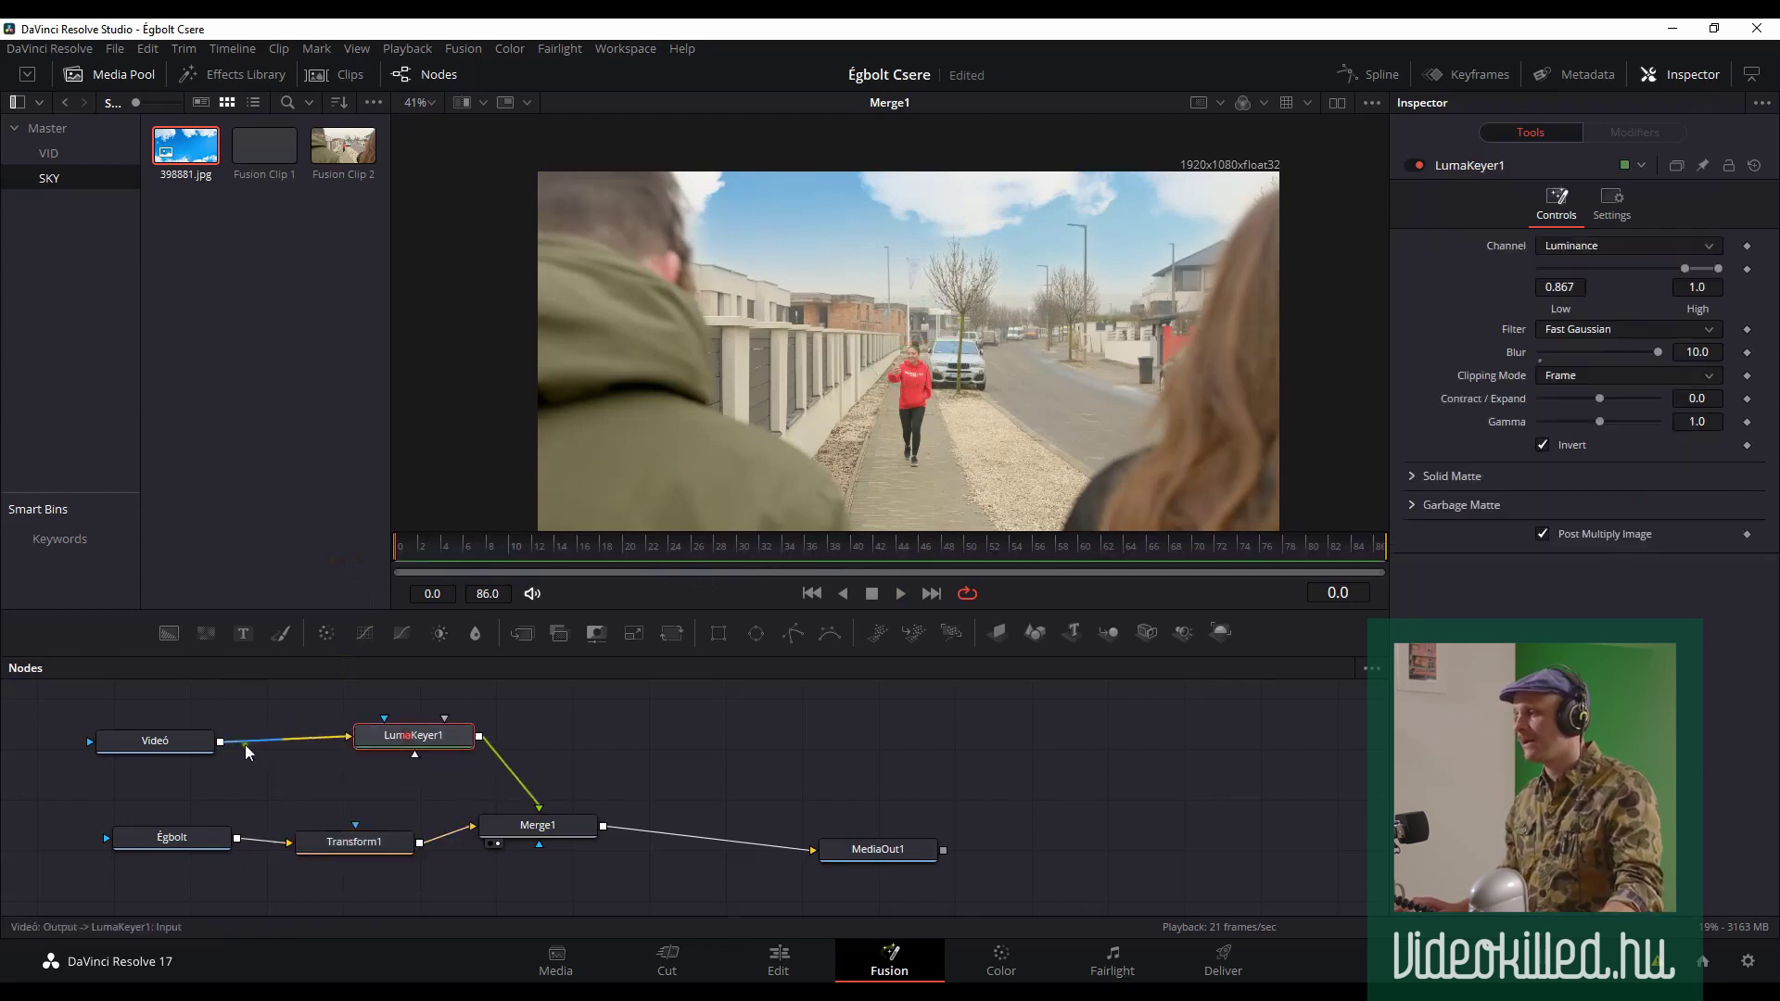
{"action": "left_click_drag", "start_coordinate": [160, 747], "coordinate": [156, 736]}
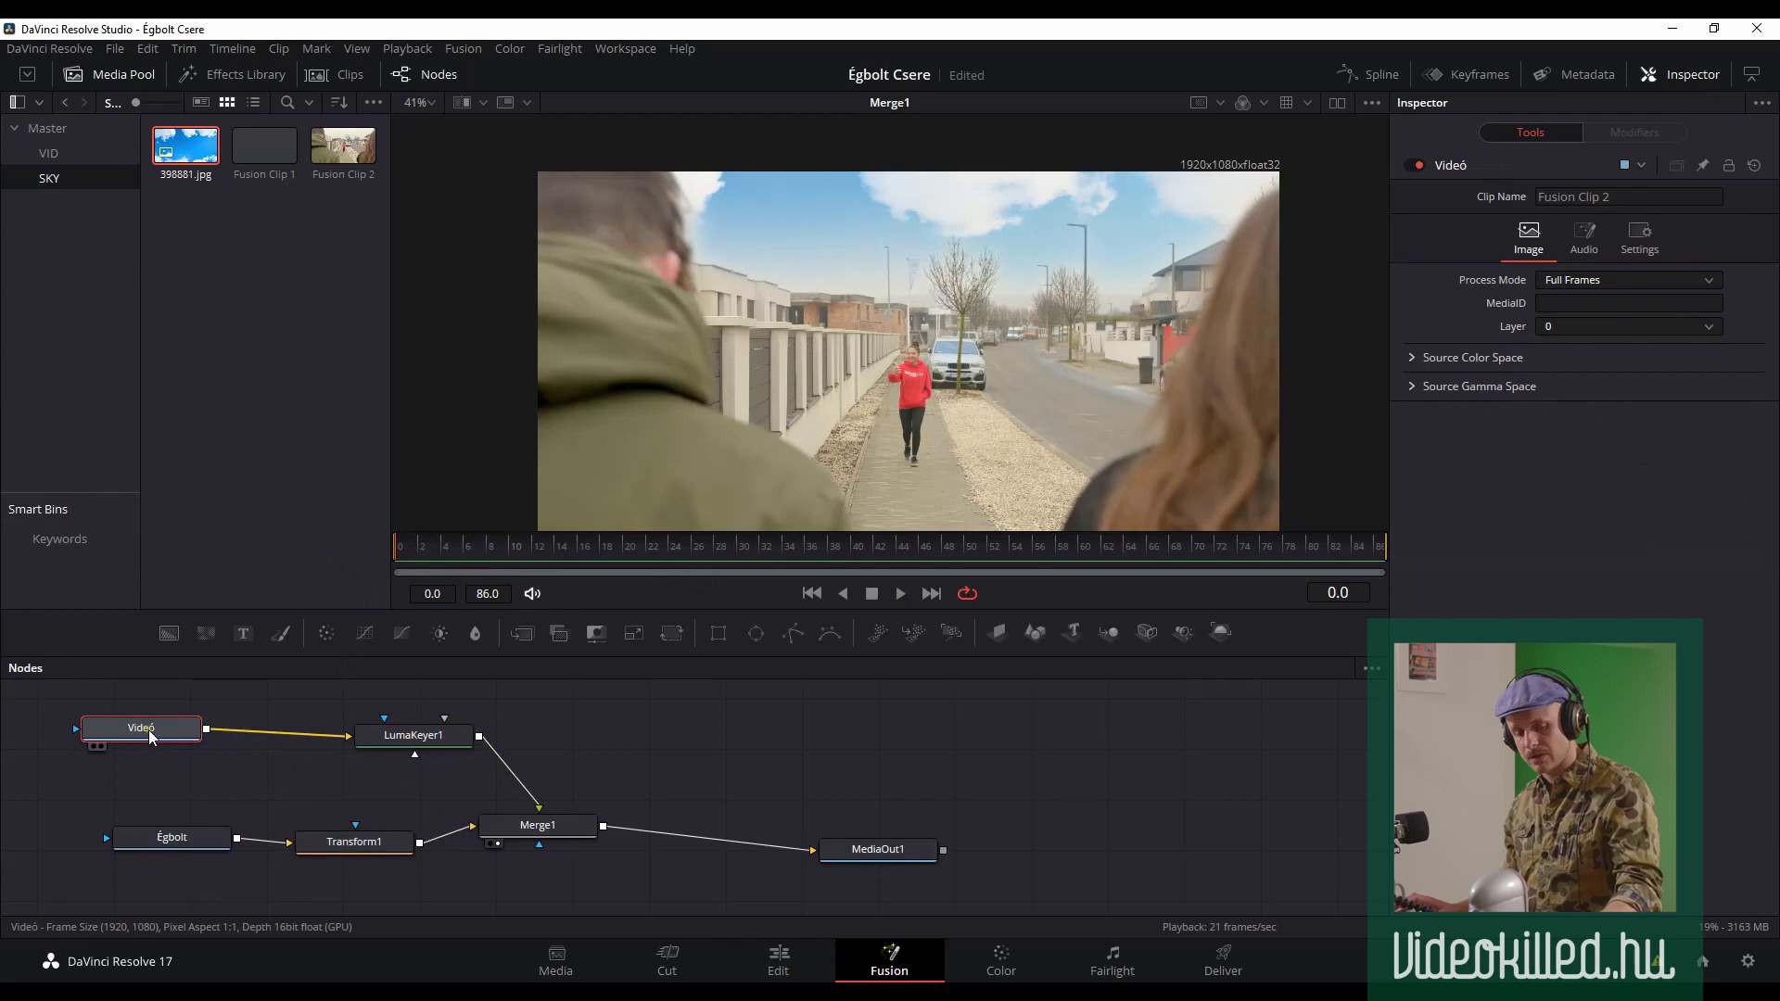
{"action": "key", "text": "shift+space"}
{"action": "type", "text": "Transform"}
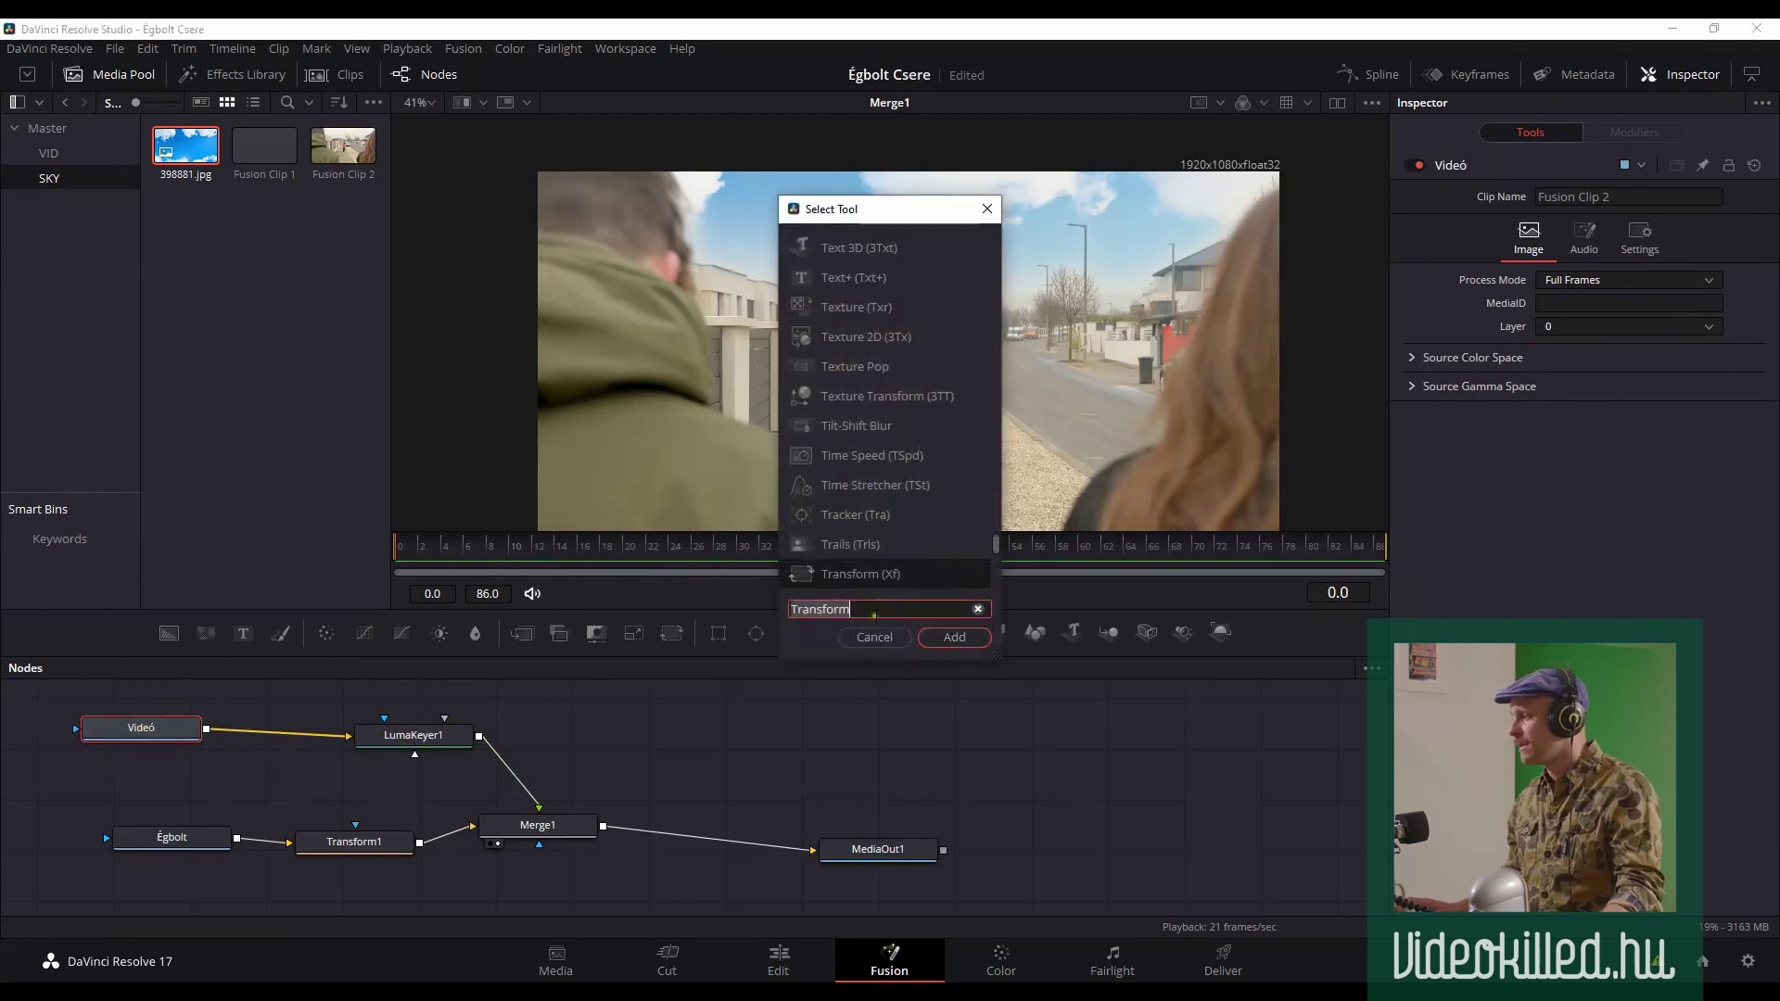
{"action": "type", "text": "p"}
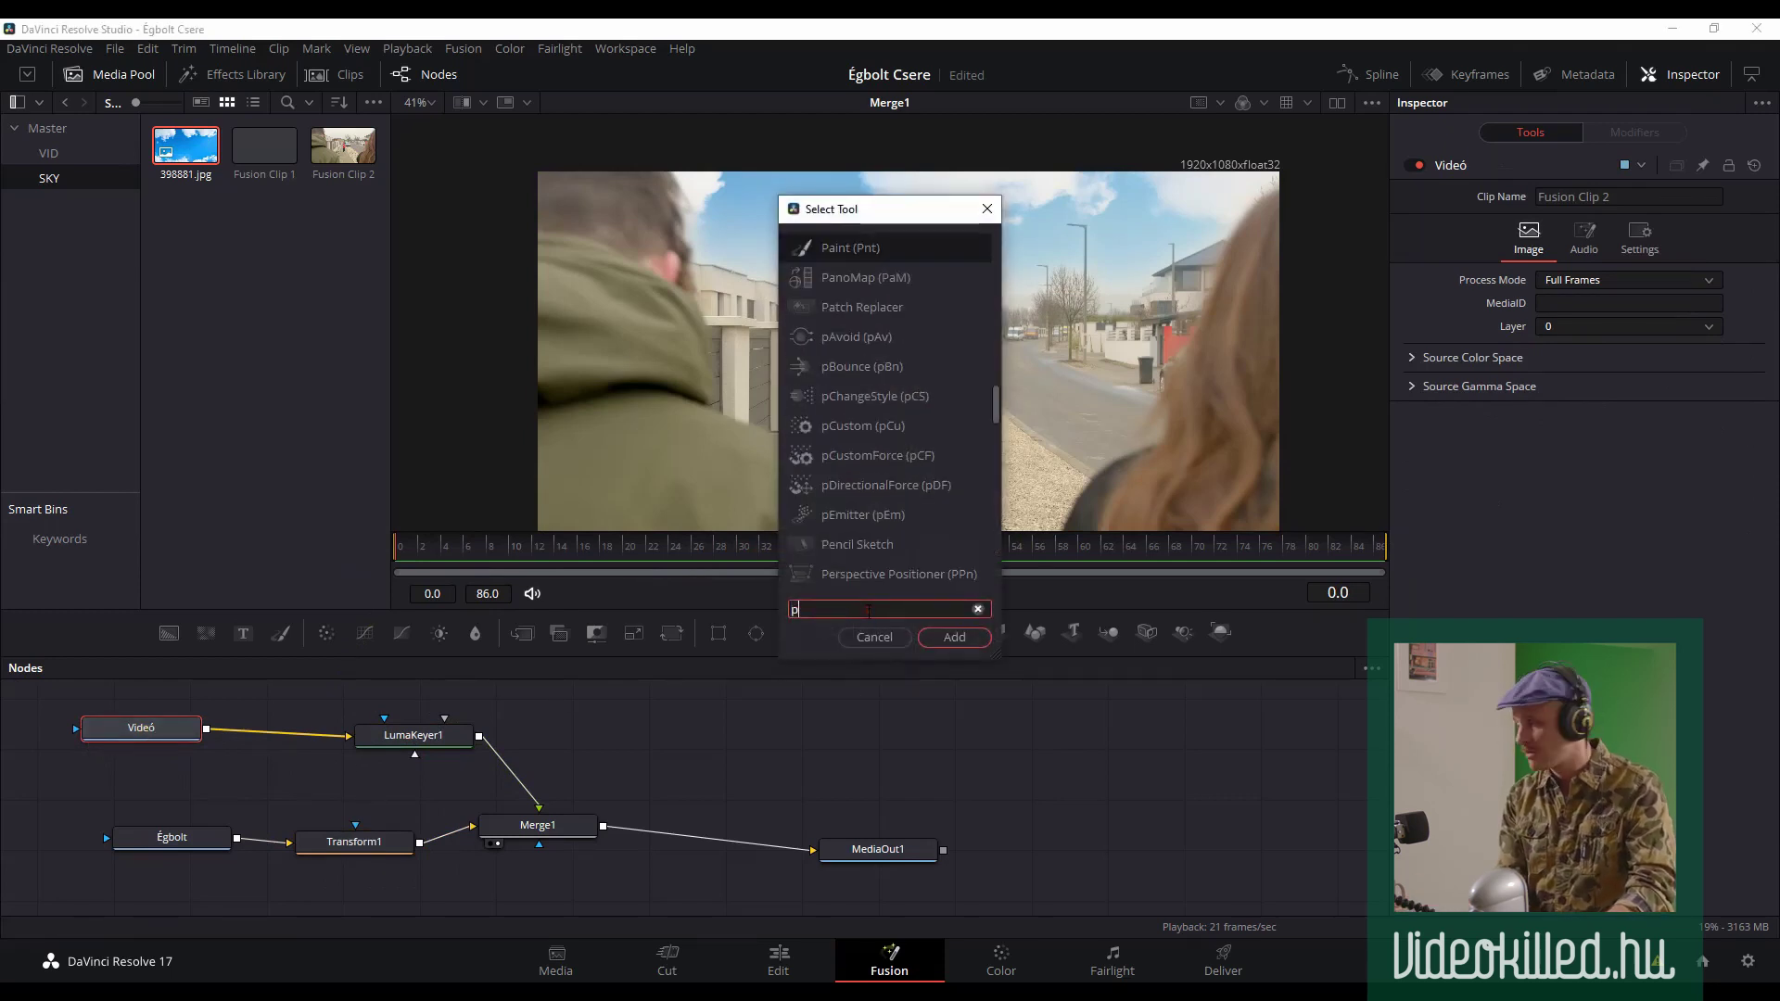
{"action": "type", "text": "lan"}
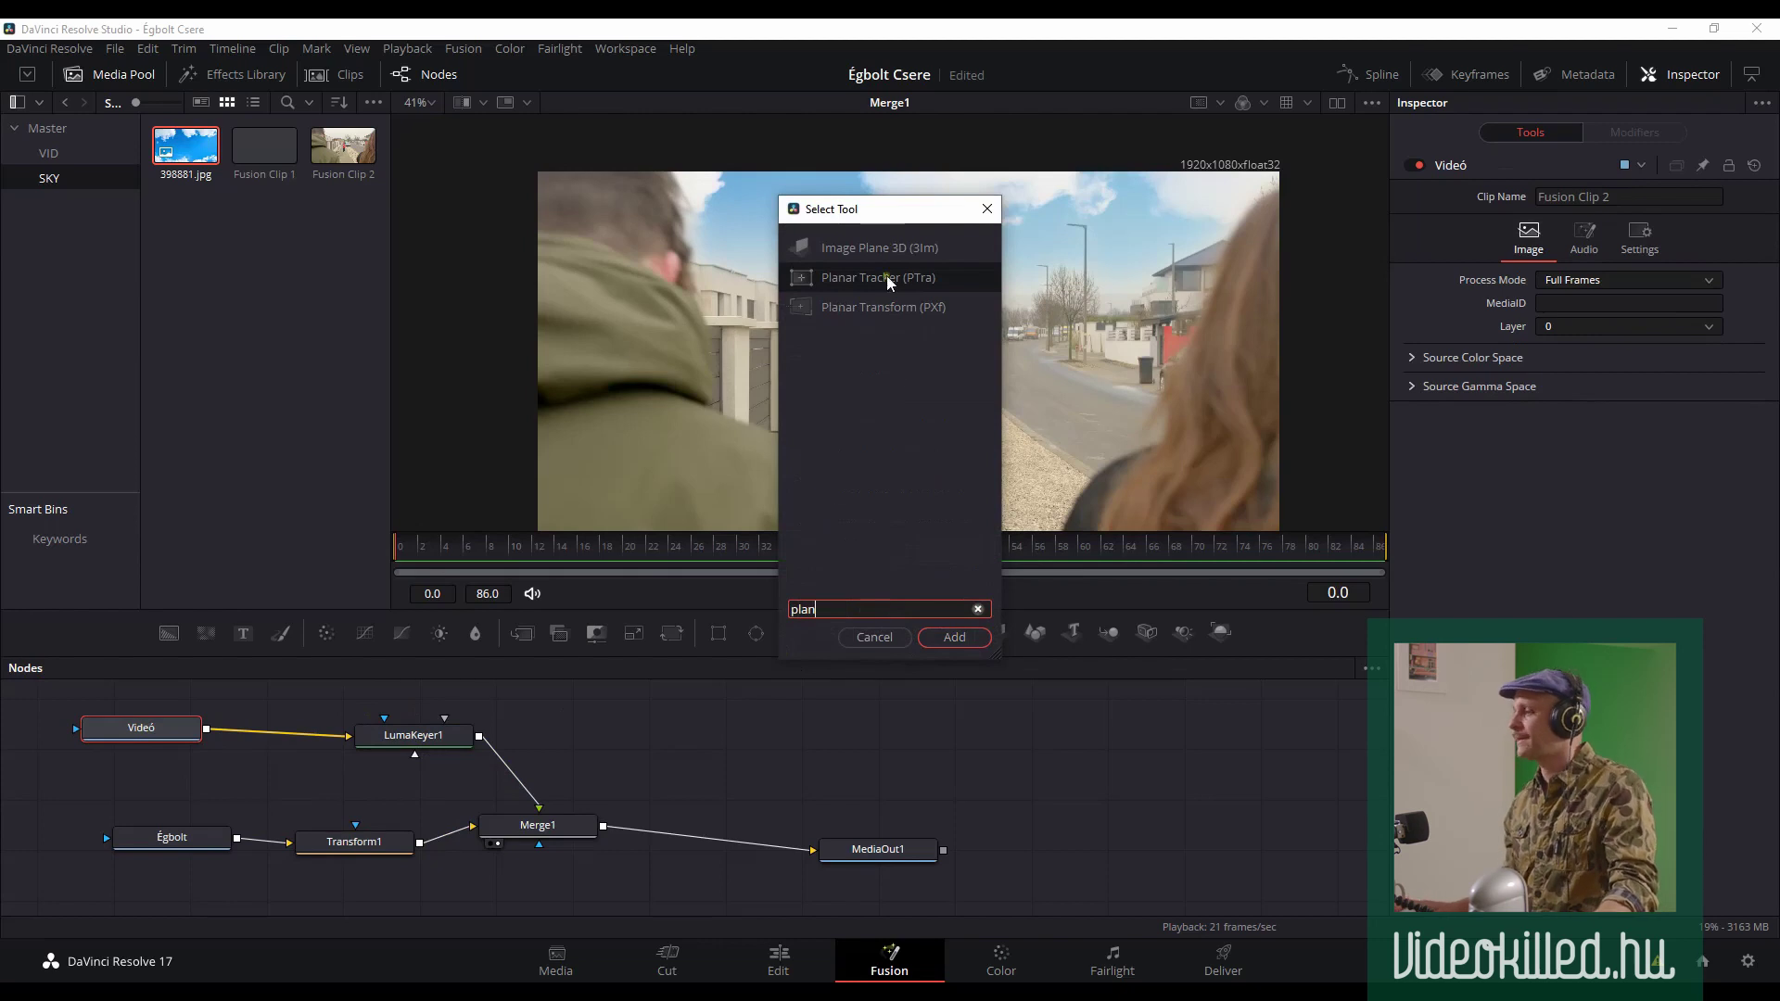
{"action": "left_click", "coordinate": [887, 278]}
{"action": "left_click", "coordinate": [954, 637]}
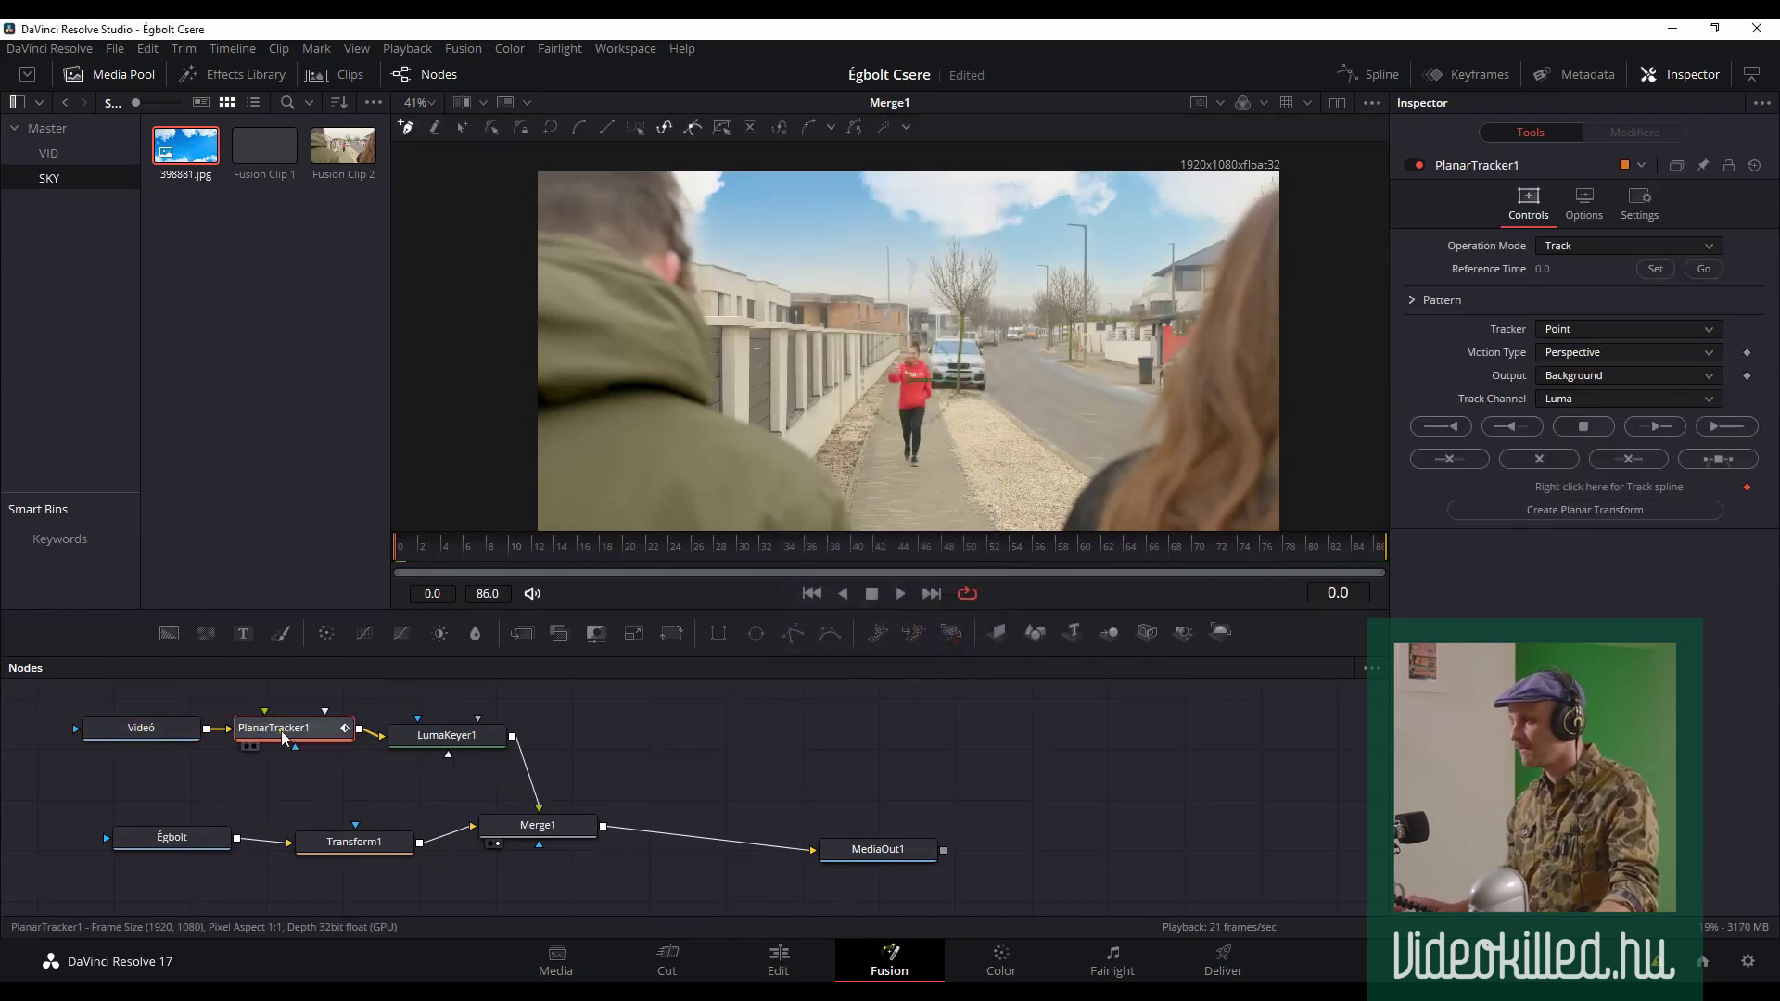
- At frame 0, outline a sky region and track it through to frame 86
{"action": "left_click_drag", "start_coordinate": [493, 562], "coordinate": [377, 556]}
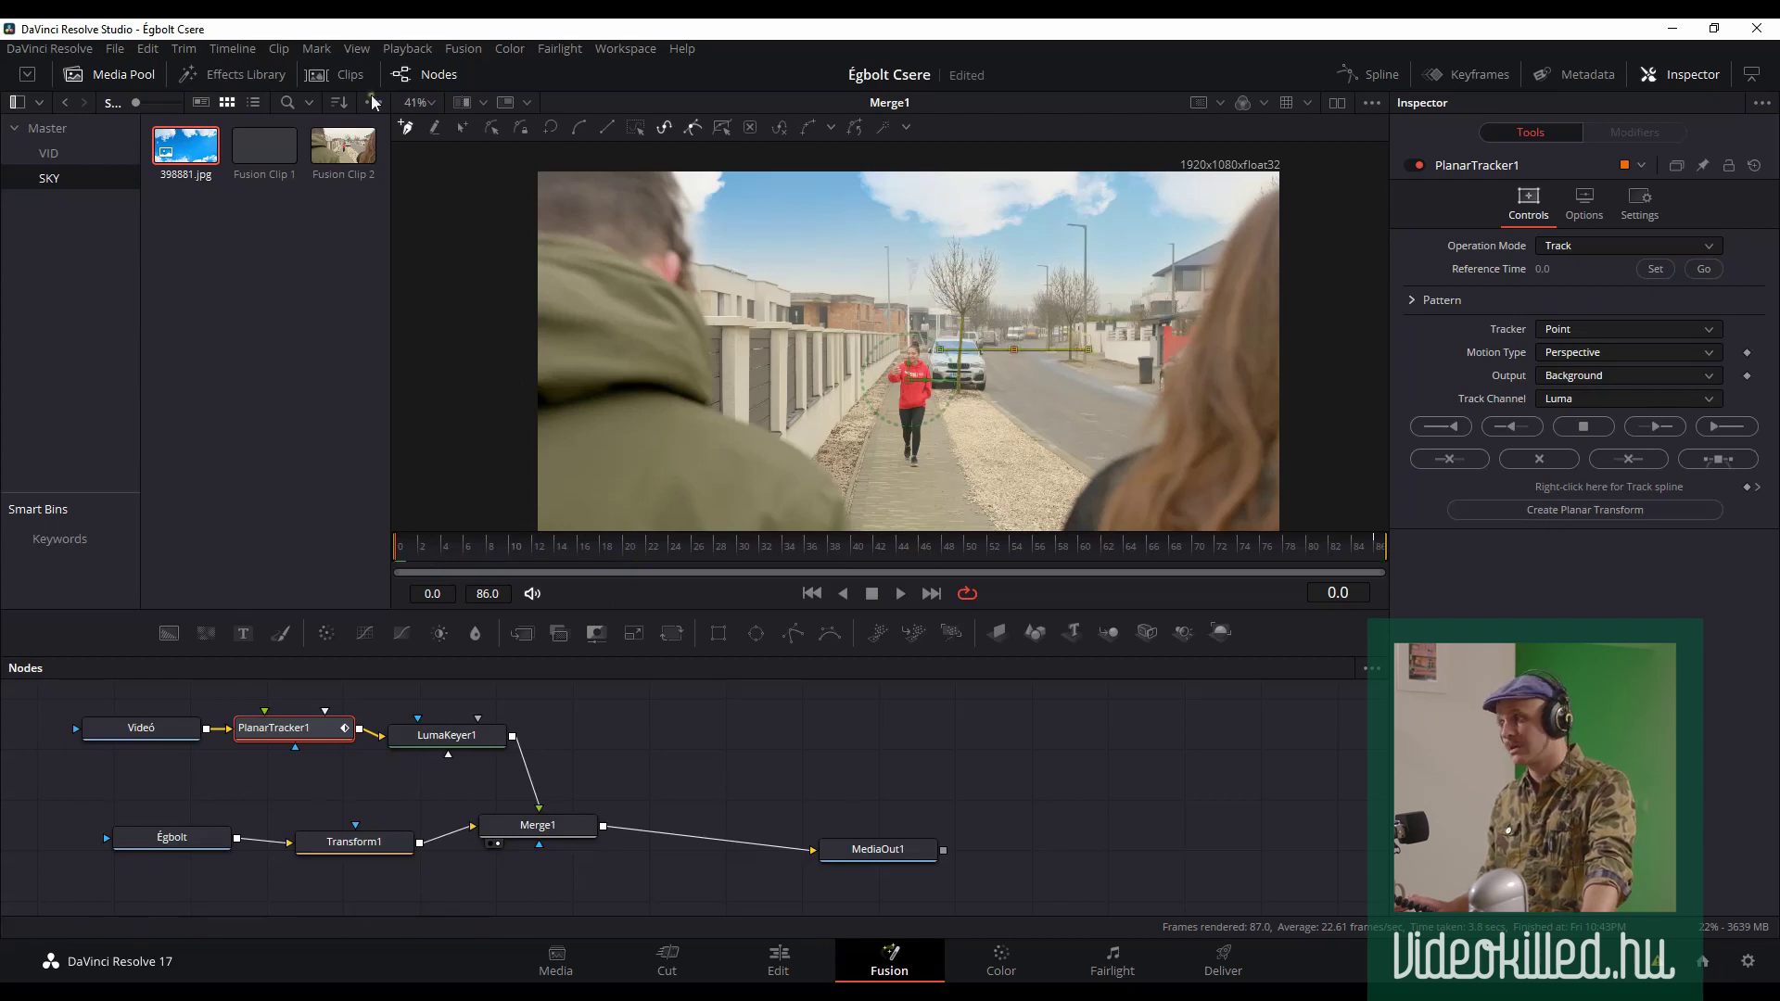
{"action": "left_click", "coordinate": [937, 316]}
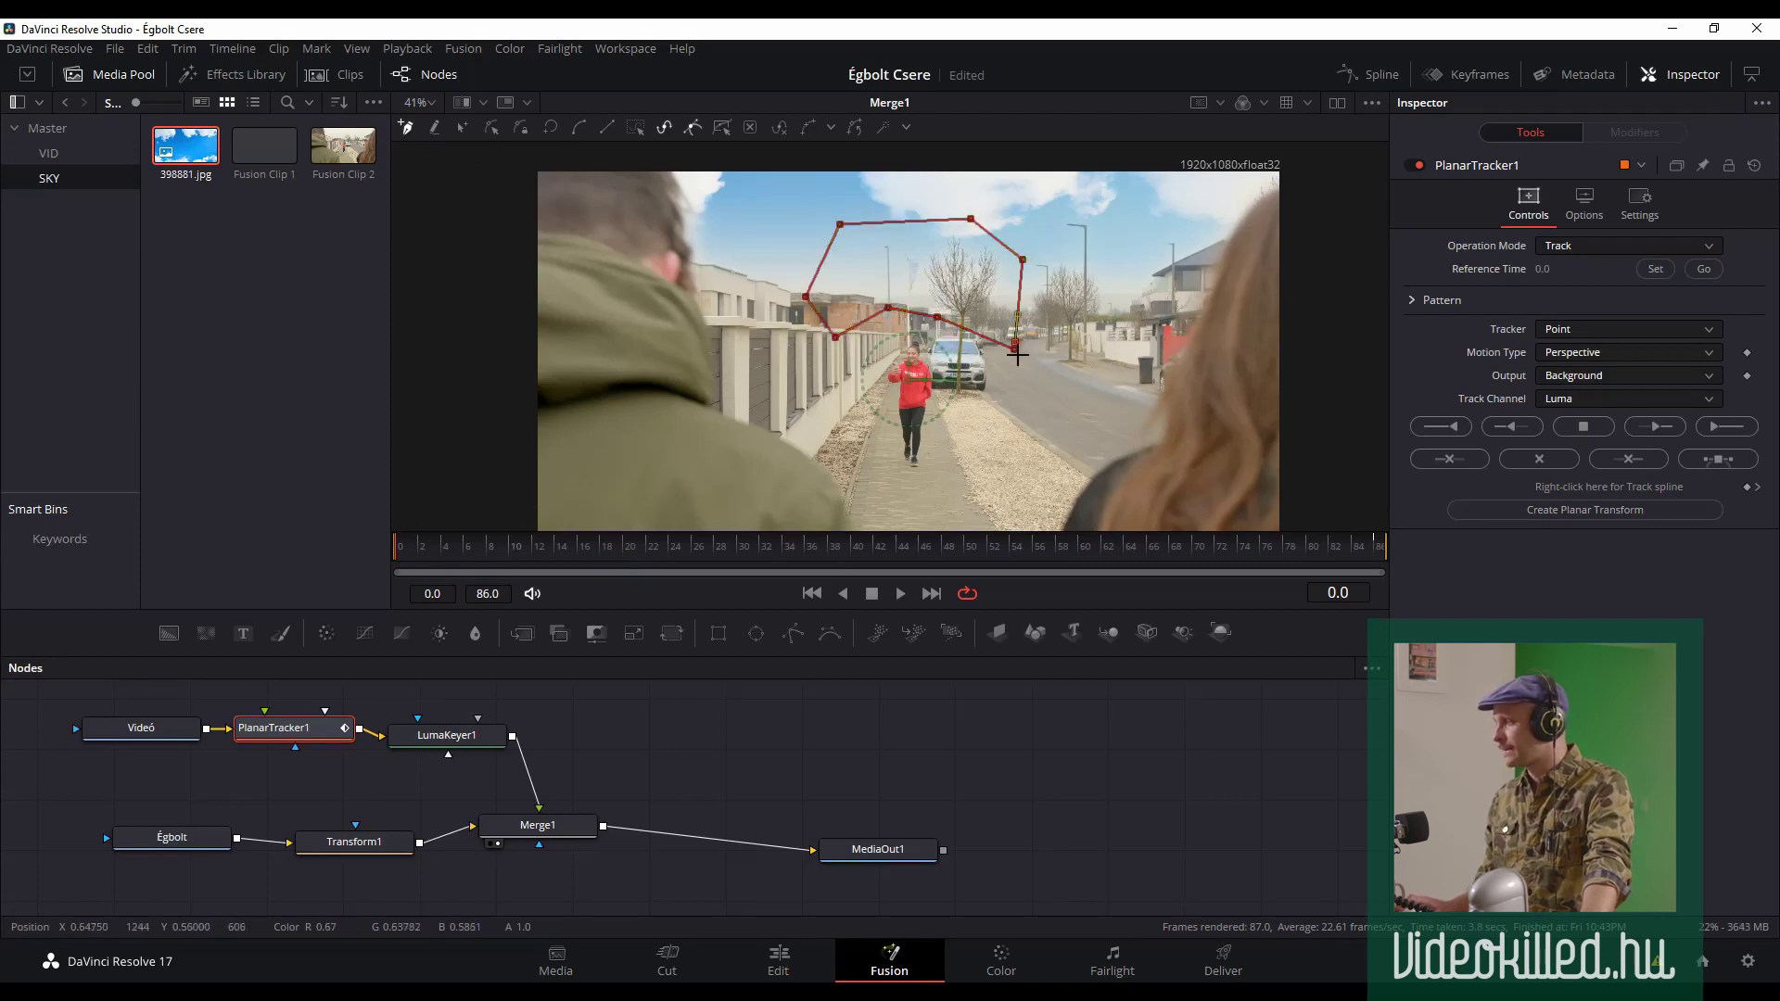
{"action": "left_click", "coordinate": [1015, 350]}
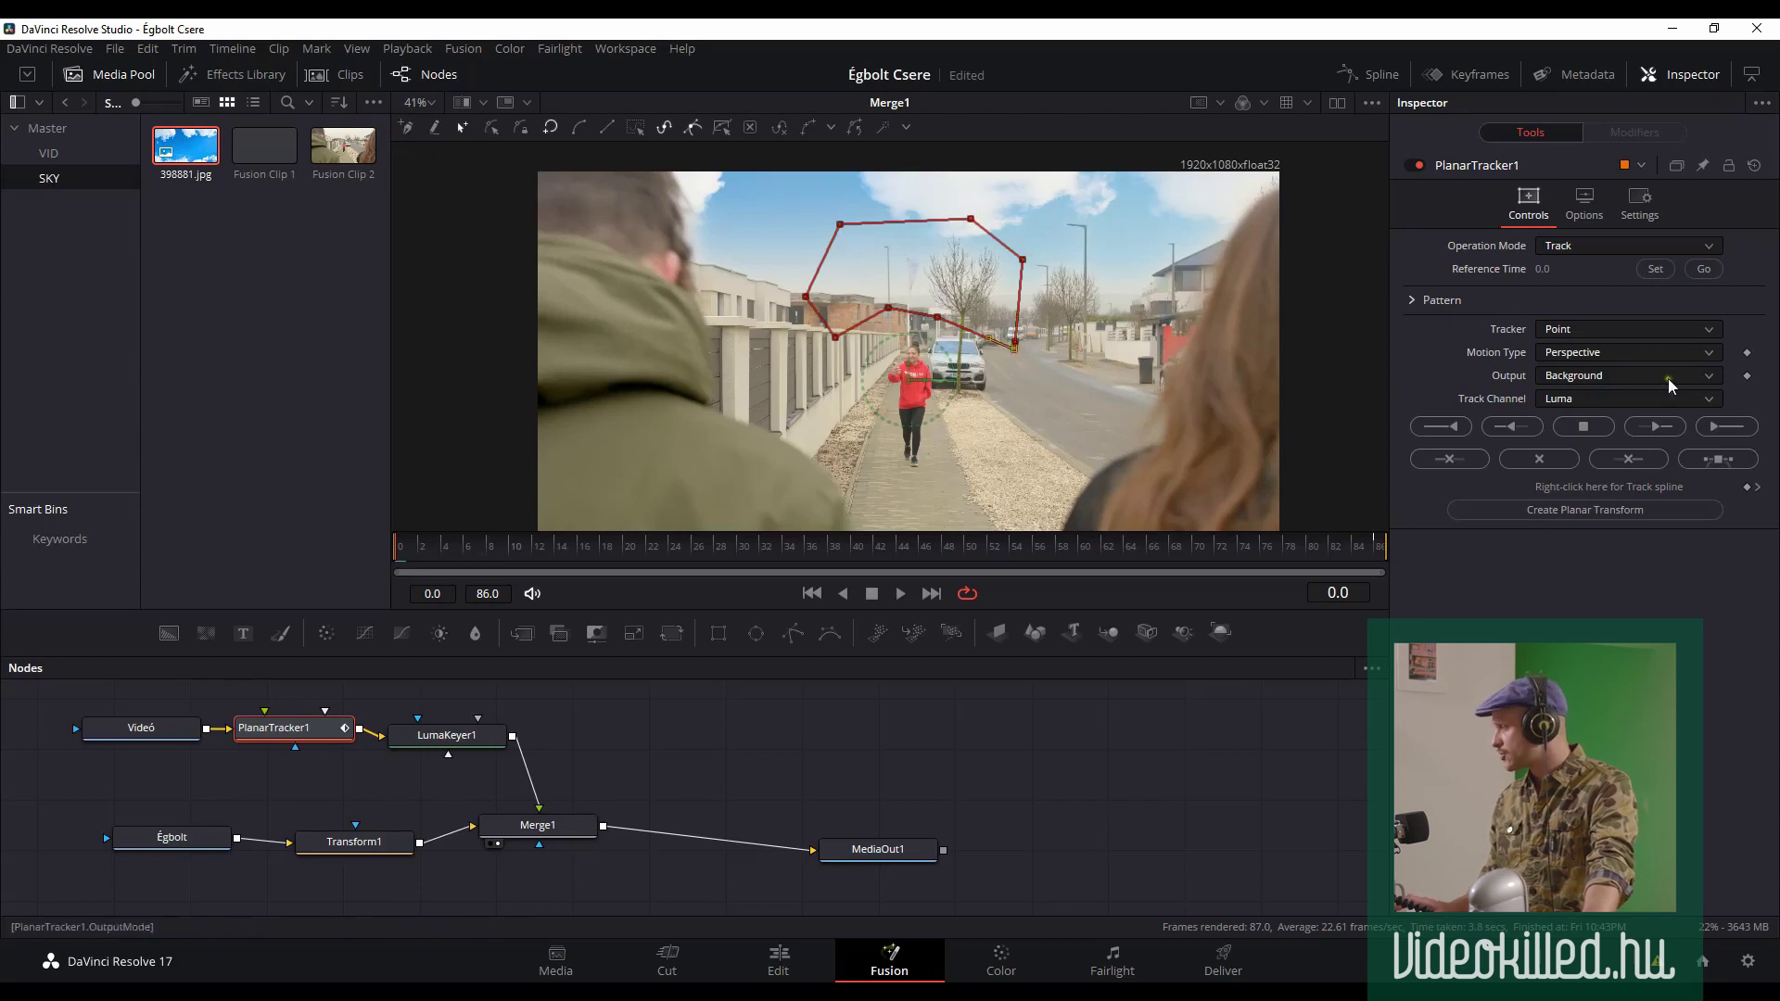
{"action": "left_click", "coordinate": [1703, 433]}
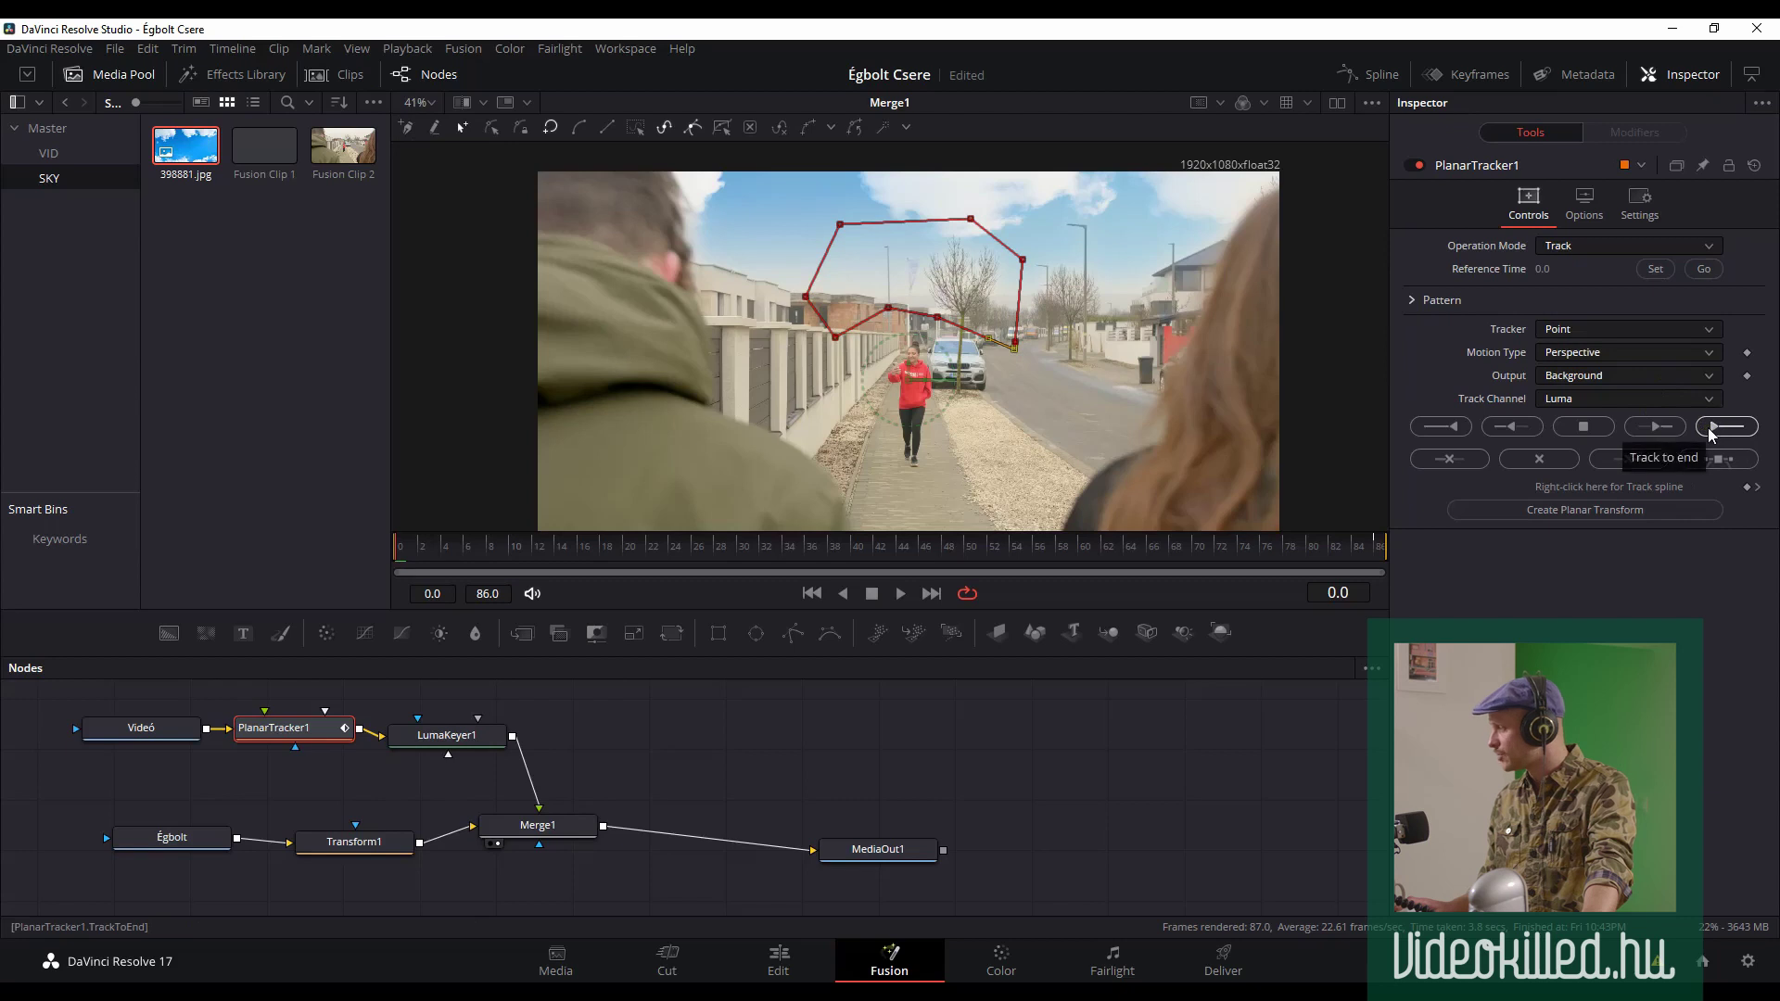
{"action": "left_click", "coordinate": [1713, 433]}
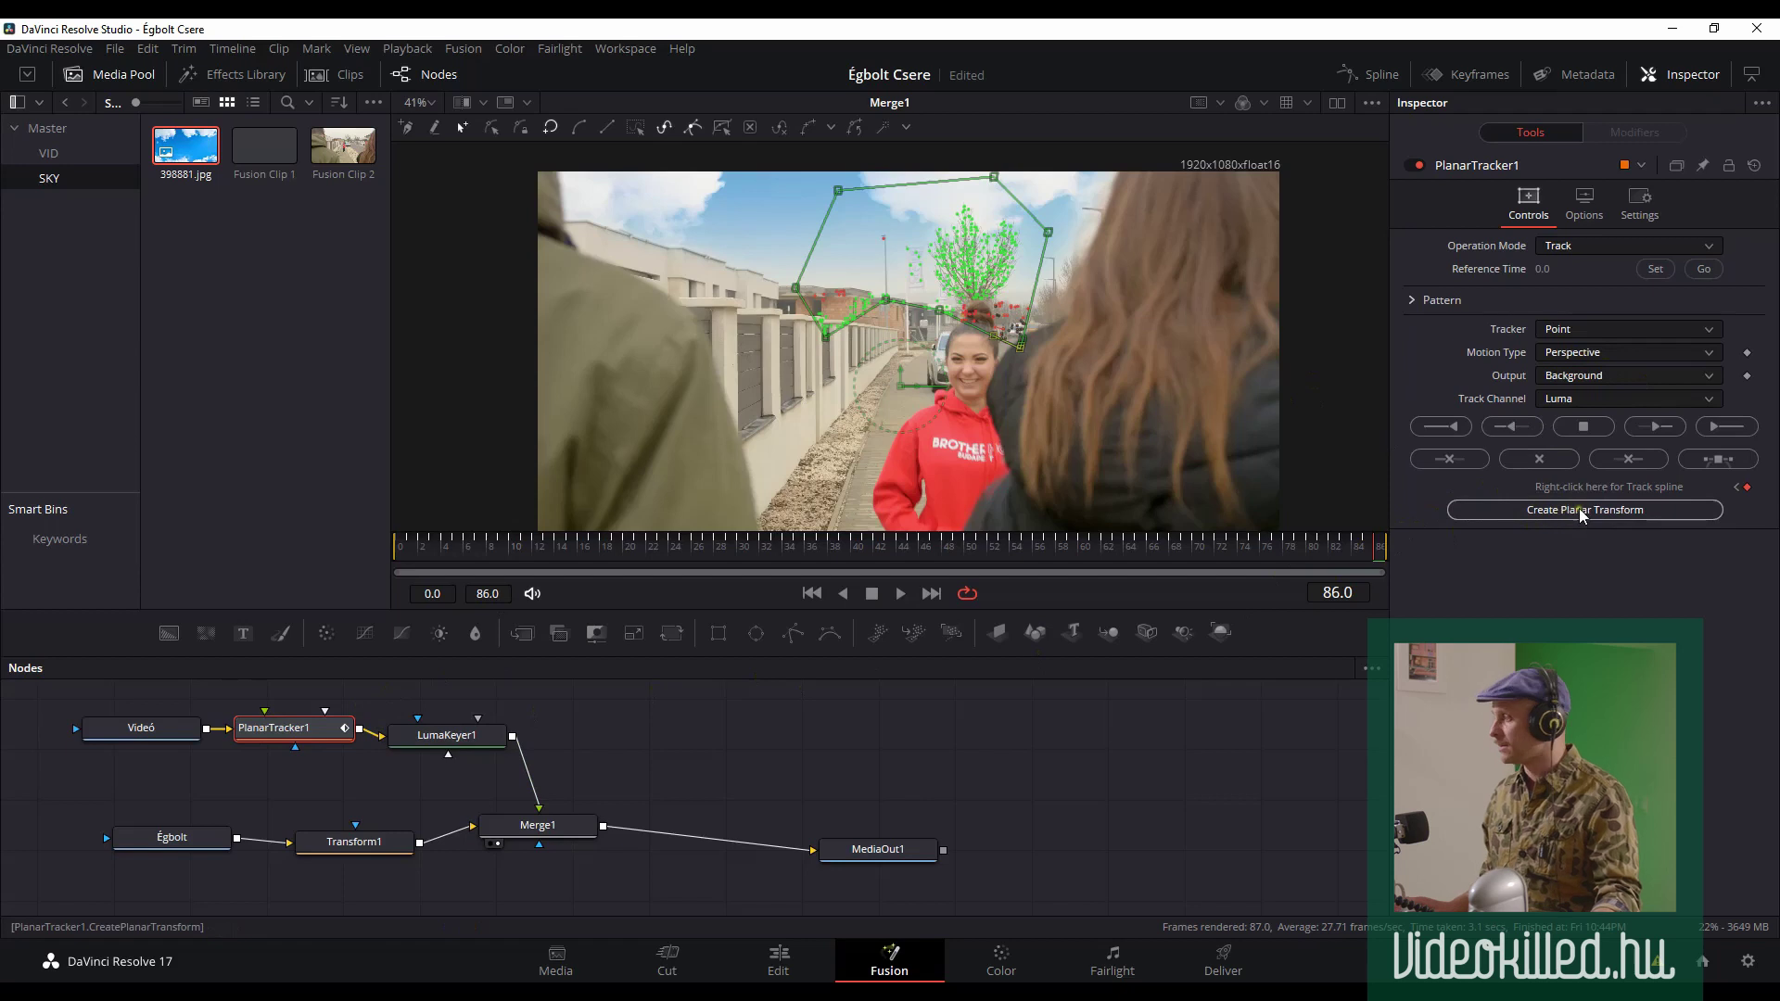
- Create PlanarTransform1 from the track, tidy the nodes, and disconnect Transform1 from Merge1
{"action": "left_click", "coordinate": [1582, 516]}
{"action": "left_click_drag", "start_coordinate": [117, 755], "coordinate": [288, 799]}
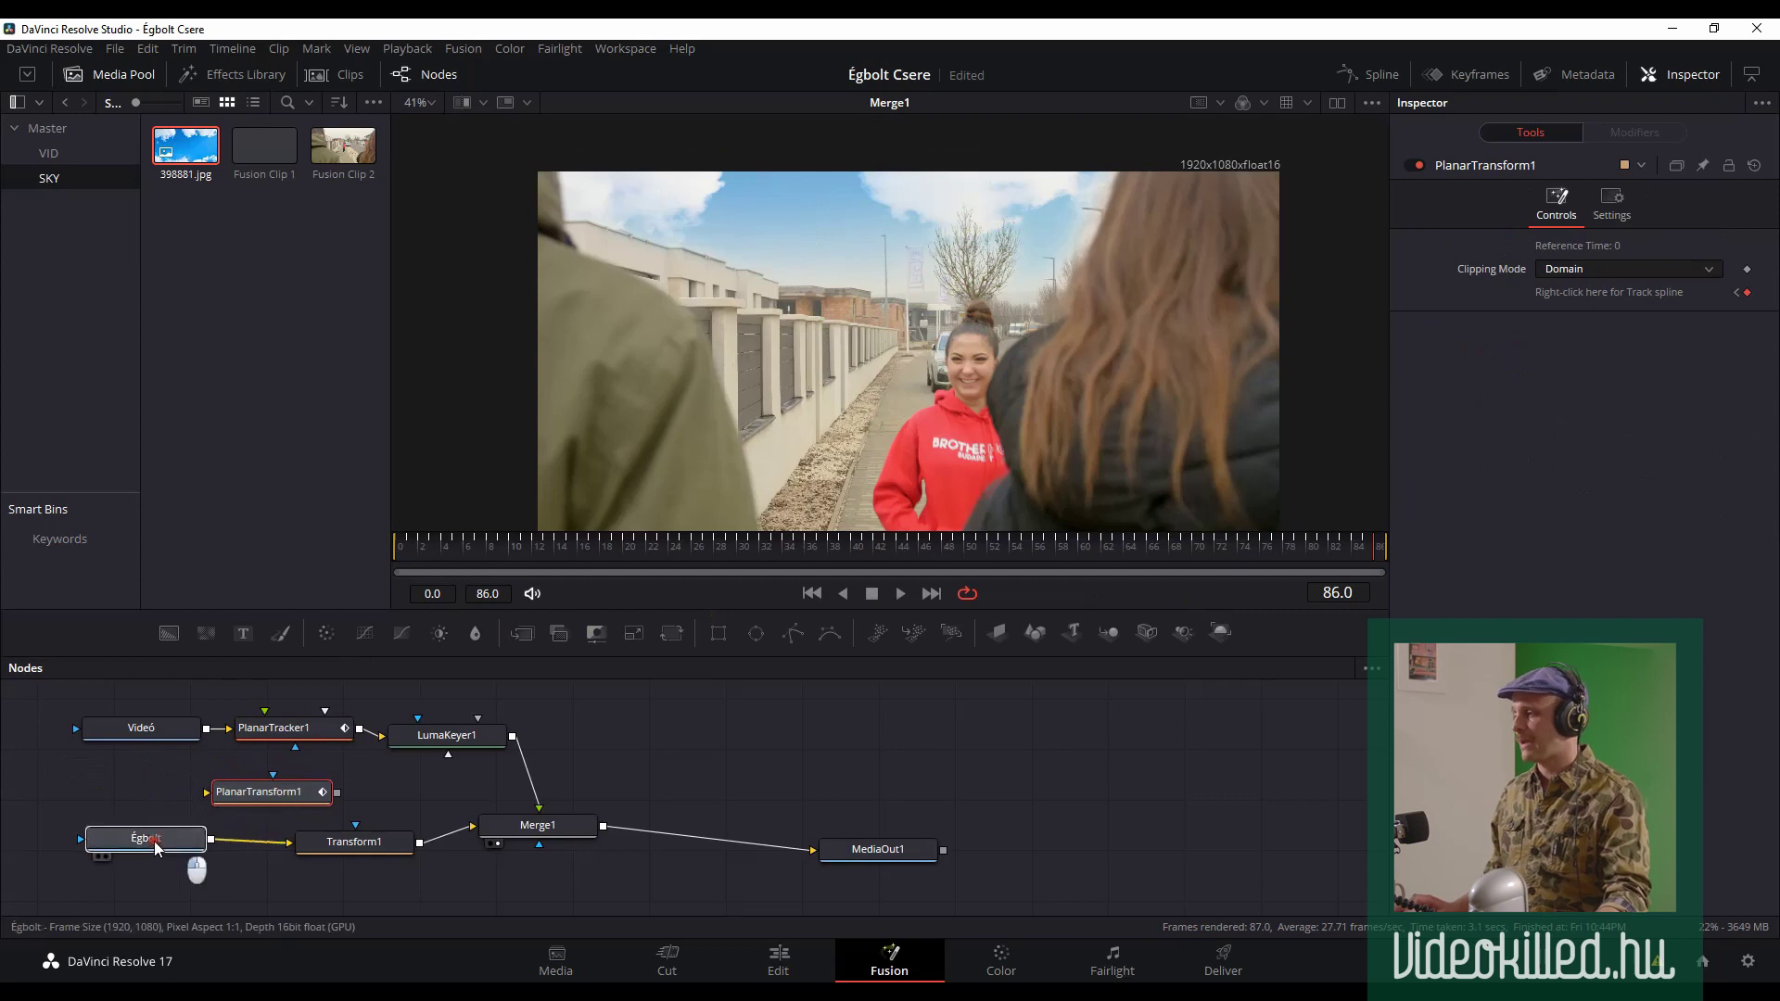
{"action": "left_click_drag", "start_coordinate": [154, 845], "coordinate": [115, 836]}
{"action": "left_click_drag", "start_coordinate": [332, 854], "coordinate": [225, 869]}
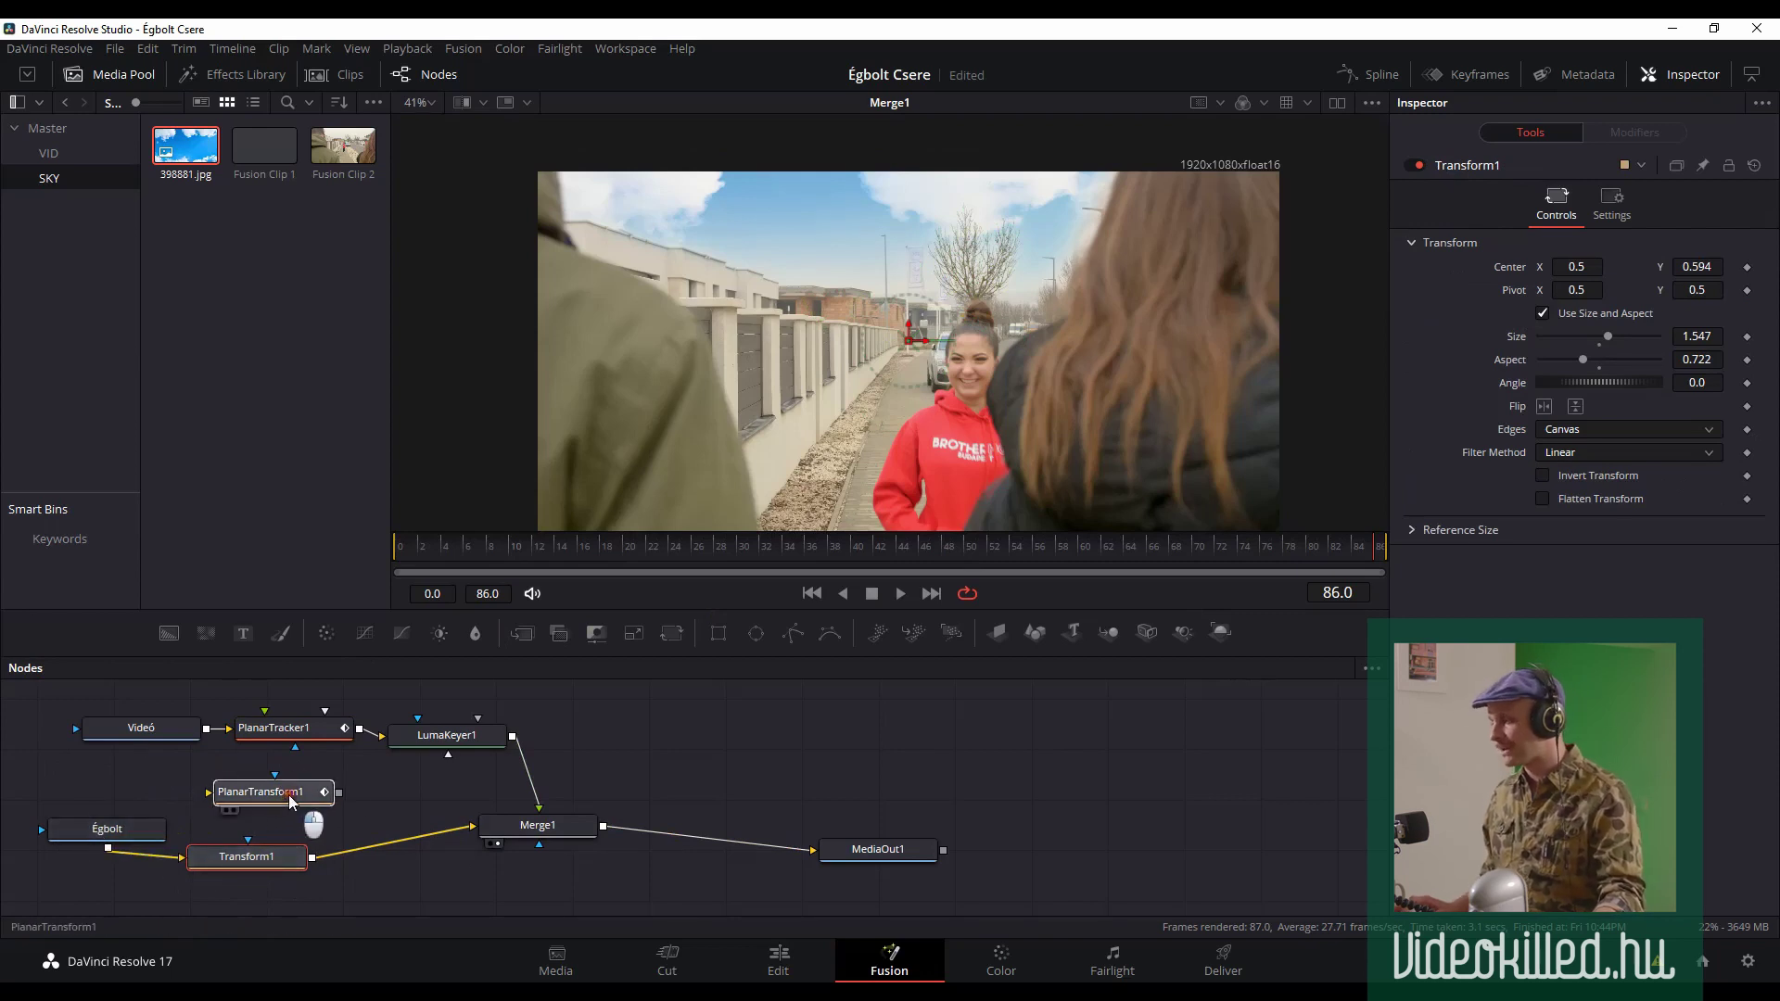
{"action": "left_click_drag", "start_coordinate": [285, 795], "coordinate": [331, 795]}
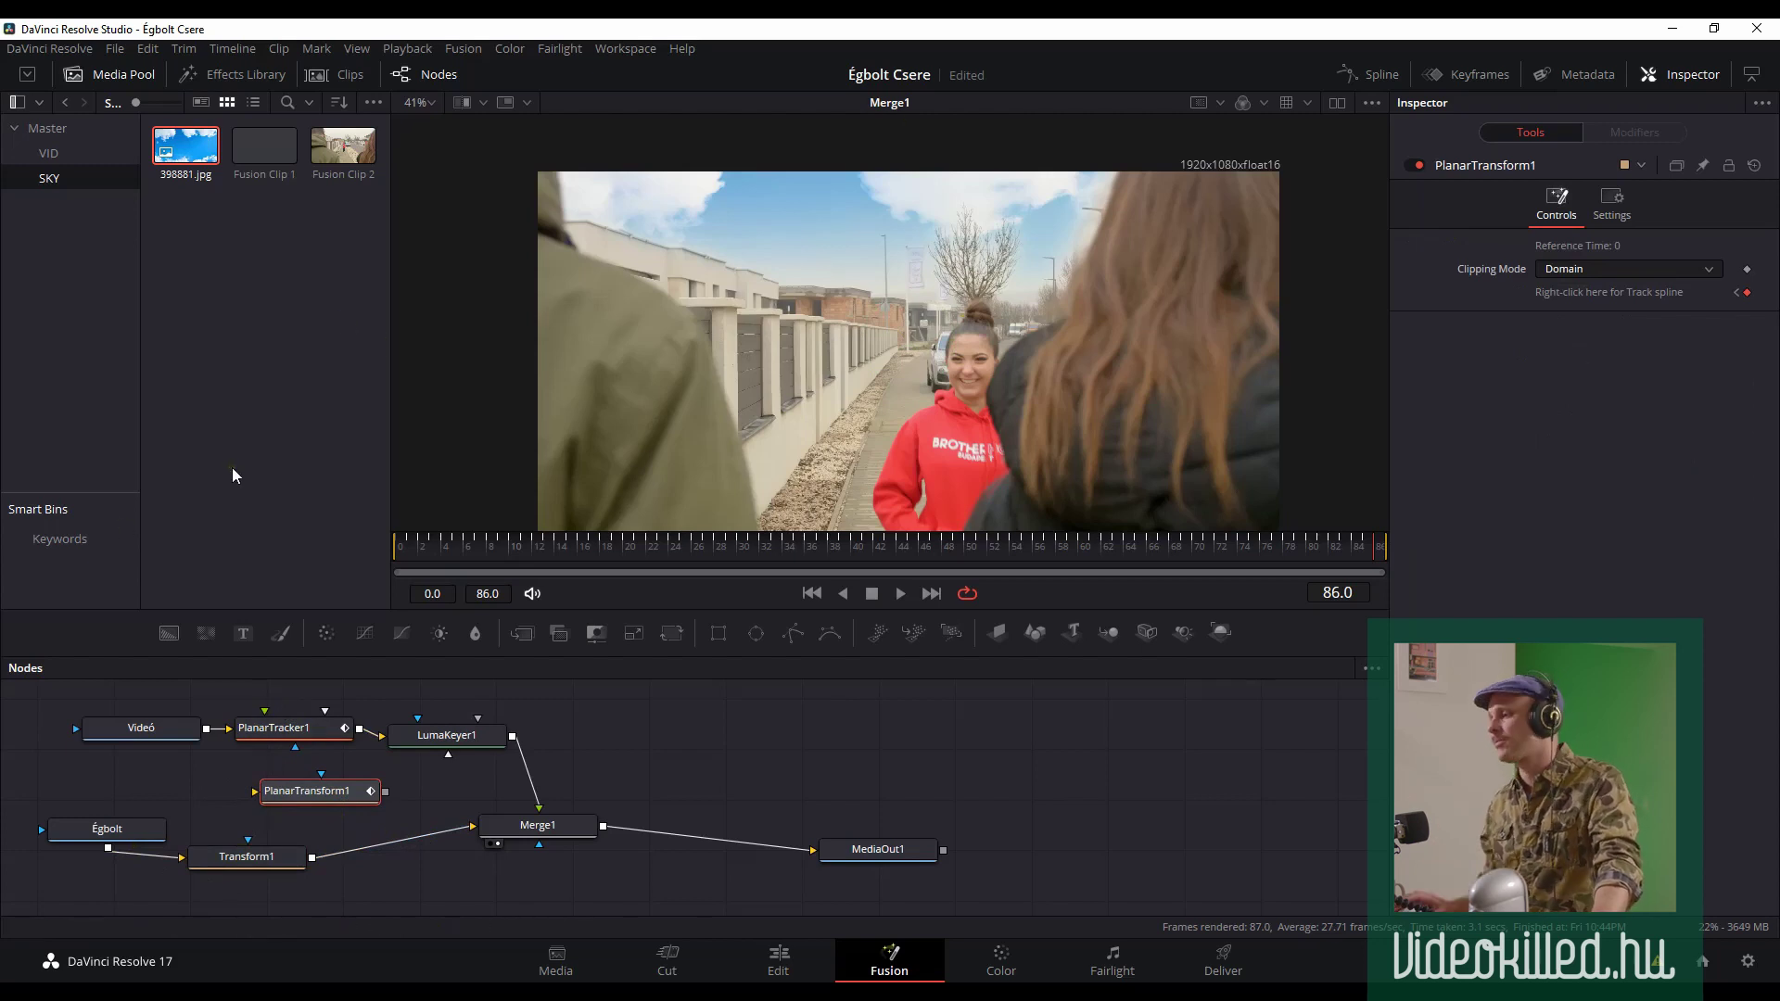
{"action": "mouse_move", "coordinate": [337, 788]}
{"action": "left_mouse_down"}
{"action": "mouse_move", "coordinate": [395, 797]}
{"action": "mouse_move", "coordinate": [320, 839]}
{"action": "mouse_move", "coordinate": [316, 814]}
{"action": "left_mouse_up"}
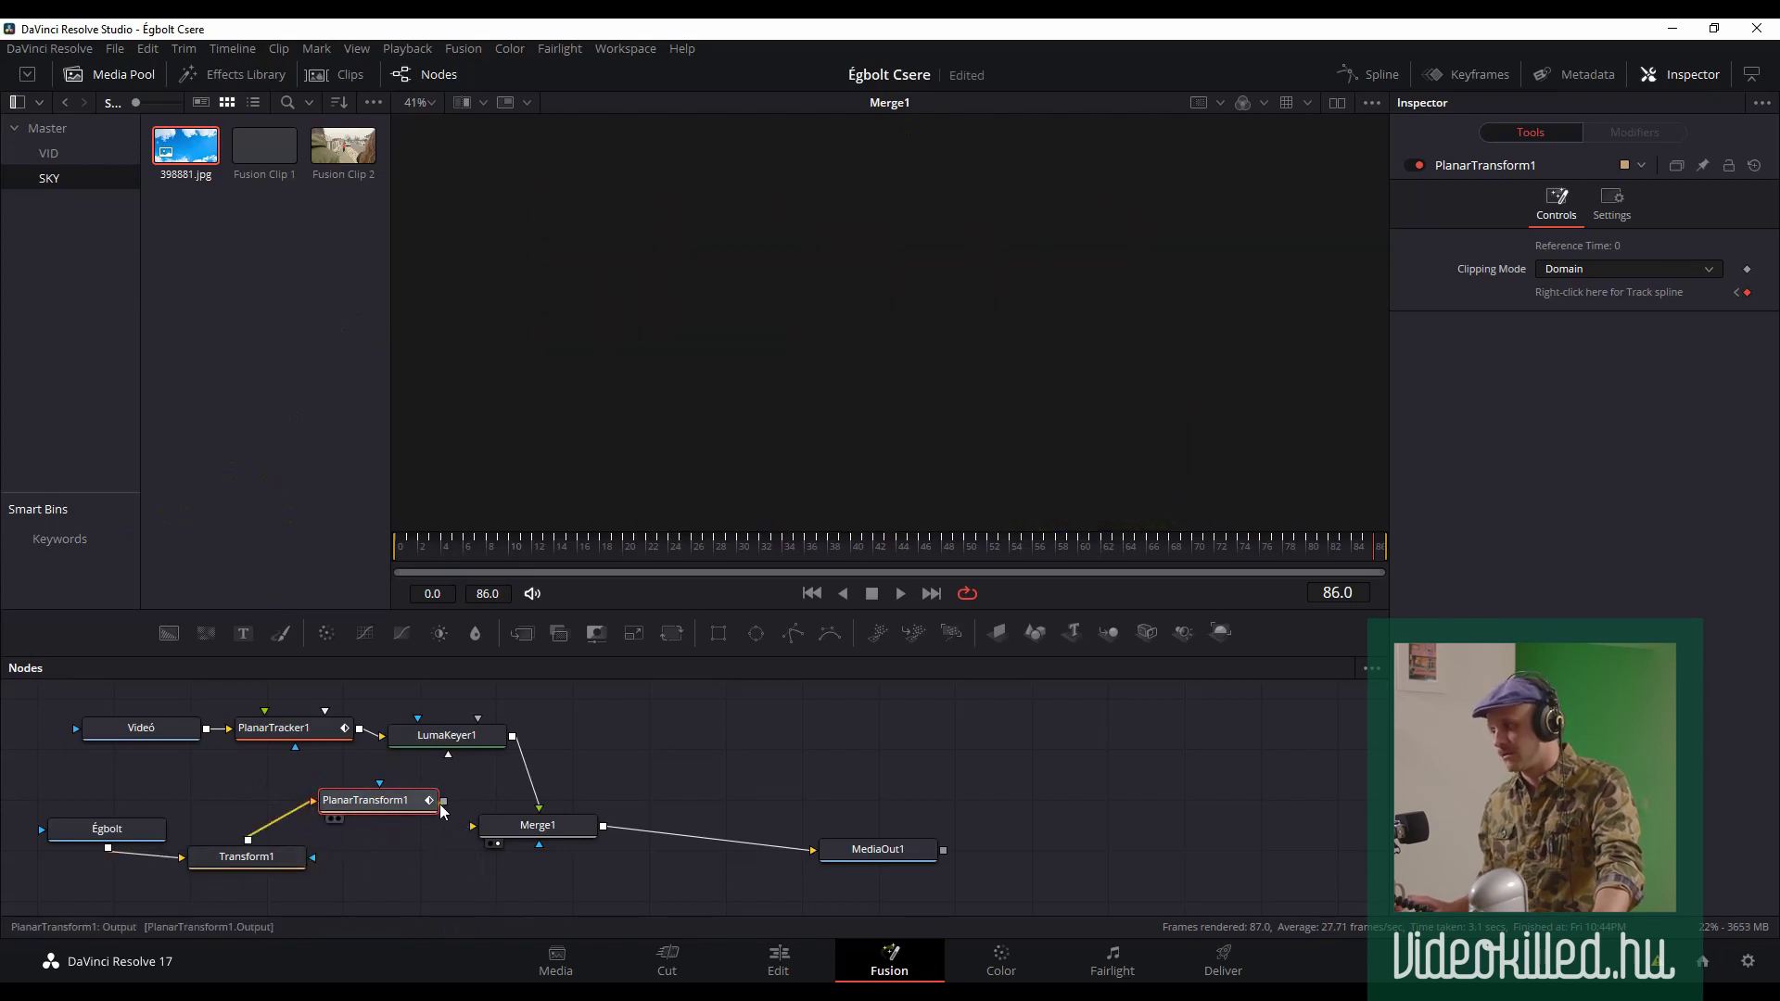
- Feed PlanarTransform1 into Merge1's background and play the Merge1 composite from frame 0
{"action": "left_click_drag", "start_coordinate": [444, 801], "coordinate": [472, 826]}
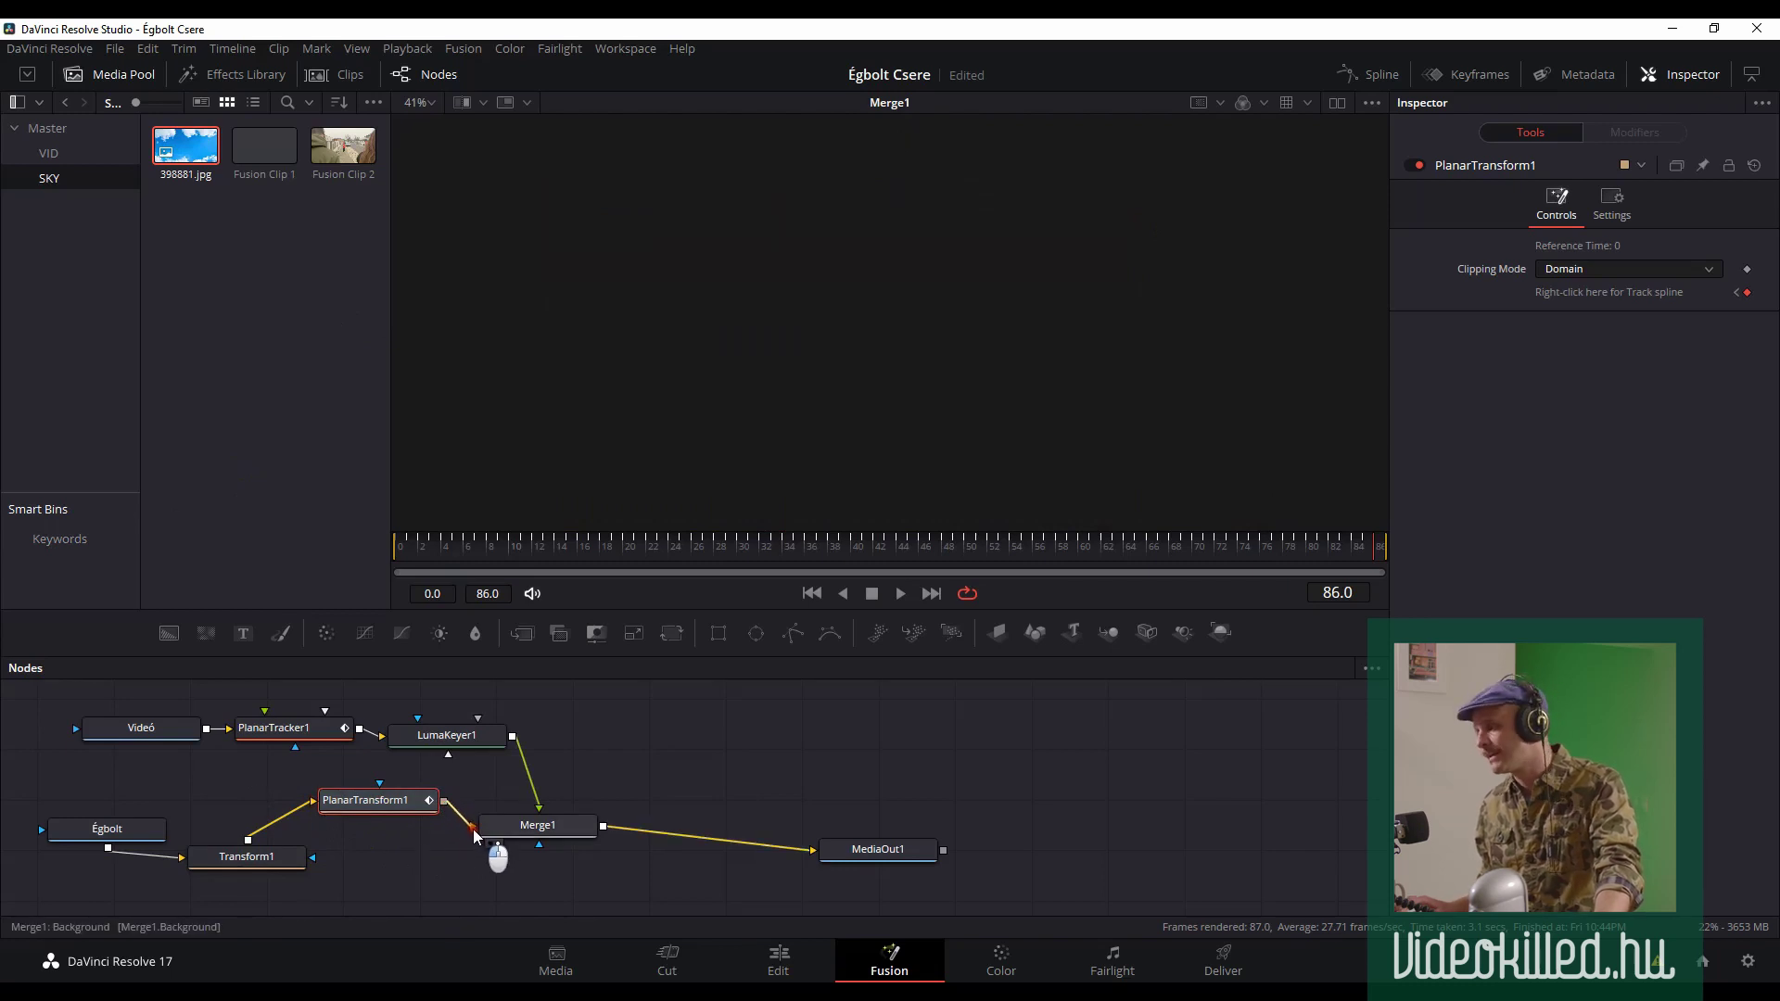
{"action": "left_click_drag", "start_coordinate": [390, 809], "coordinate": [389, 825]}
{"action": "left_click_drag", "start_coordinate": [446, 554], "coordinate": [399, 554]}
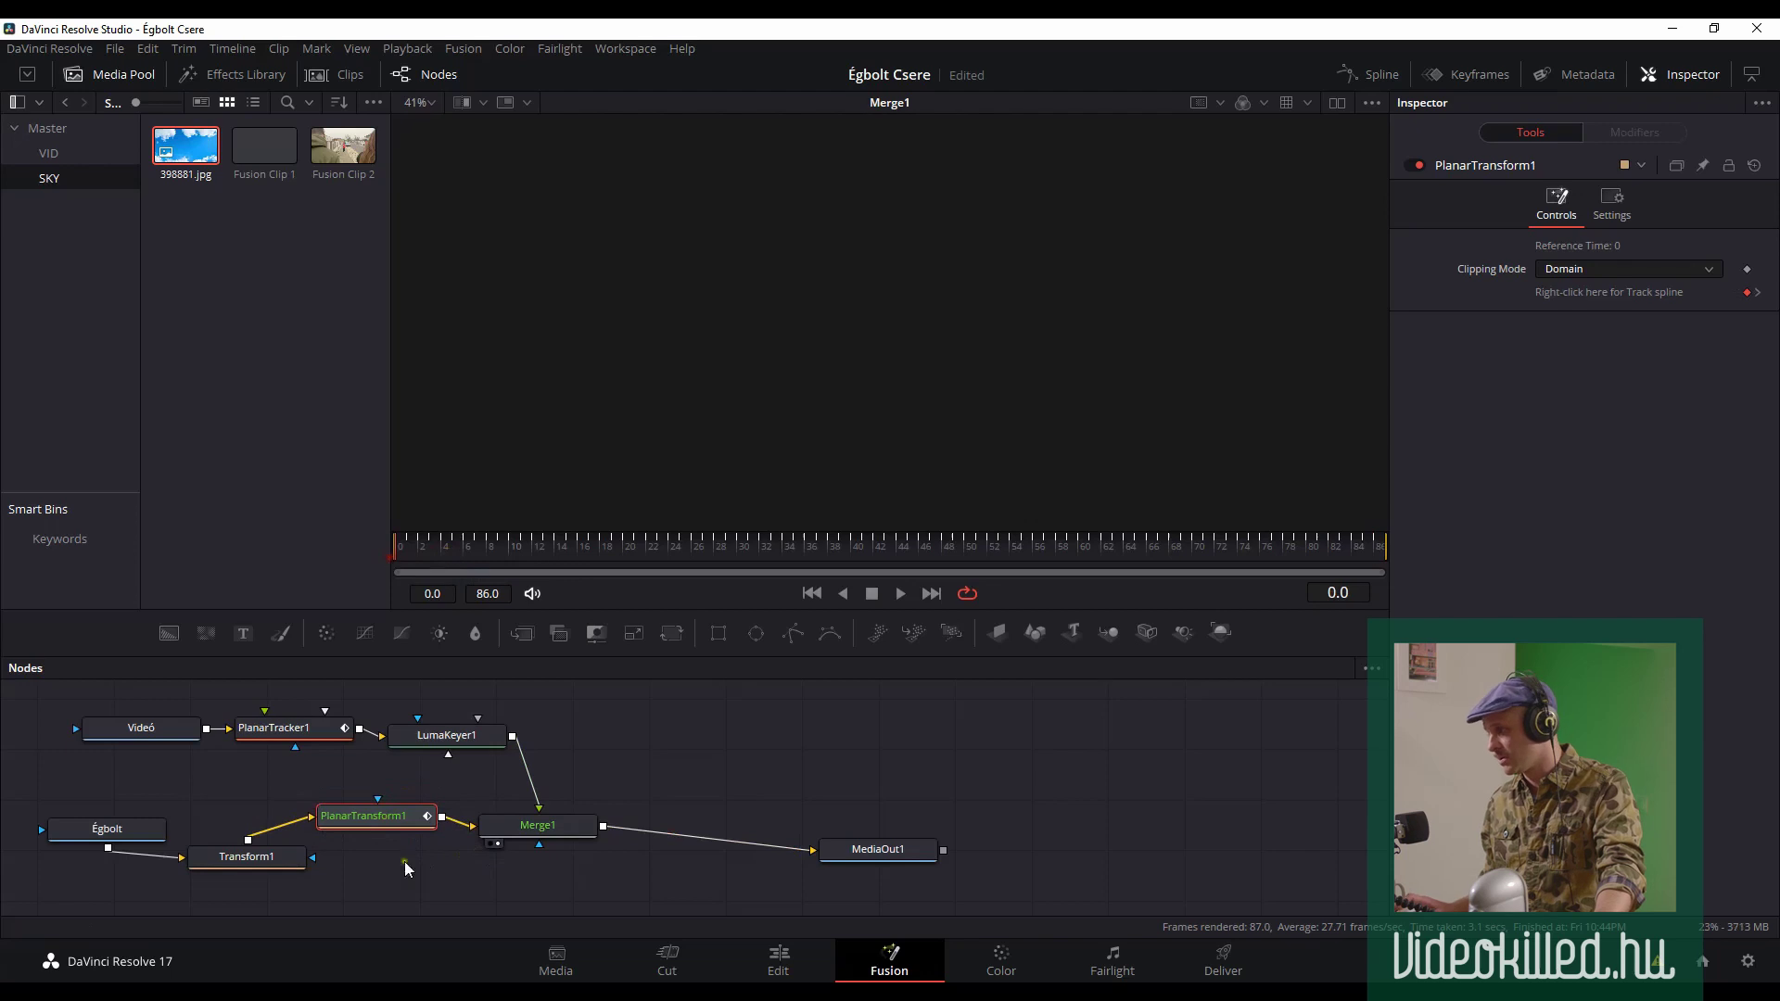
{"action": "left_click", "coordinate": [499, 843]}
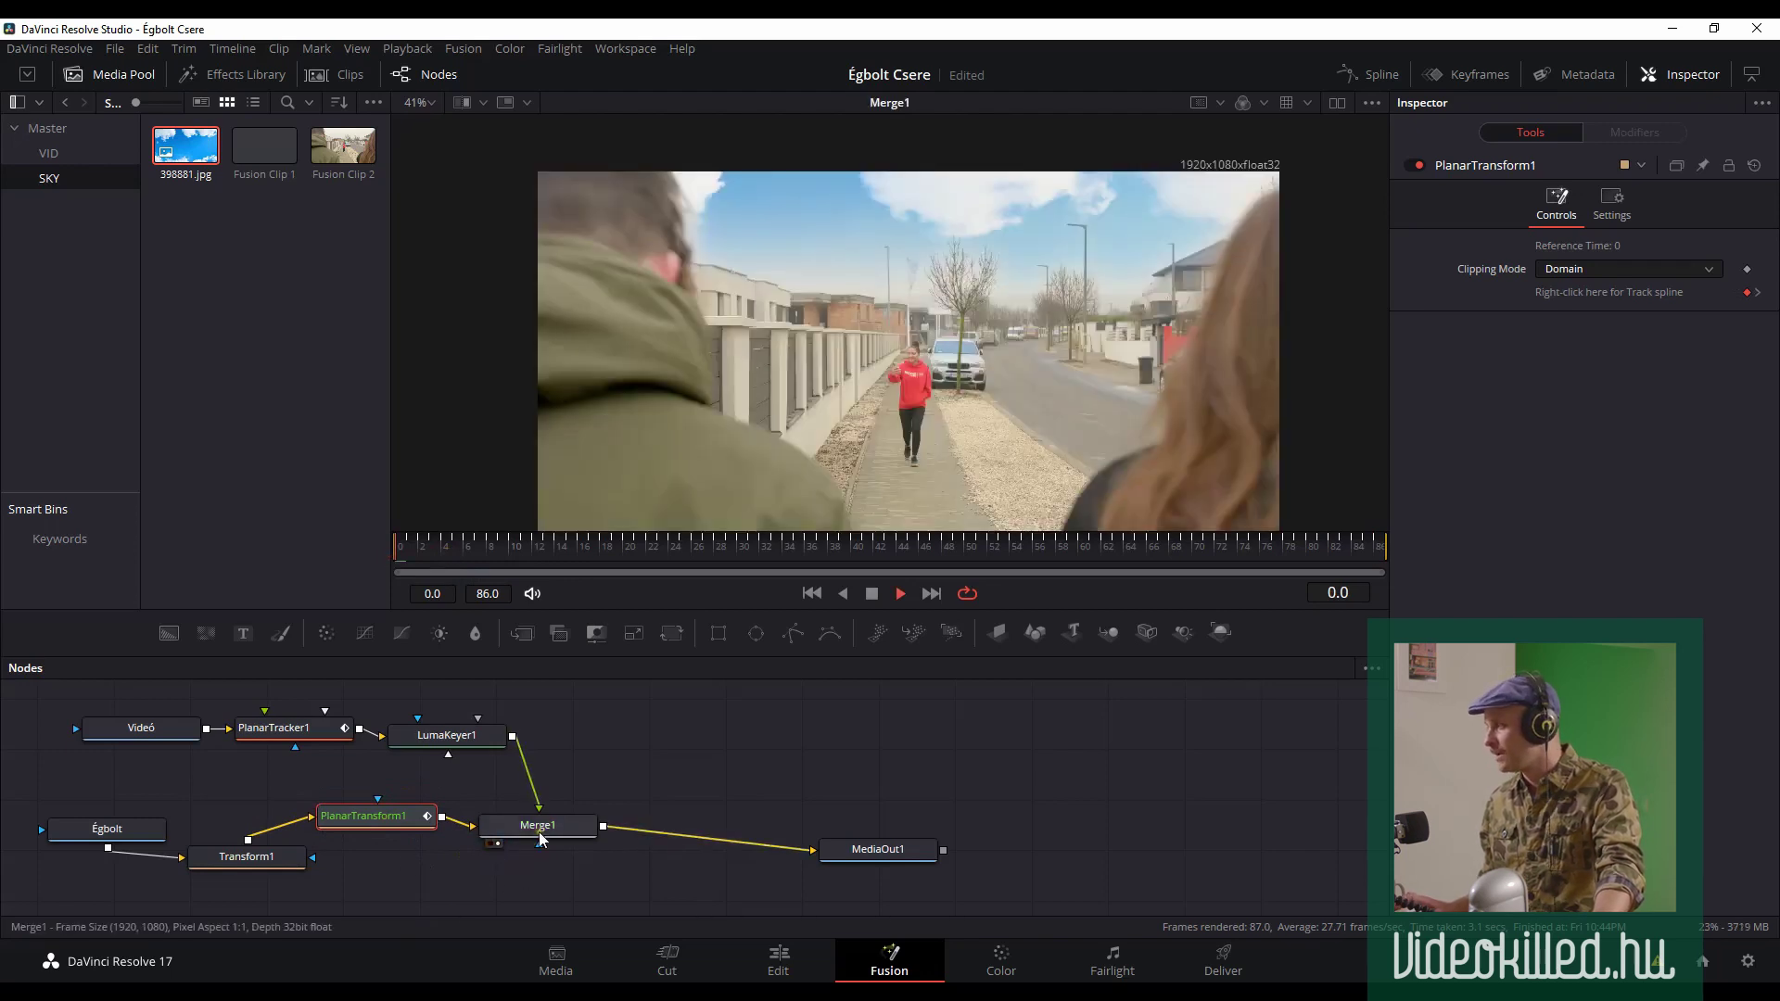
{"action": "key", "text": "space"}
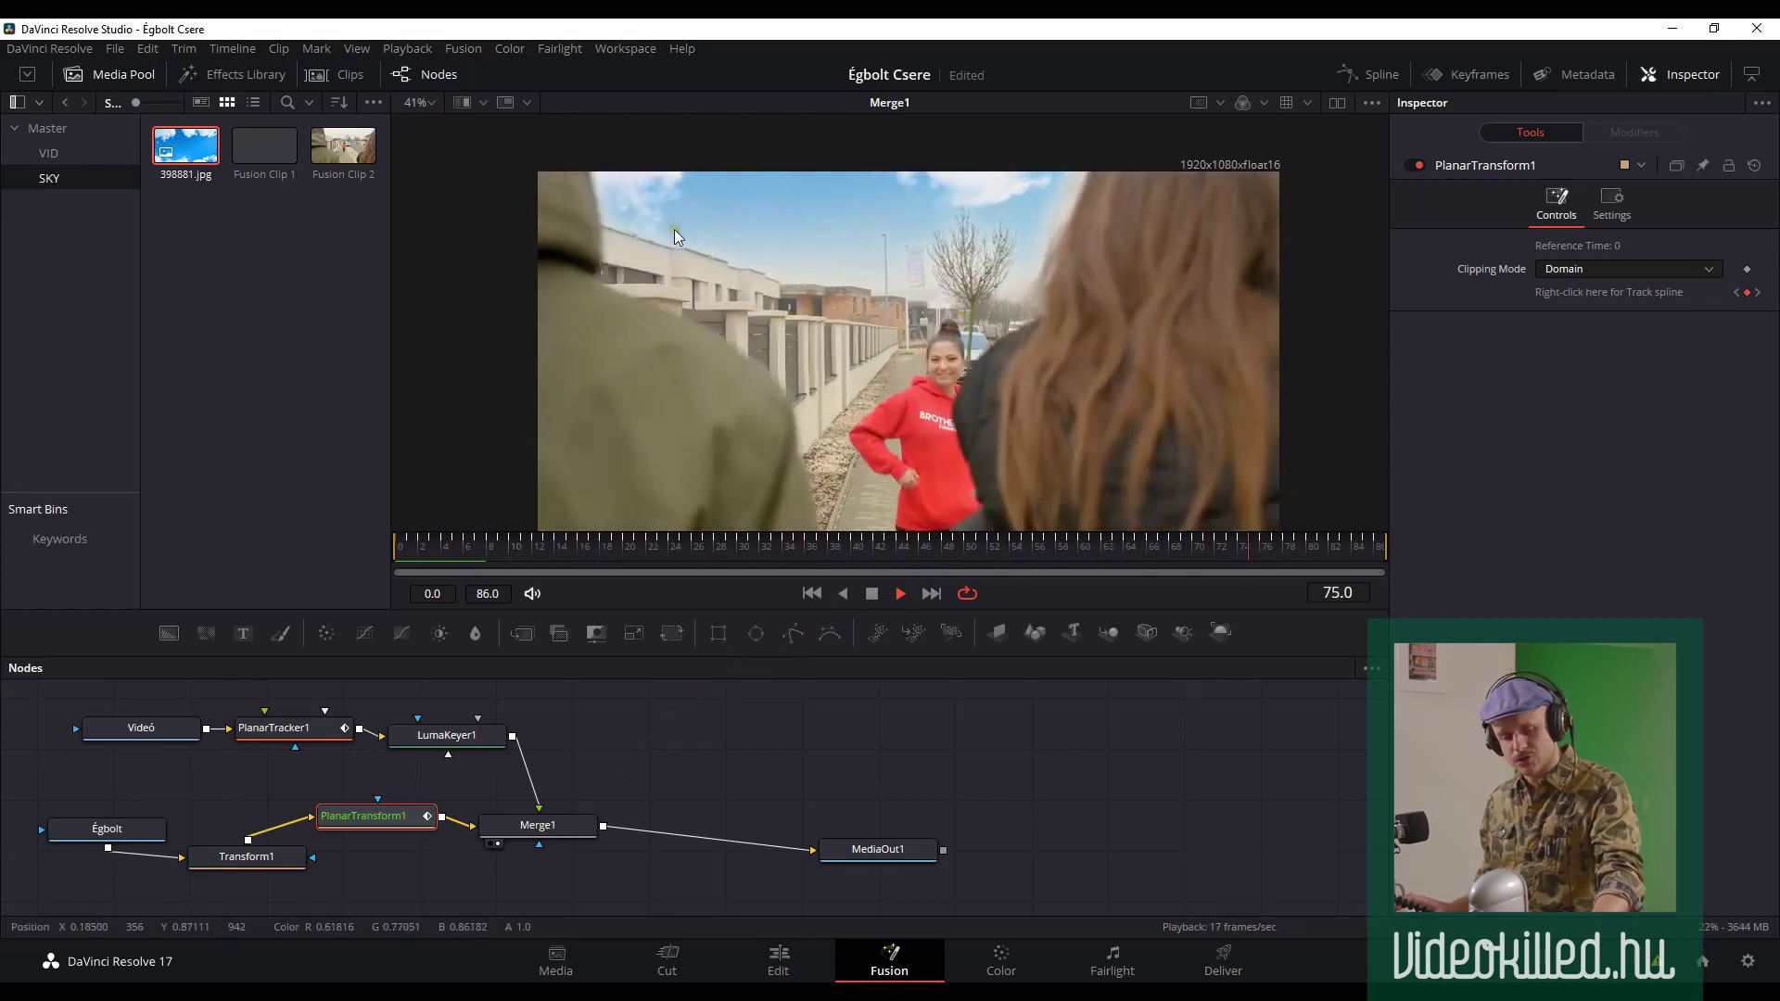
- Stop playback, dismiss the Find Tools search, and save the project
{"action": "key", "text": "ctrl+f"}
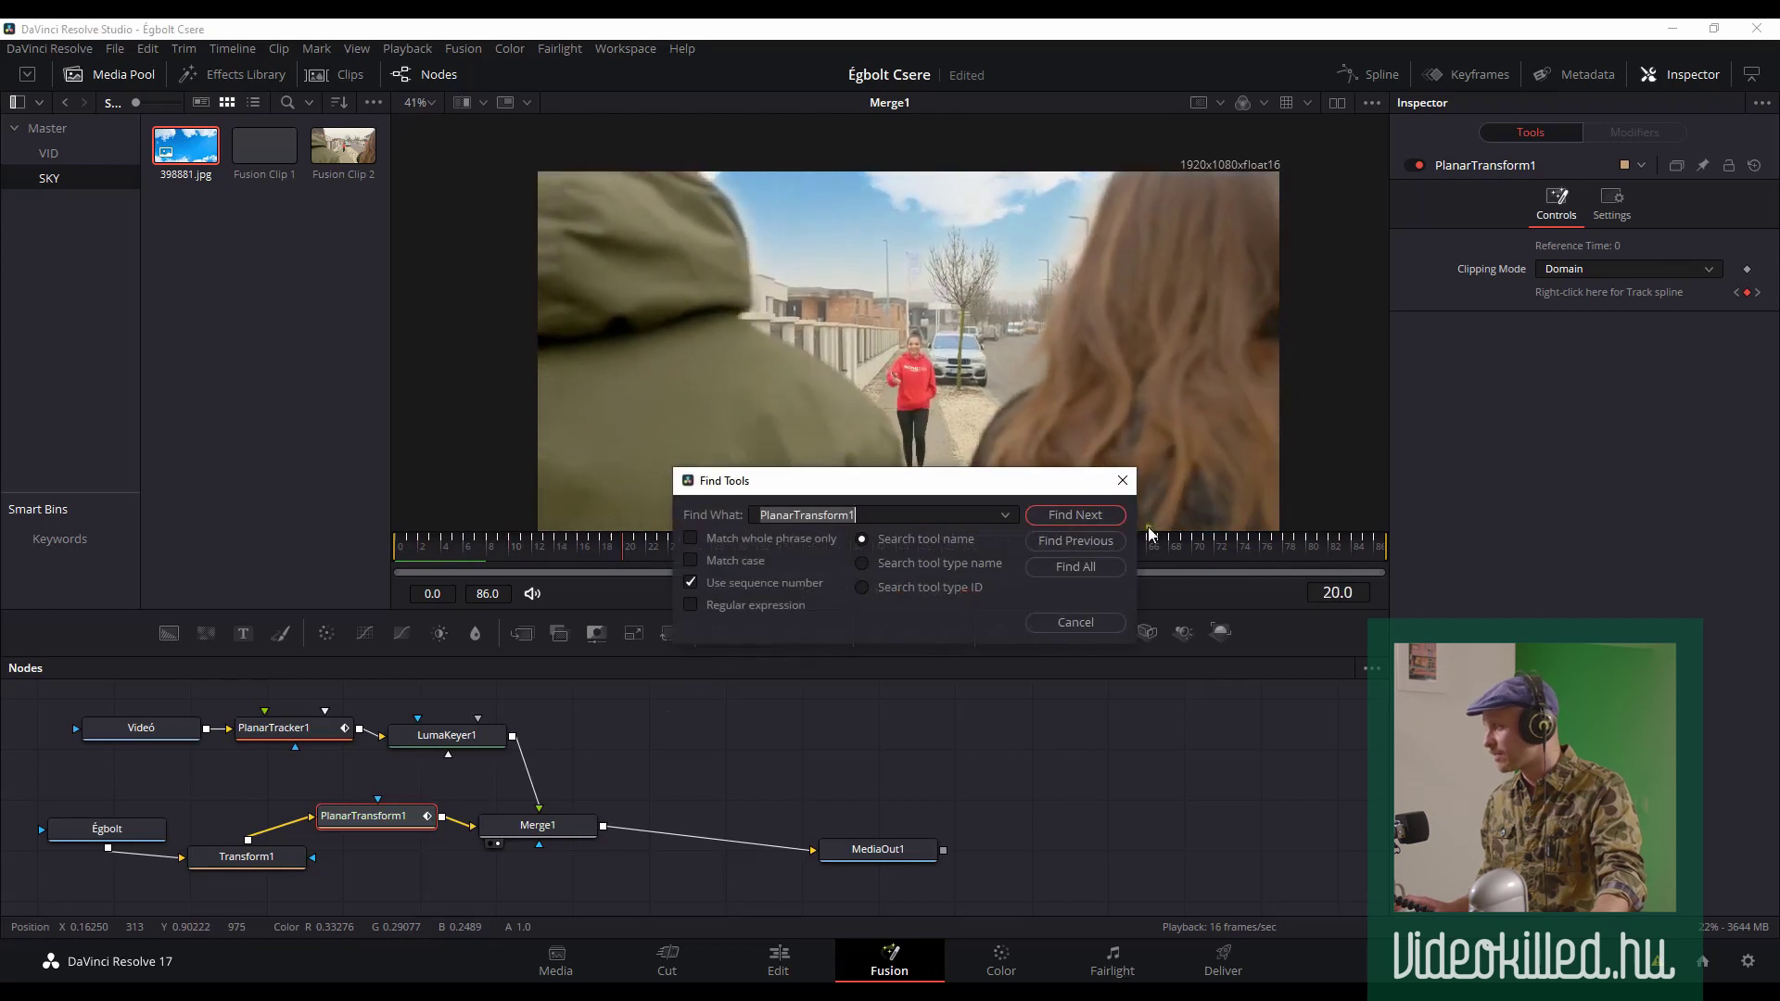
{"action": "left_click", "coordinate": [1089, 621]}
{"action": "key", "text": "space"}
{"action": "key", "text": "ctrl+f"}
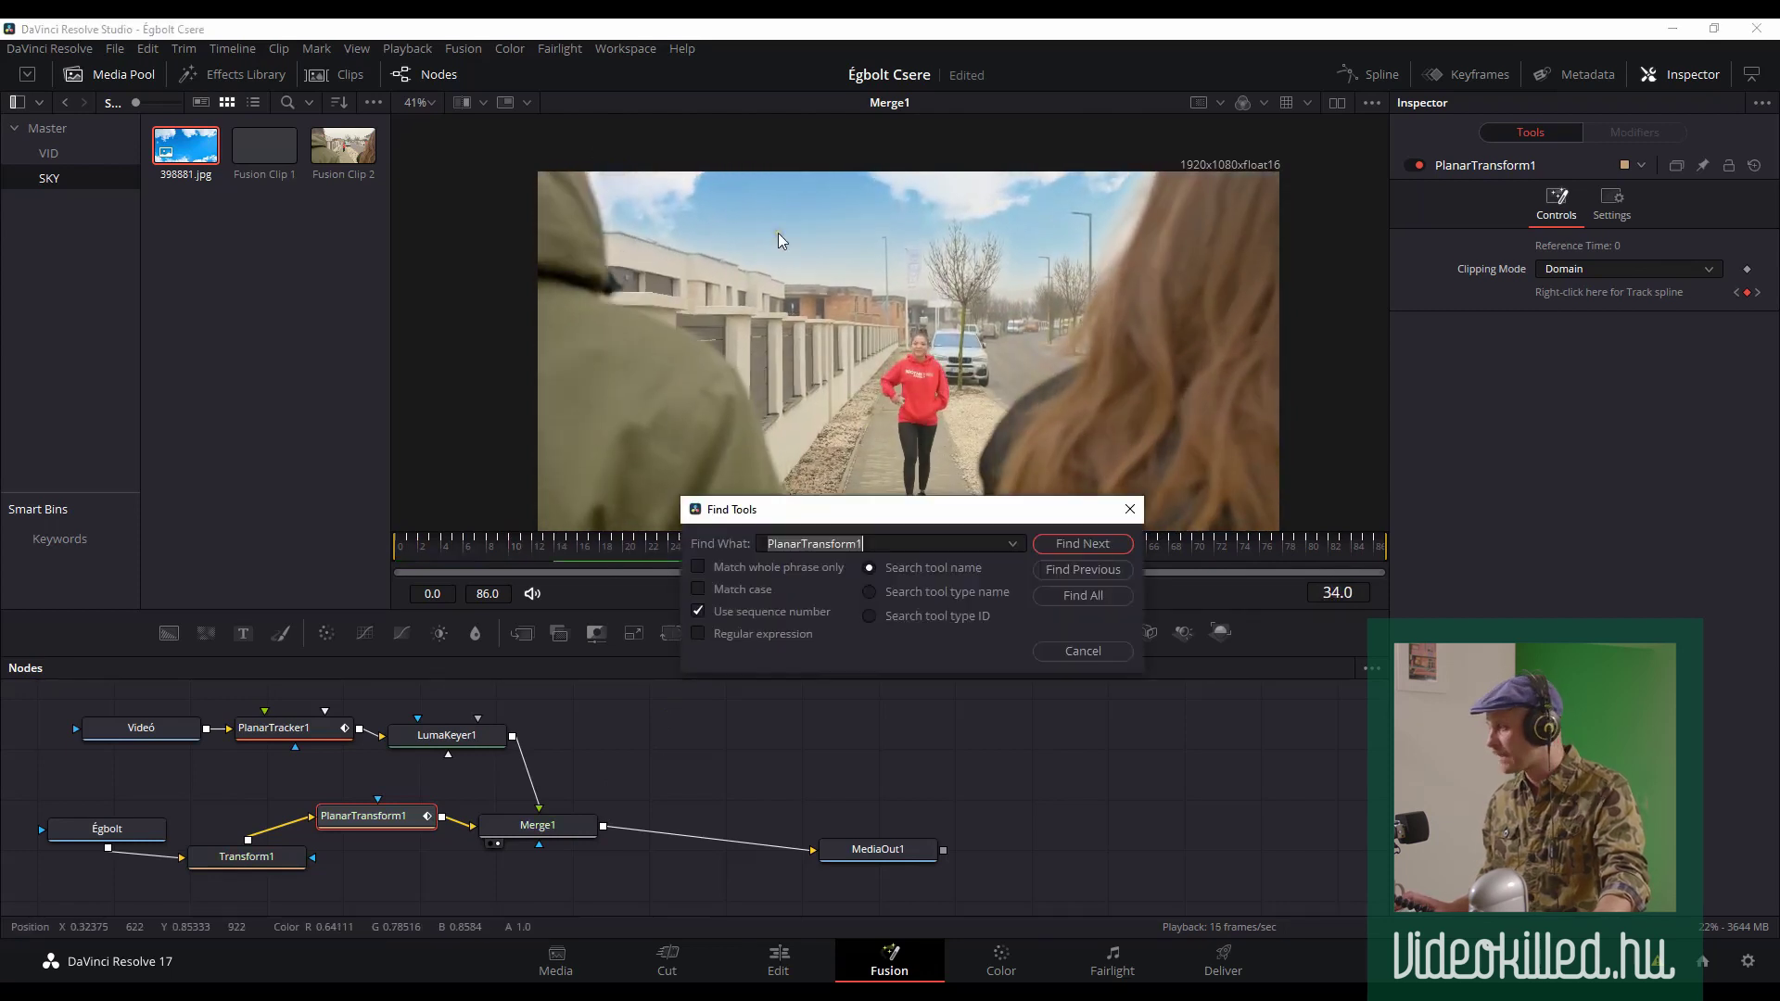
{"action": "left_click", "coordinate": [1070, 648]}
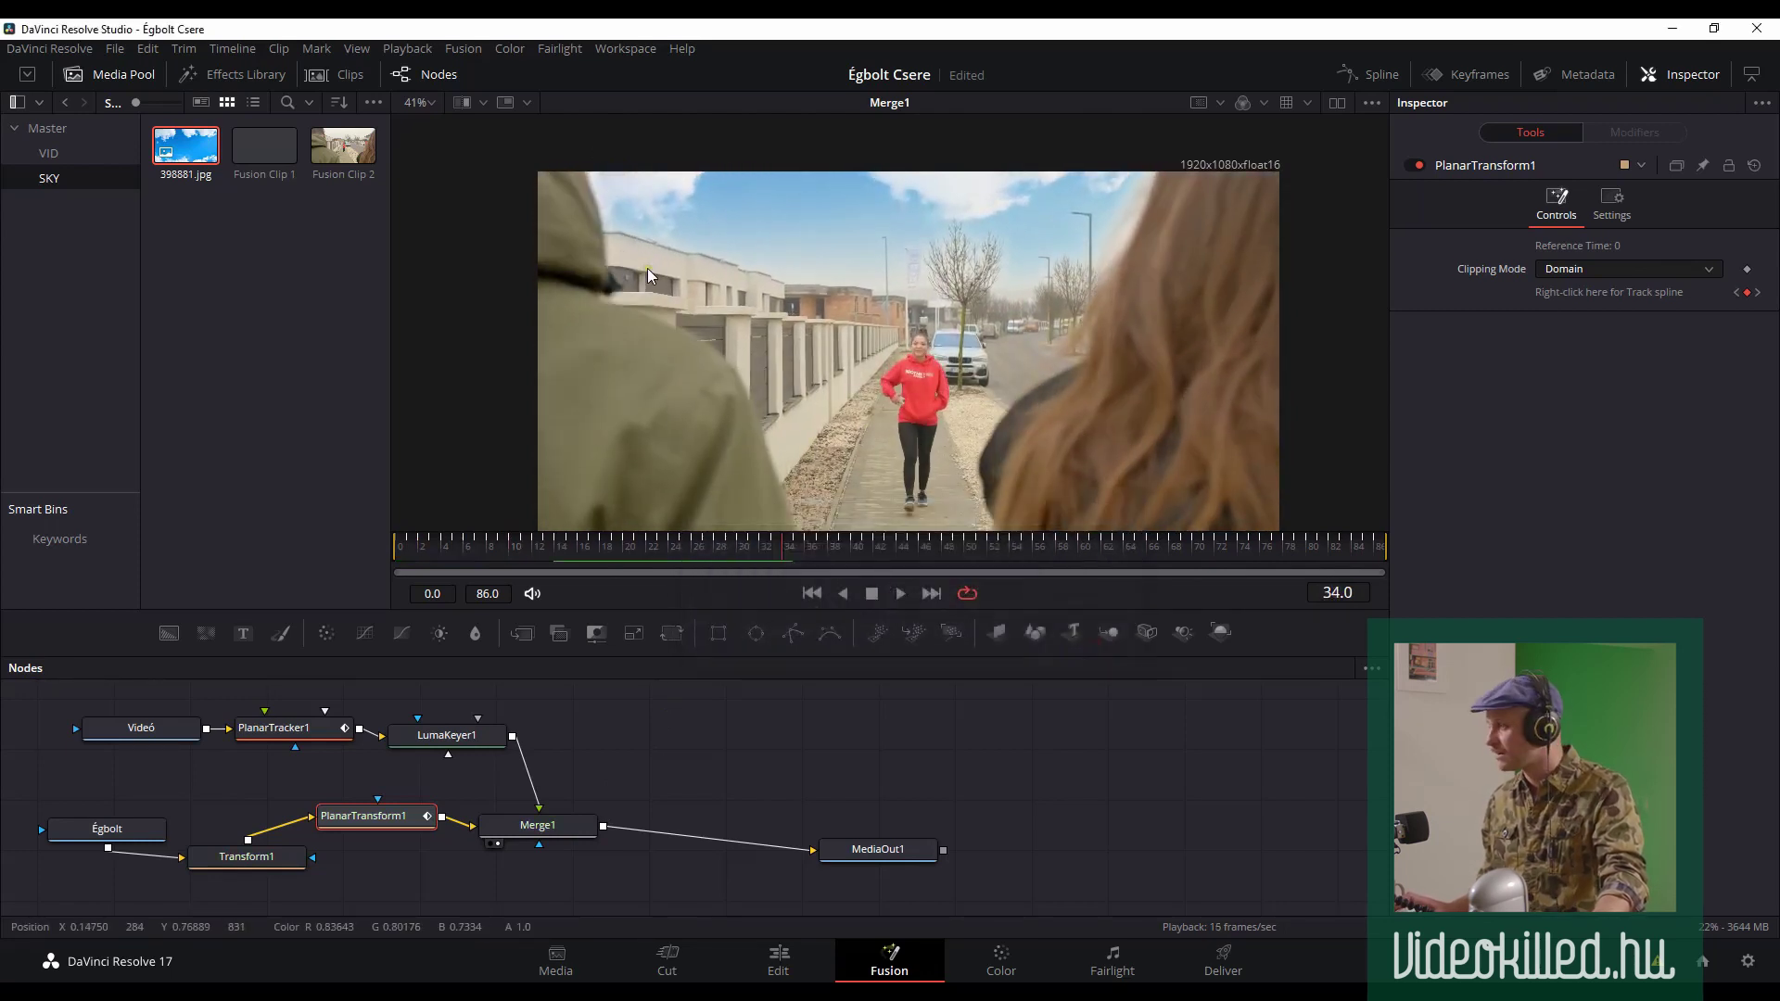
{"action": "key", "text": "ctrl+s"}
- Rewind, pan the viewer up to the sky, and play the clip to check the tracking
{"action": "key", "text": "Home"}
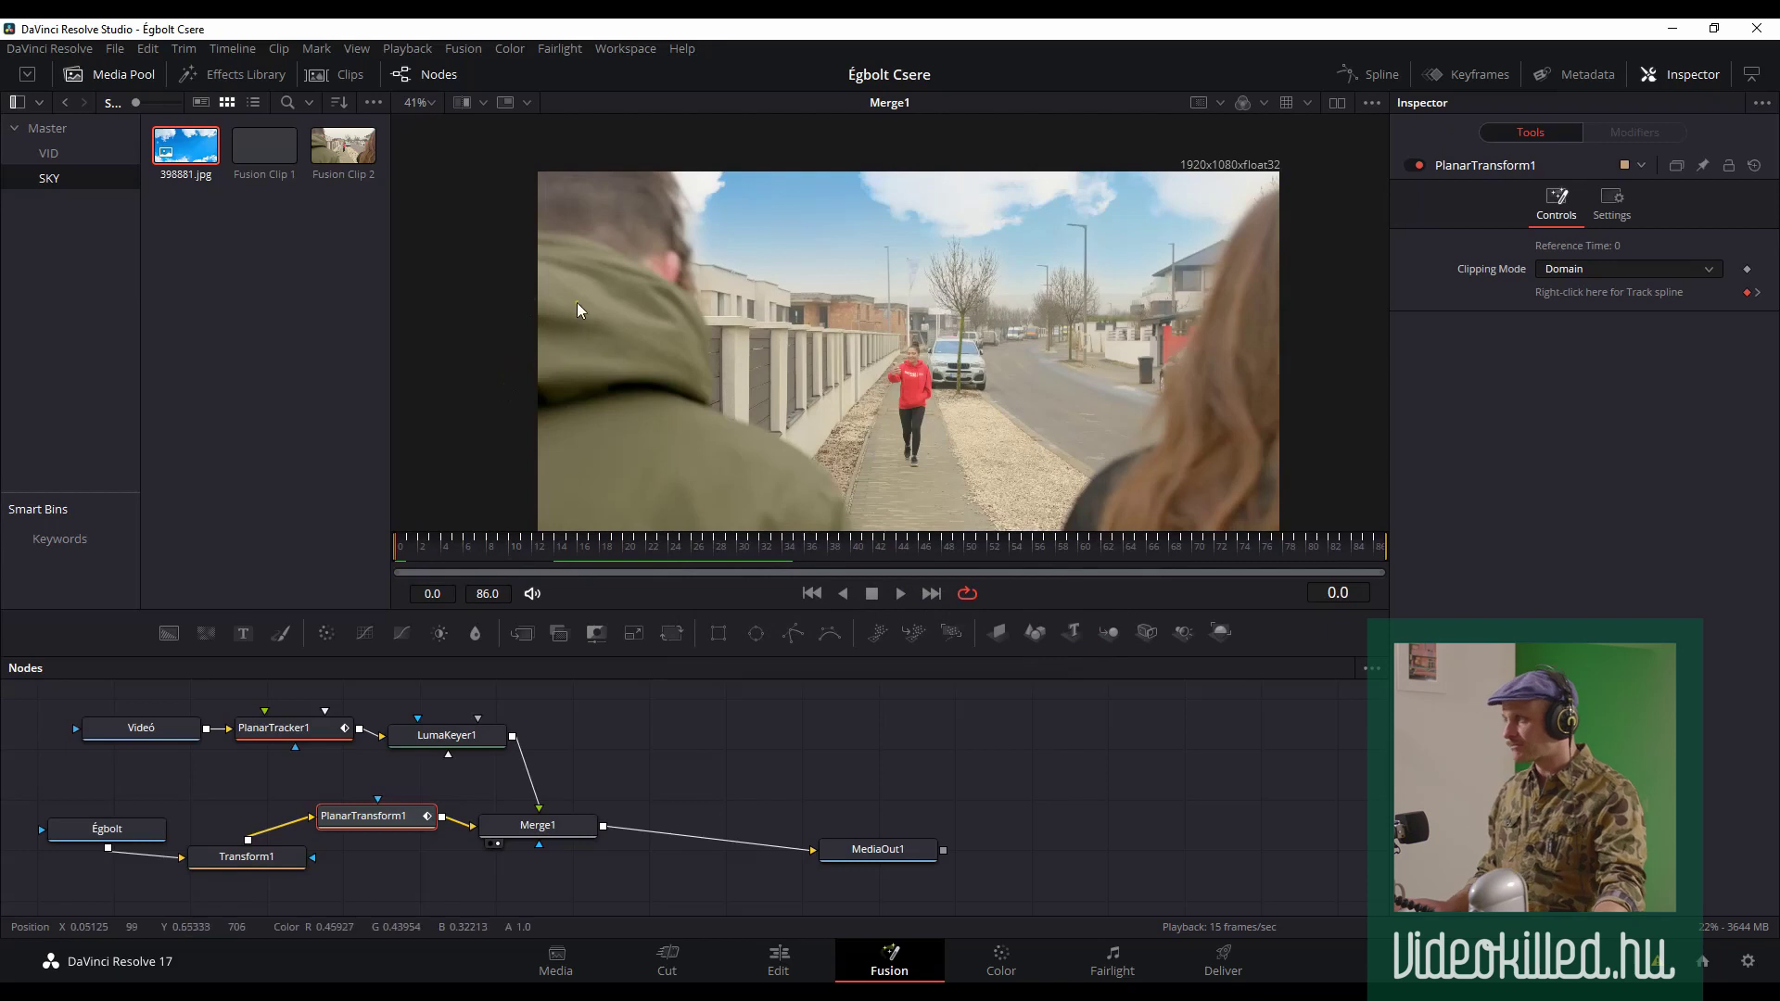
{"action": "left_click_drag", "start_coordinate": [593, 332], "coordinate": [823, 347]}
{"action": "key", "text": "space"}
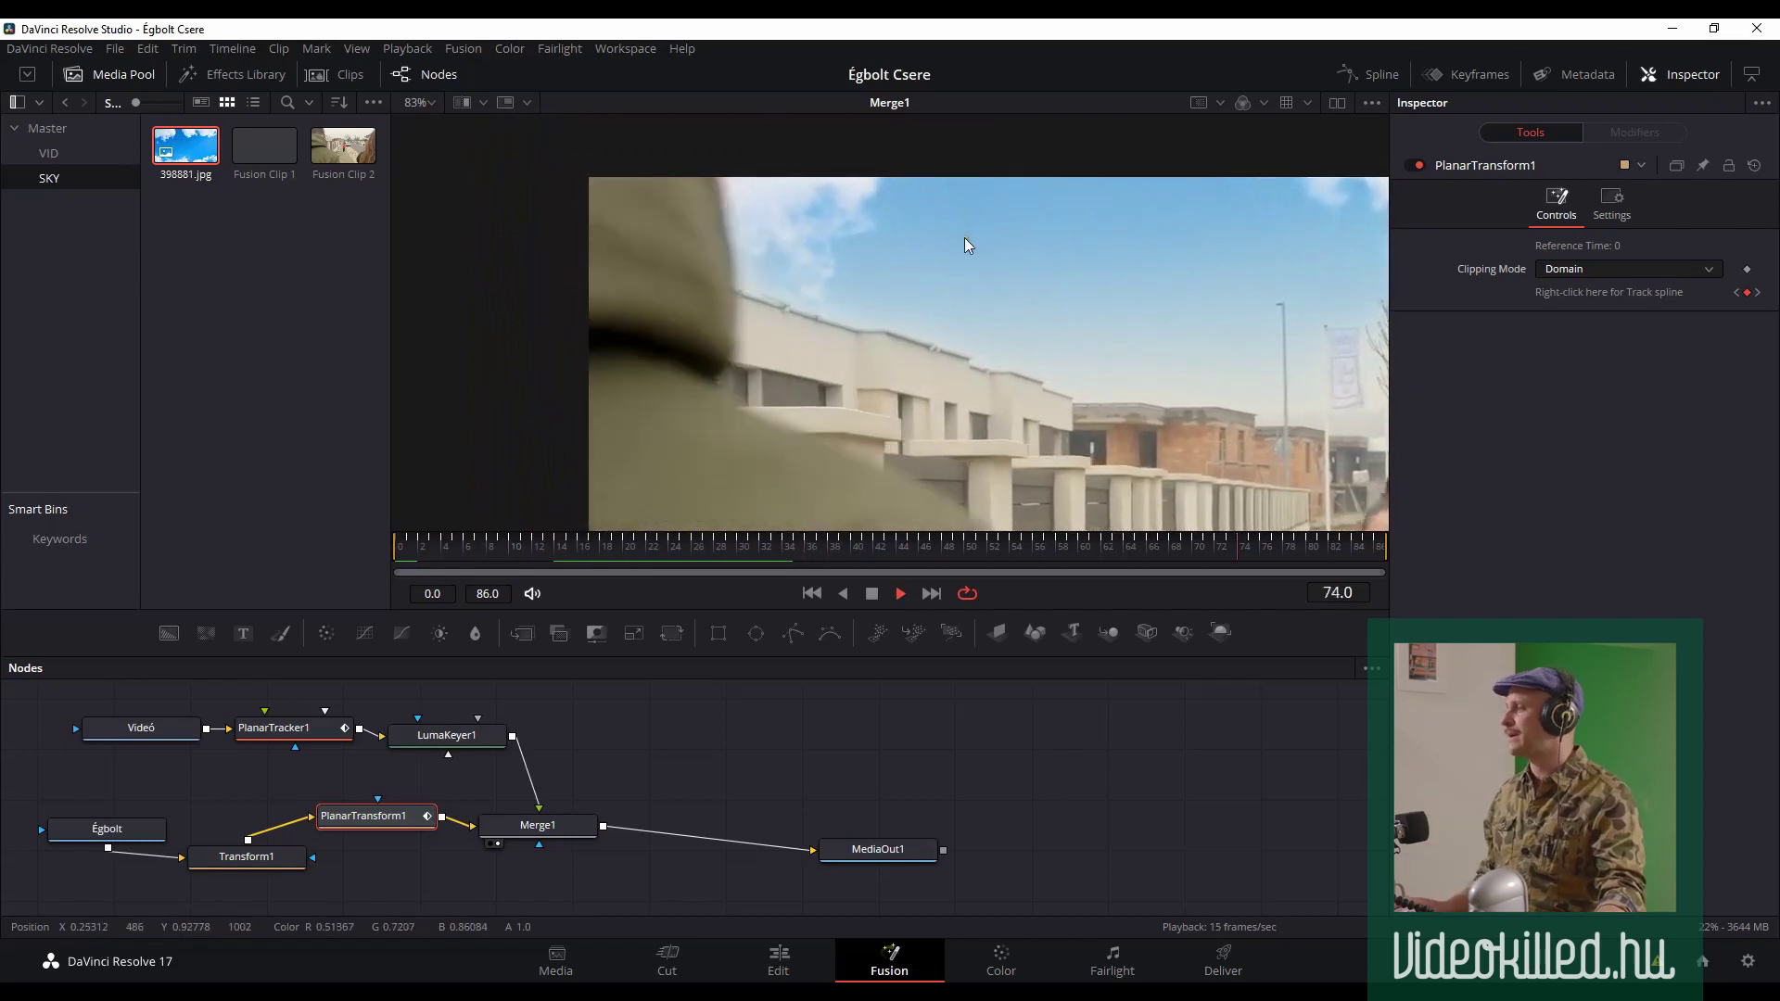
{"action": "key", "text": "space"}
{"action": "scroll", "coordinate": [847, 348], "scroll_direction": "down", "scroll_amount": 5}
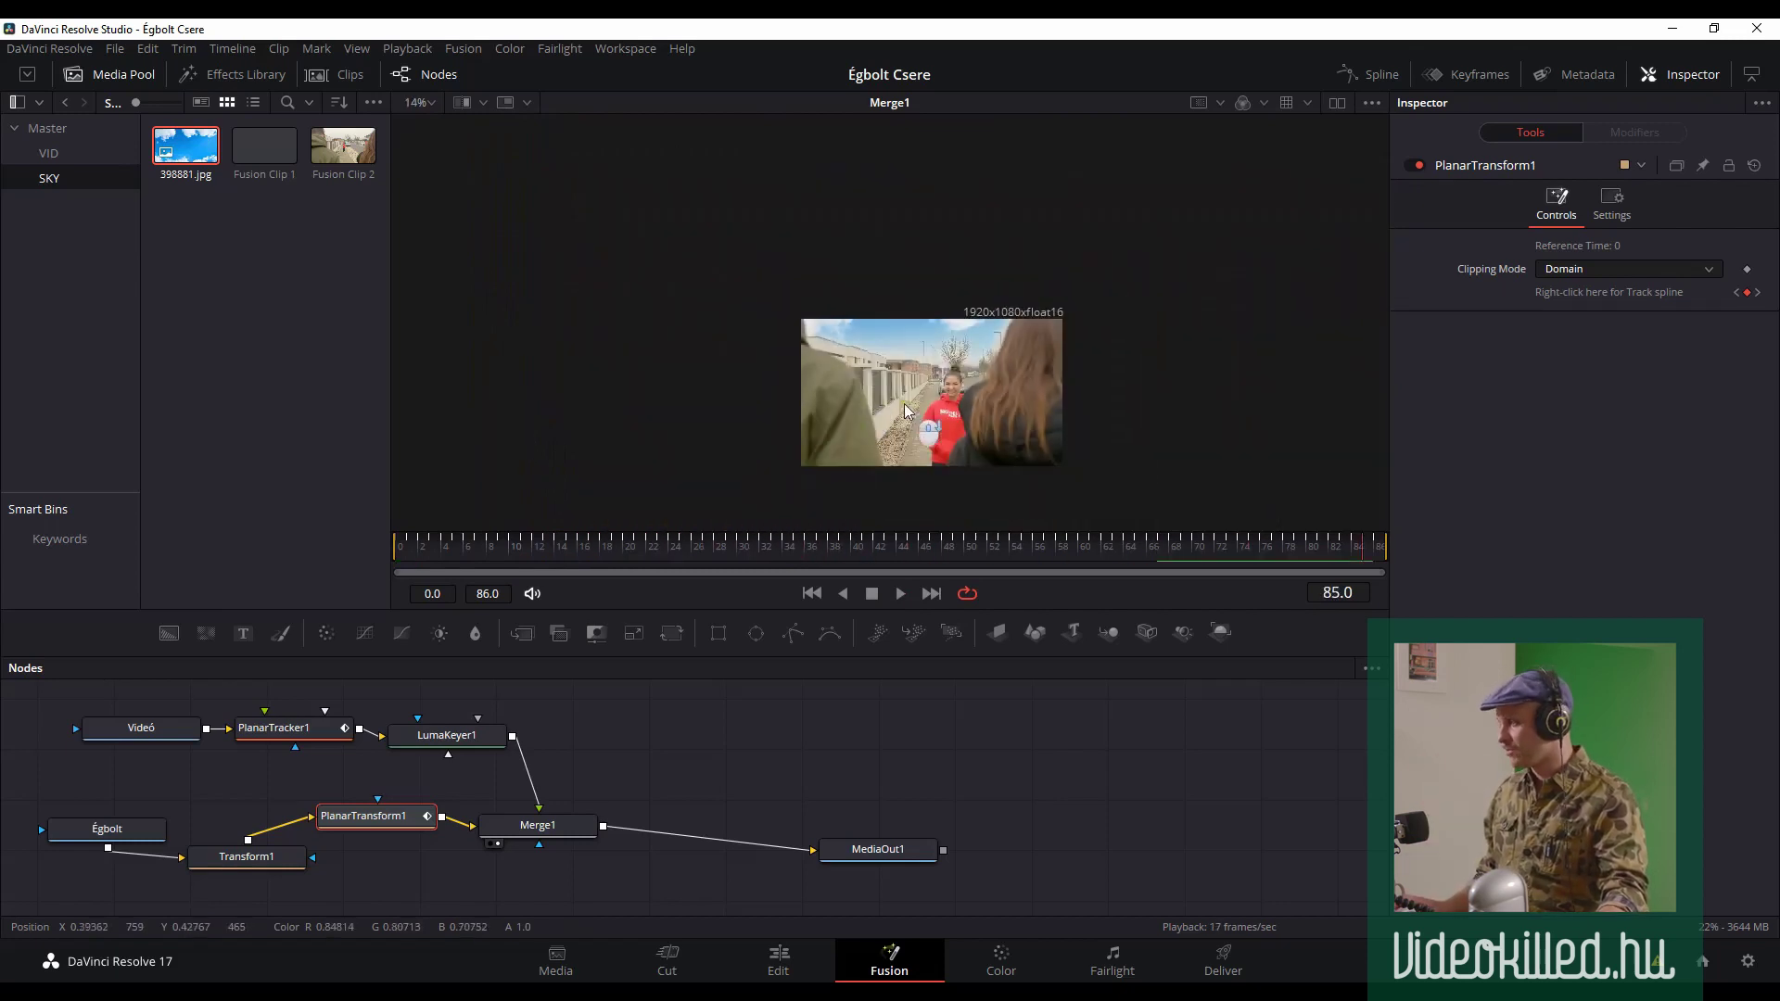
{"action": "scroll", "coordinate": [927, 412], "scroll_direction": "up", "scroll_amount": 2}
{"action": "key", "text": "space"}
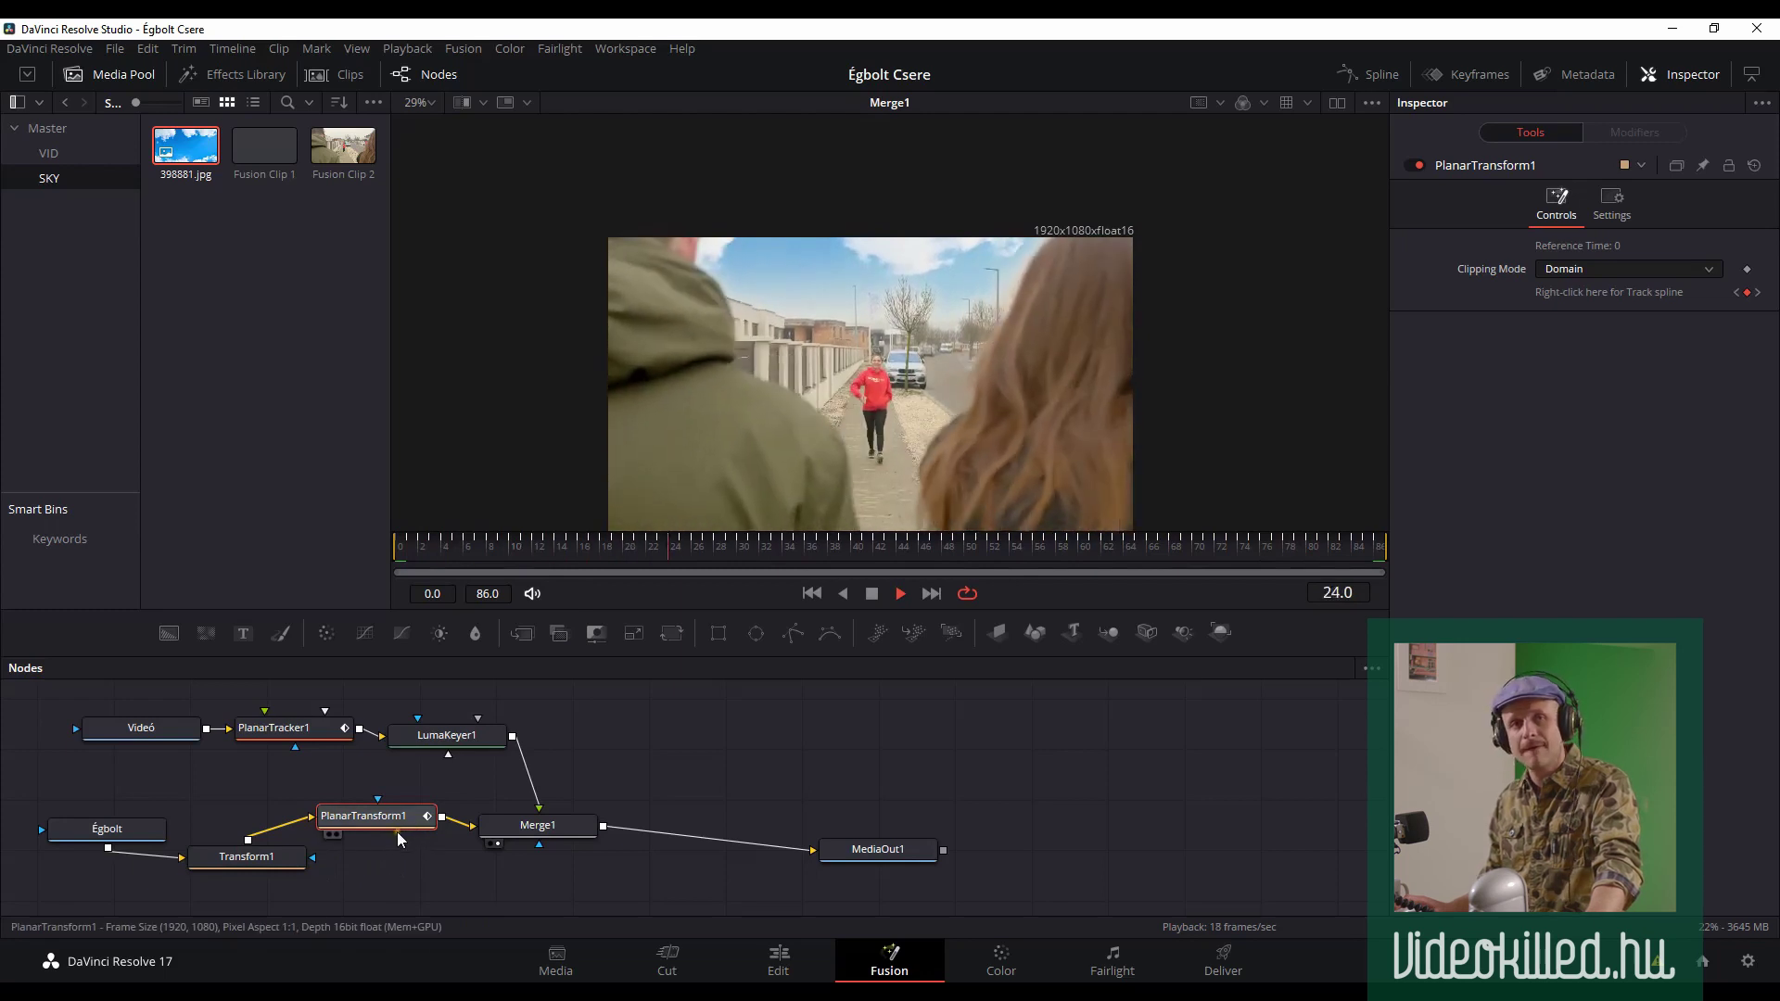
- Delete the PlanarTransform1 and PlanarTracker1 nodes, then select the sky's Transform1
{"action": "key", "text": "space"}
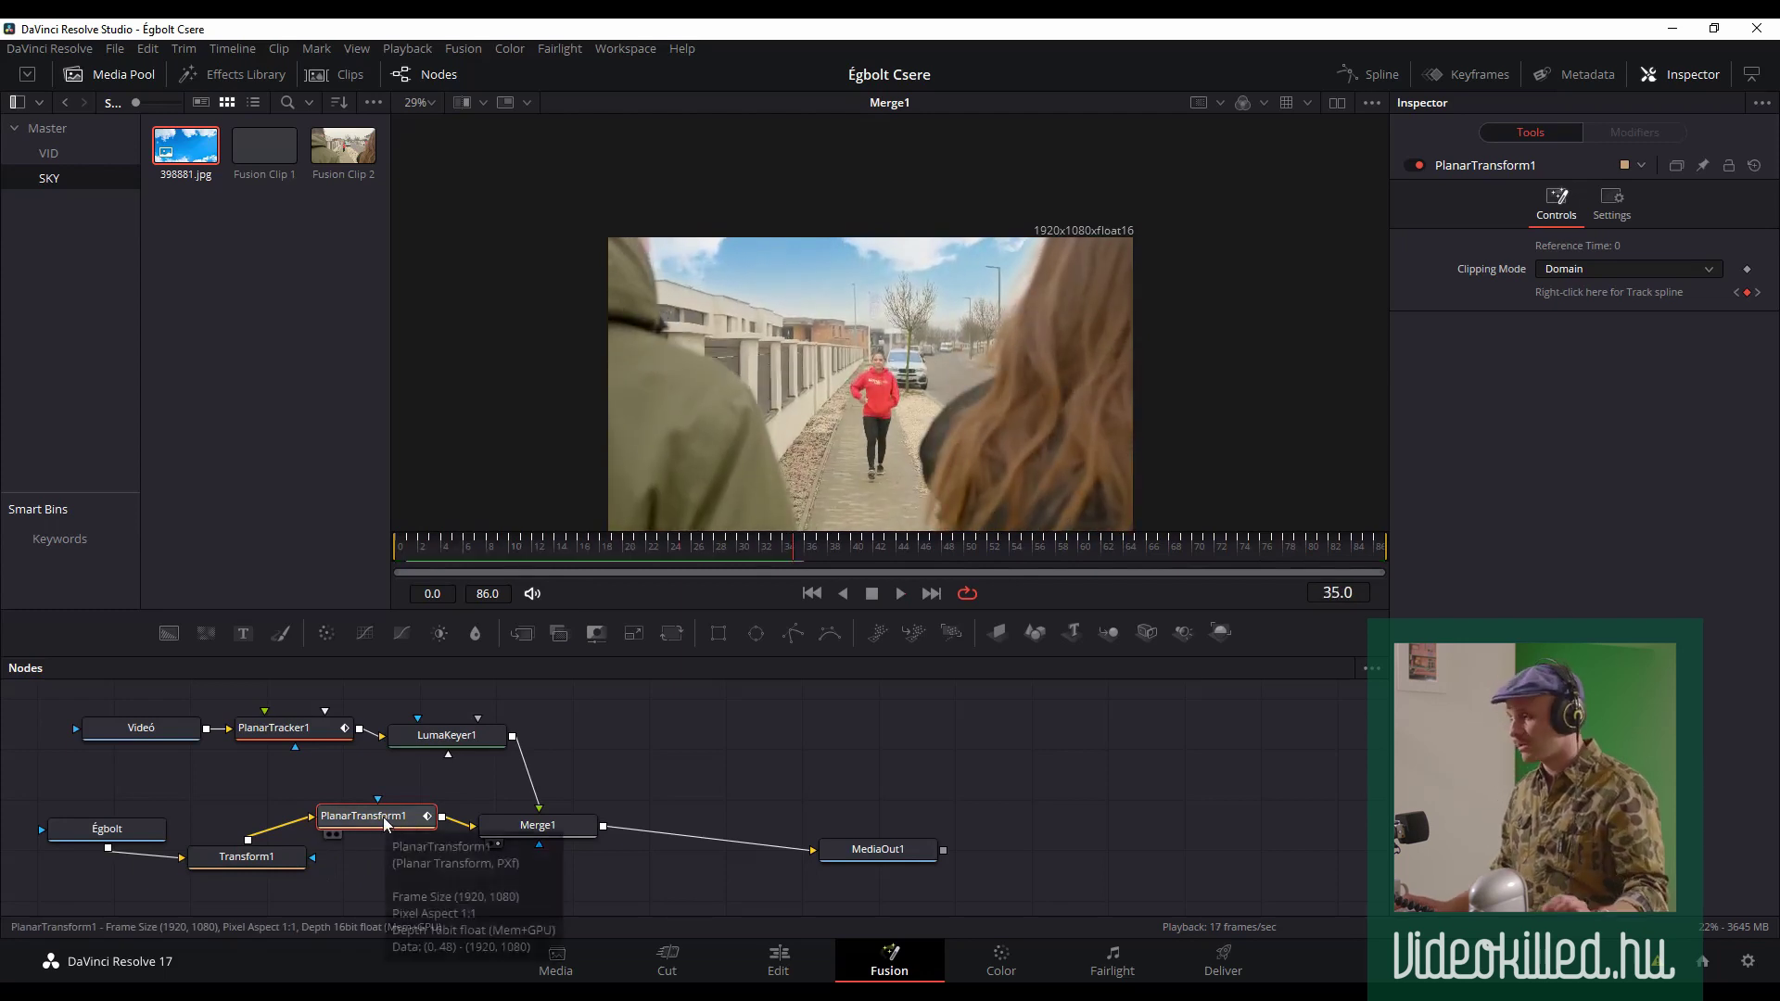
{"action": "key", "text": "Delete"}
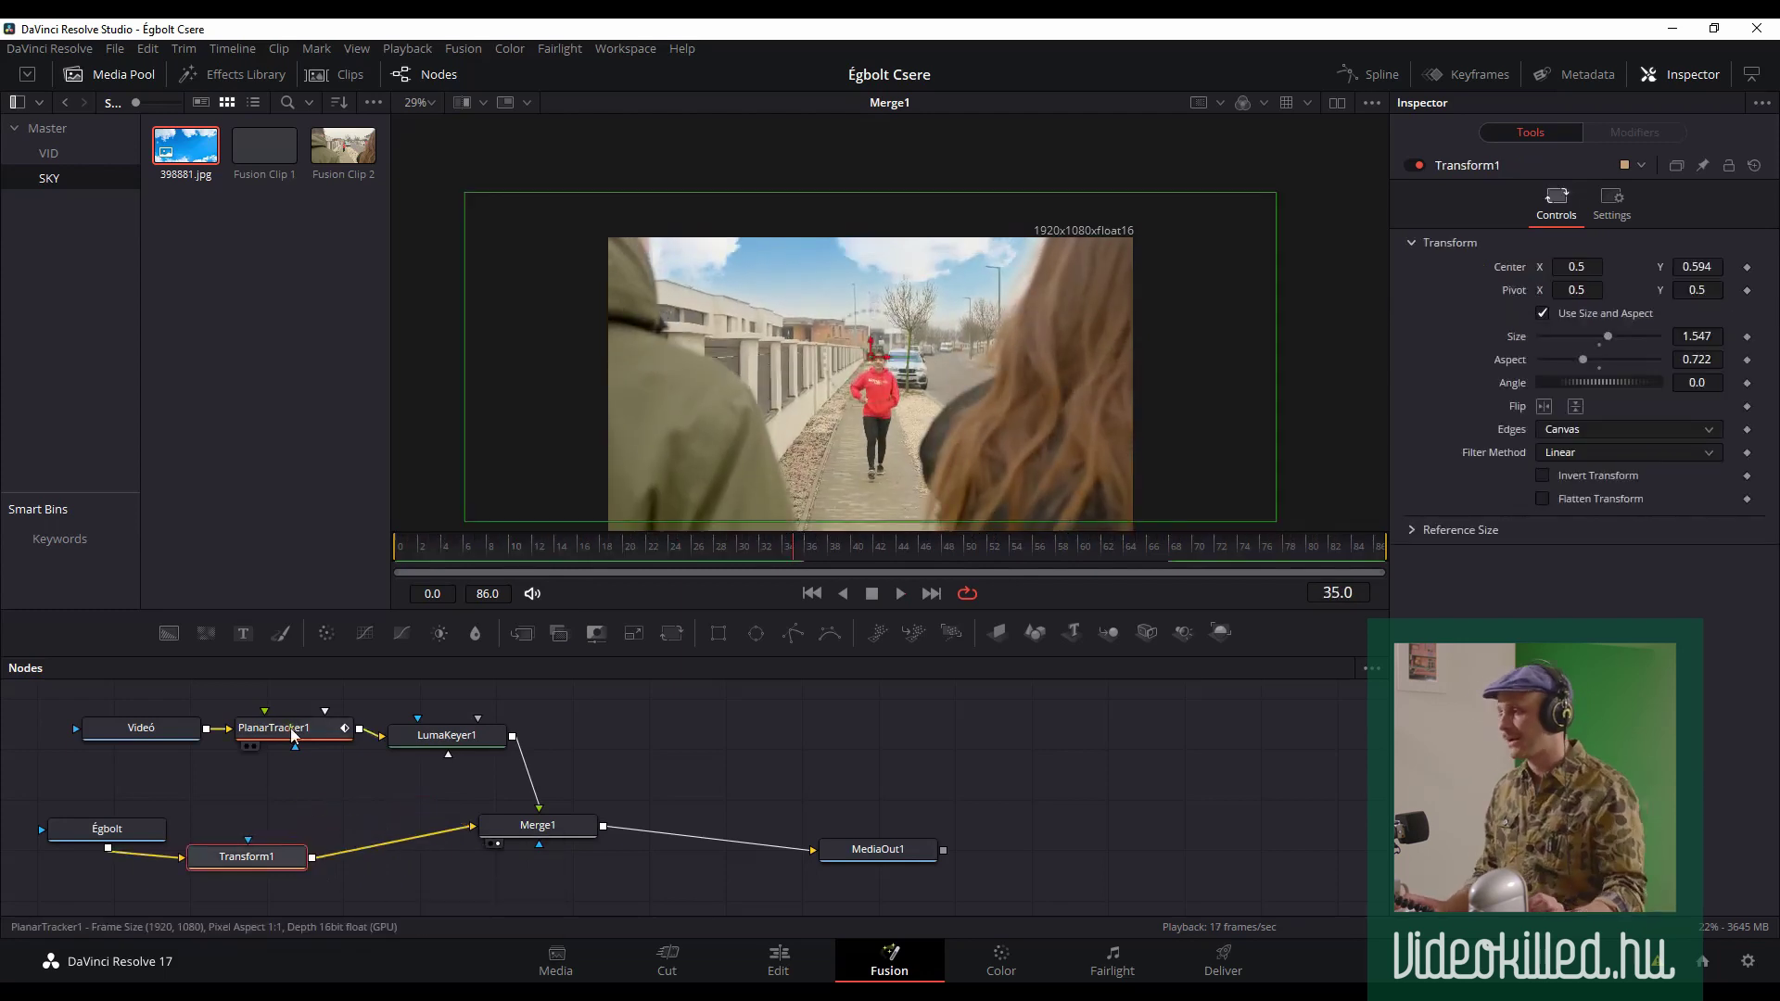
{"action": "left_click", "coordinate": [291, 726]}
{"action": "key", "text": "Delete"}
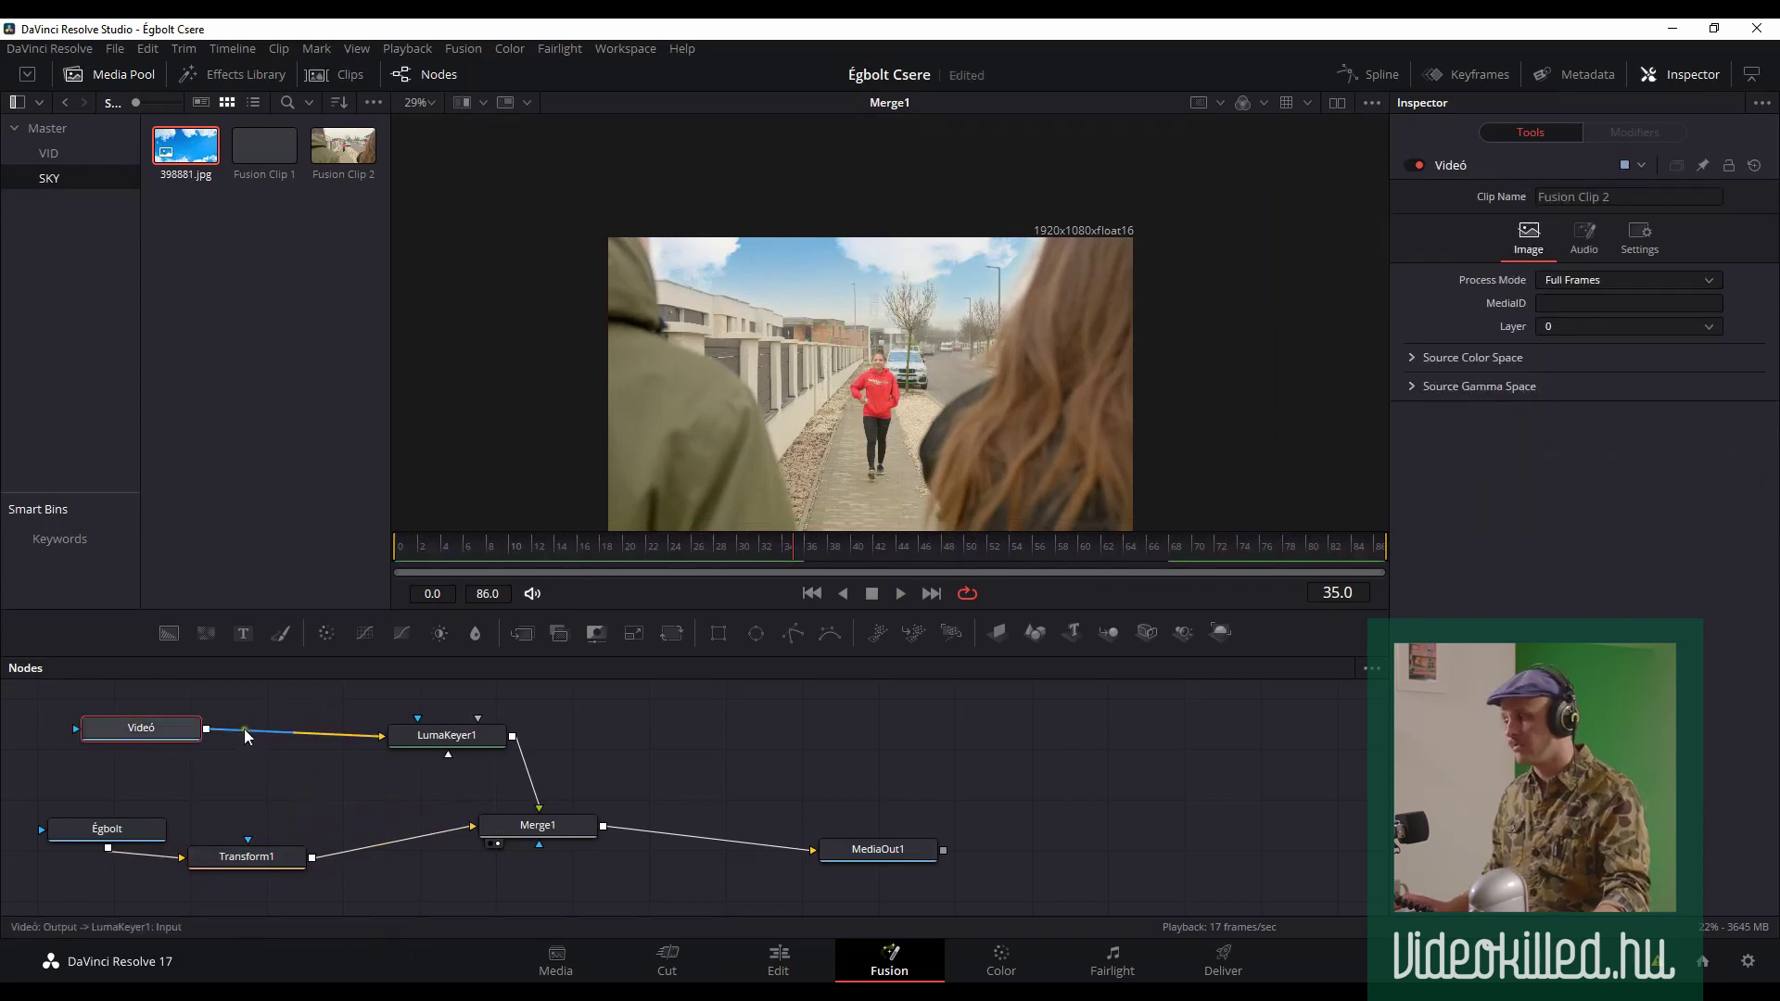
{"action": "left_click", "coordinate": [261, 859]}
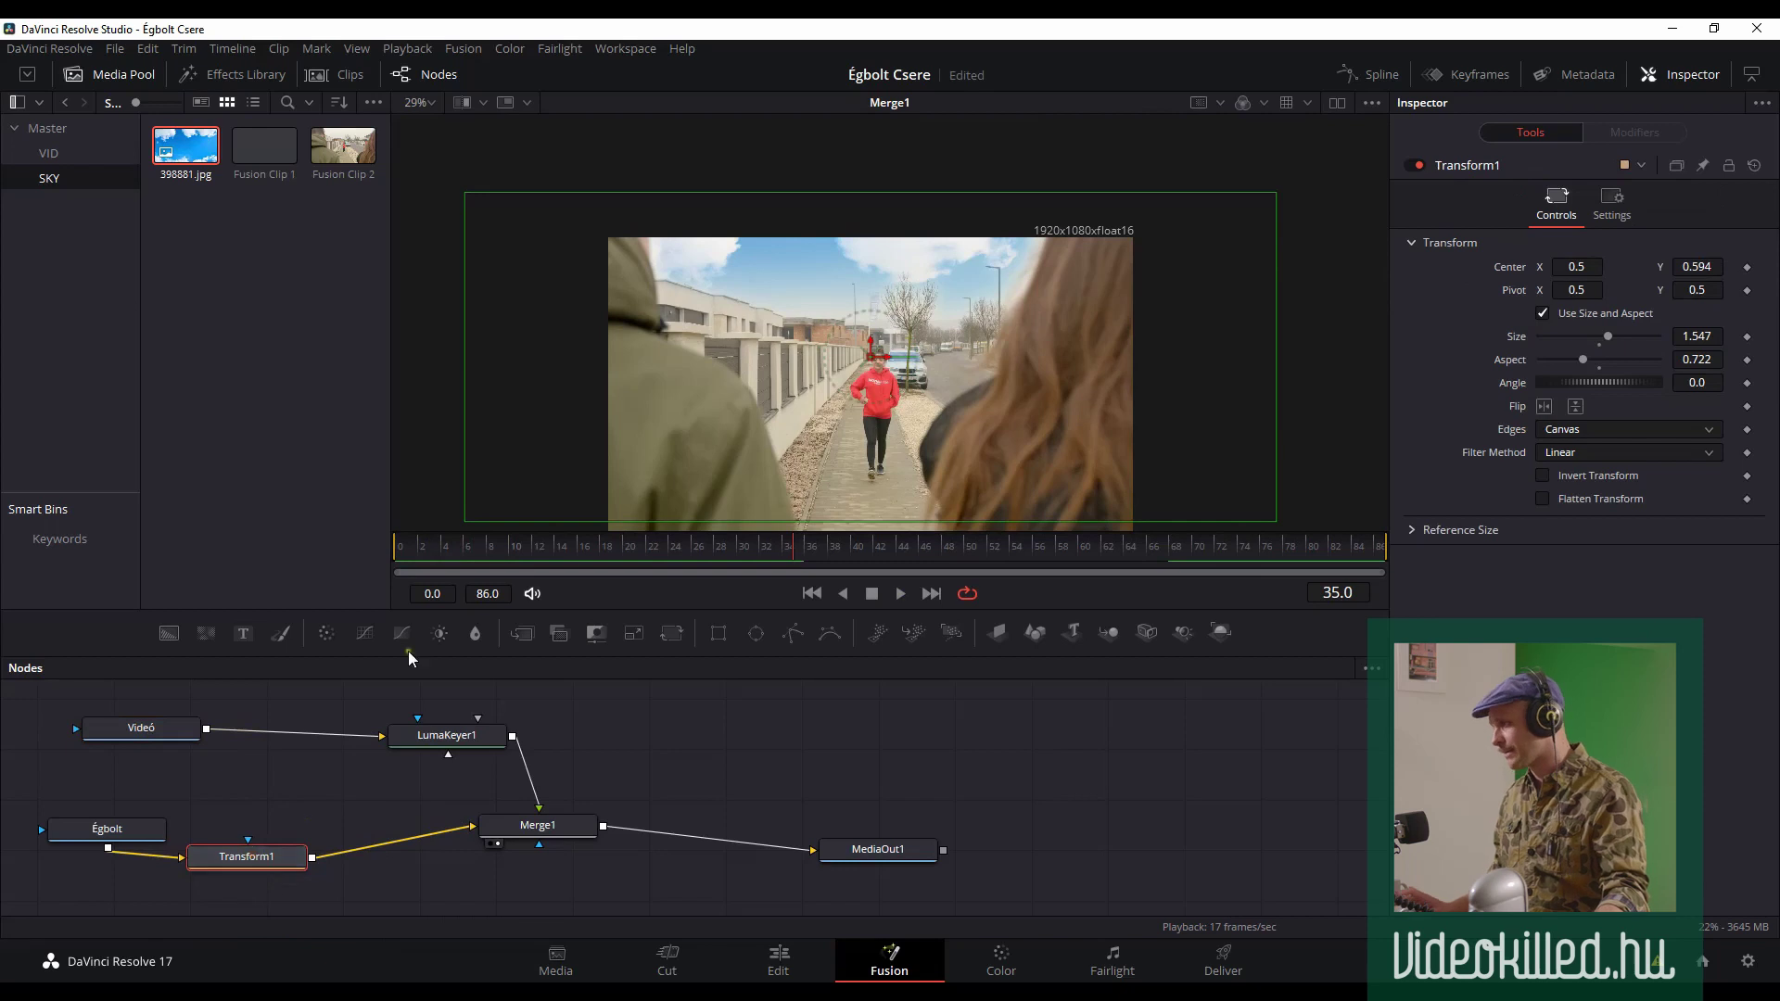
- Keyframe Transform1 from size 1.547 at frame 0 to size 1.765, center Y 0.612 at frame 86
{"action": "left_click_drag", "start_coordinate": [469, 546], "coordinate": [387, 559]}
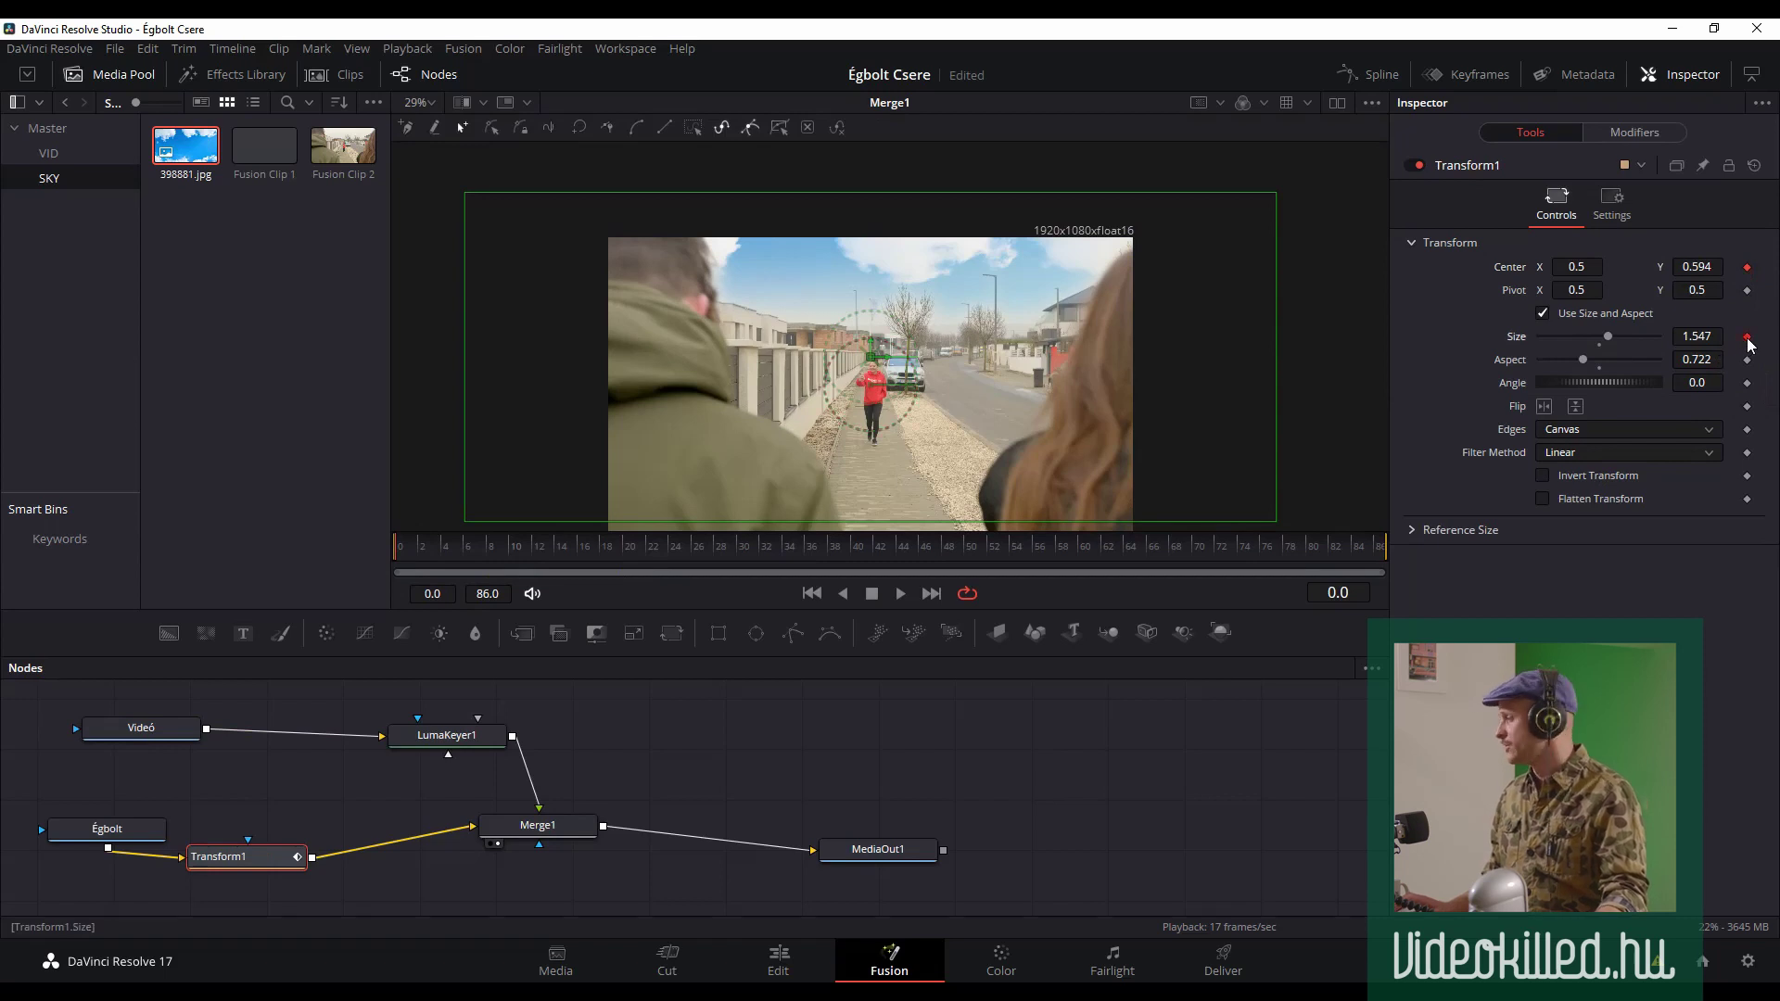
{"action": "left_click_drag", "start_coordinate": [1377, 556], "coordinate": [1385, 556]}
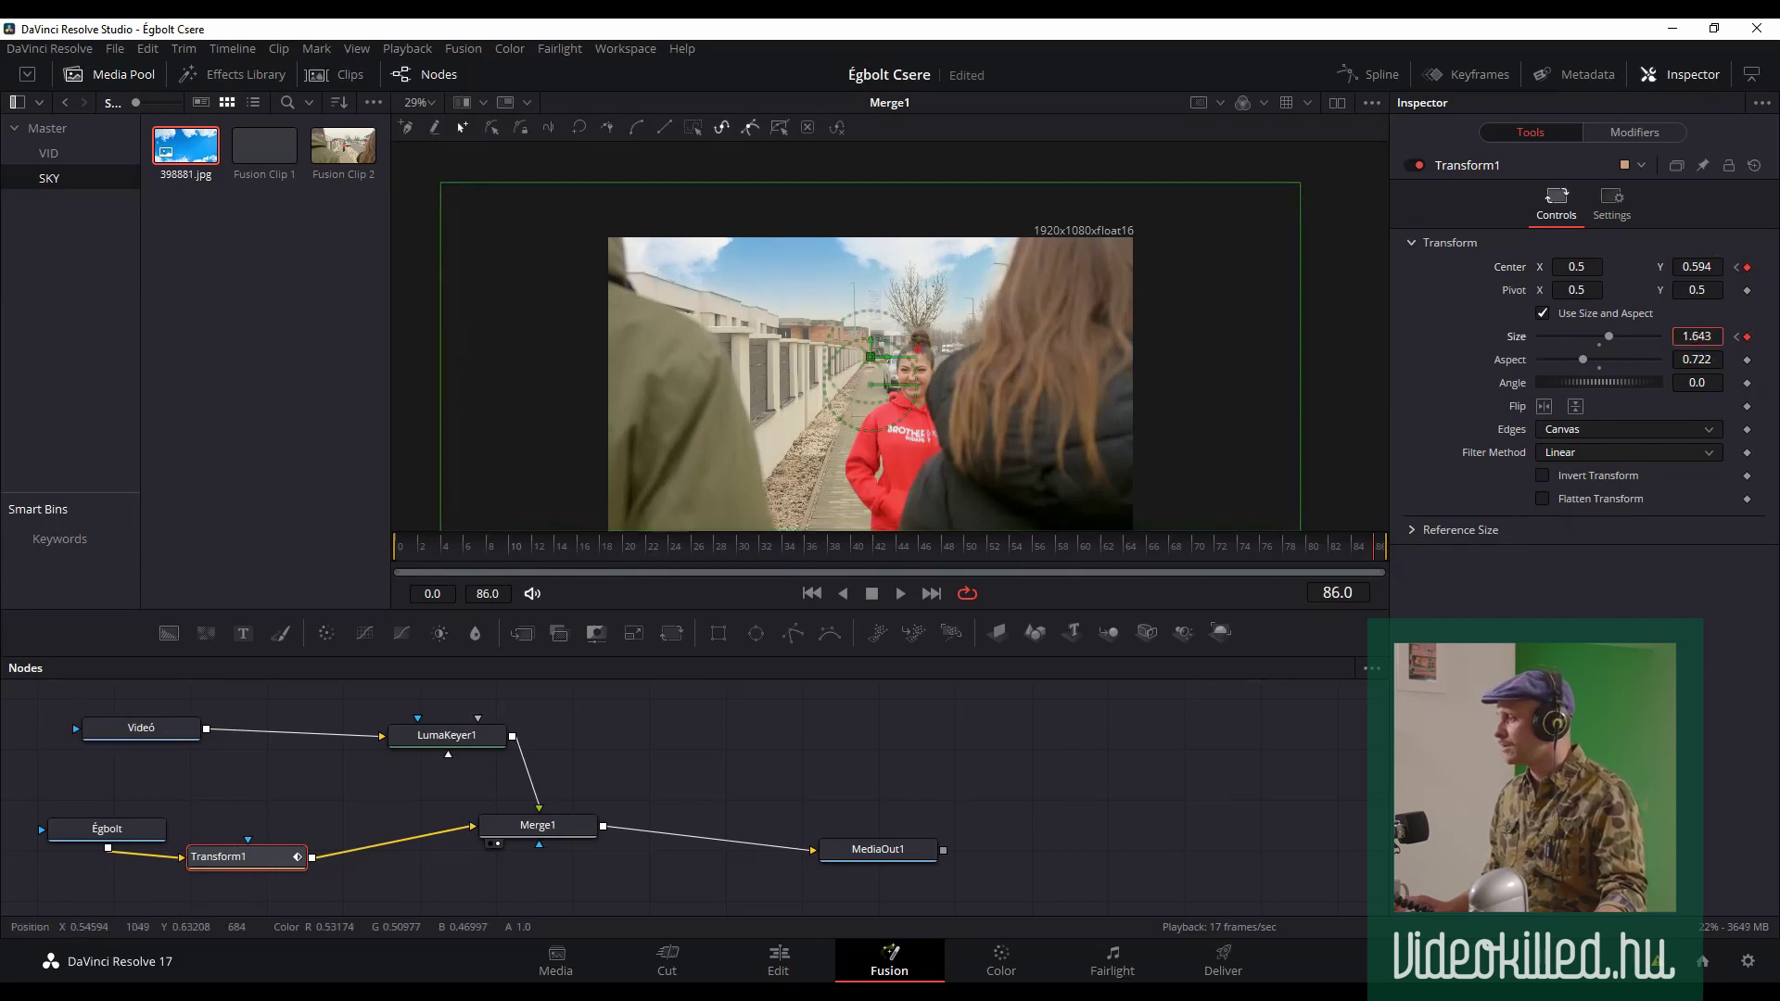
{"action": "left_click_drag", "start_coordinate": [1697, 336], "coordinate": [1673, 337]}
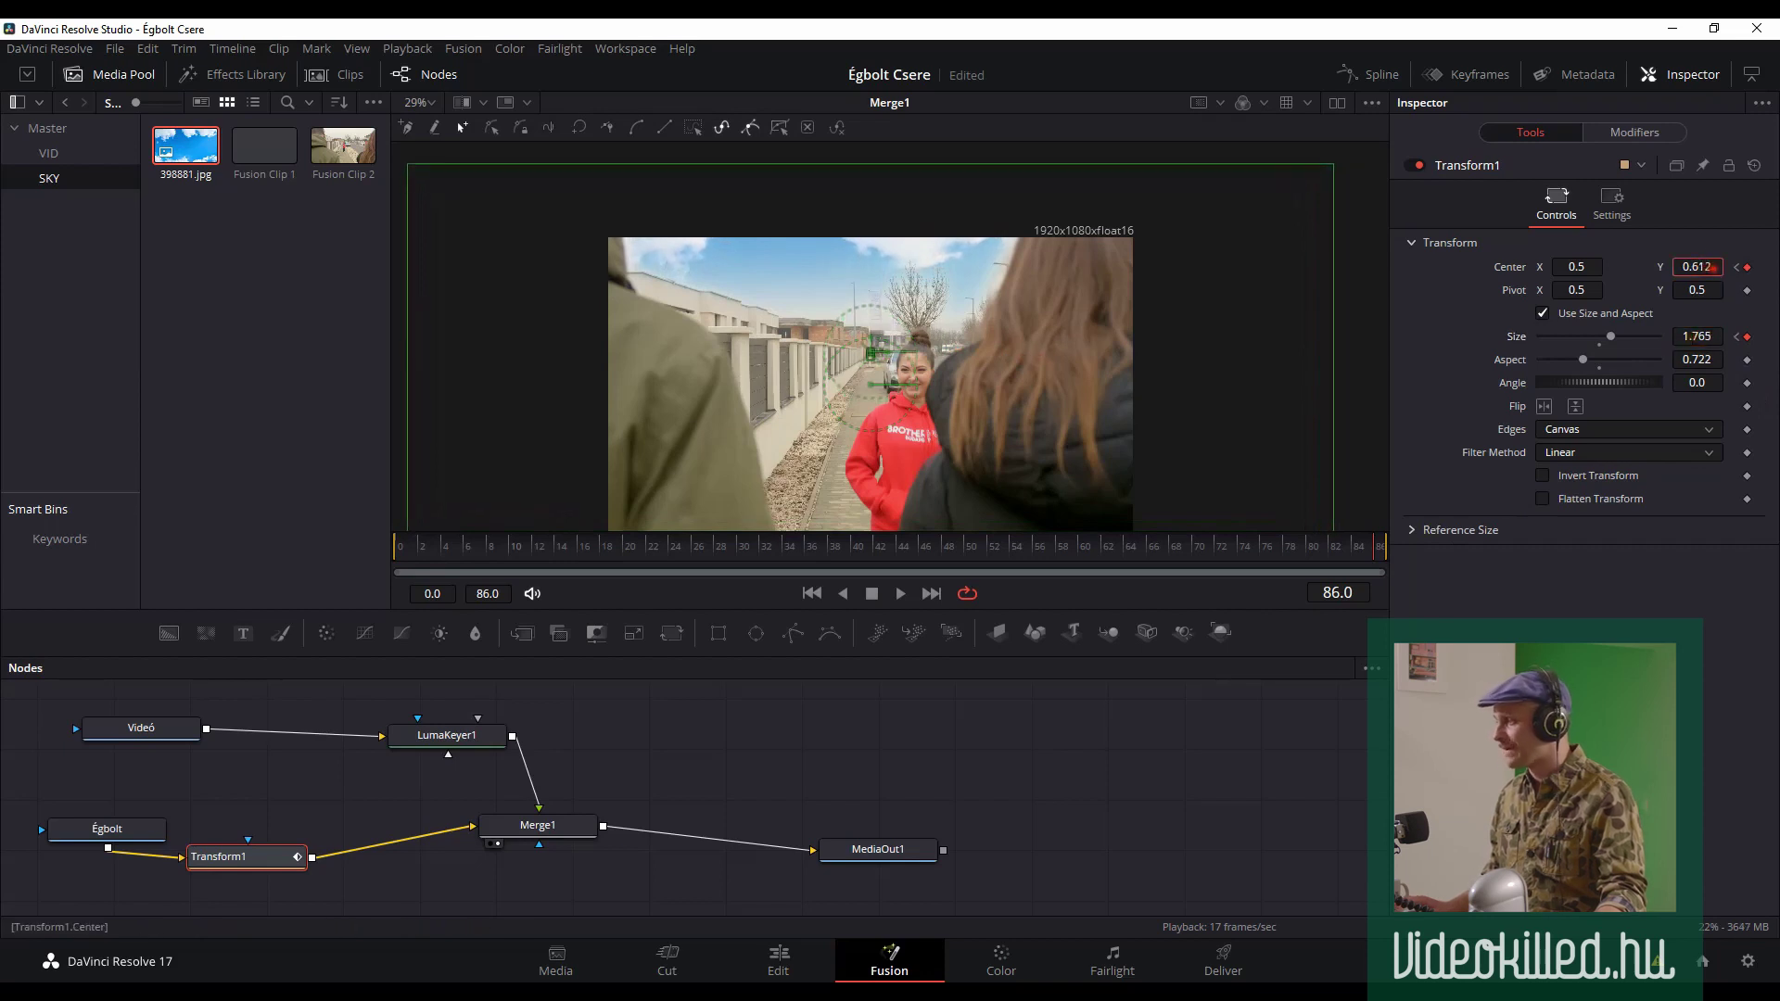
{"action": "left_click_drag", "start_coordinate": [448, 548], "coordinate": [351, 557]}
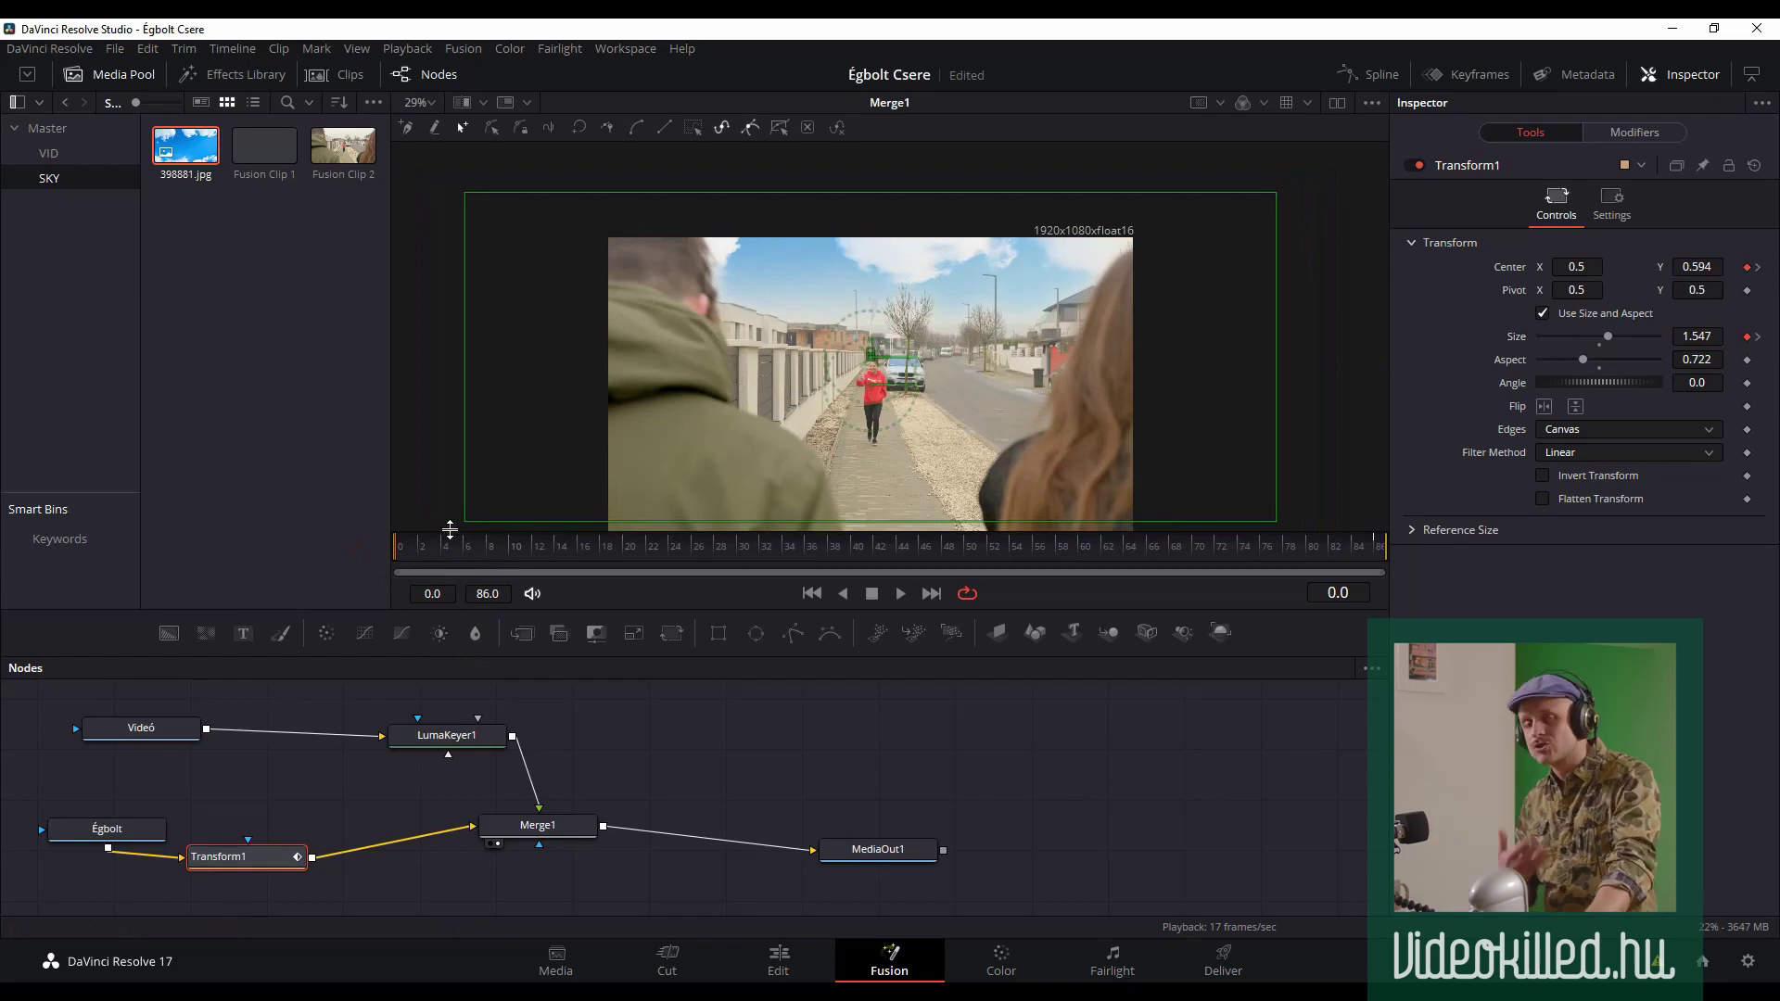
{"action": "key", "text": "space"}
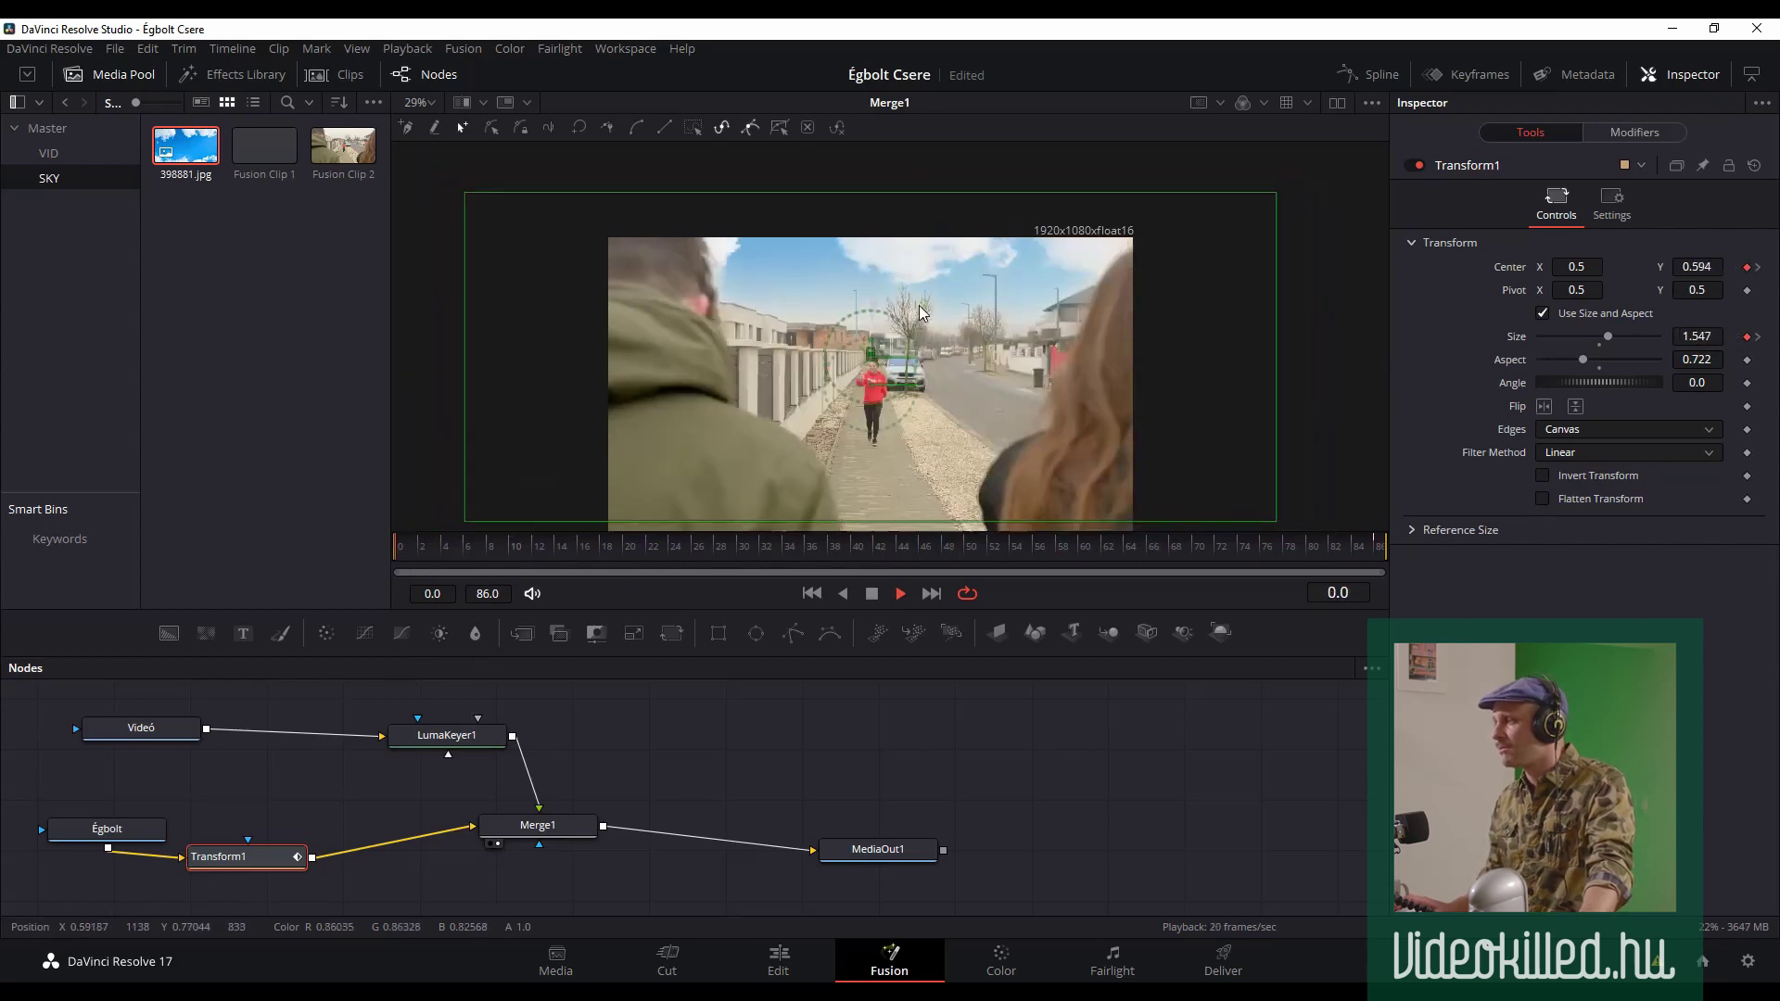
{"action": "key", "text": "space"}
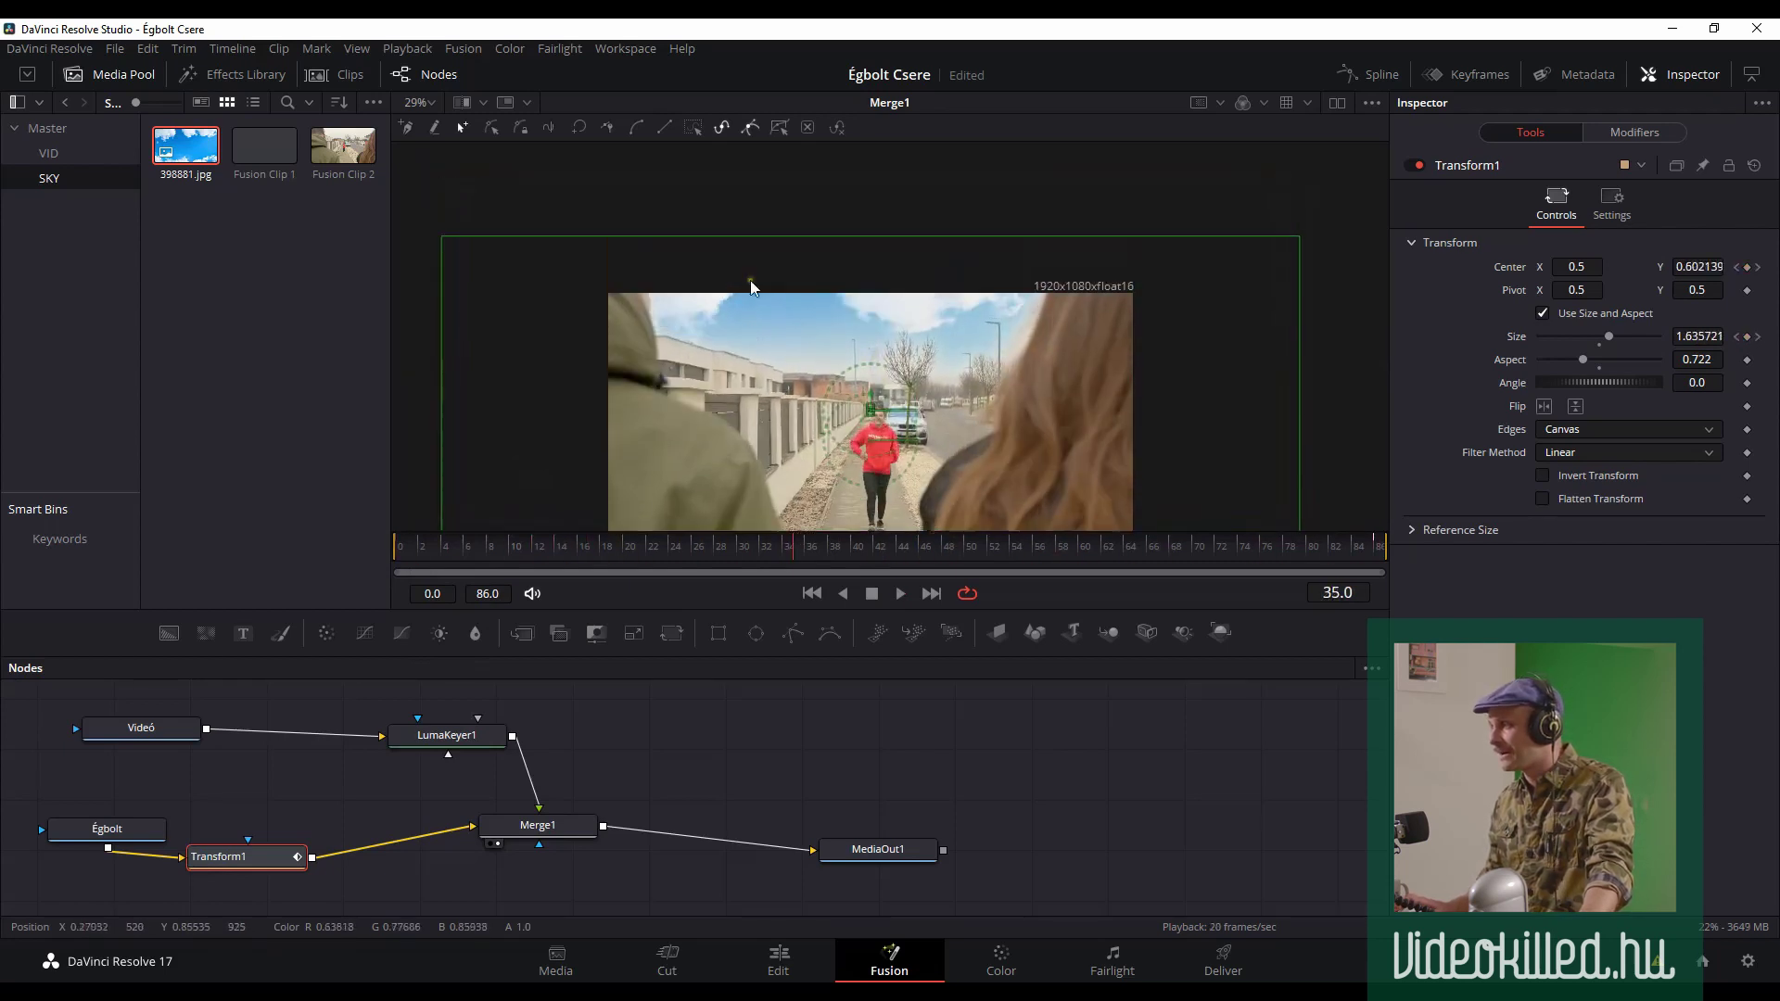
{"action": "scroll", "coordinate": [670, 249], "scroll_direction": "up", "scroll_amount": 5}
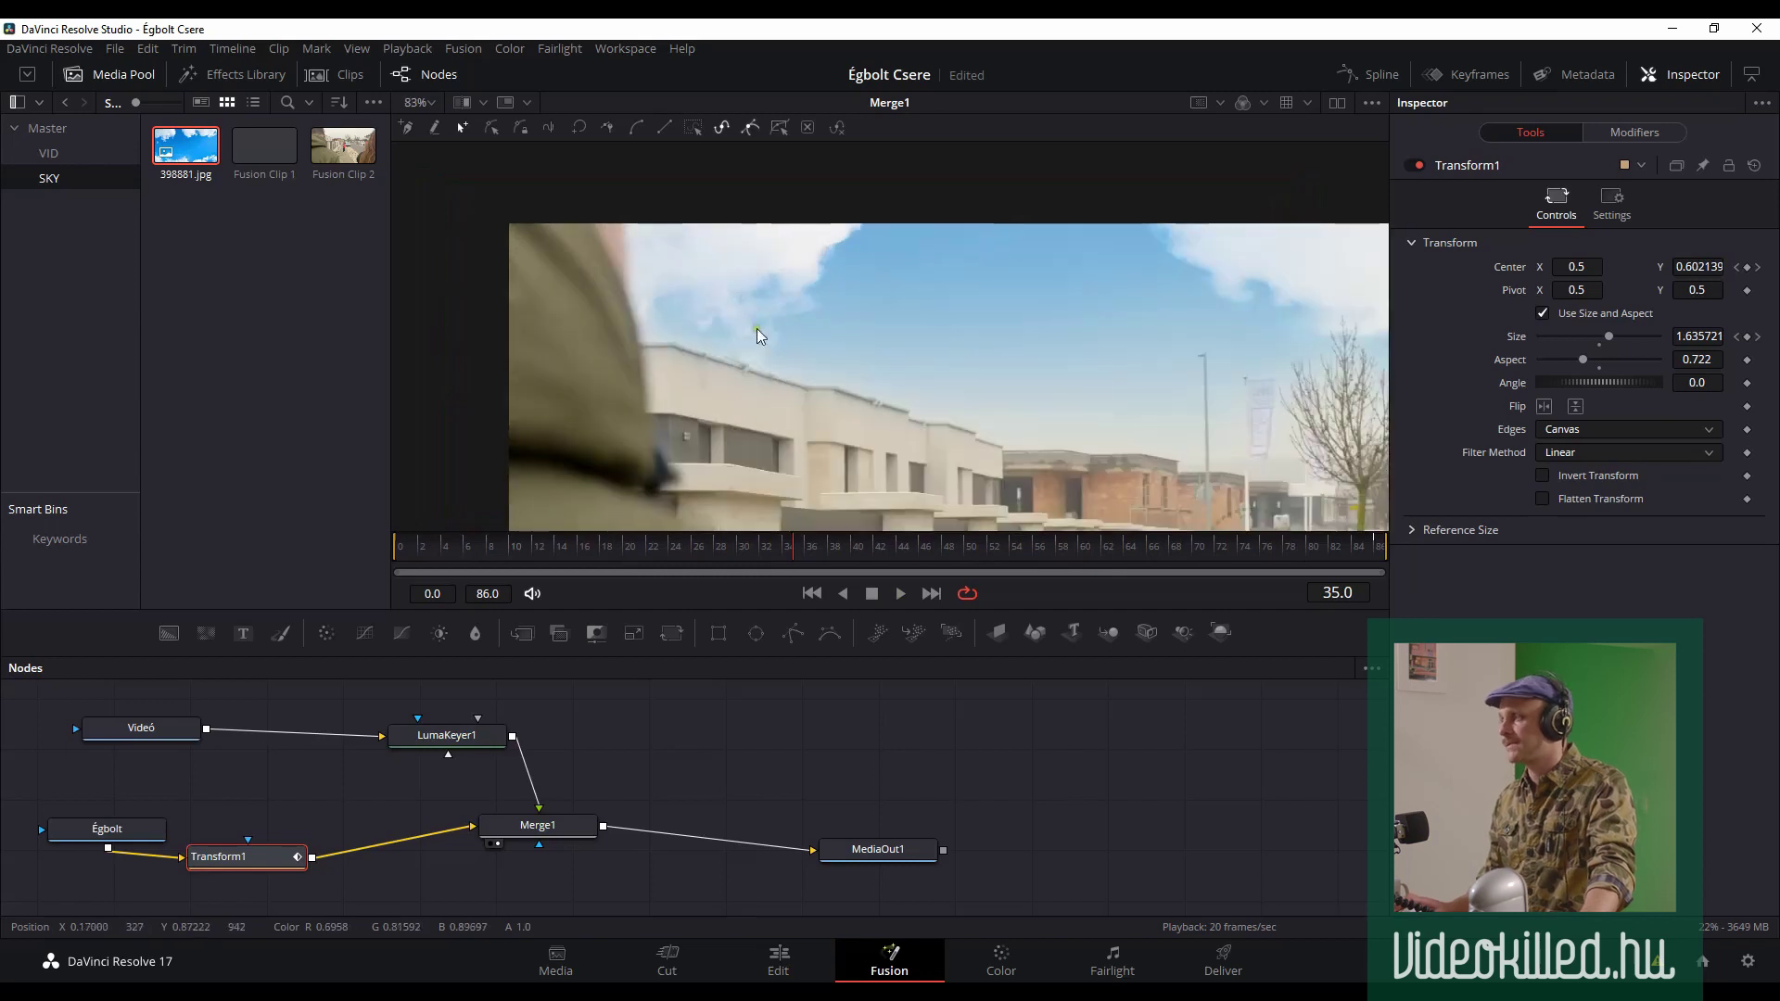
{"action": "key", "text": "space"}
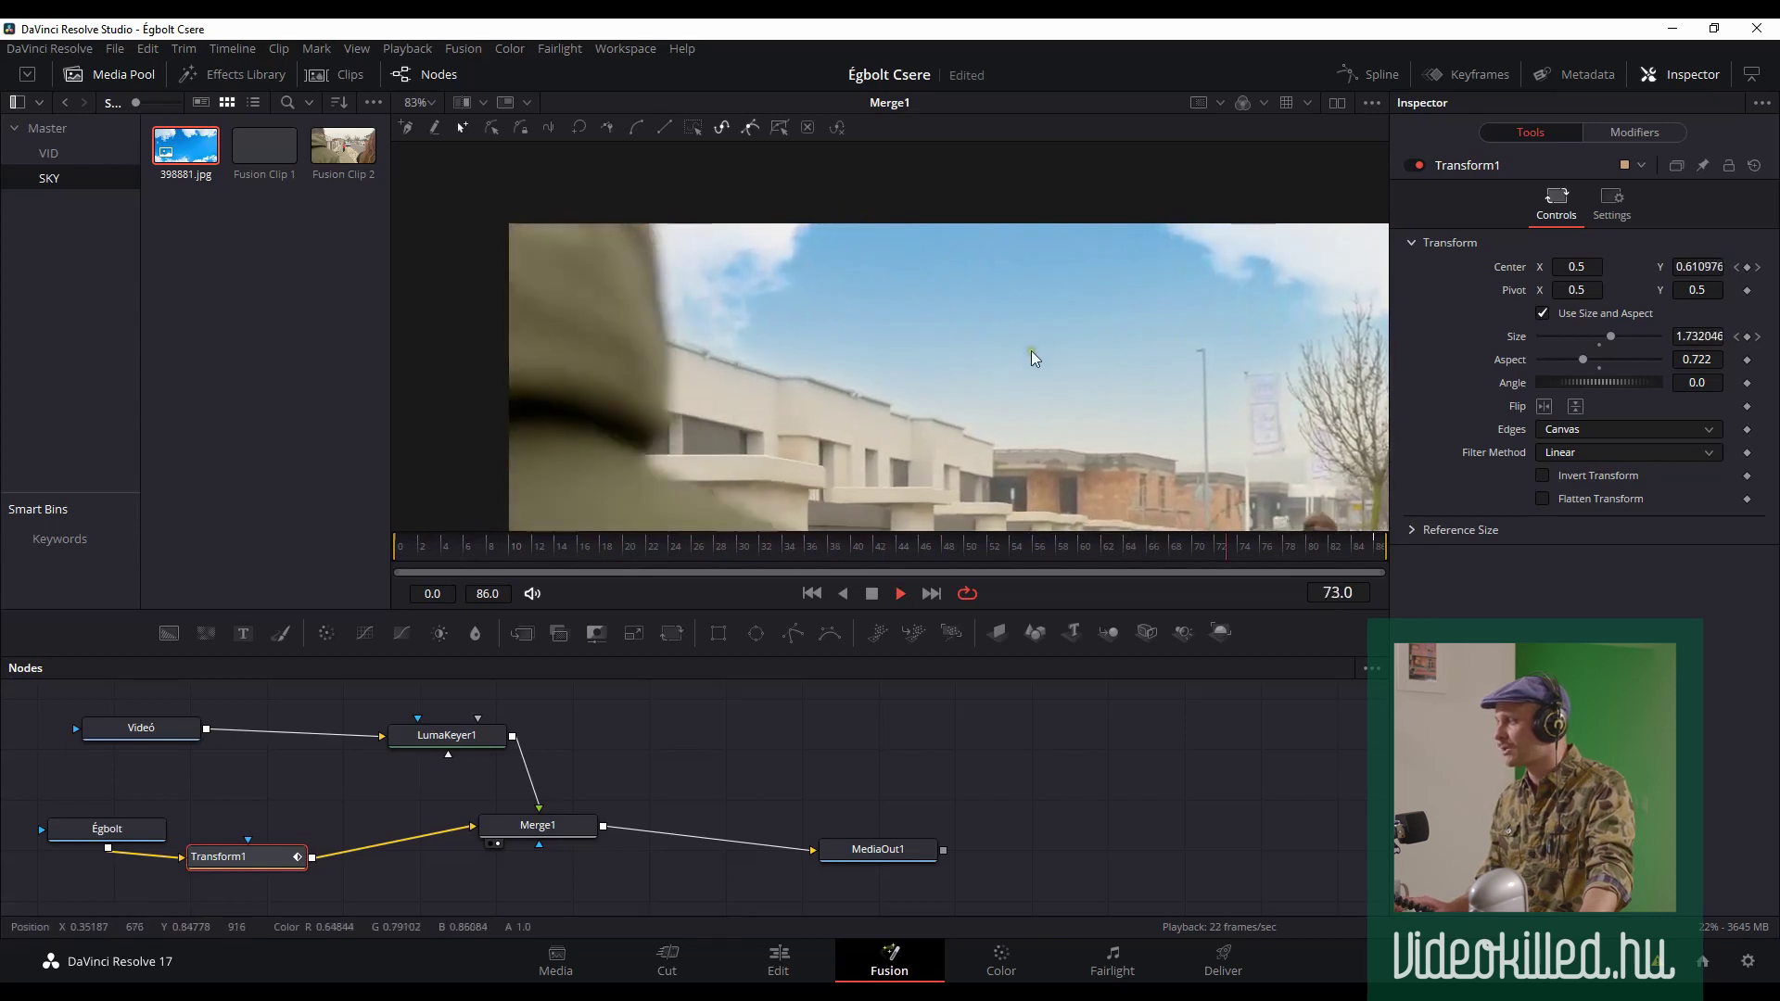
{"action": "key", "text": "space"}
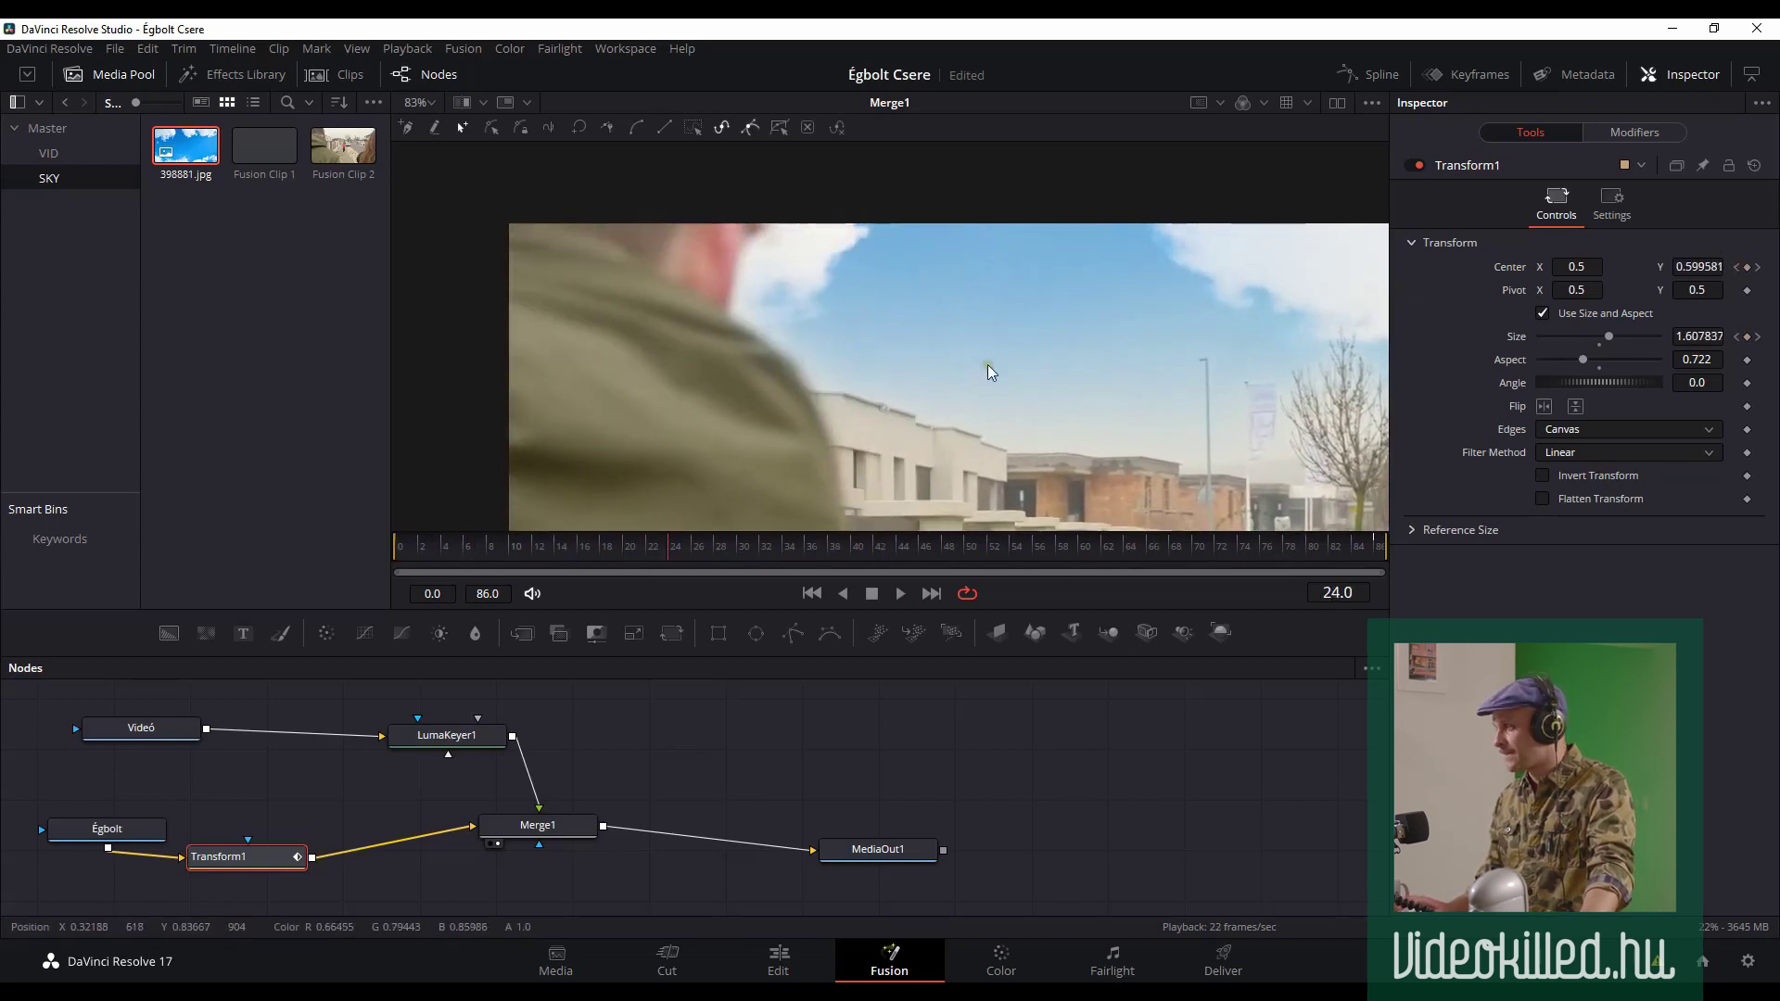
{"action": "scroll", "coordinate": [988, 364], "scroll_direction": "down", "scroll_amount": 5}
{"action": "scroll", "coordinate": [1034, 413], "scroll_direction": "up", "scroll_amount": 3}
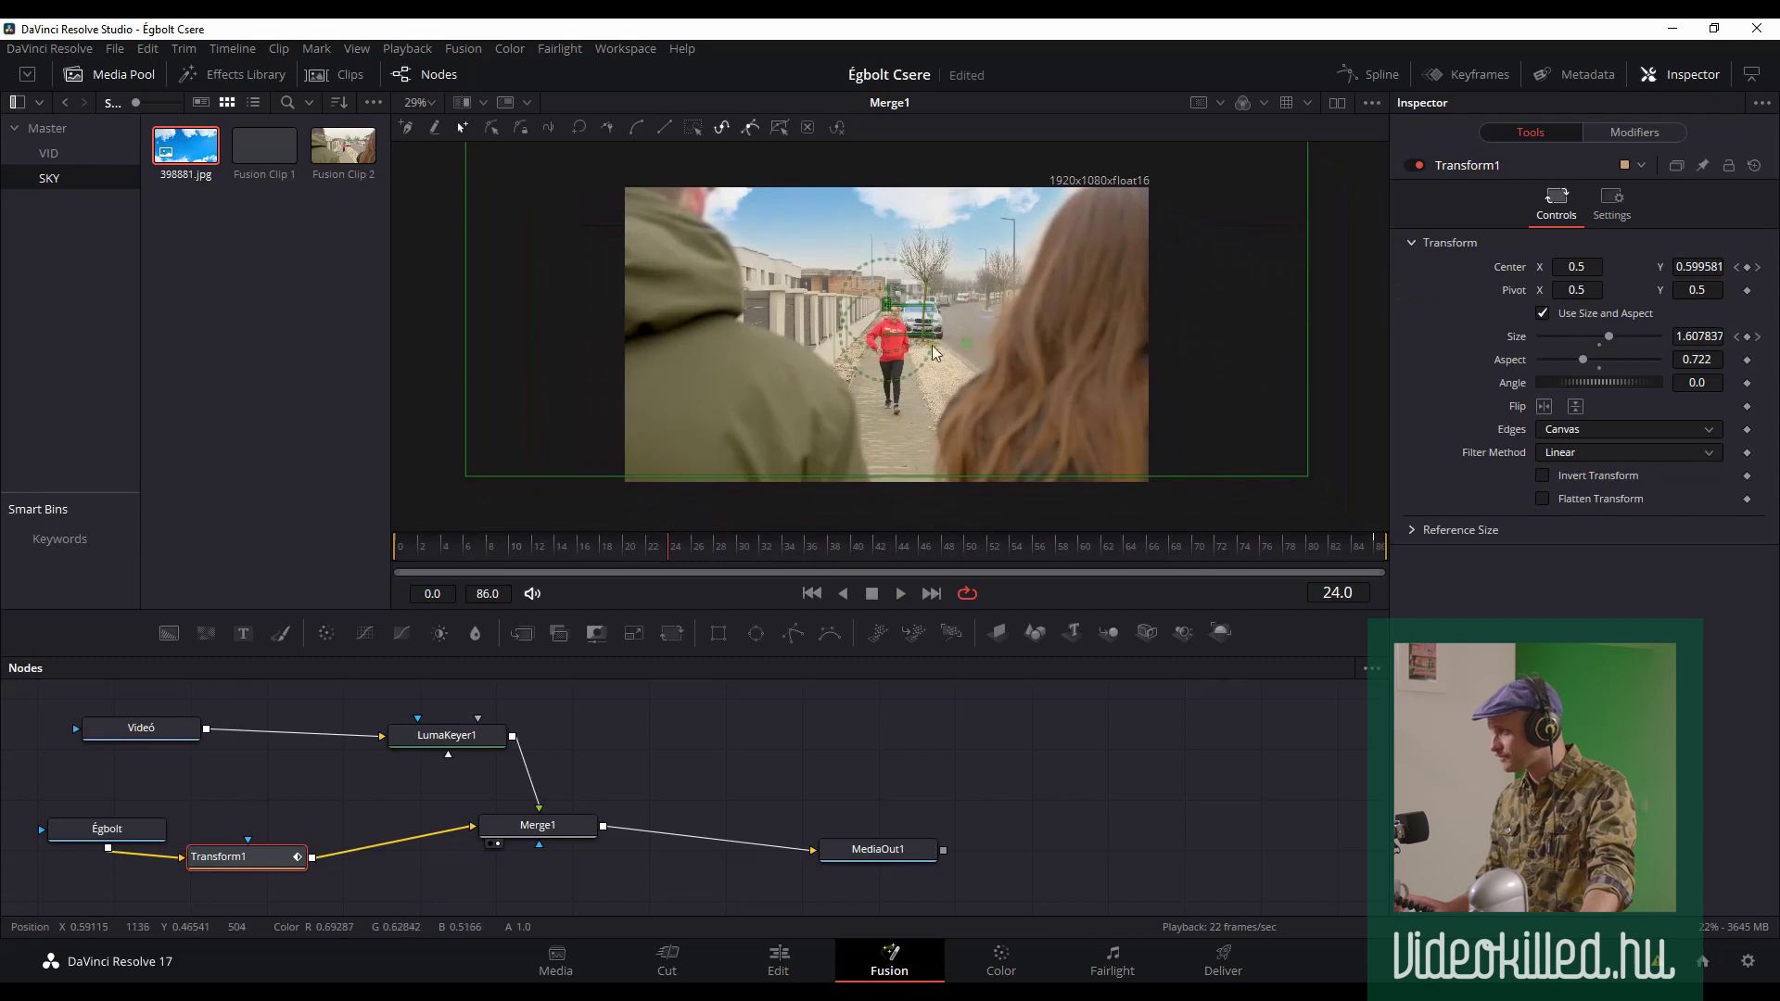
{"action": "scroll", "coordinate": [932, 344], "scroll_direction": "up", "scroll_amount": 2}
{"action": "key", "text": "space"}
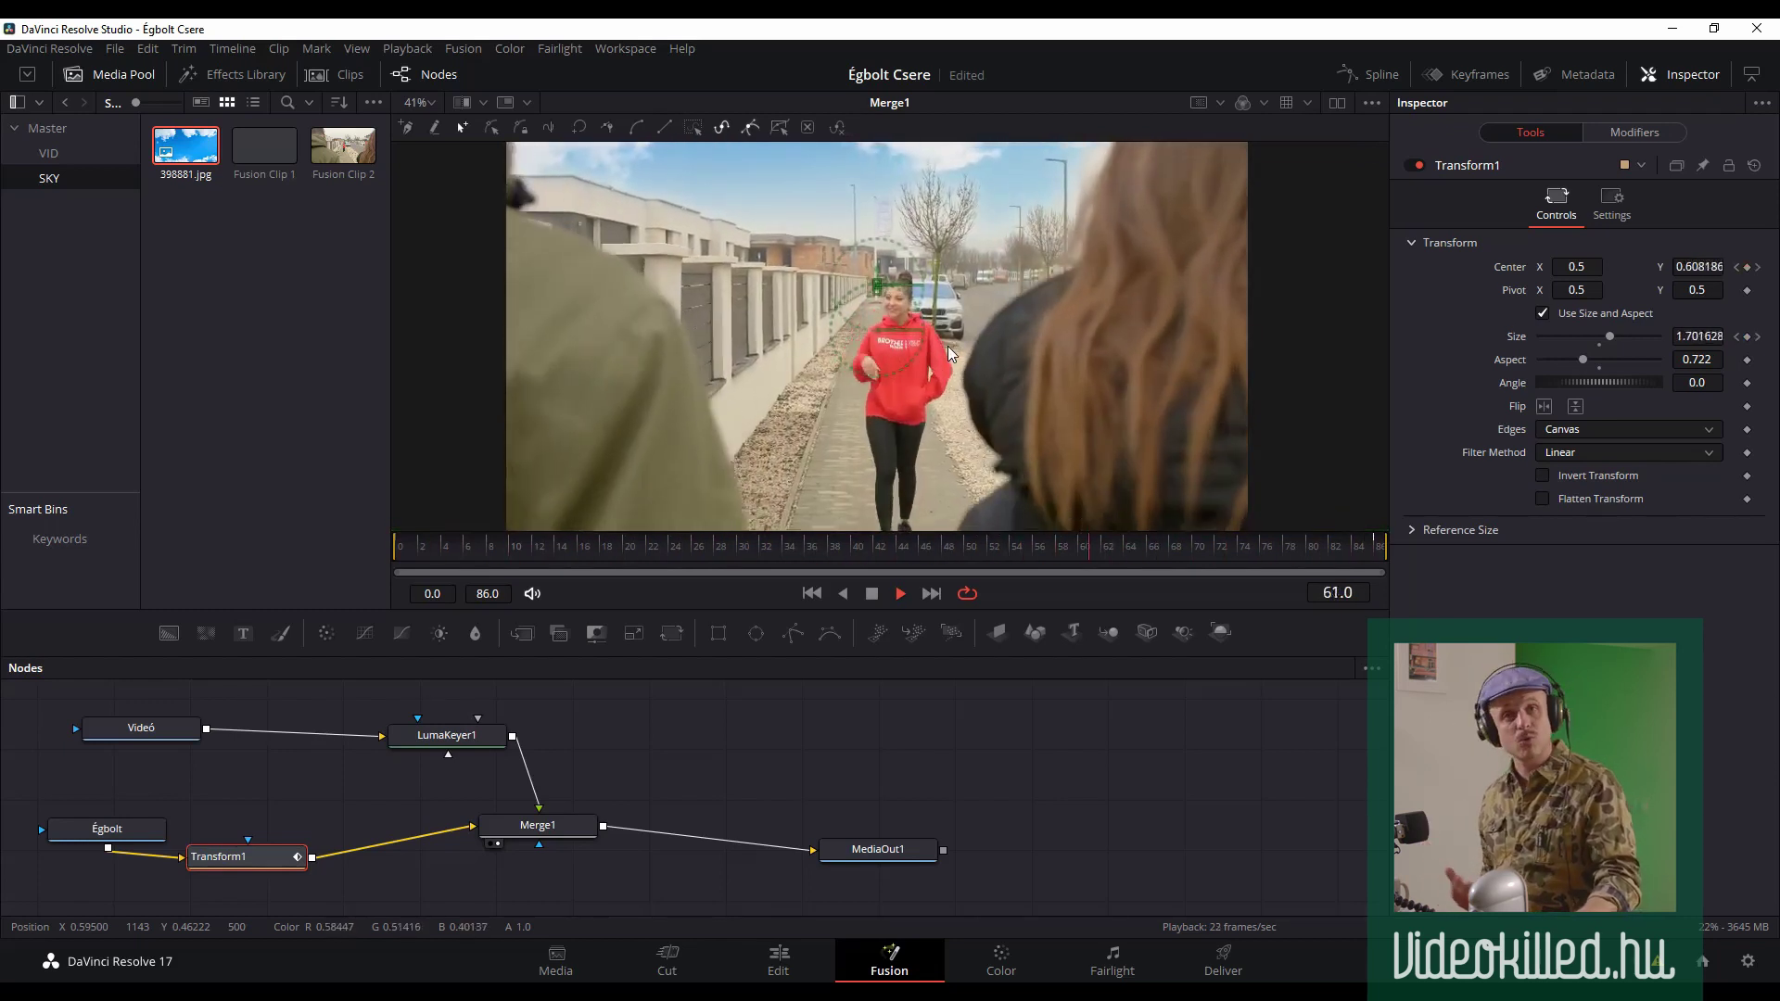
- Switch to the Edit page and scrub through Fusion Clip 2 on Video 1
{"action": "left_click", "coordinate": [771, 968]}
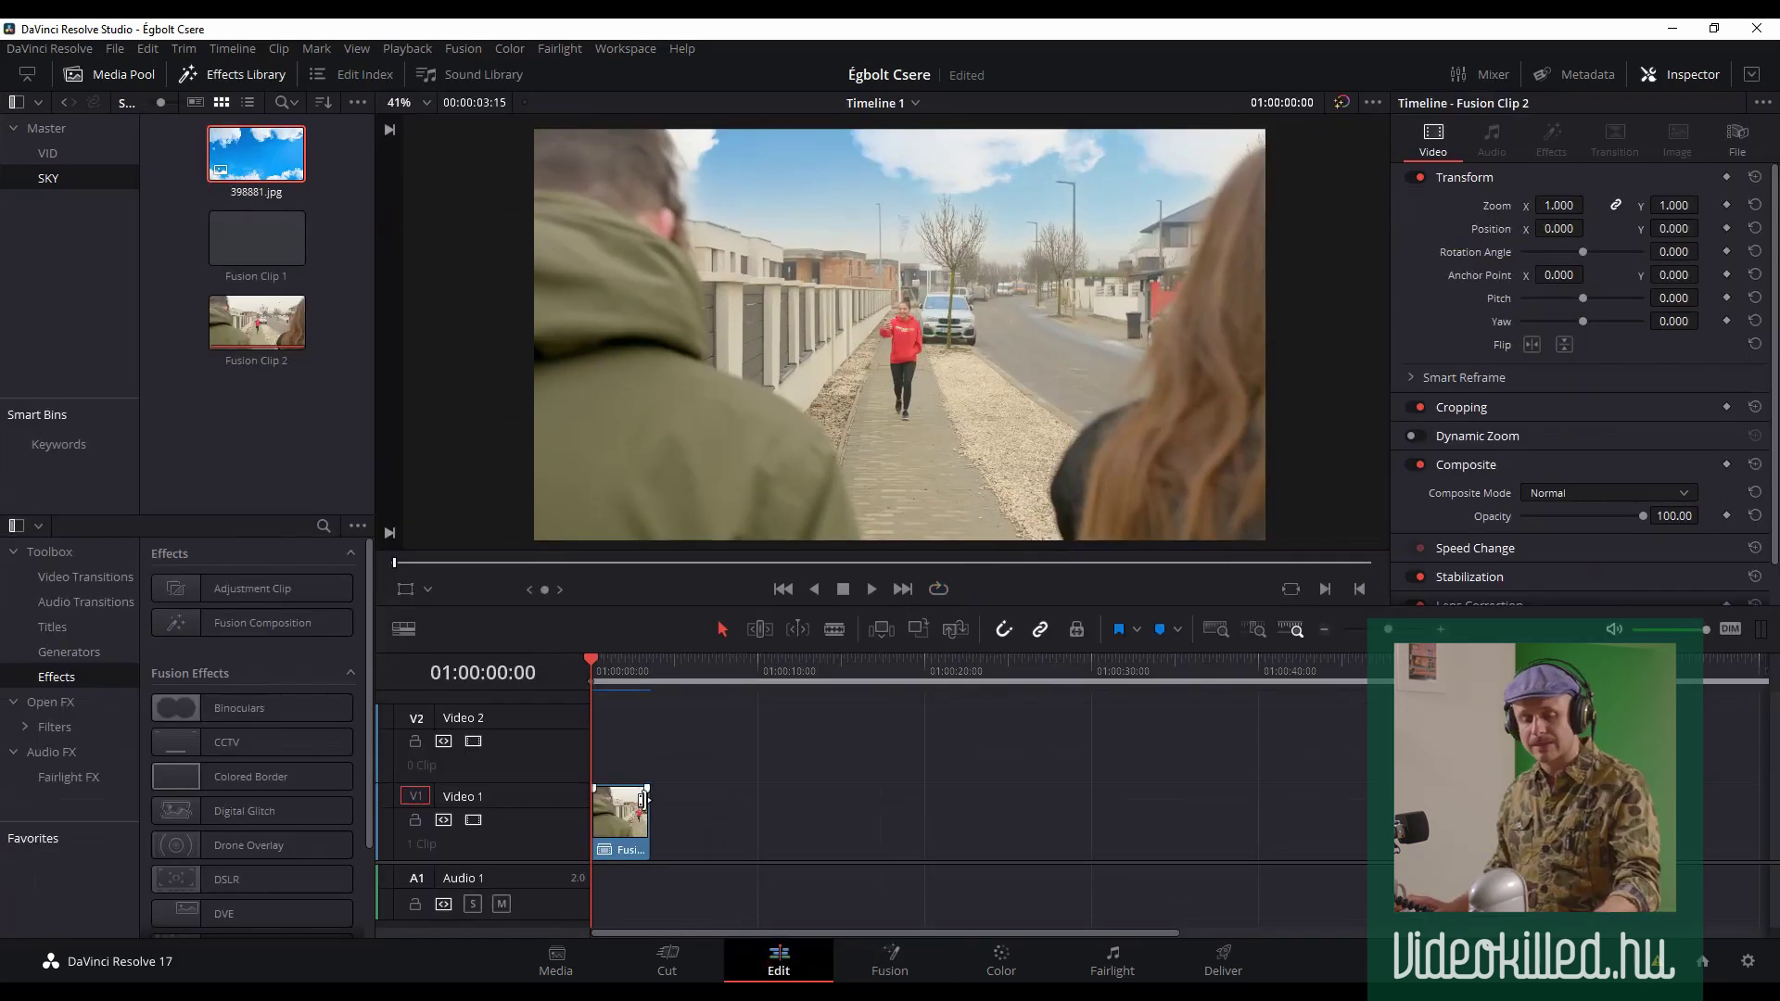
{"action": "left_click_drag", "start_coordinate": [608, 664], "coordinate": [587, 672]}
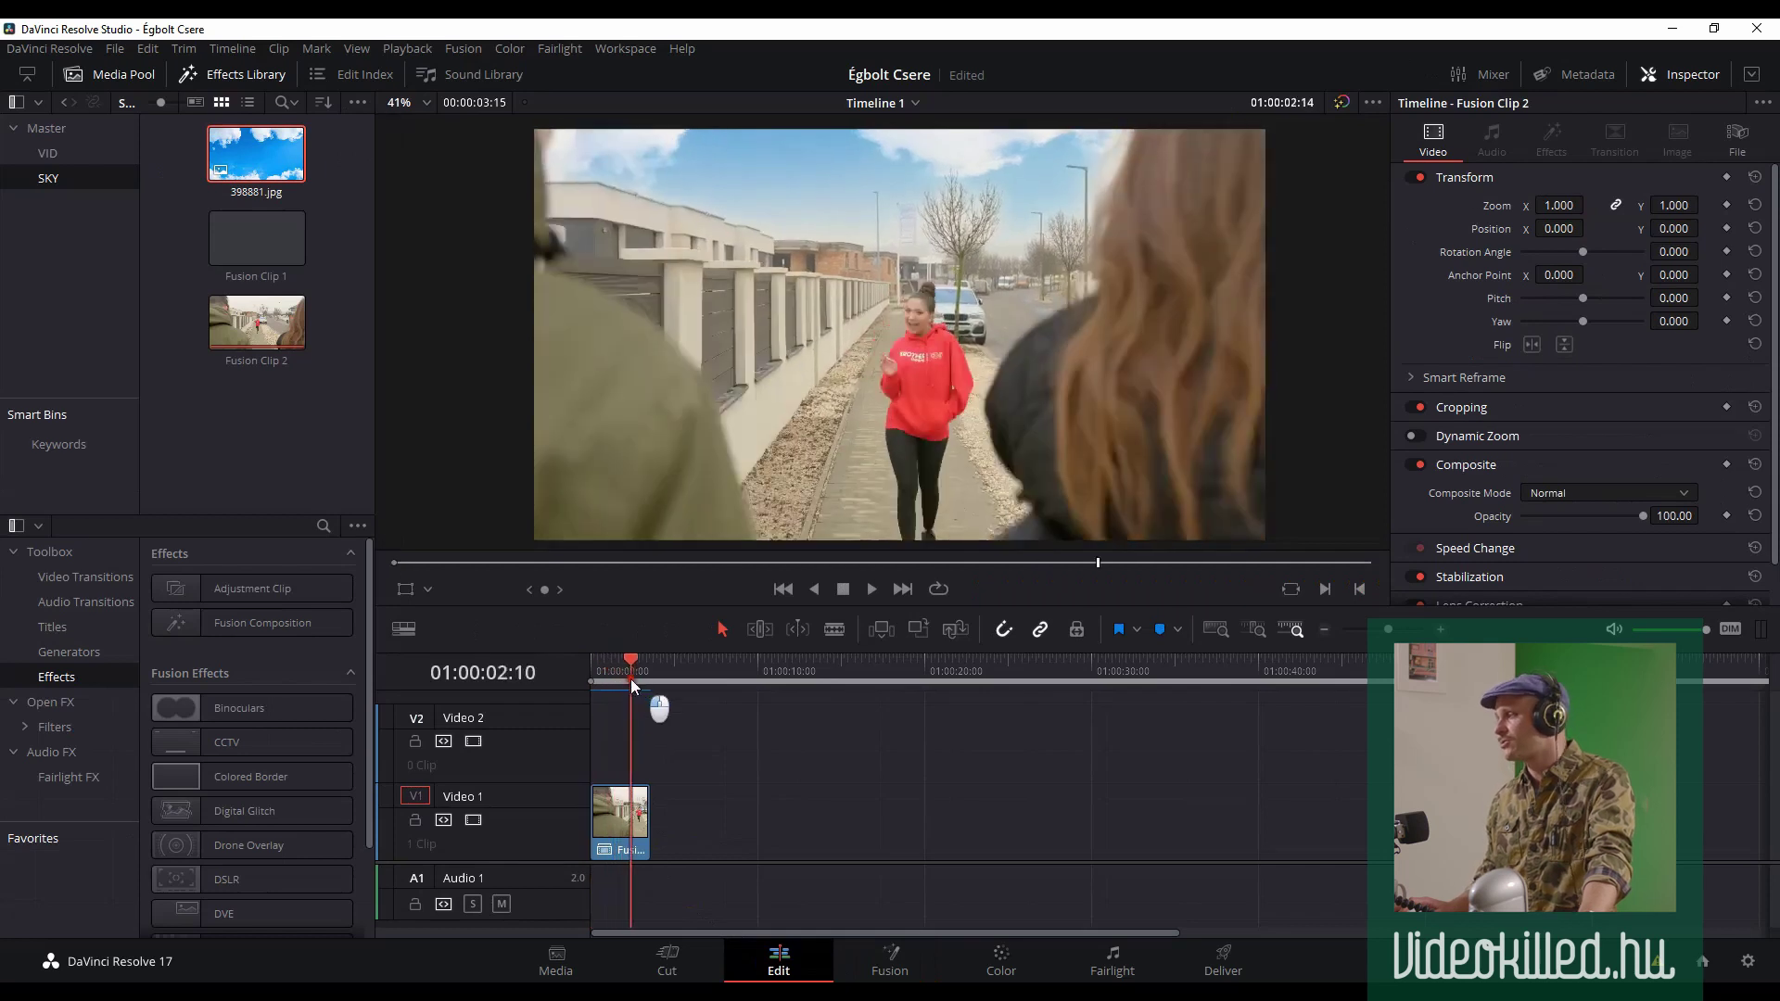